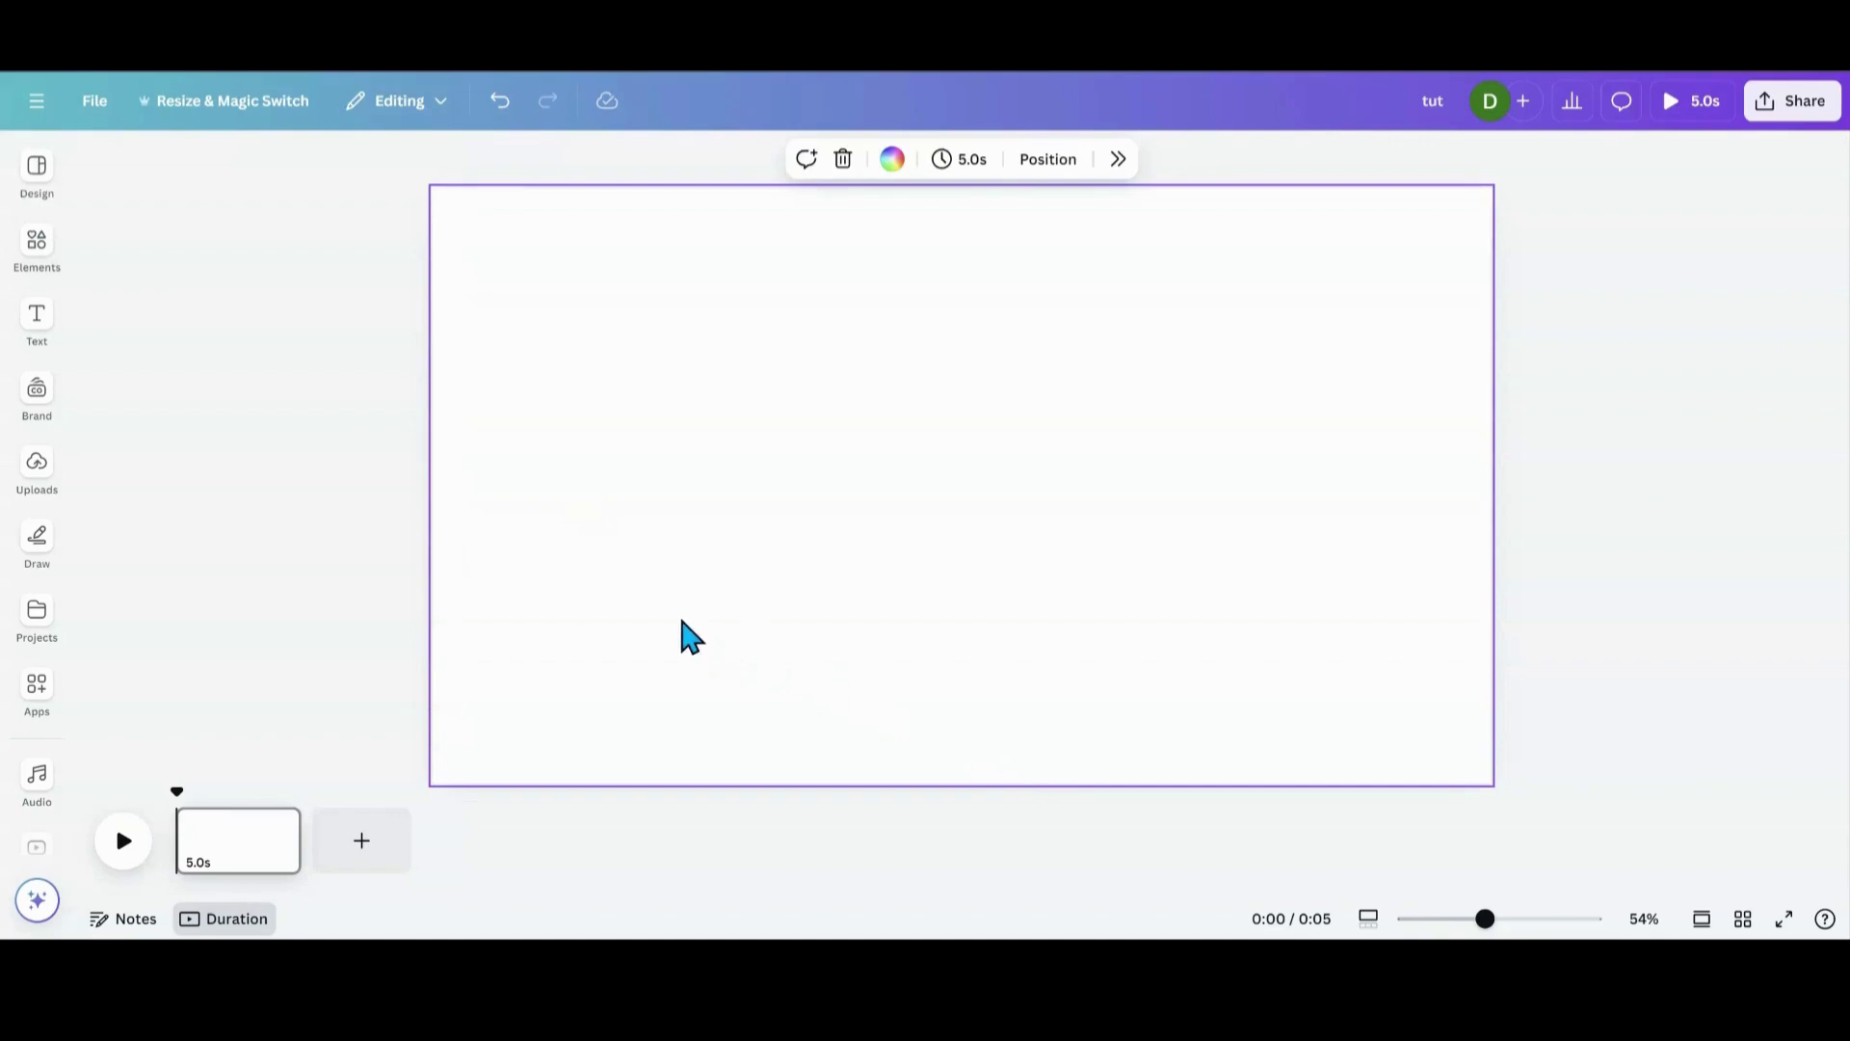
- Add the screaming-boy-on-tan photo from Elements and nudge it into place on the page
{"action": "left_click", "coordinate": [48, 265]}
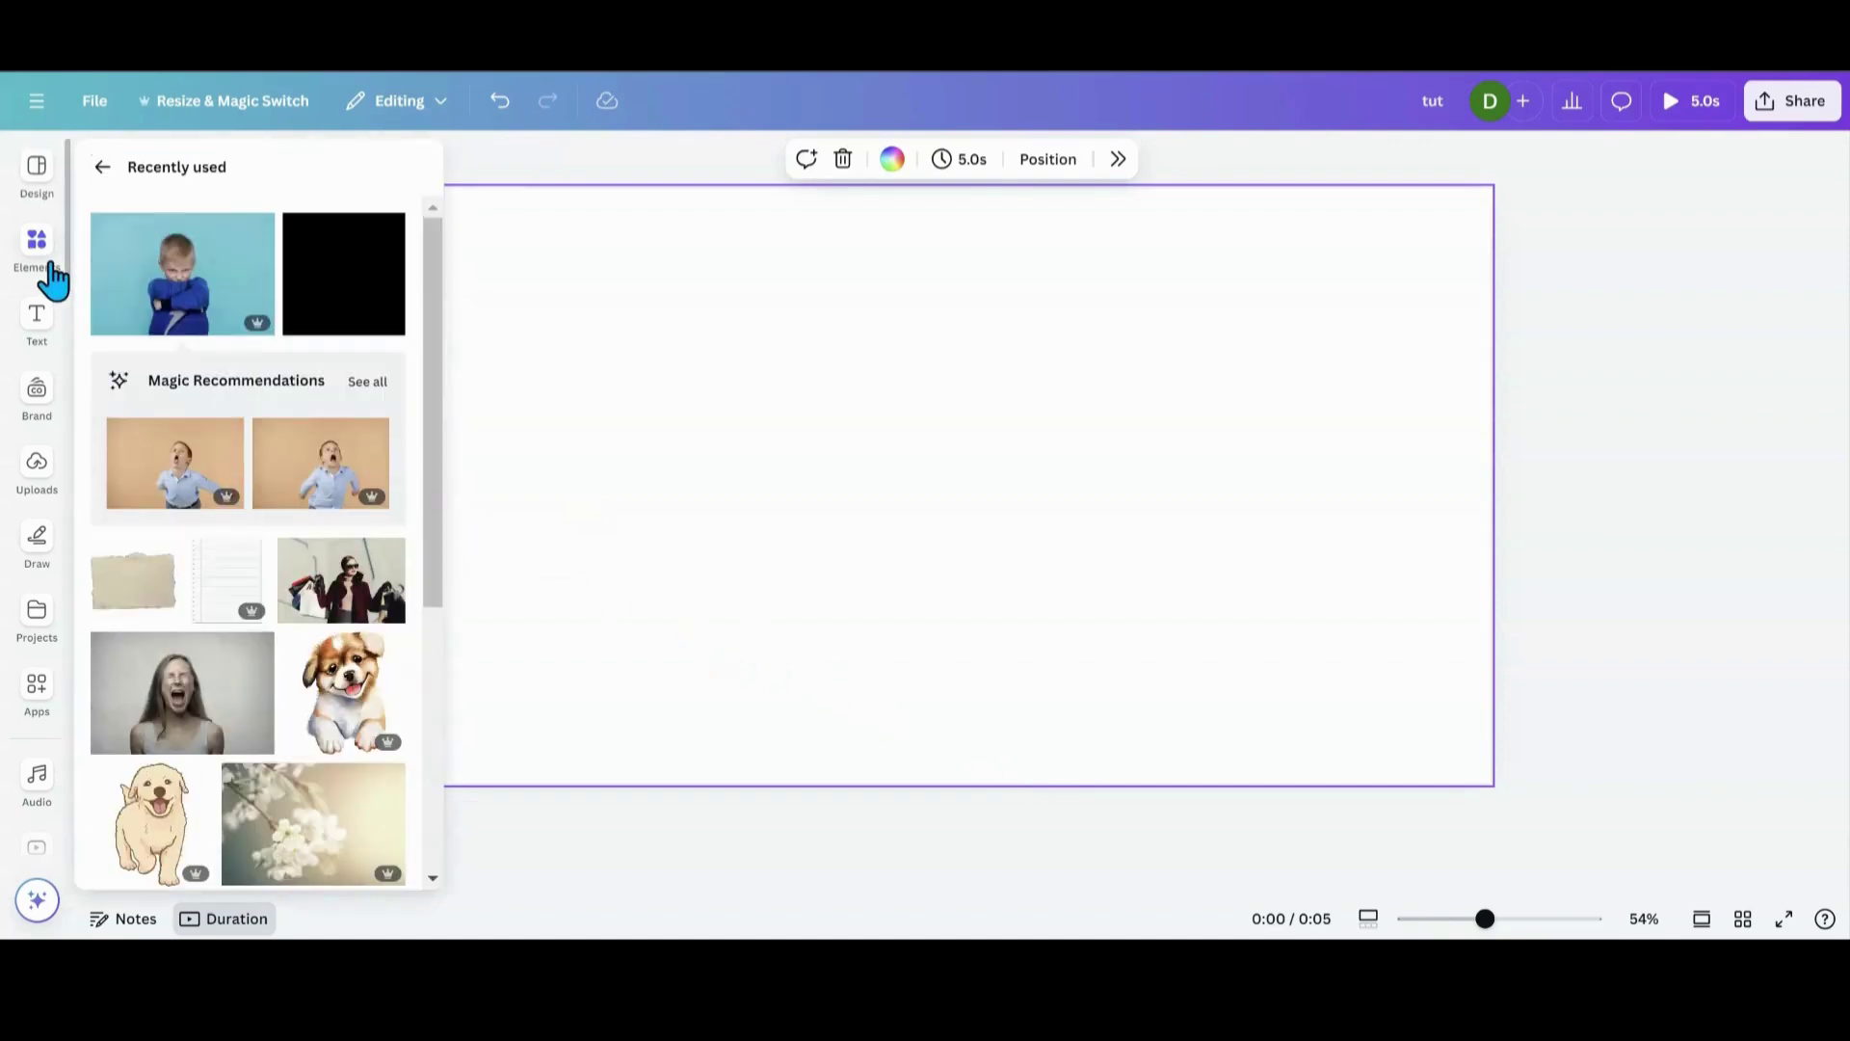
{"action": "left_click", "coordinate": [308, 498]}
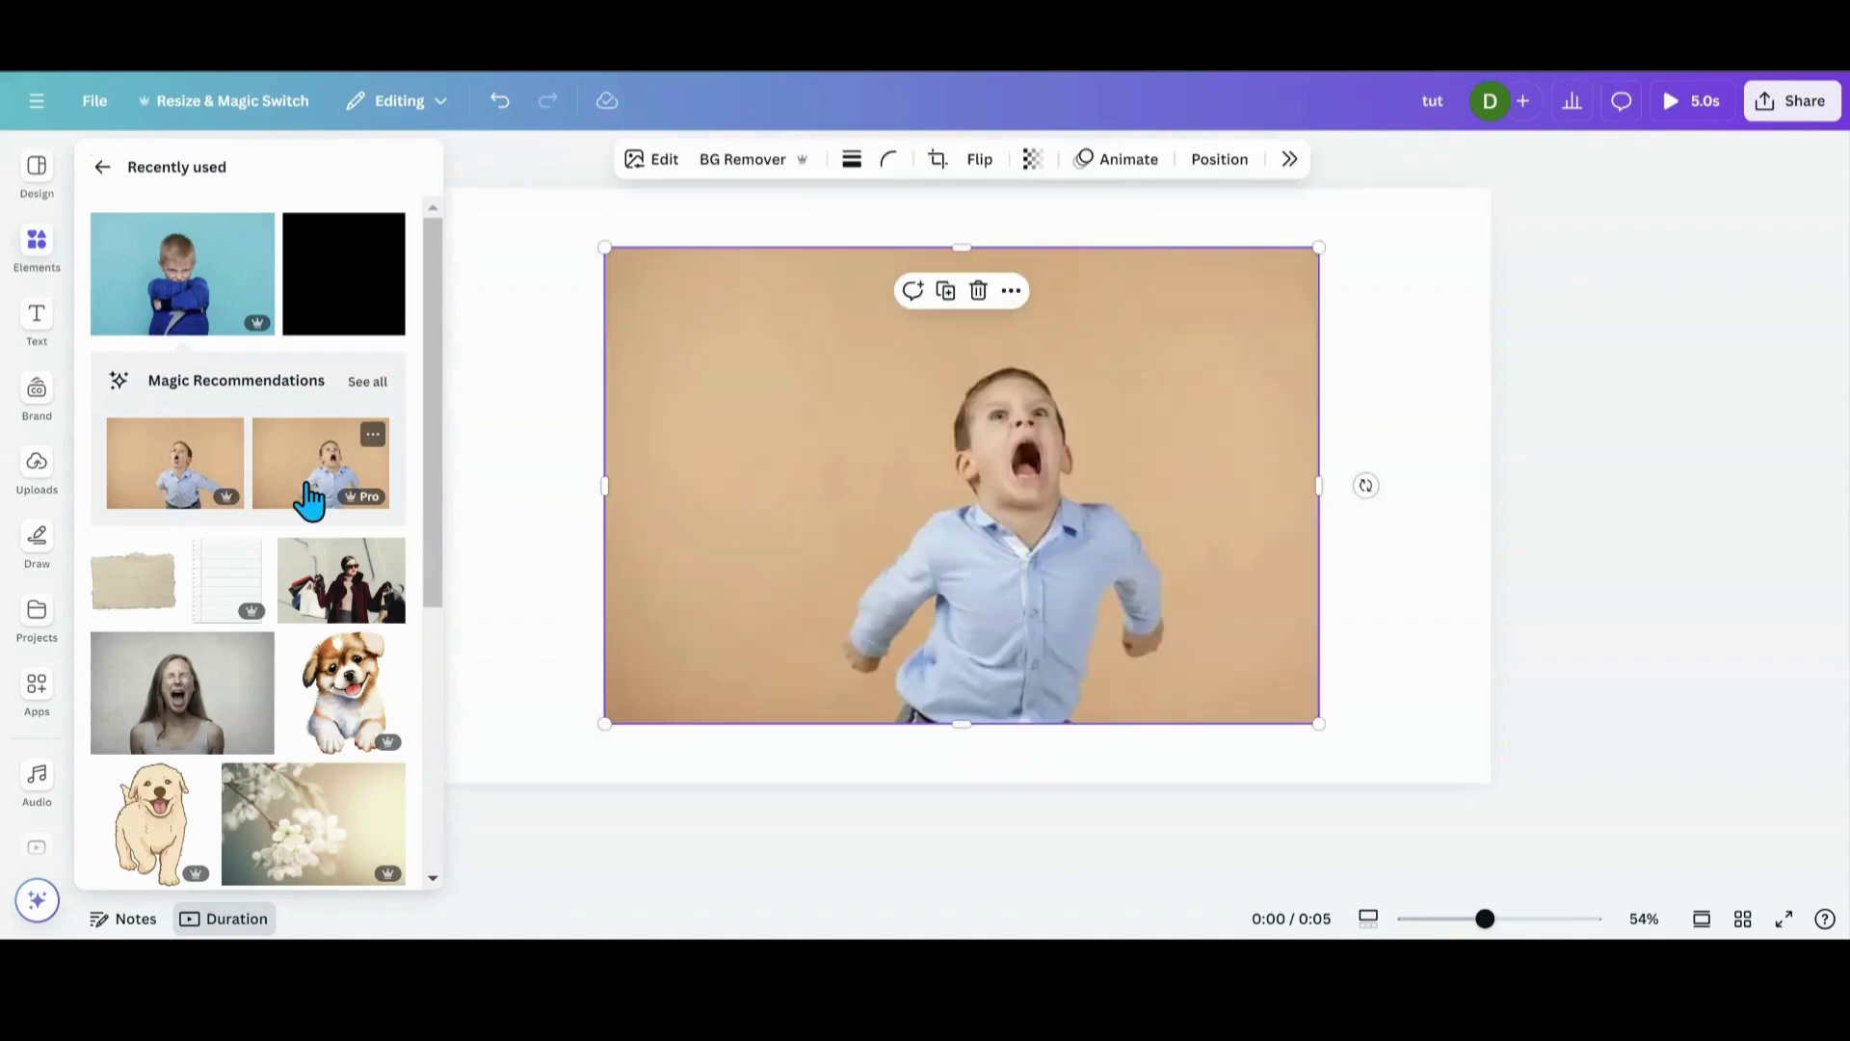
{"action": "mouse_move", "coordinate": [693, 566]}
{"action": "left_mouse_down"}
{"action": "mouse_move", "coordinate": [717, 553]}
{"action": "mouse_move", "coordinate": [724, 570]}
{"action": "left_mouse_up"}
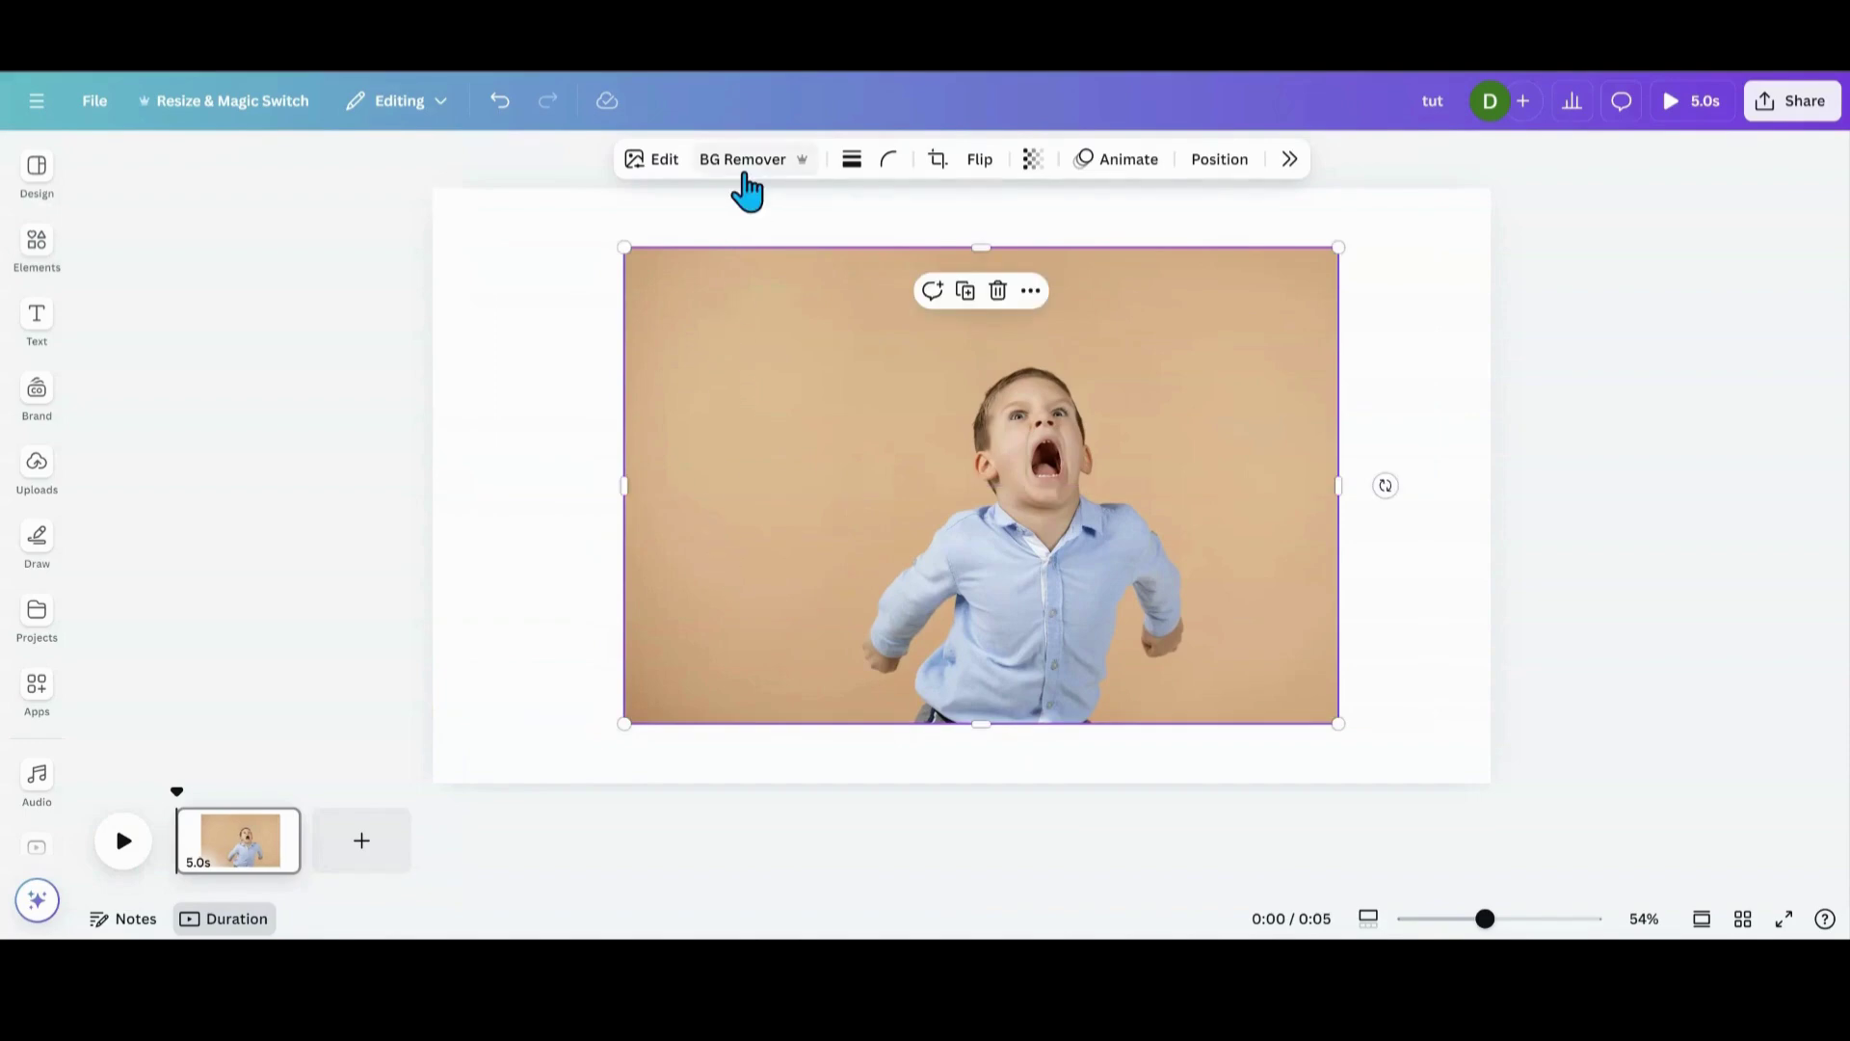
- Remove the boy photo's tan background, then replace it with a 2x upscaled version from Image Upscaler
{"action": "left_click", "coordinate": [744, 175]}
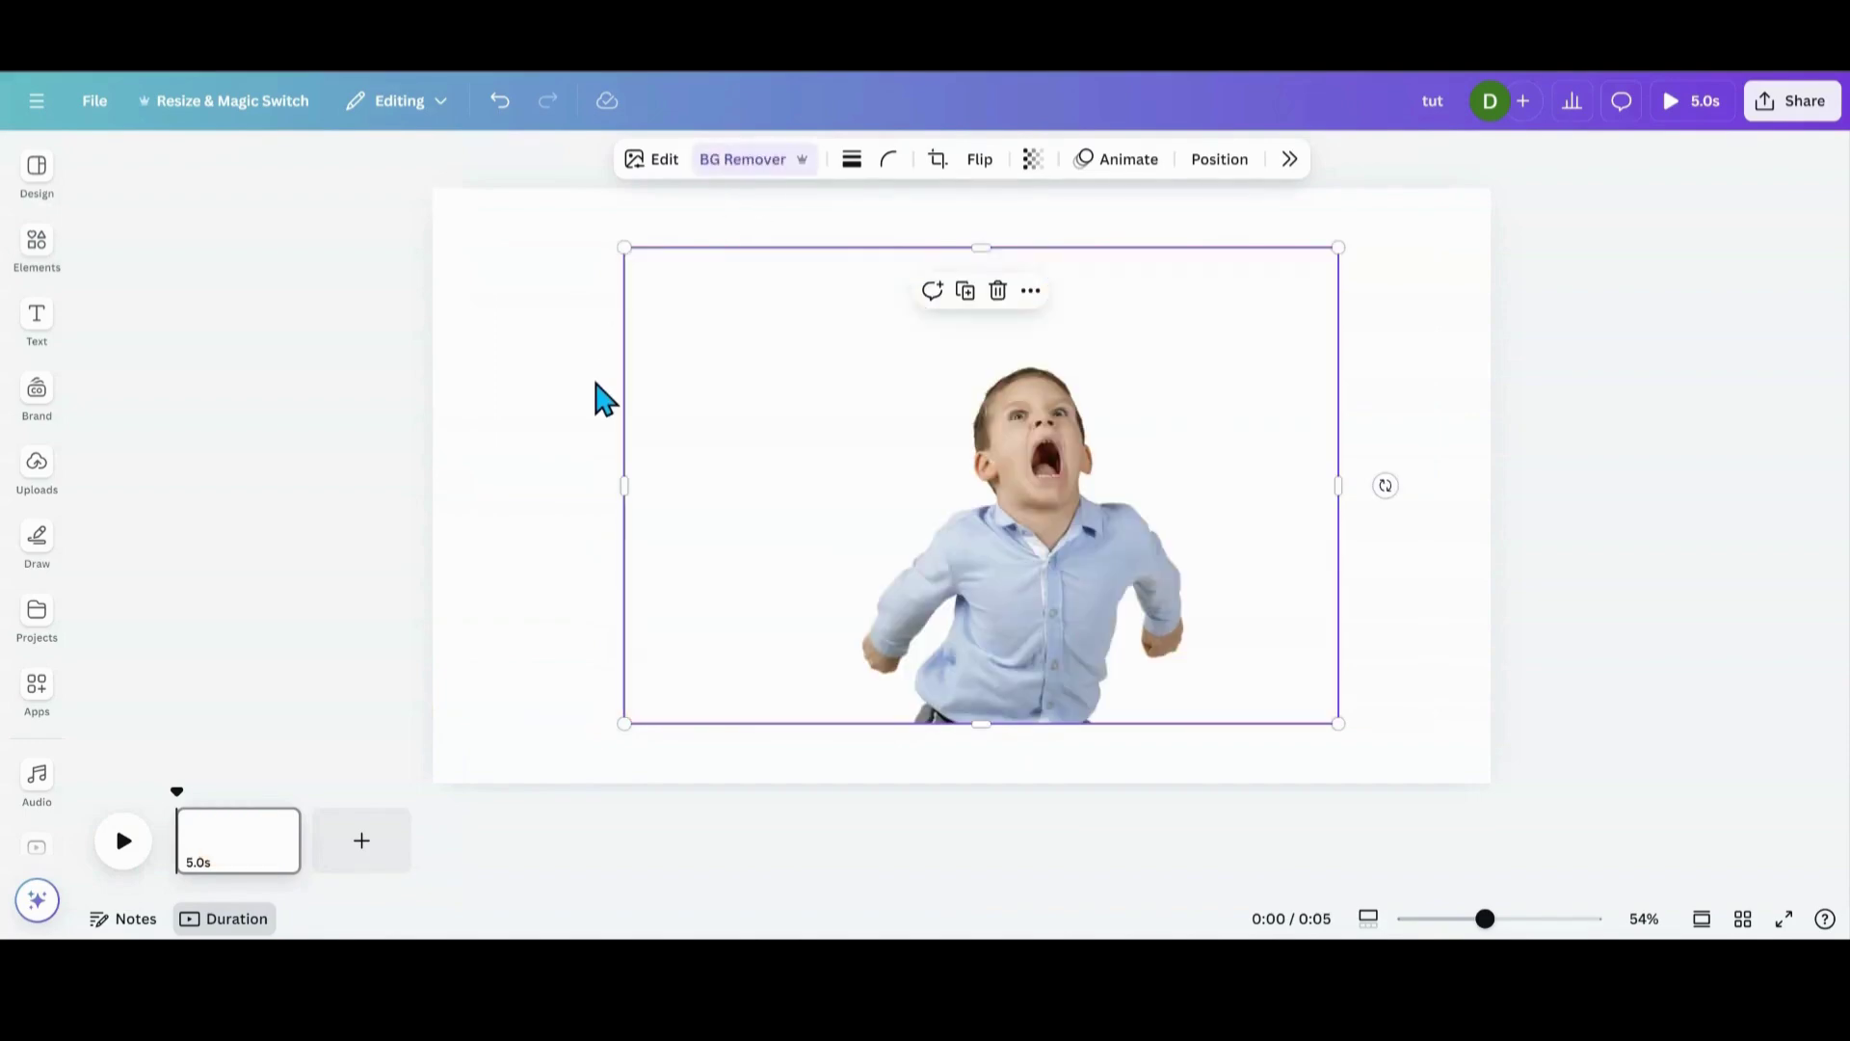
{"action": "left_click_drag", "start_coordinate": [913, 508], "coordinate": [879, 508]}
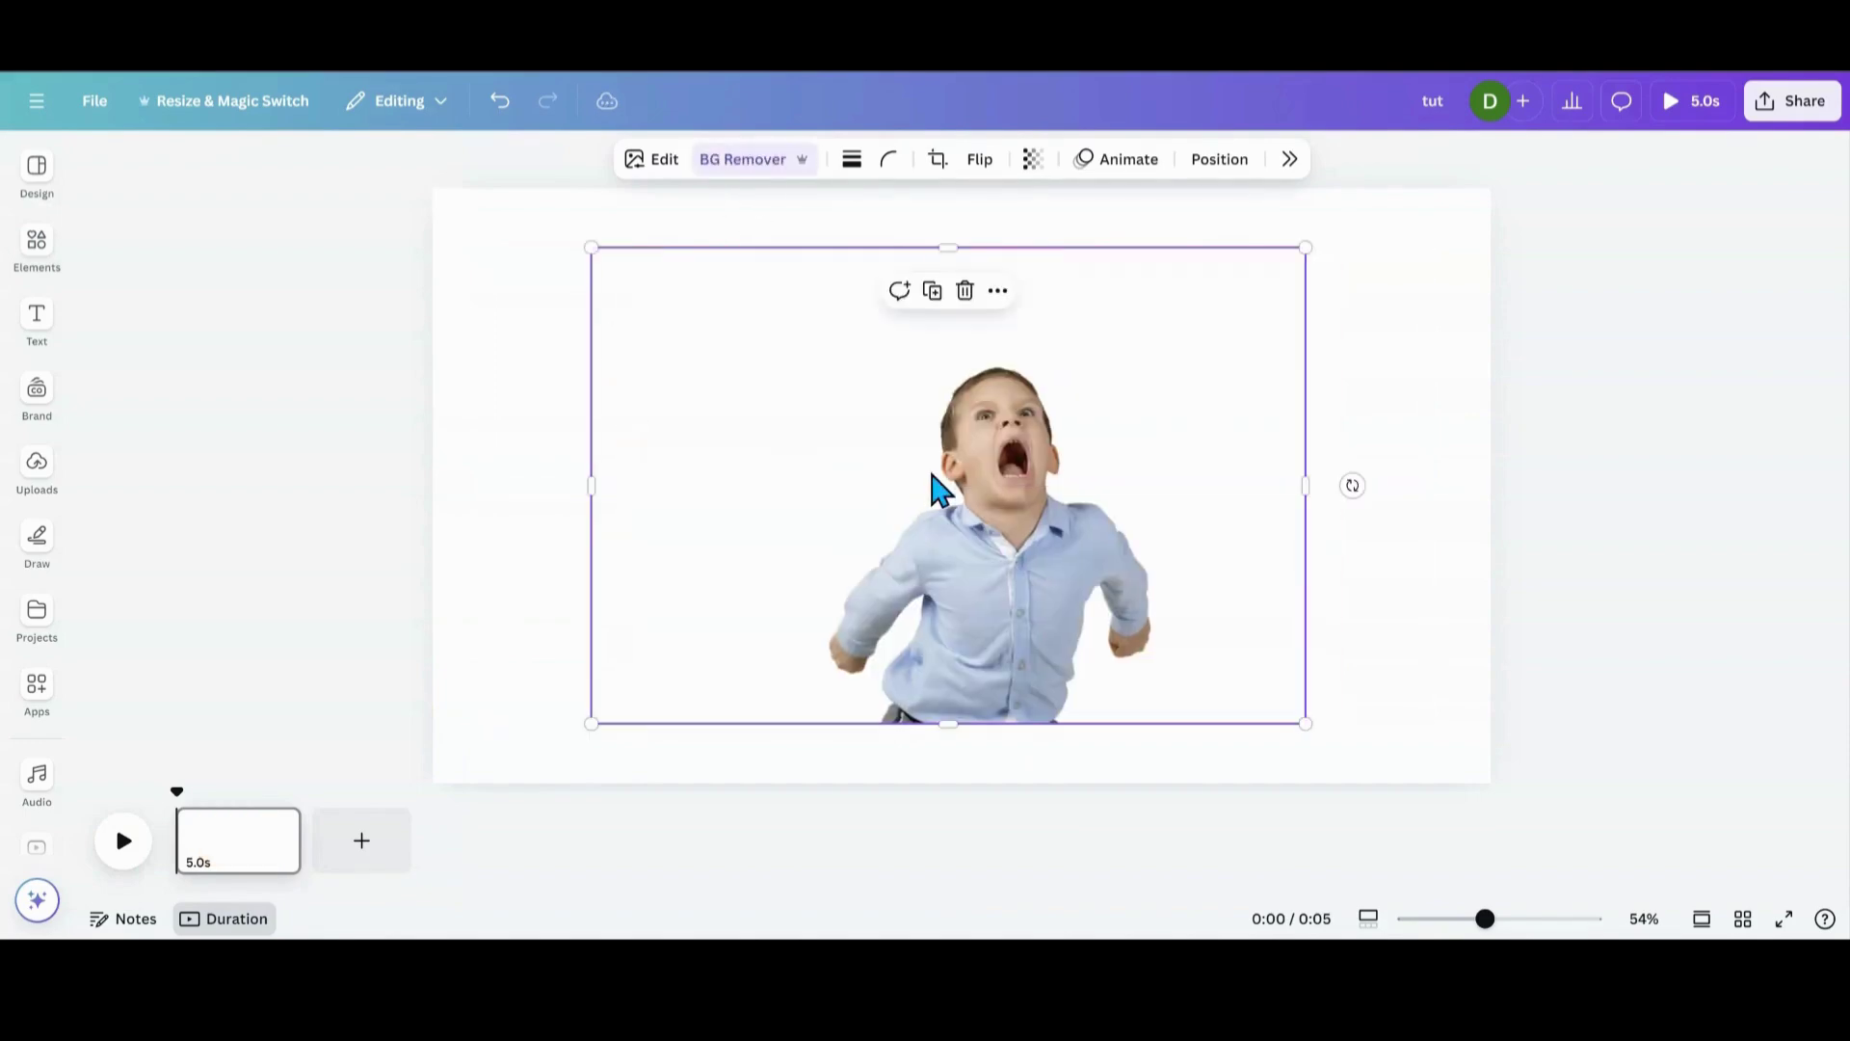
{"action": "left_click", "coordinate": [1287, 164]}
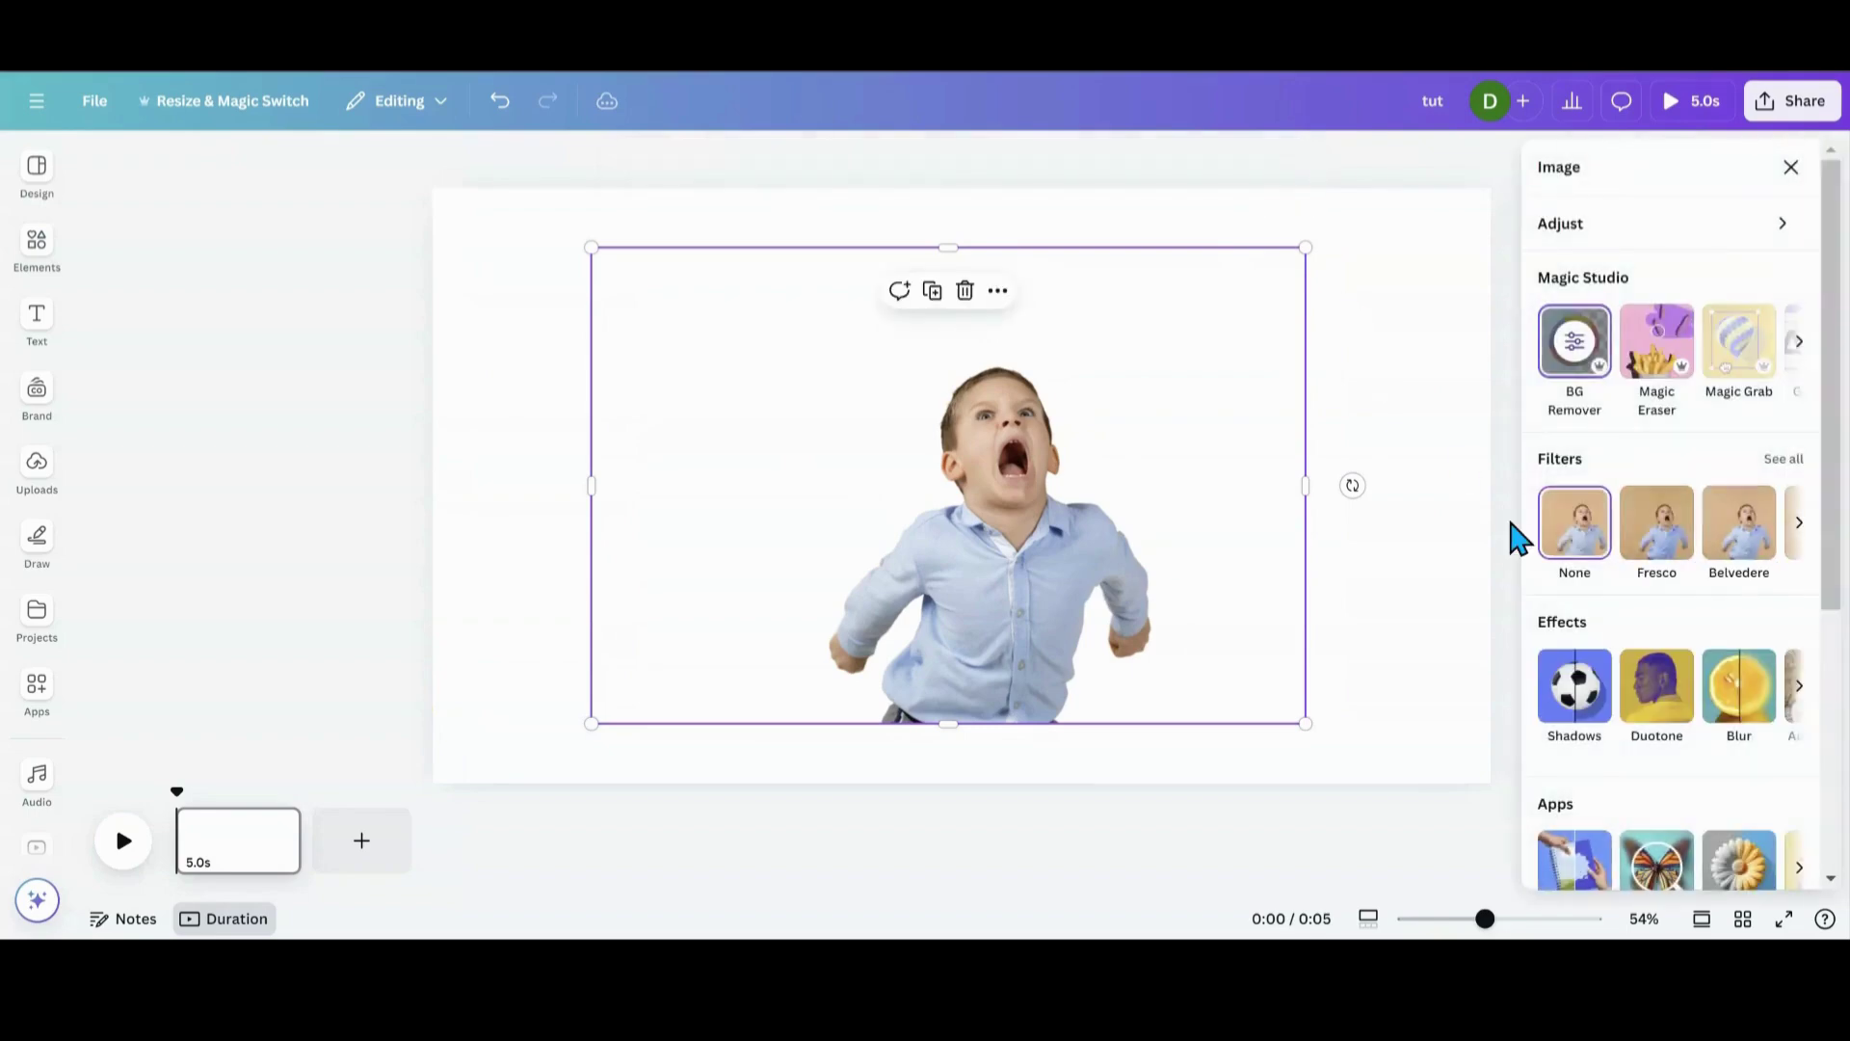
{"action": "scroll", "coordinate": [1644, 838], "scroll_direction": "down", "scroll_amount": 2}
{"action": "left_click", "coordinate": [1661, 778]}
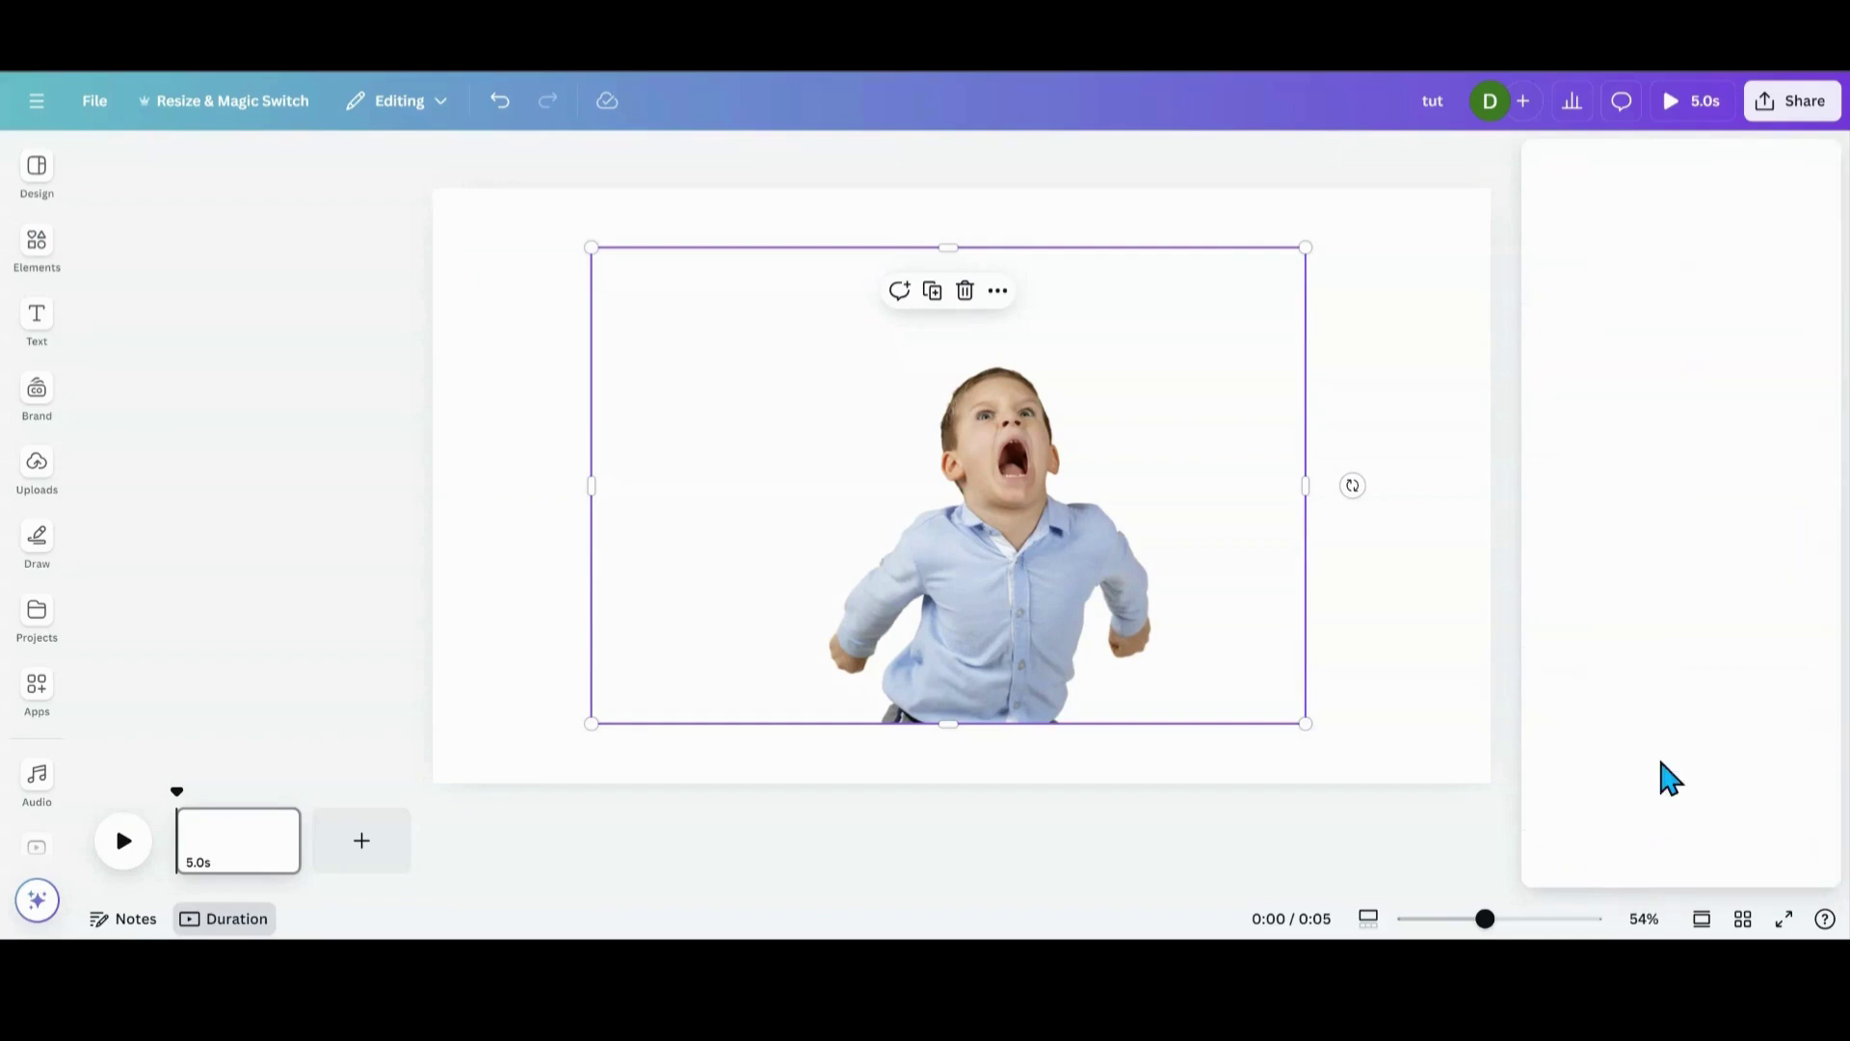
{"action": "left_click", "coordinate": [1123, 561]}
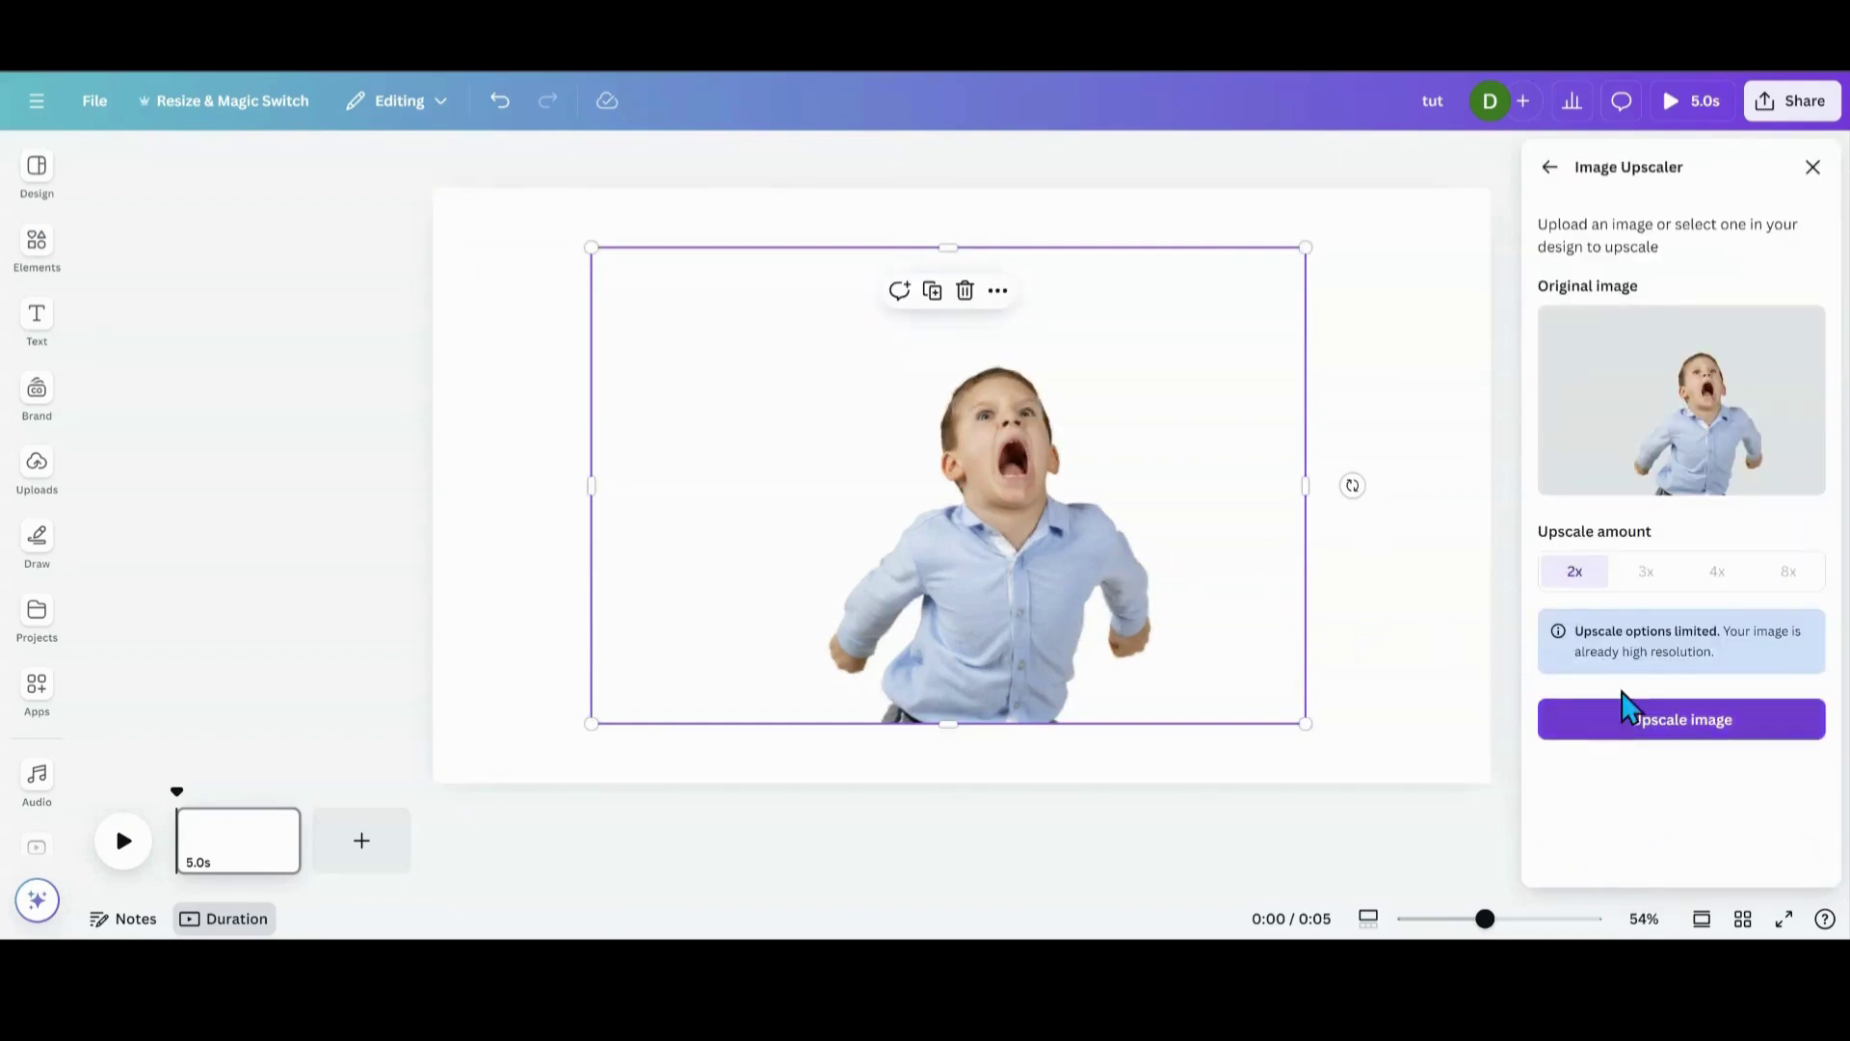
{"action": "left_click", "coordinate": [1646, 719]}
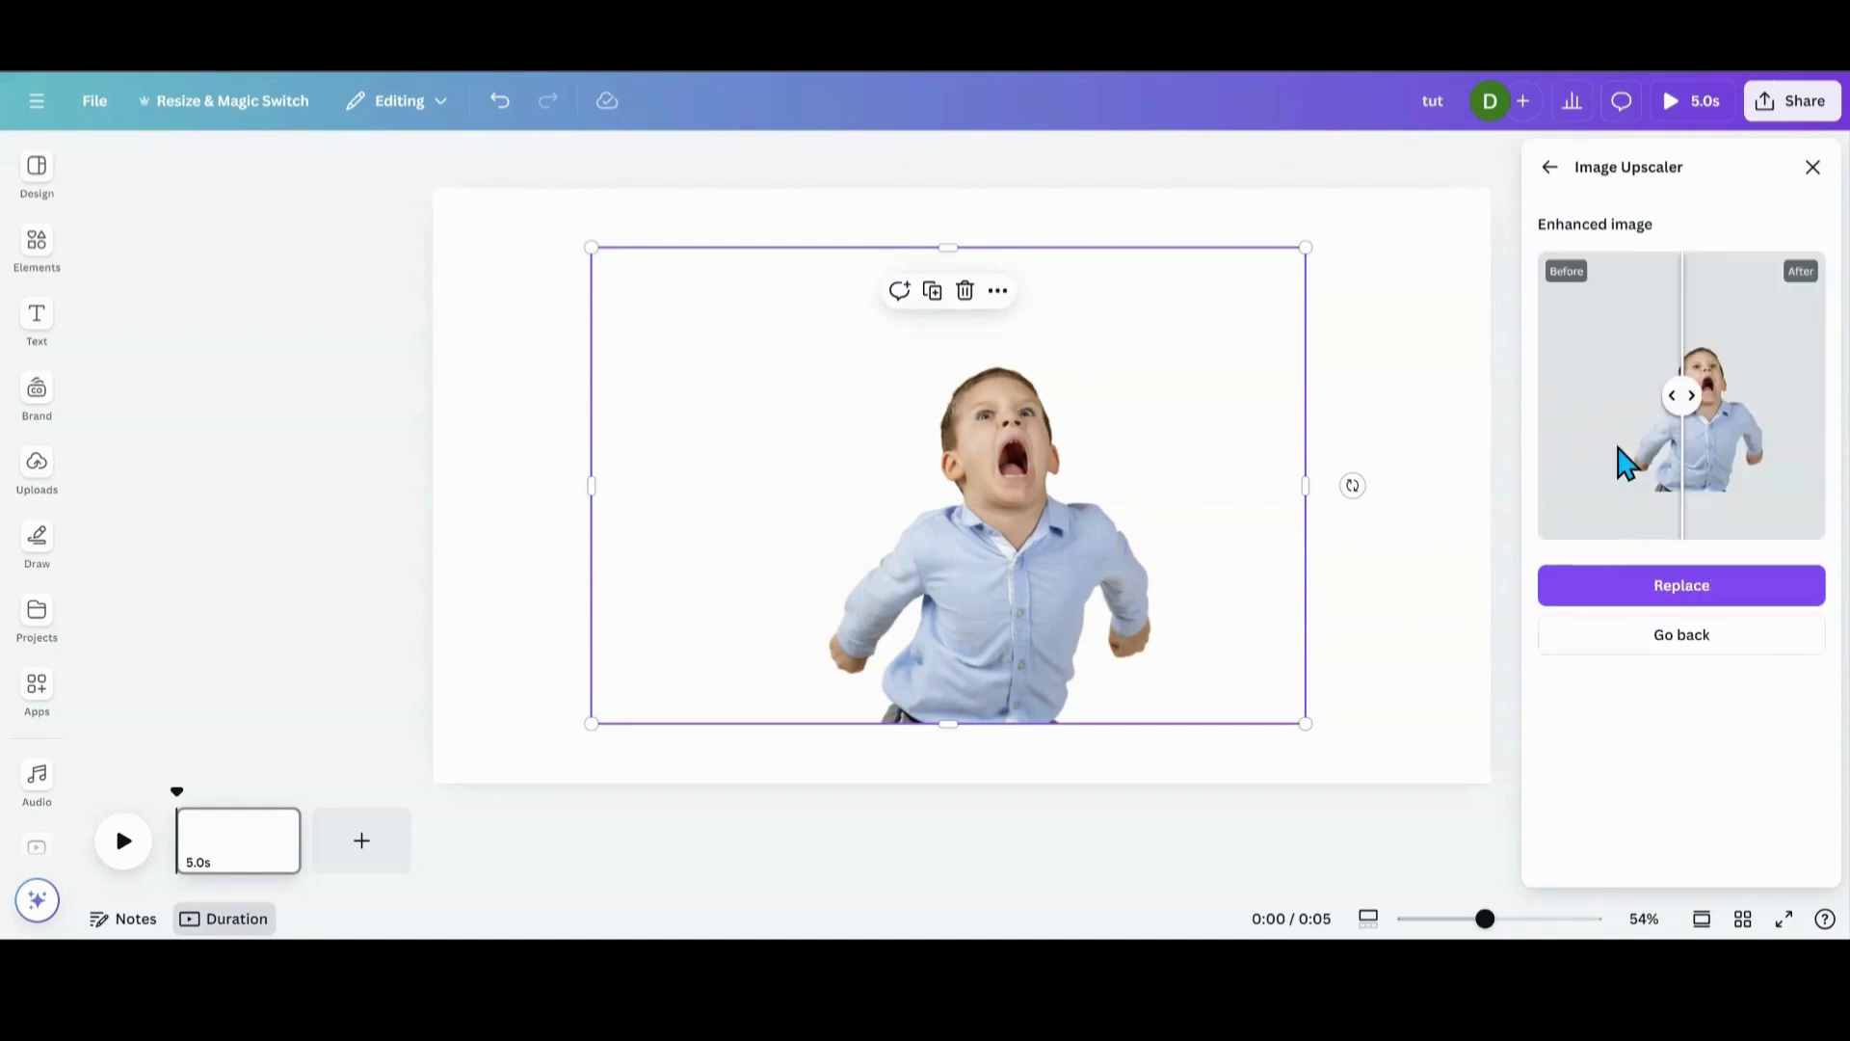
{"action": "left_click", "coordinate": [1658, 600]}
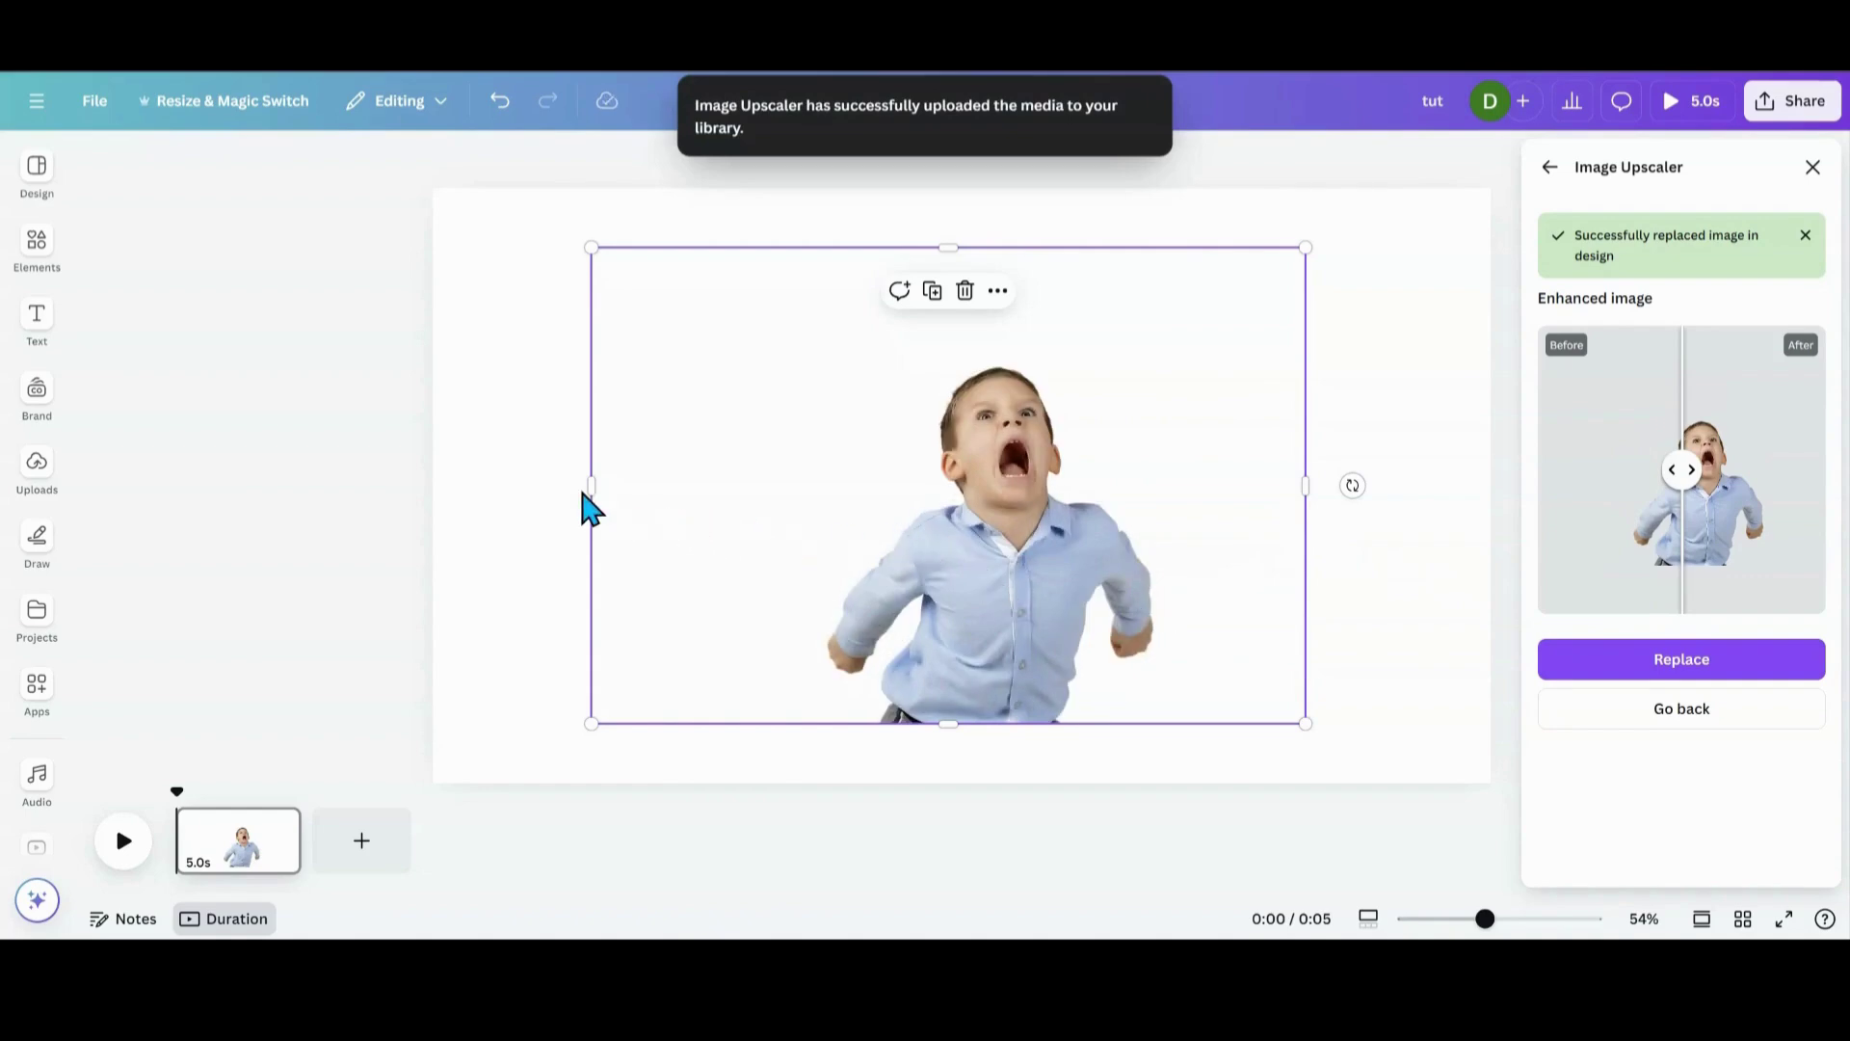
- Crop the boy image's left edge, move it, and convert it to a cartoon with Cartoonify
{"action": "left_click_drag", "start_coordinate": [601, 488], "coordinate": [723, 496]}
{"action": "left_click_drag", "start_coordinate": [913, 545], "coordinate": [854, 511]}
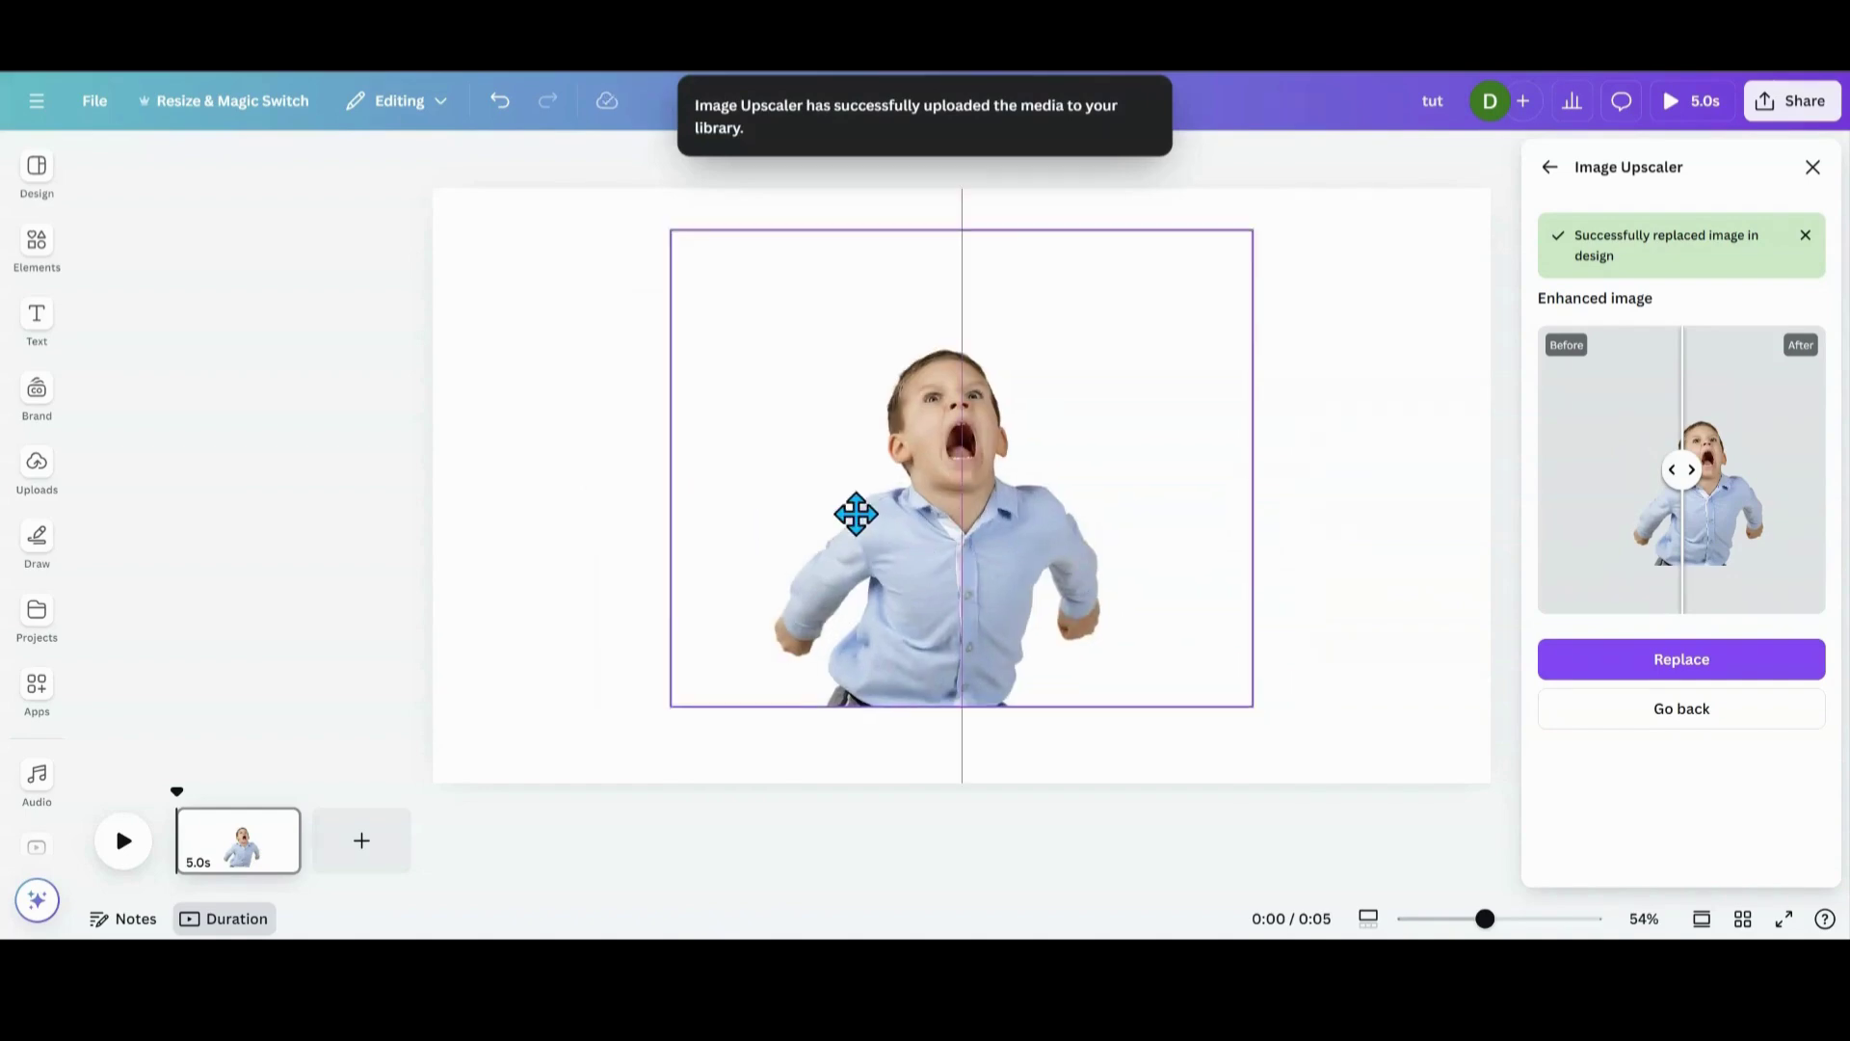
{"action": "left_click", "coordinate": [35, 622]}
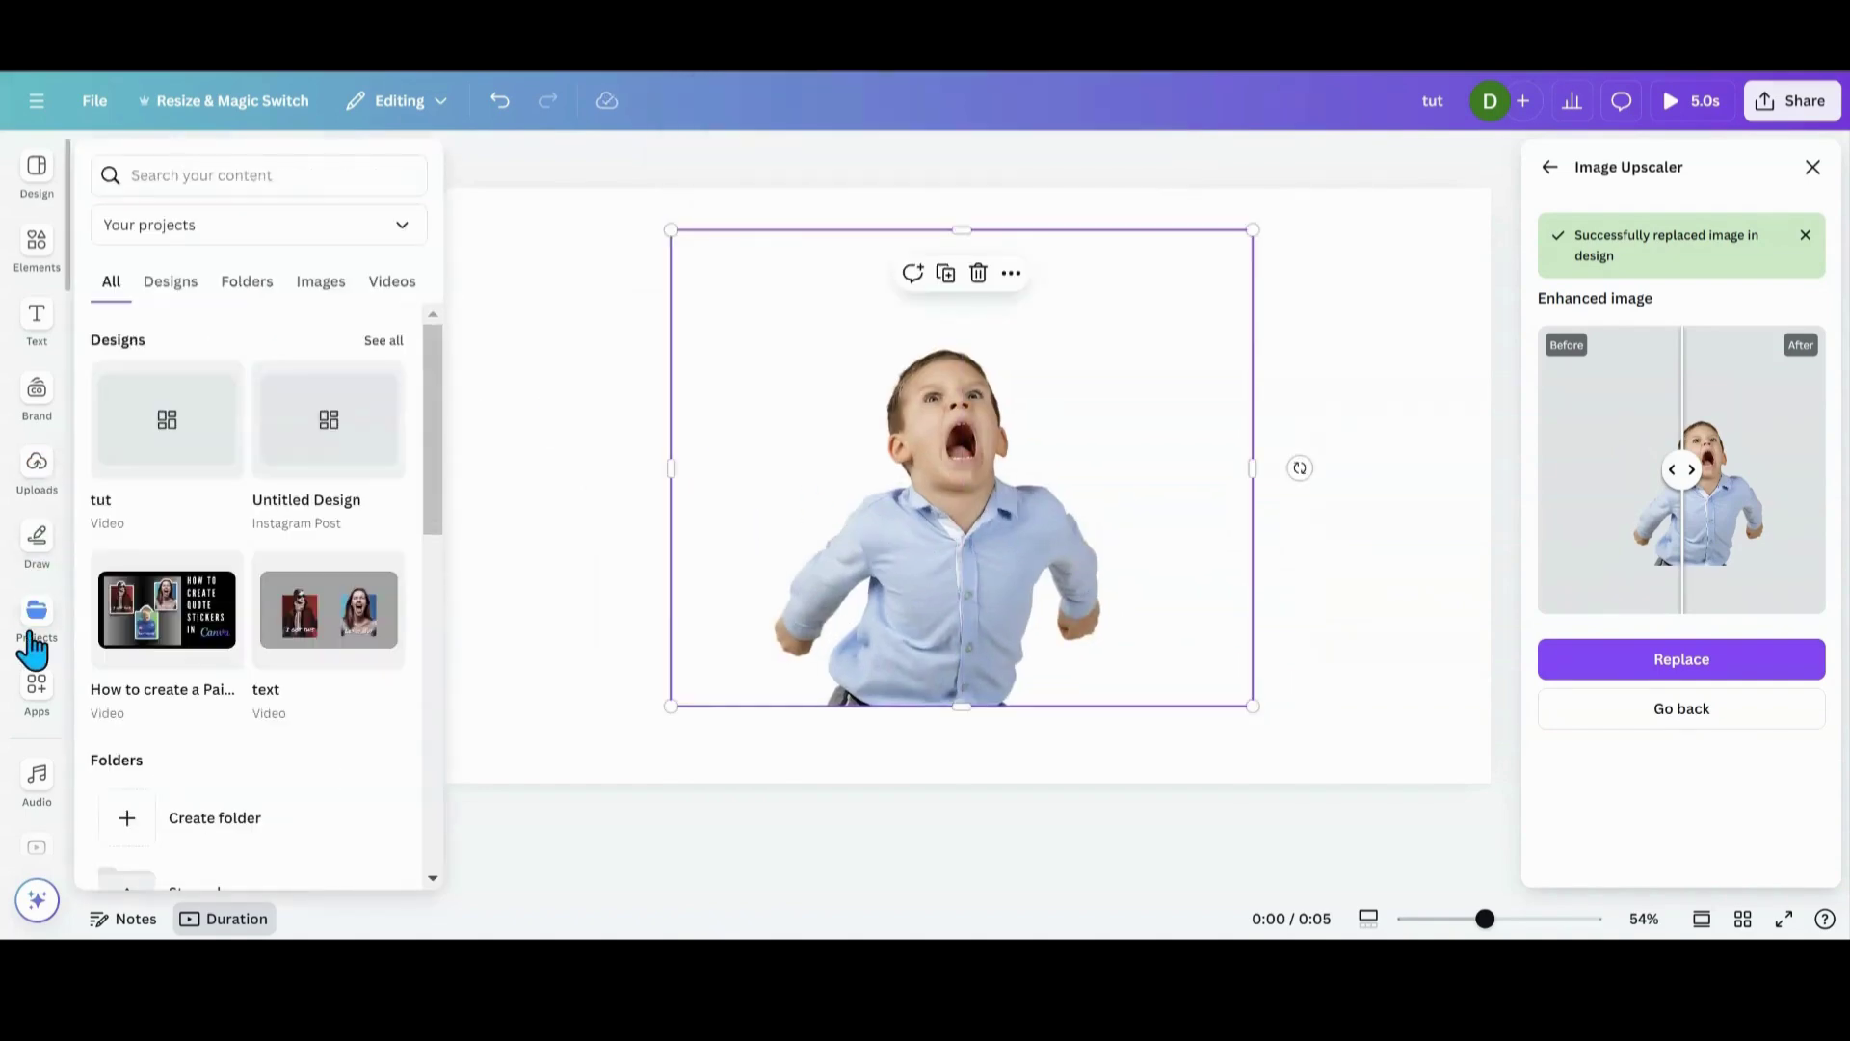
{"action": "left_click", "coordinate": [37, 691]}
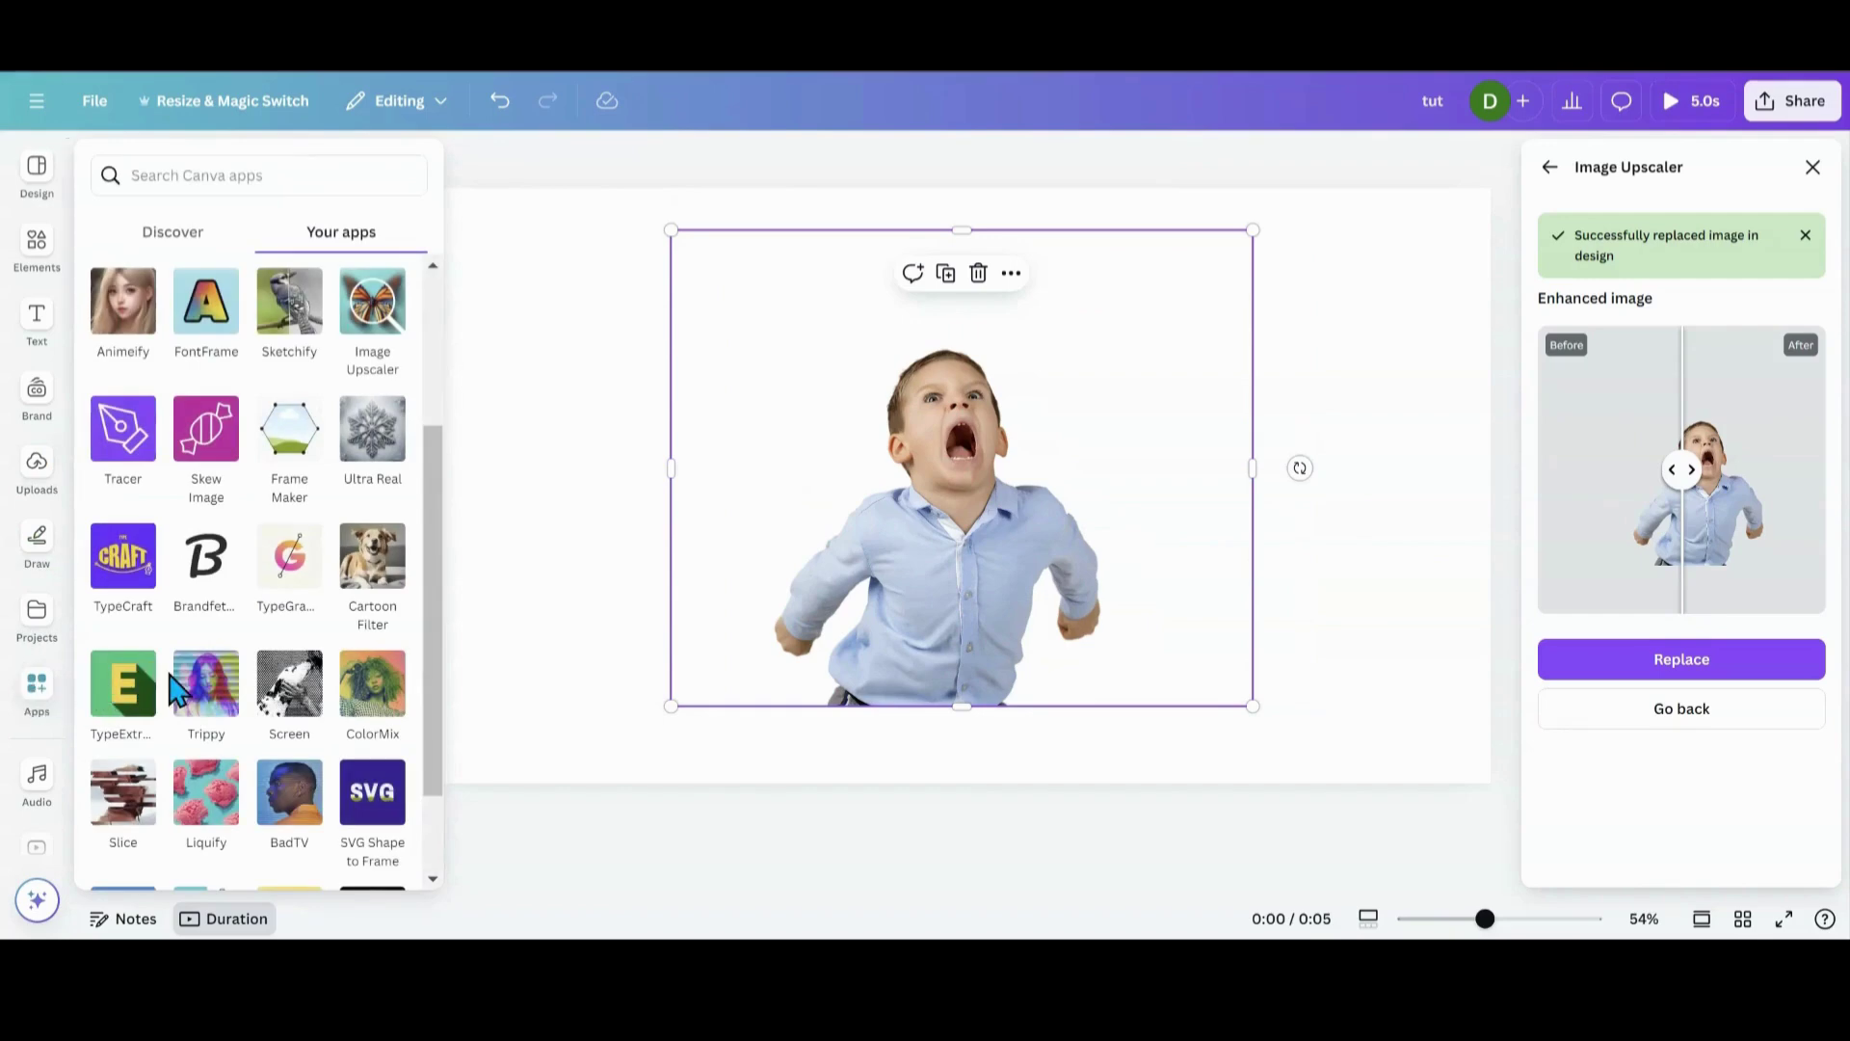
{"action": "scroll", "coordinate": [180, 690], "scroll_direction": "up", "scroll_amount": 3}
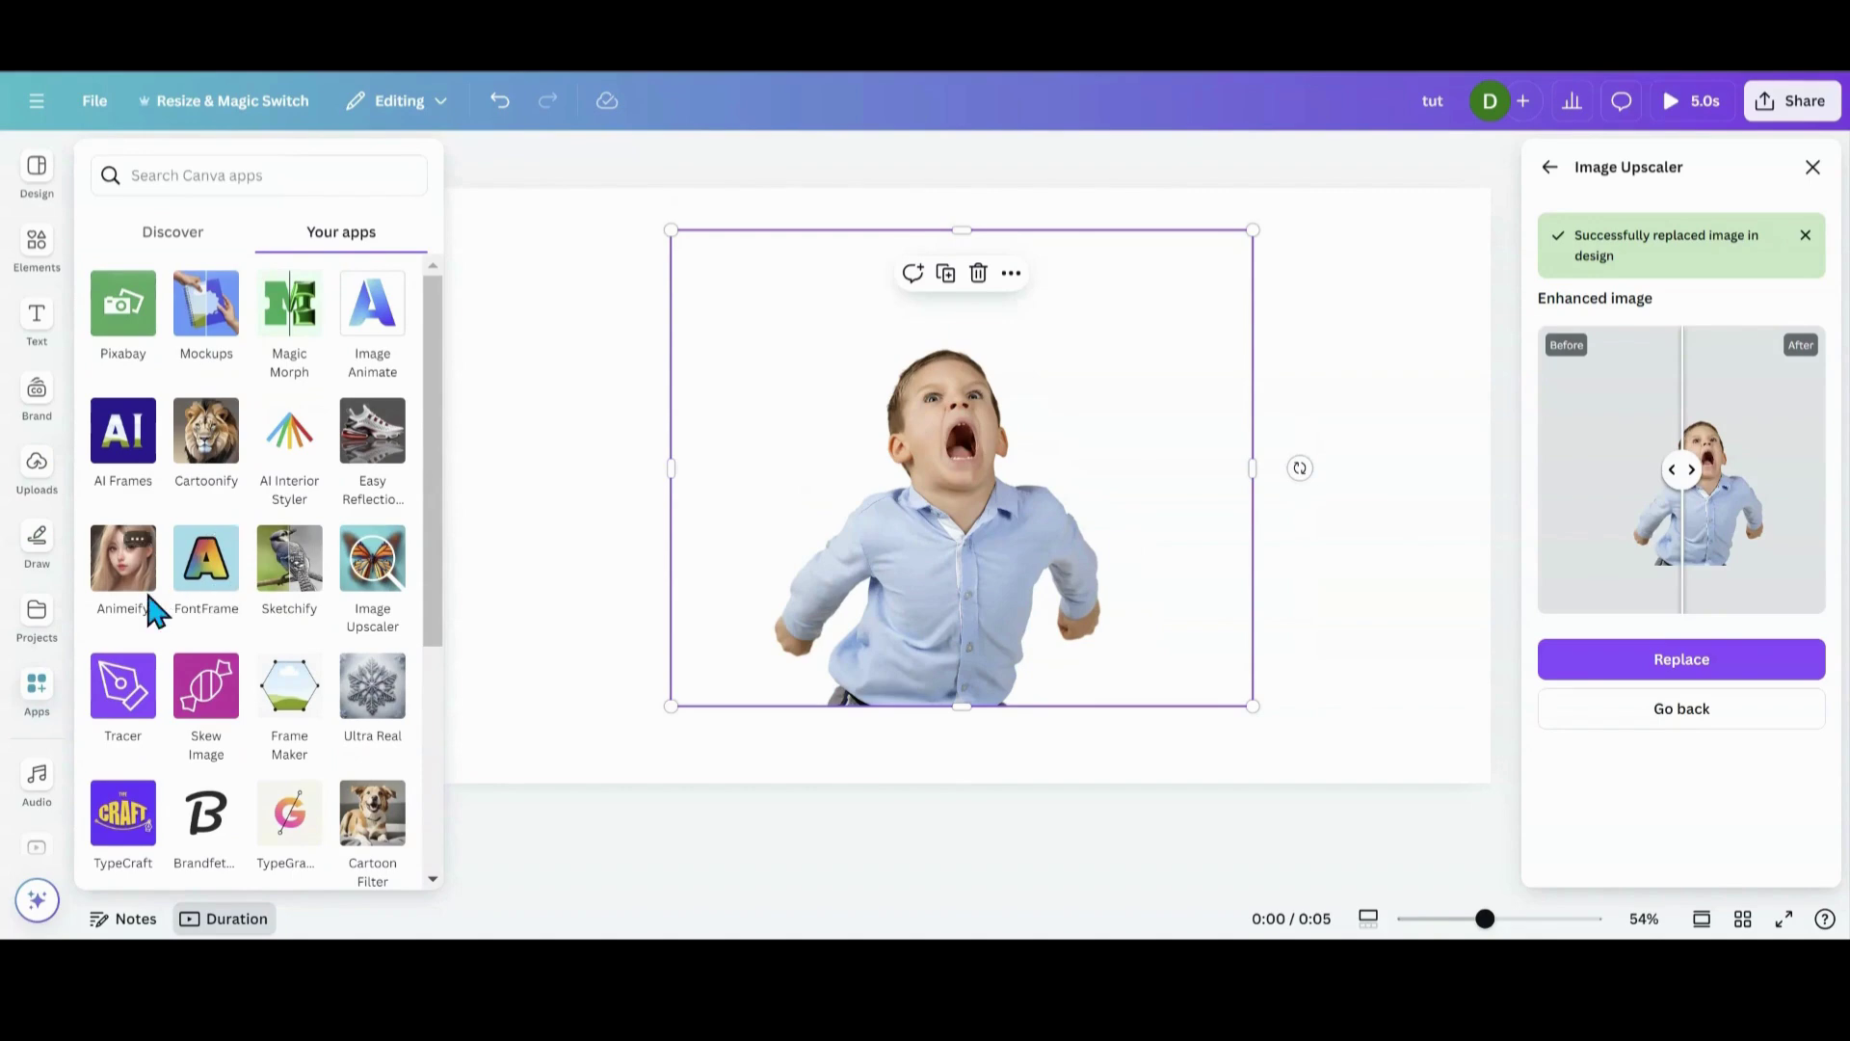
{"action": "left_click", "coordinate": [206, 470]}
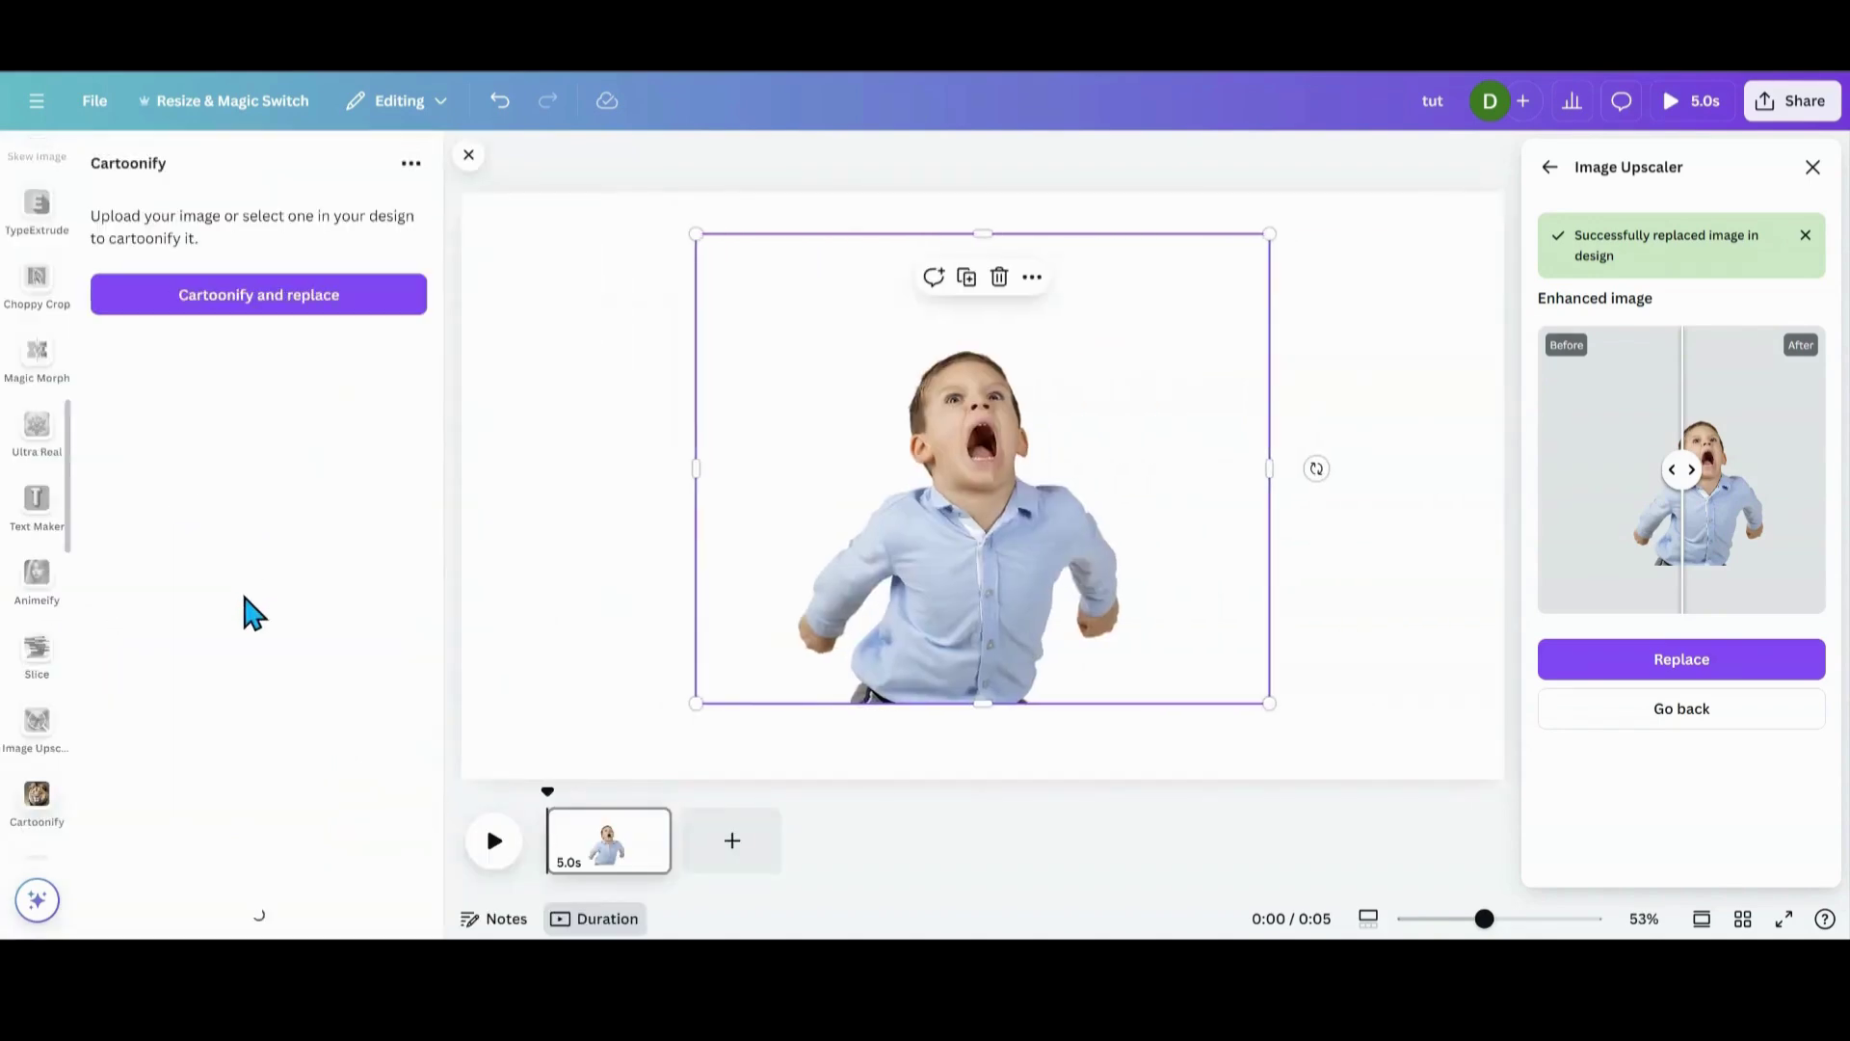
{"action": "left_click", "coordinate": [220, 320]}
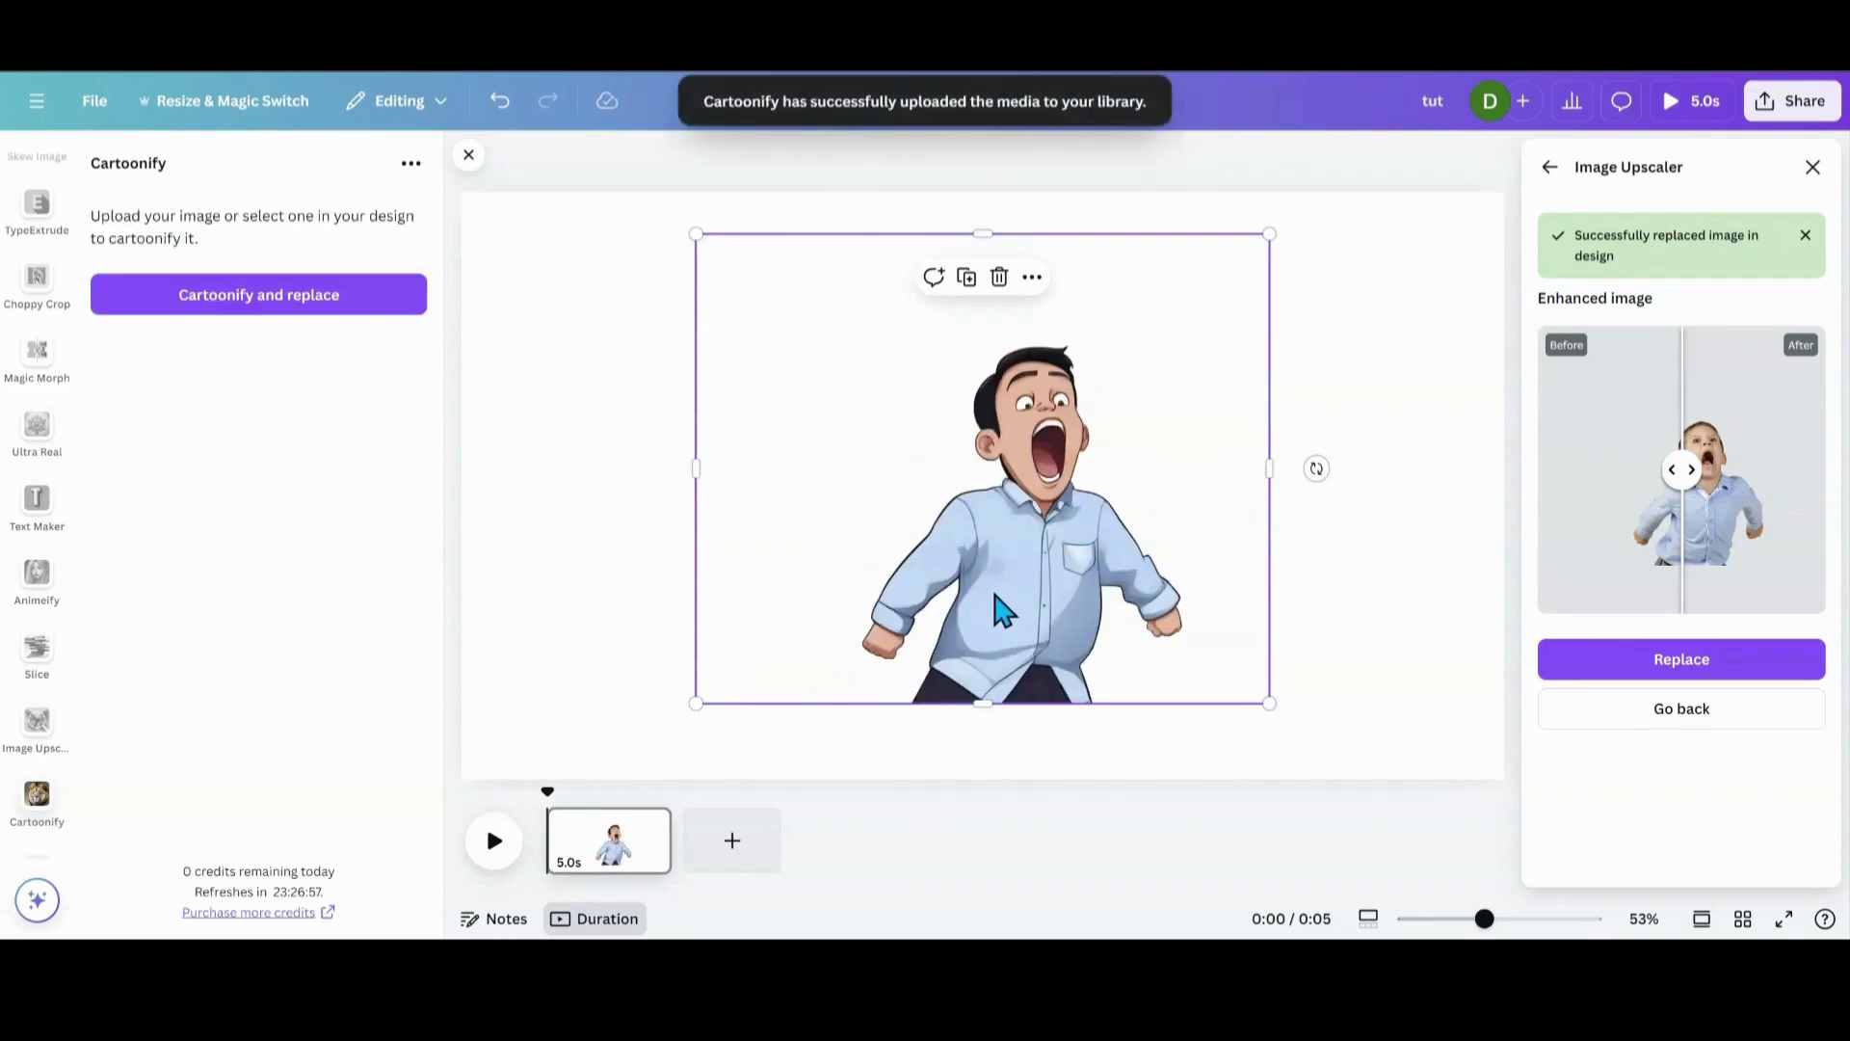
{"action": "mouse_move", "coordinate": [1008, 590]}
{"action": "left_mouse_down"}
{"action": "mouse_move", "coordinate": [983, 553]}
{"action": "mouse_move", "coordinate": [991, 587]}
{"action": "left_mouse_up"}
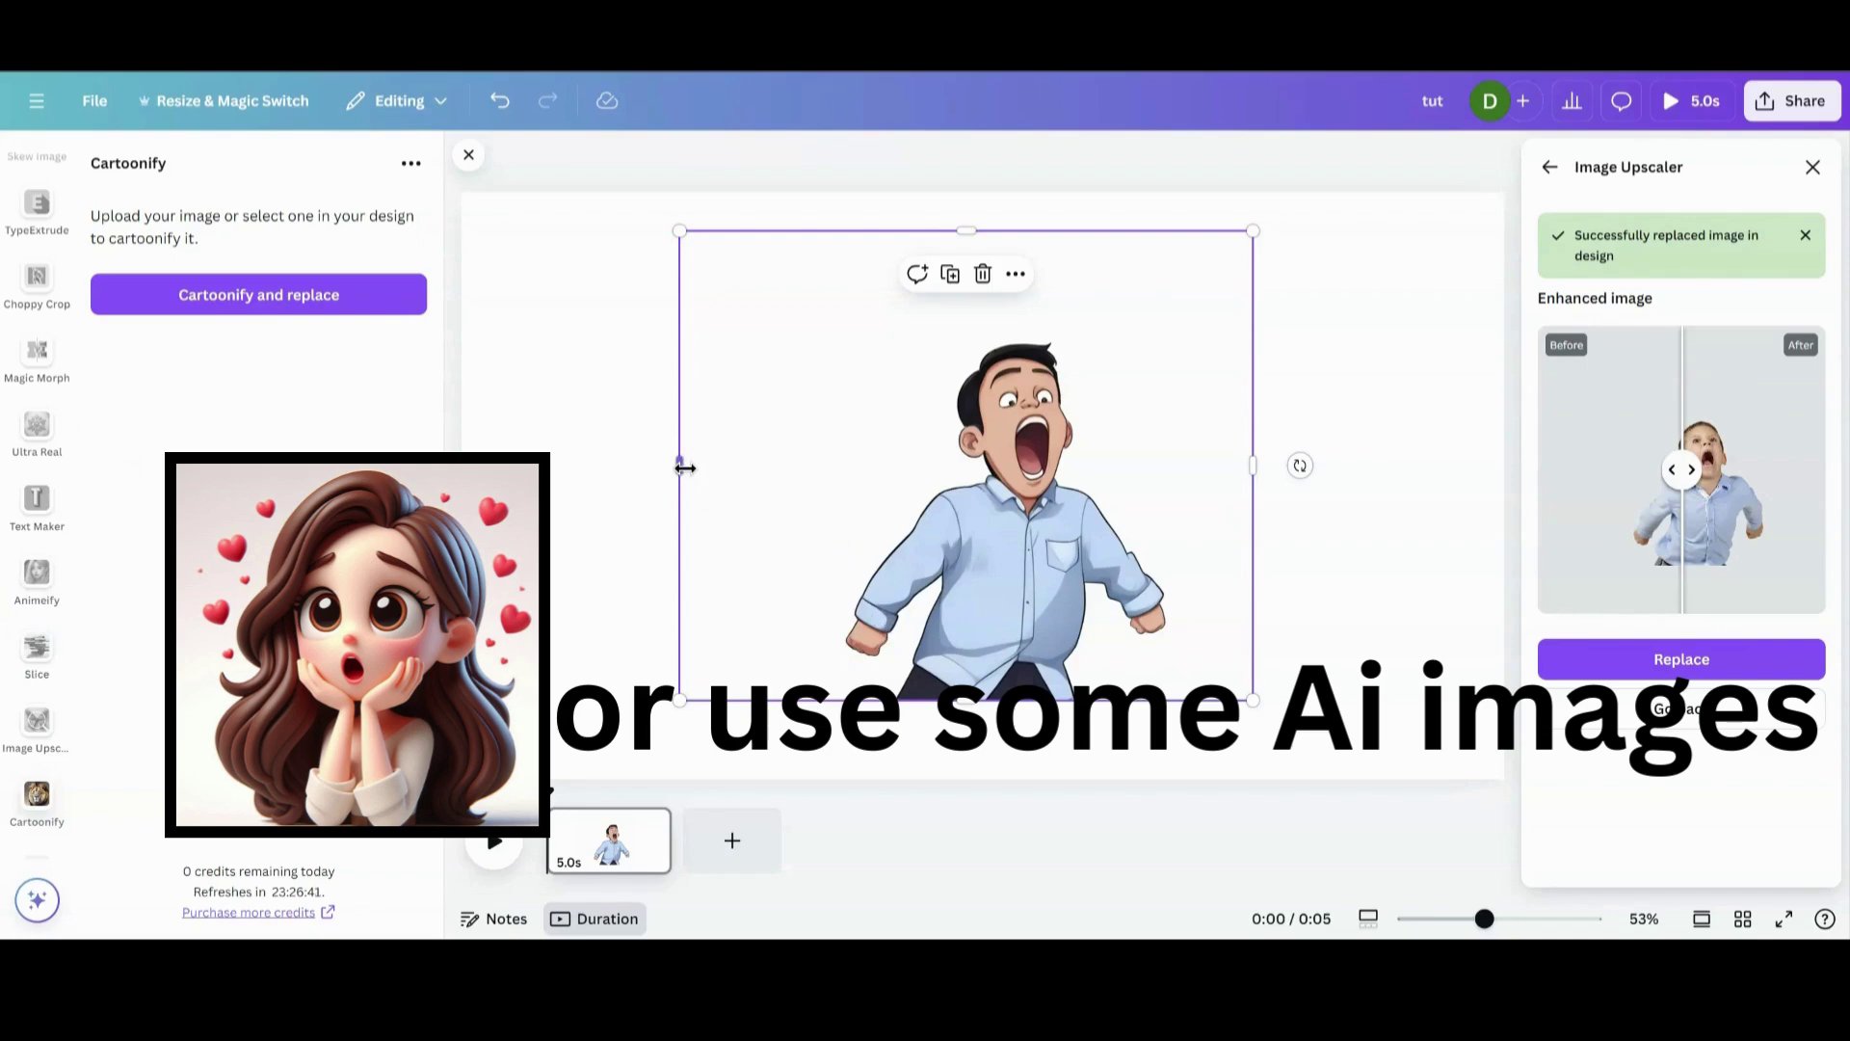
{"action": "left_click", "coordinate": [1813, 167]}
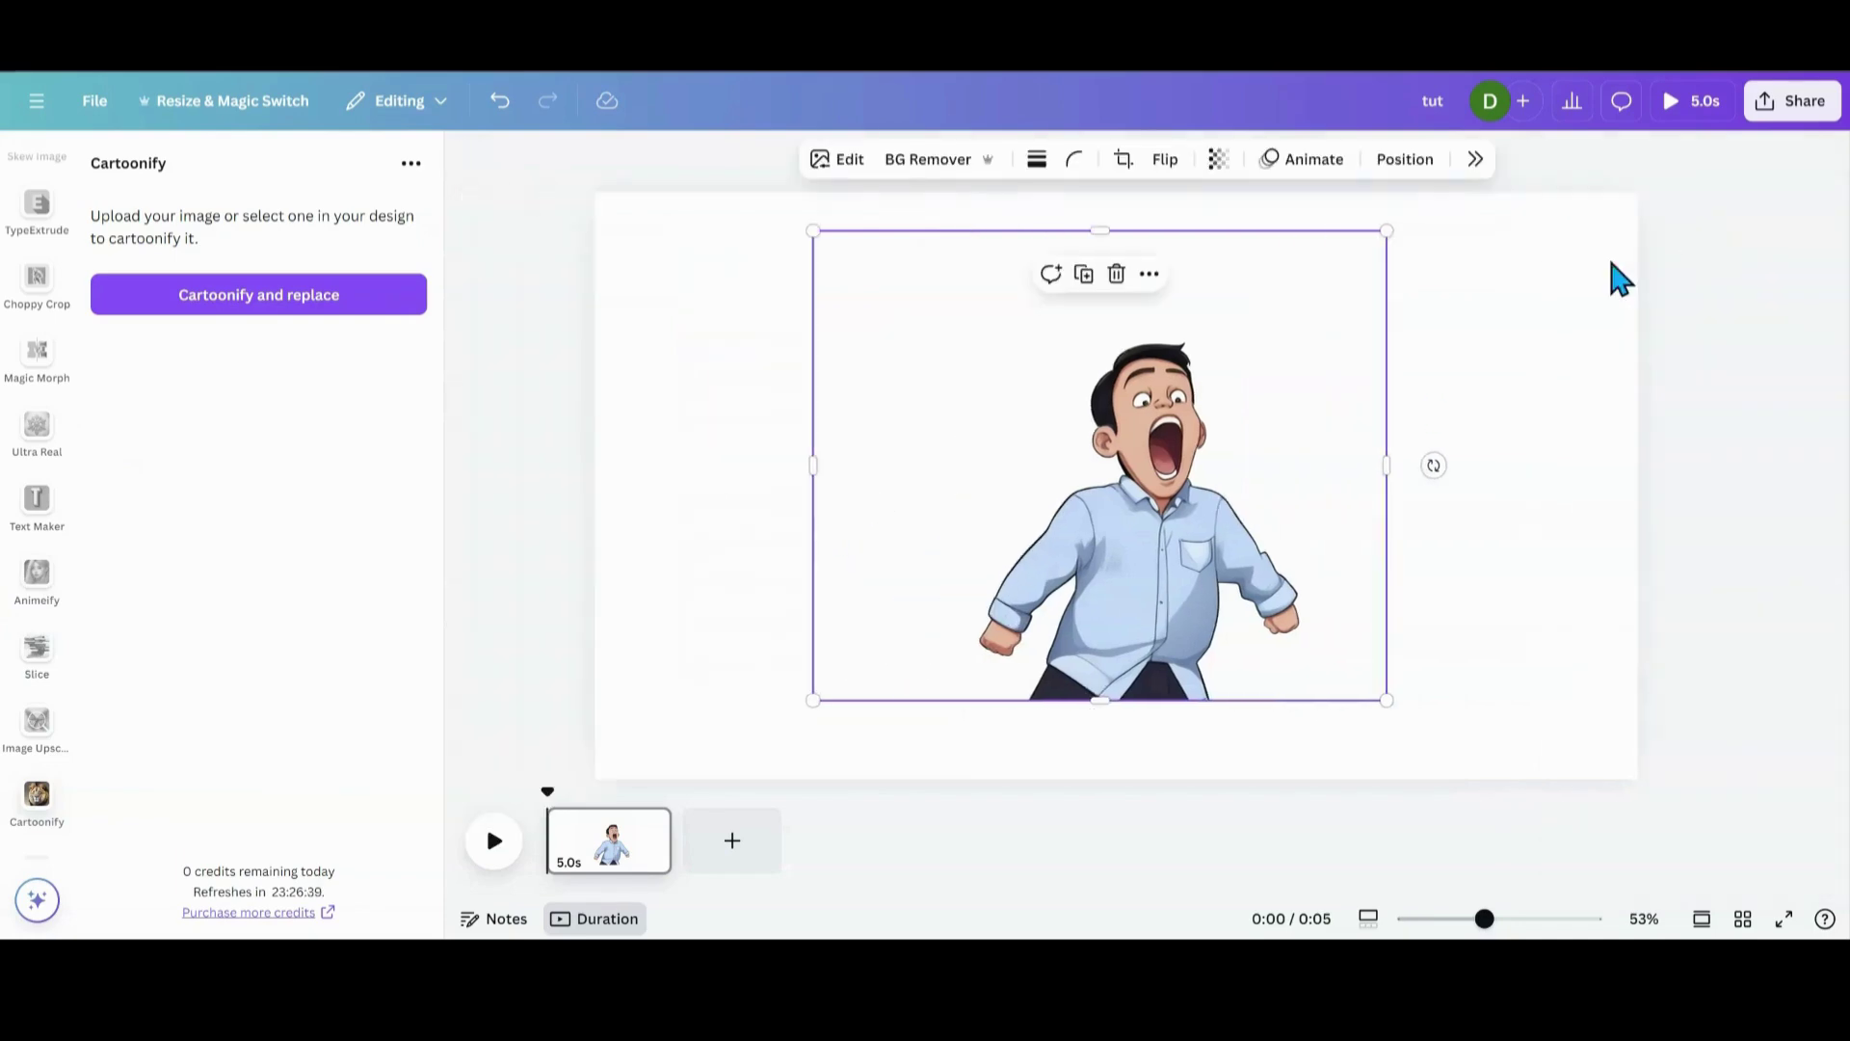
- Trim the cartoon image's left side and add a square shape from Elements
{"action": "left_click_drag", "start_coordinate": [840, 458], "coordinate": [948, 462]}
{"action": "scroll", "coordinate": [44, 282], "scroll_direction": "up", "scroll_amount": 10}
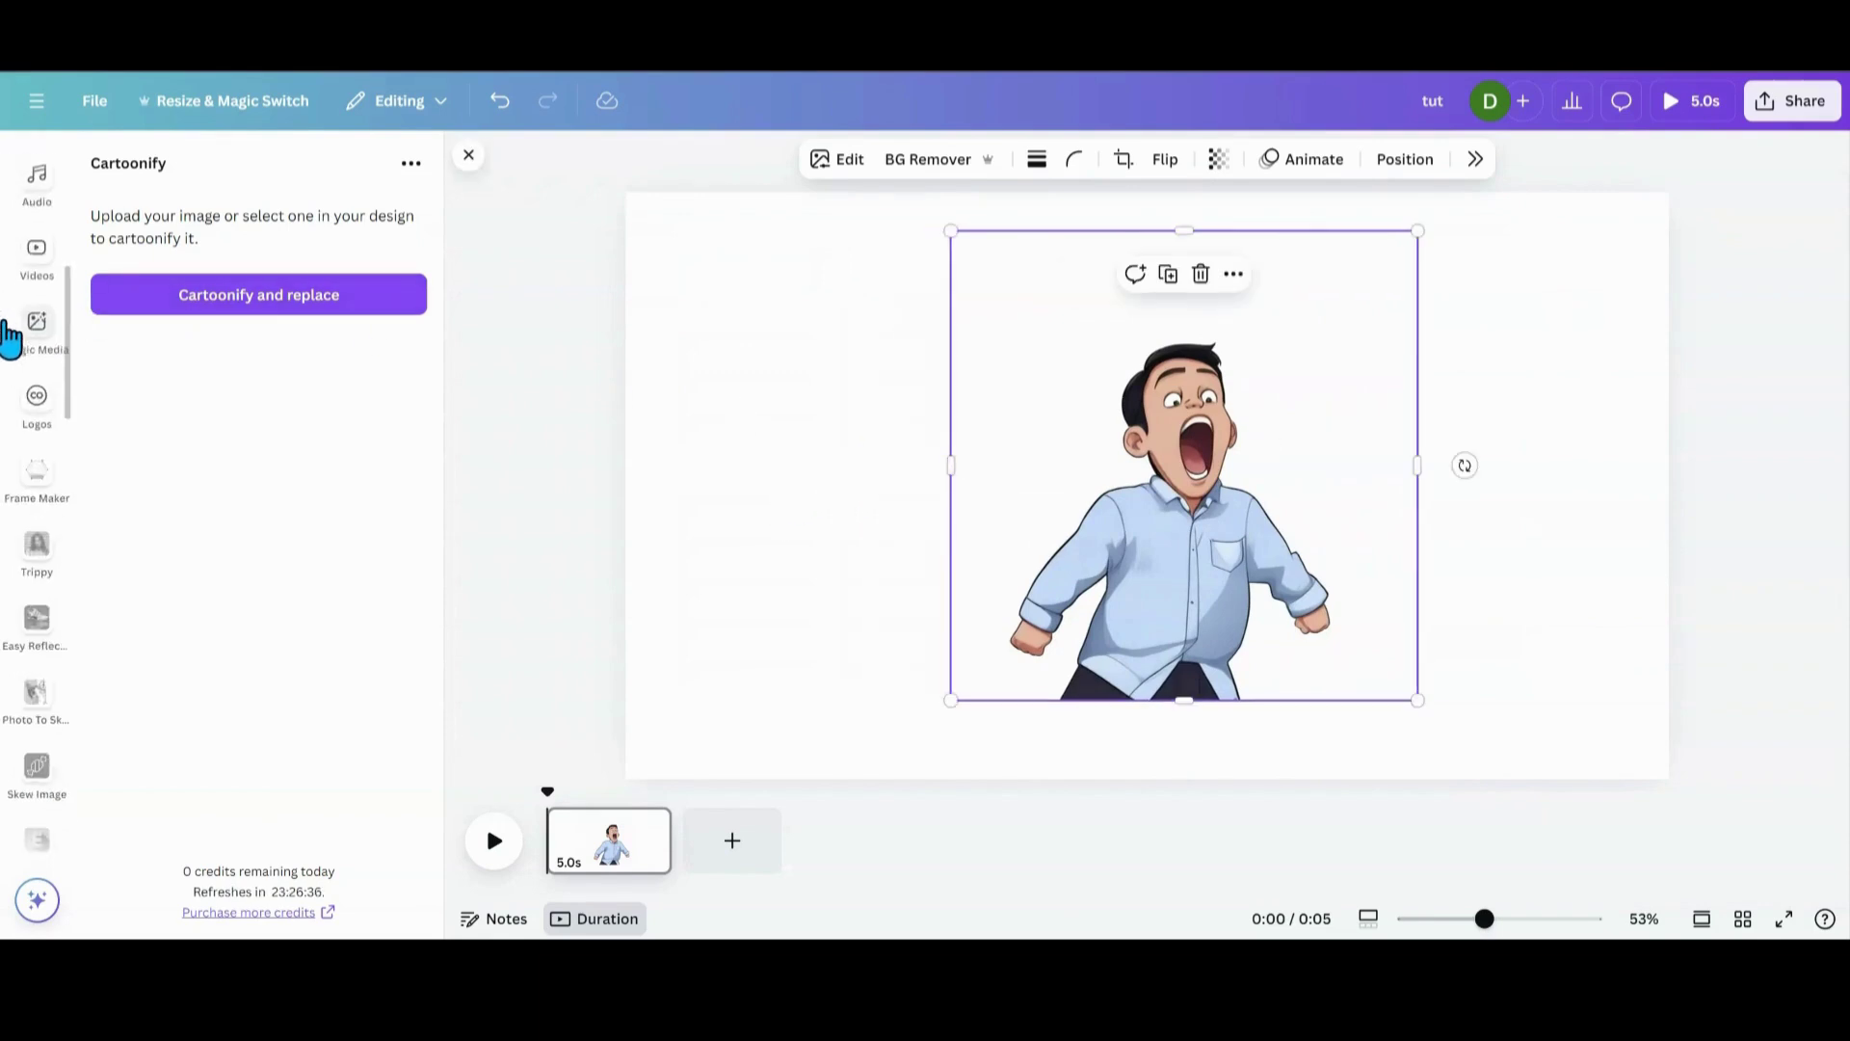
{"action": "left_click", "coordinate": [35, 269]}
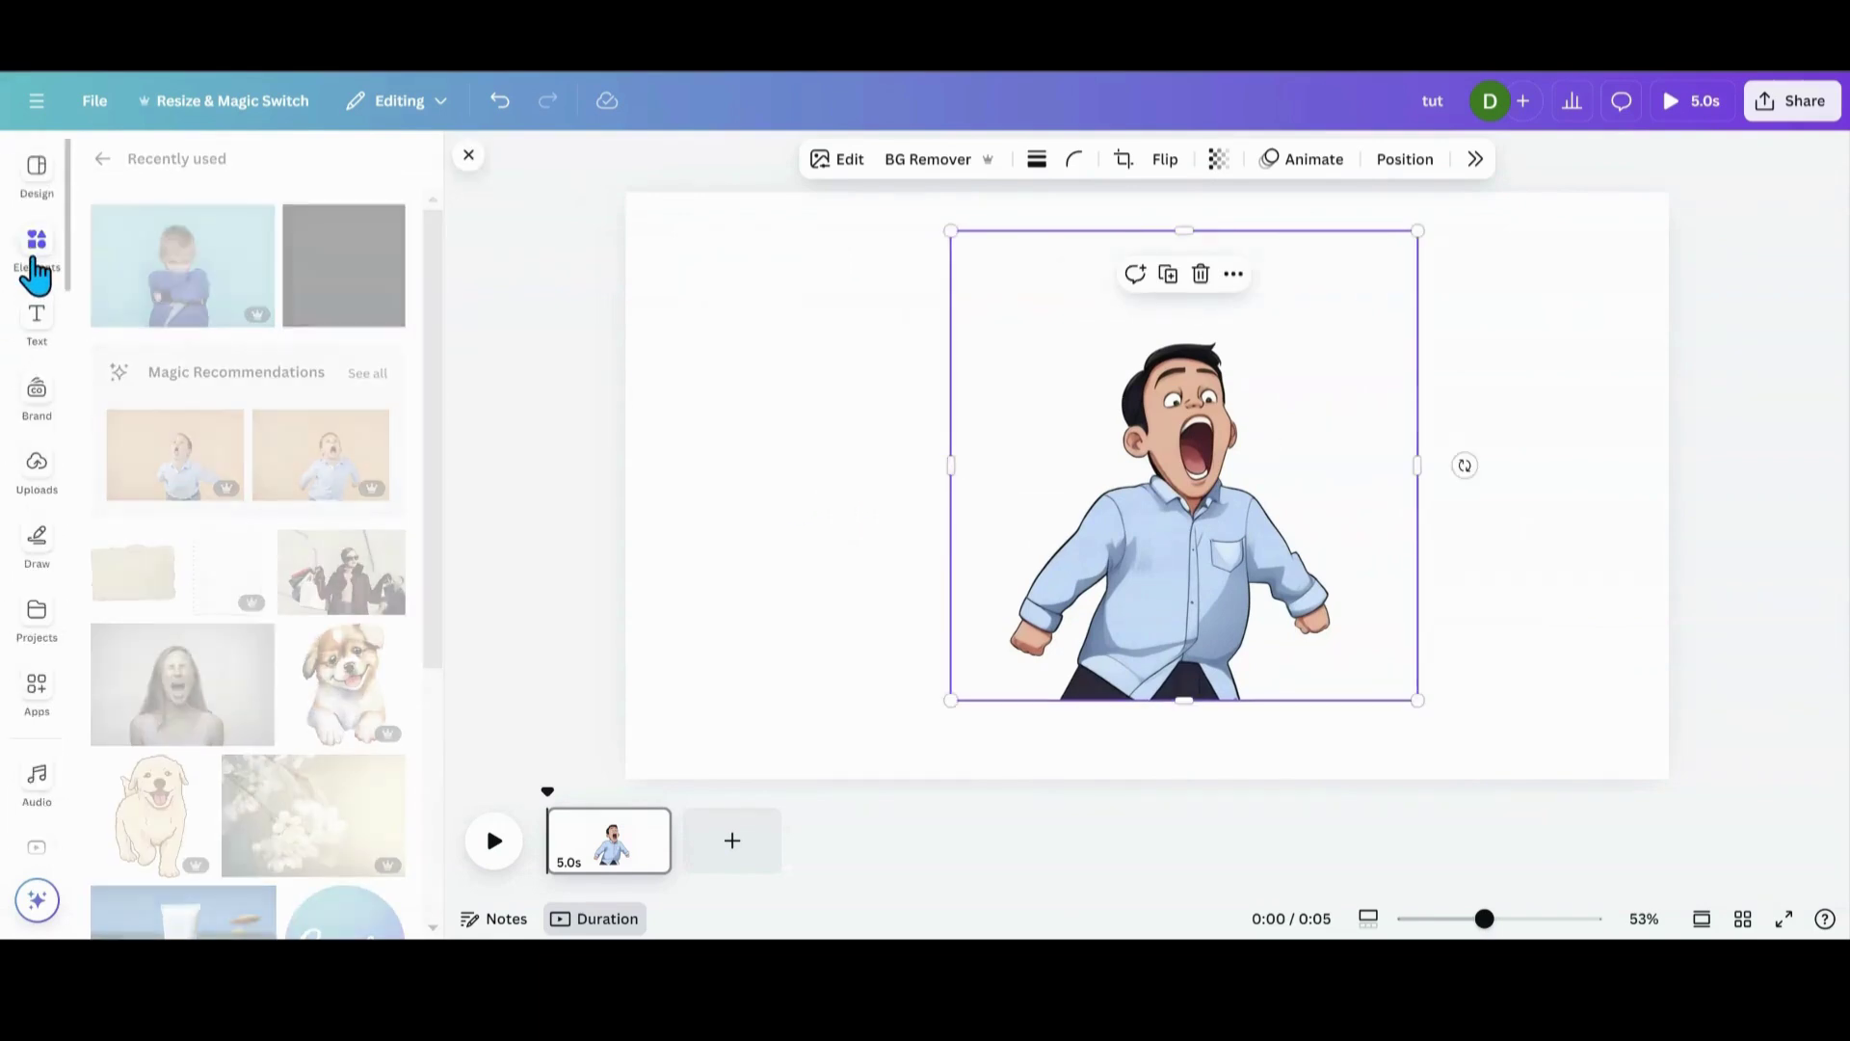
{"action": "left_click", "coordinate": [103, 160]}
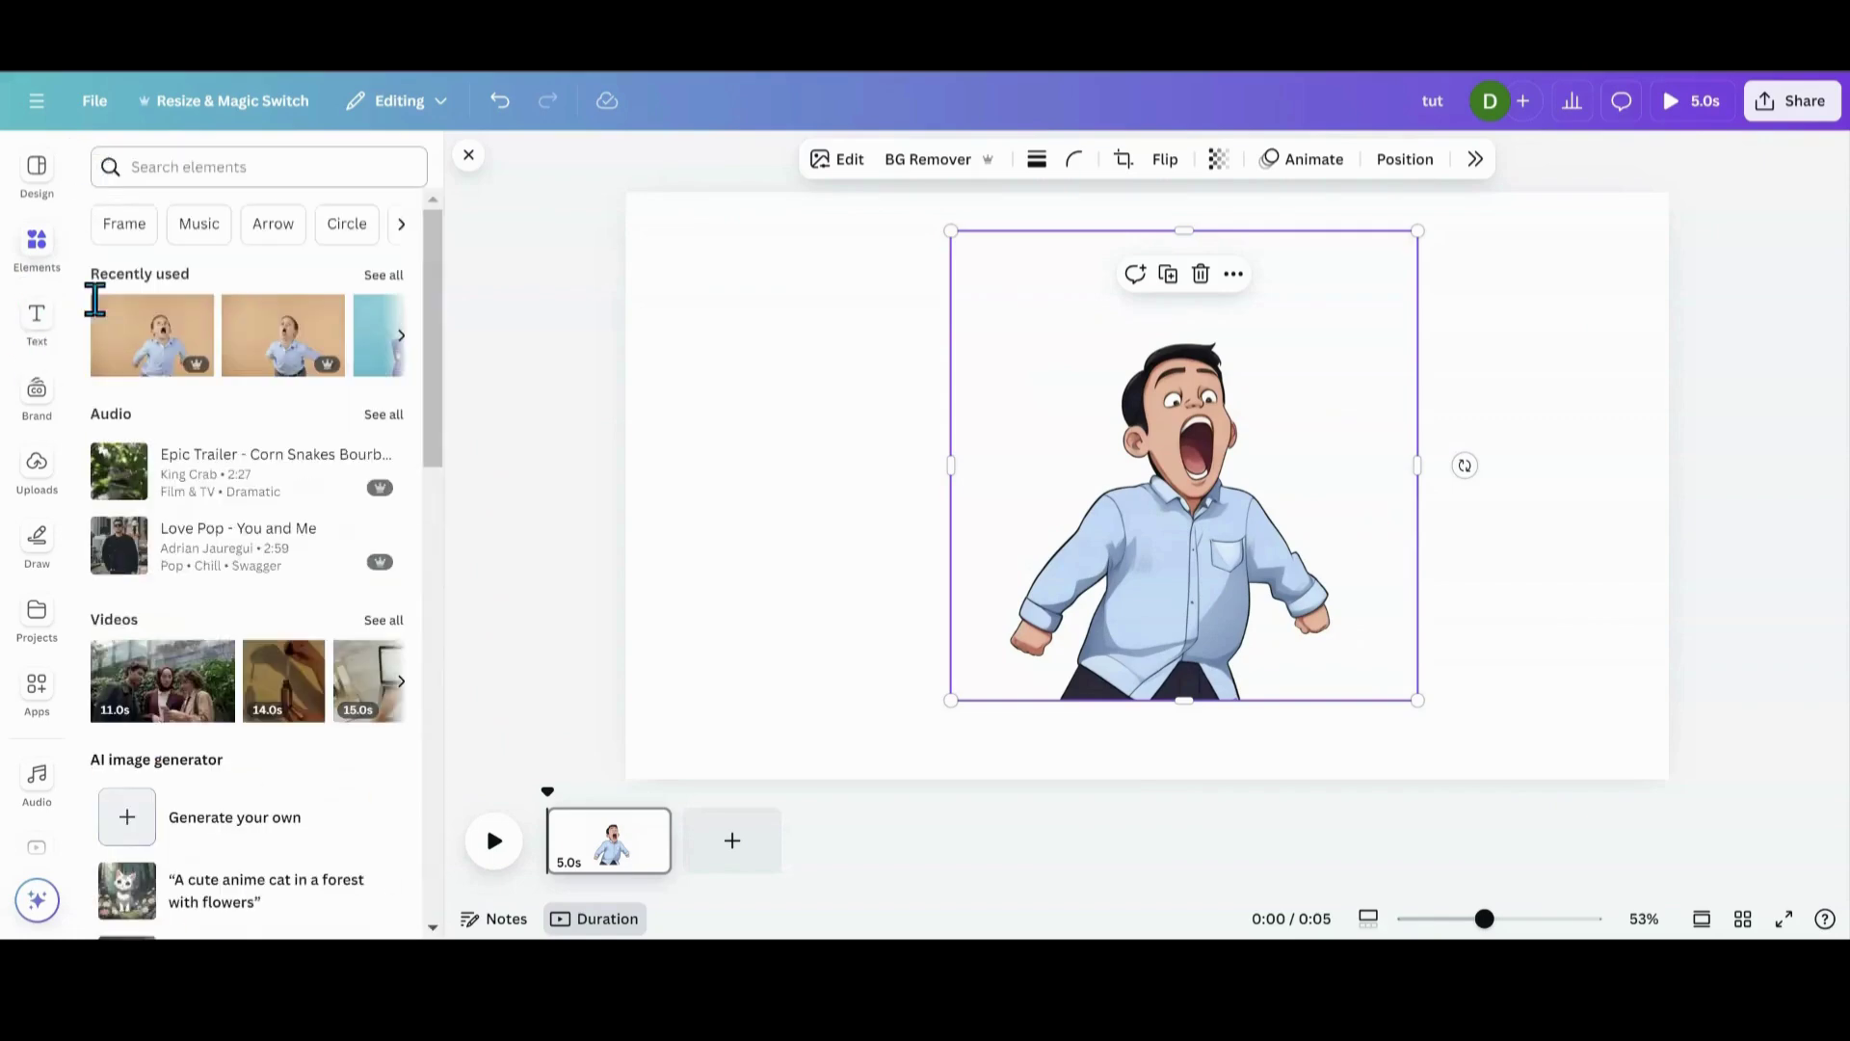
{"action": "scroll", "coordinate": [182, 546], "scroll_direction": "down", "scroll_amount": 4}
{"action": "scroll", "coordinate": [180, 551], "scroll_direction": "down", "scroll_amount": 4}
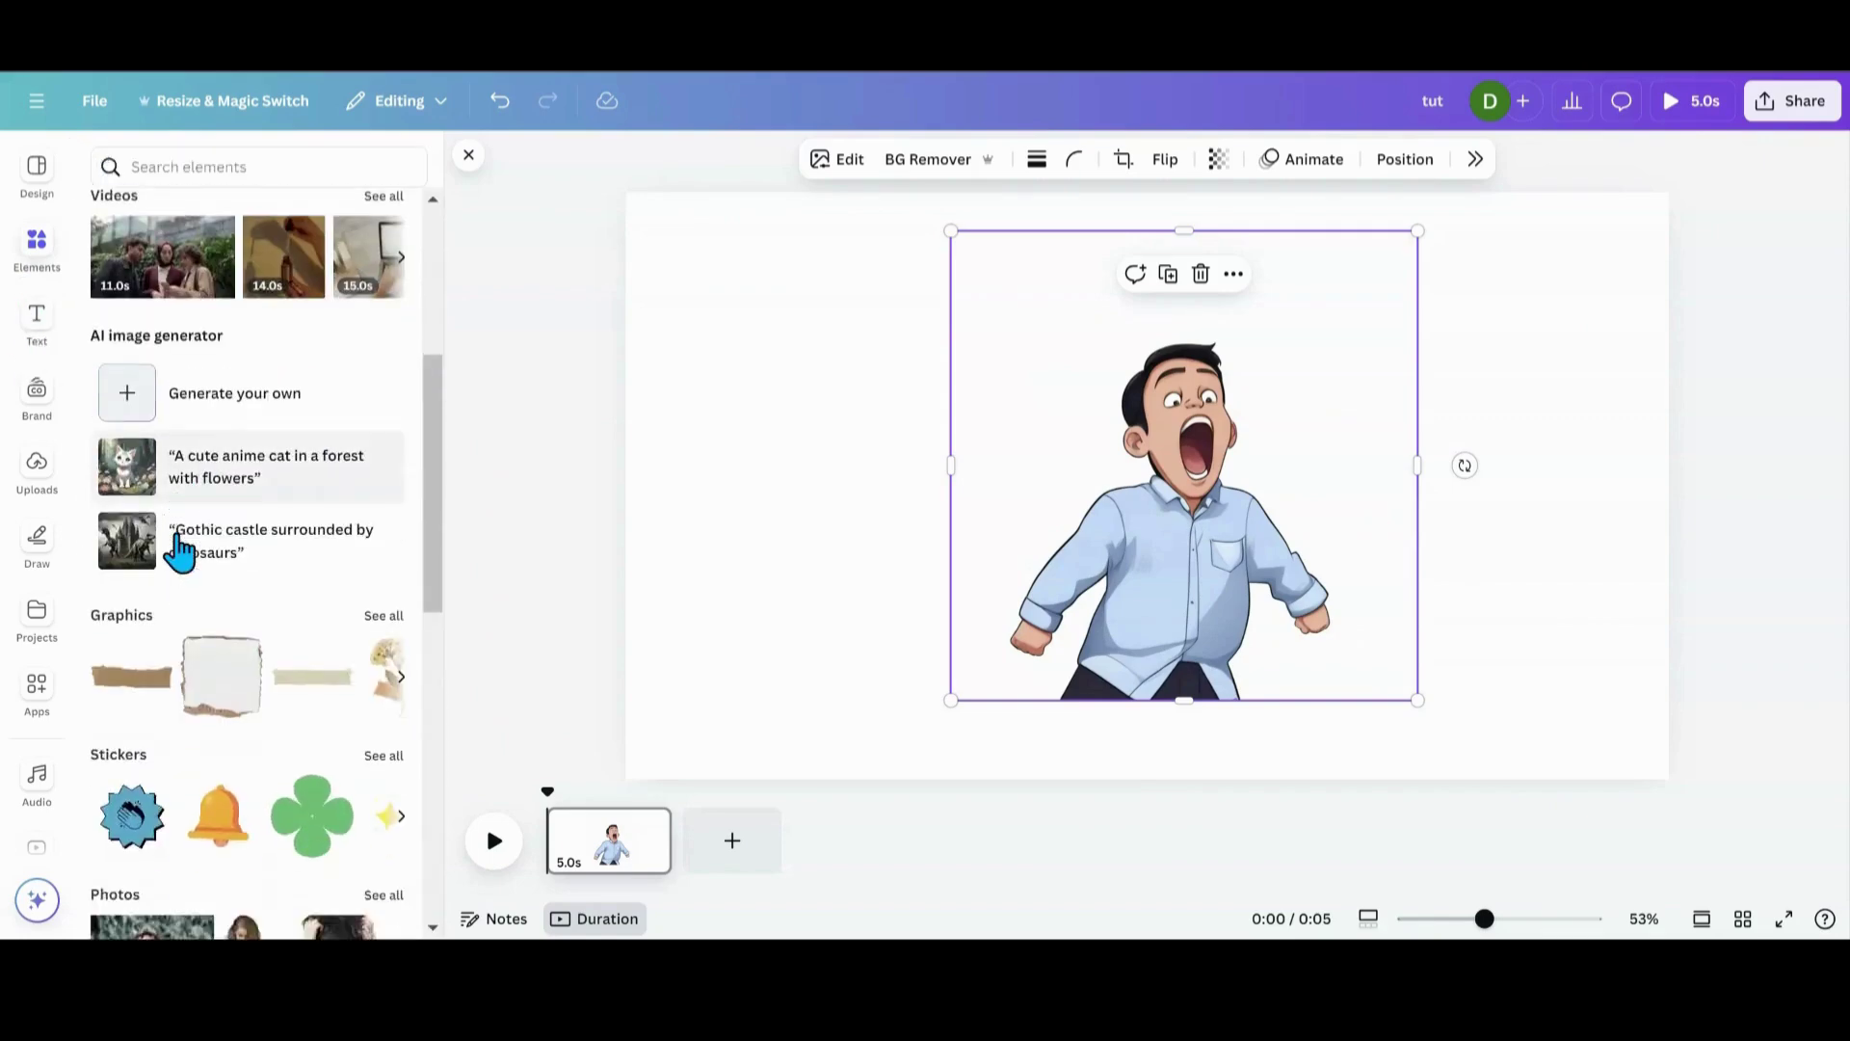
{"action": "mouse_move", "coordinate": [135, 747]}
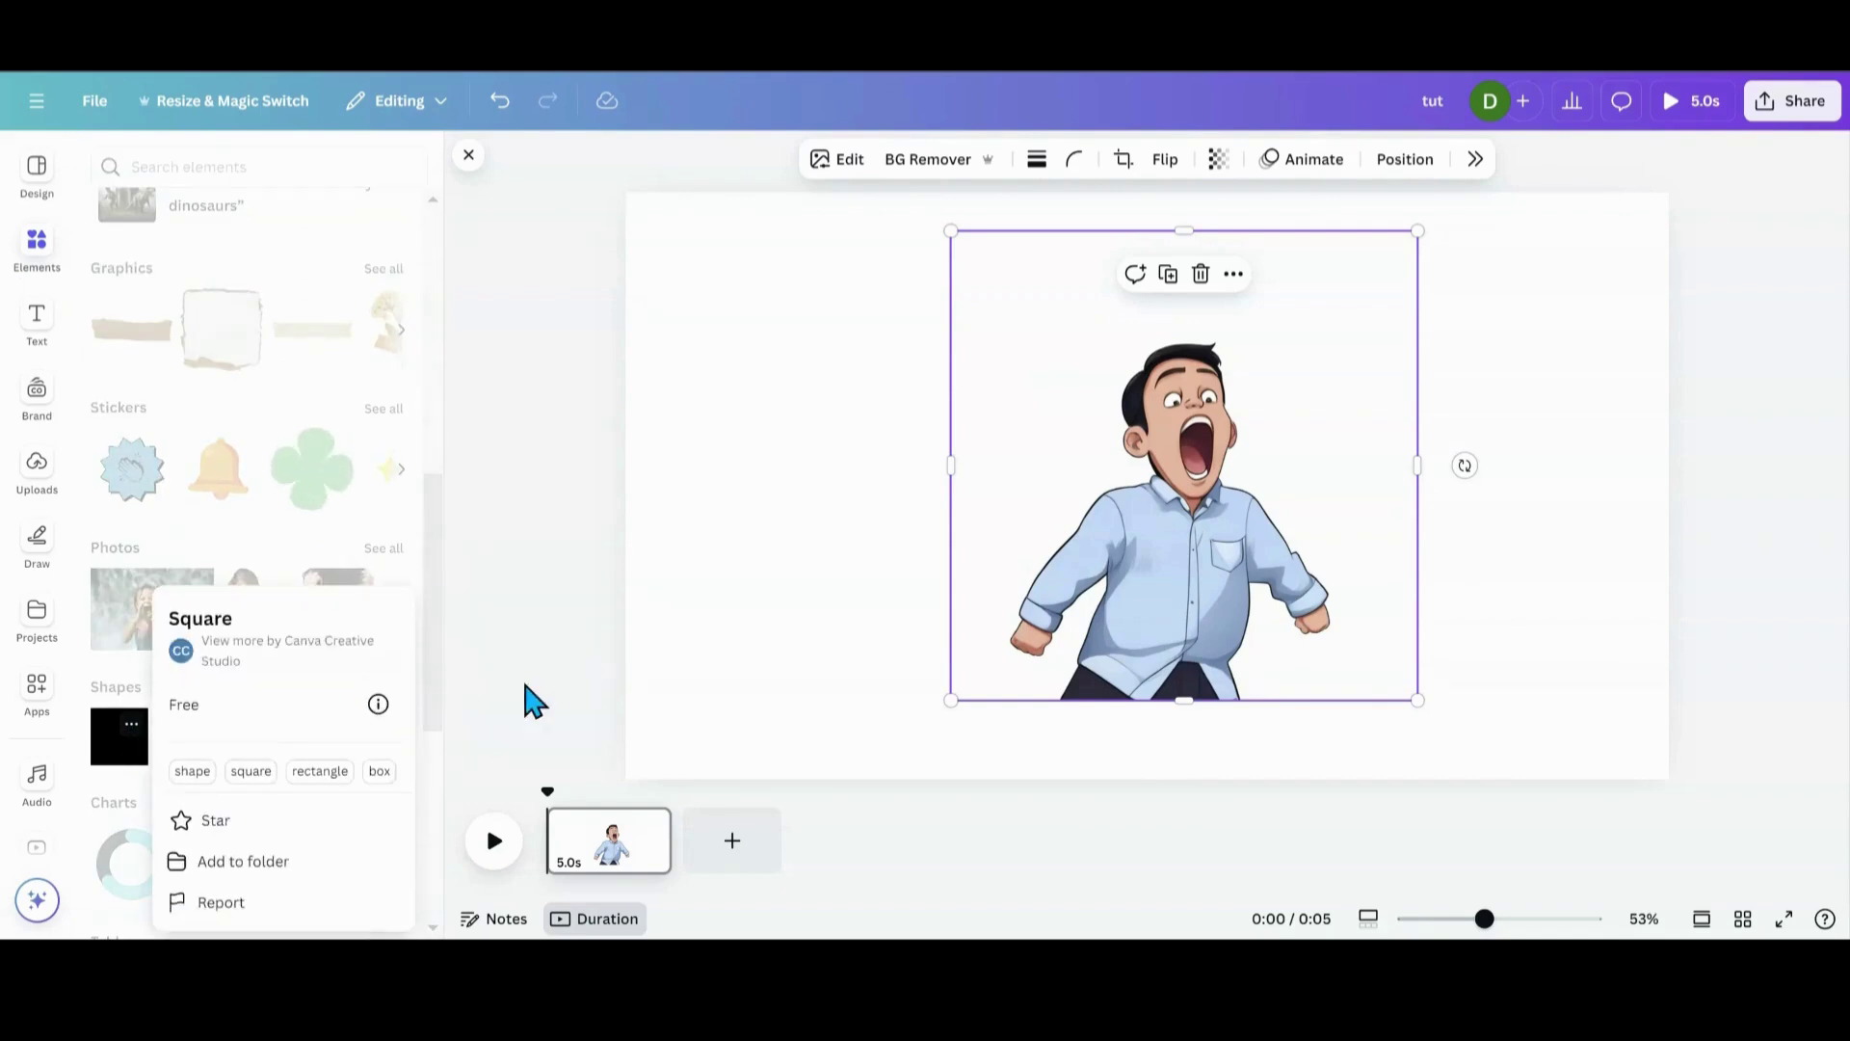
{"action": "left_click", "coordinate": [106, 769]}
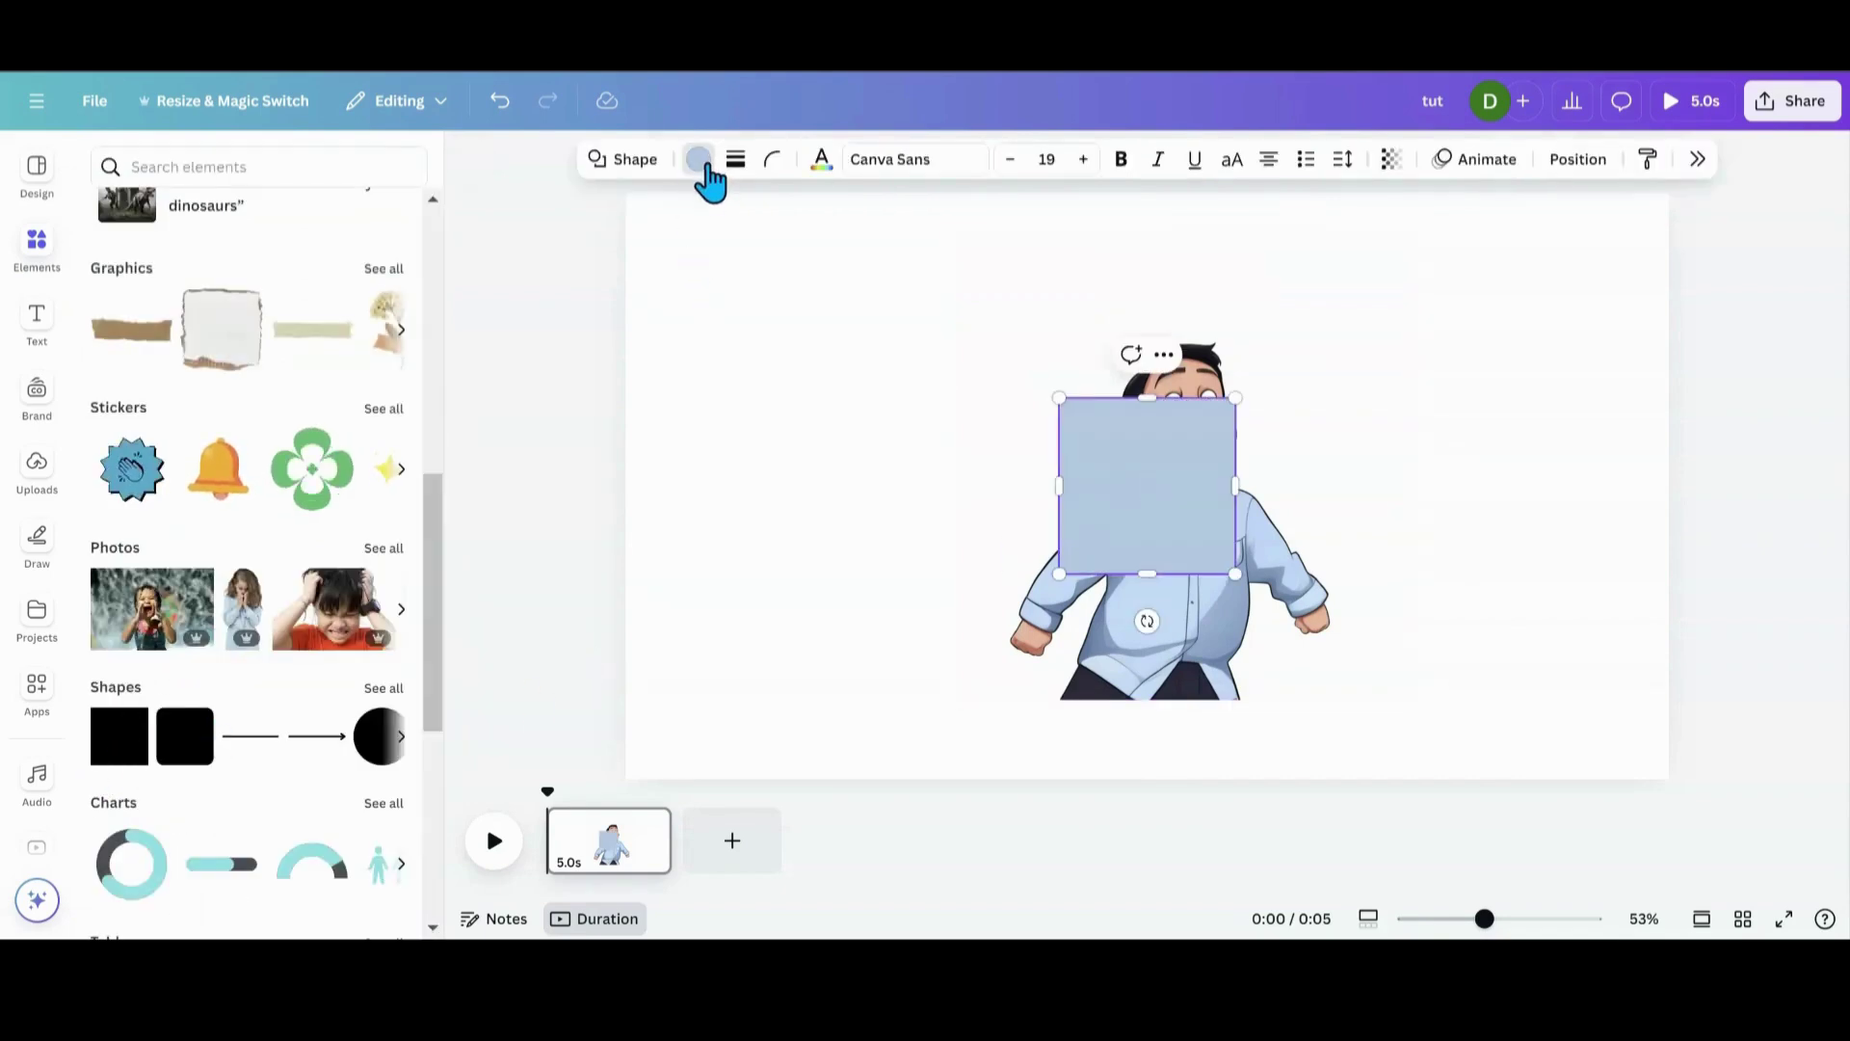
- Fill the square with the teal-to-blue gradient
{"action": "left_click", "coordinate": [704, 163]}
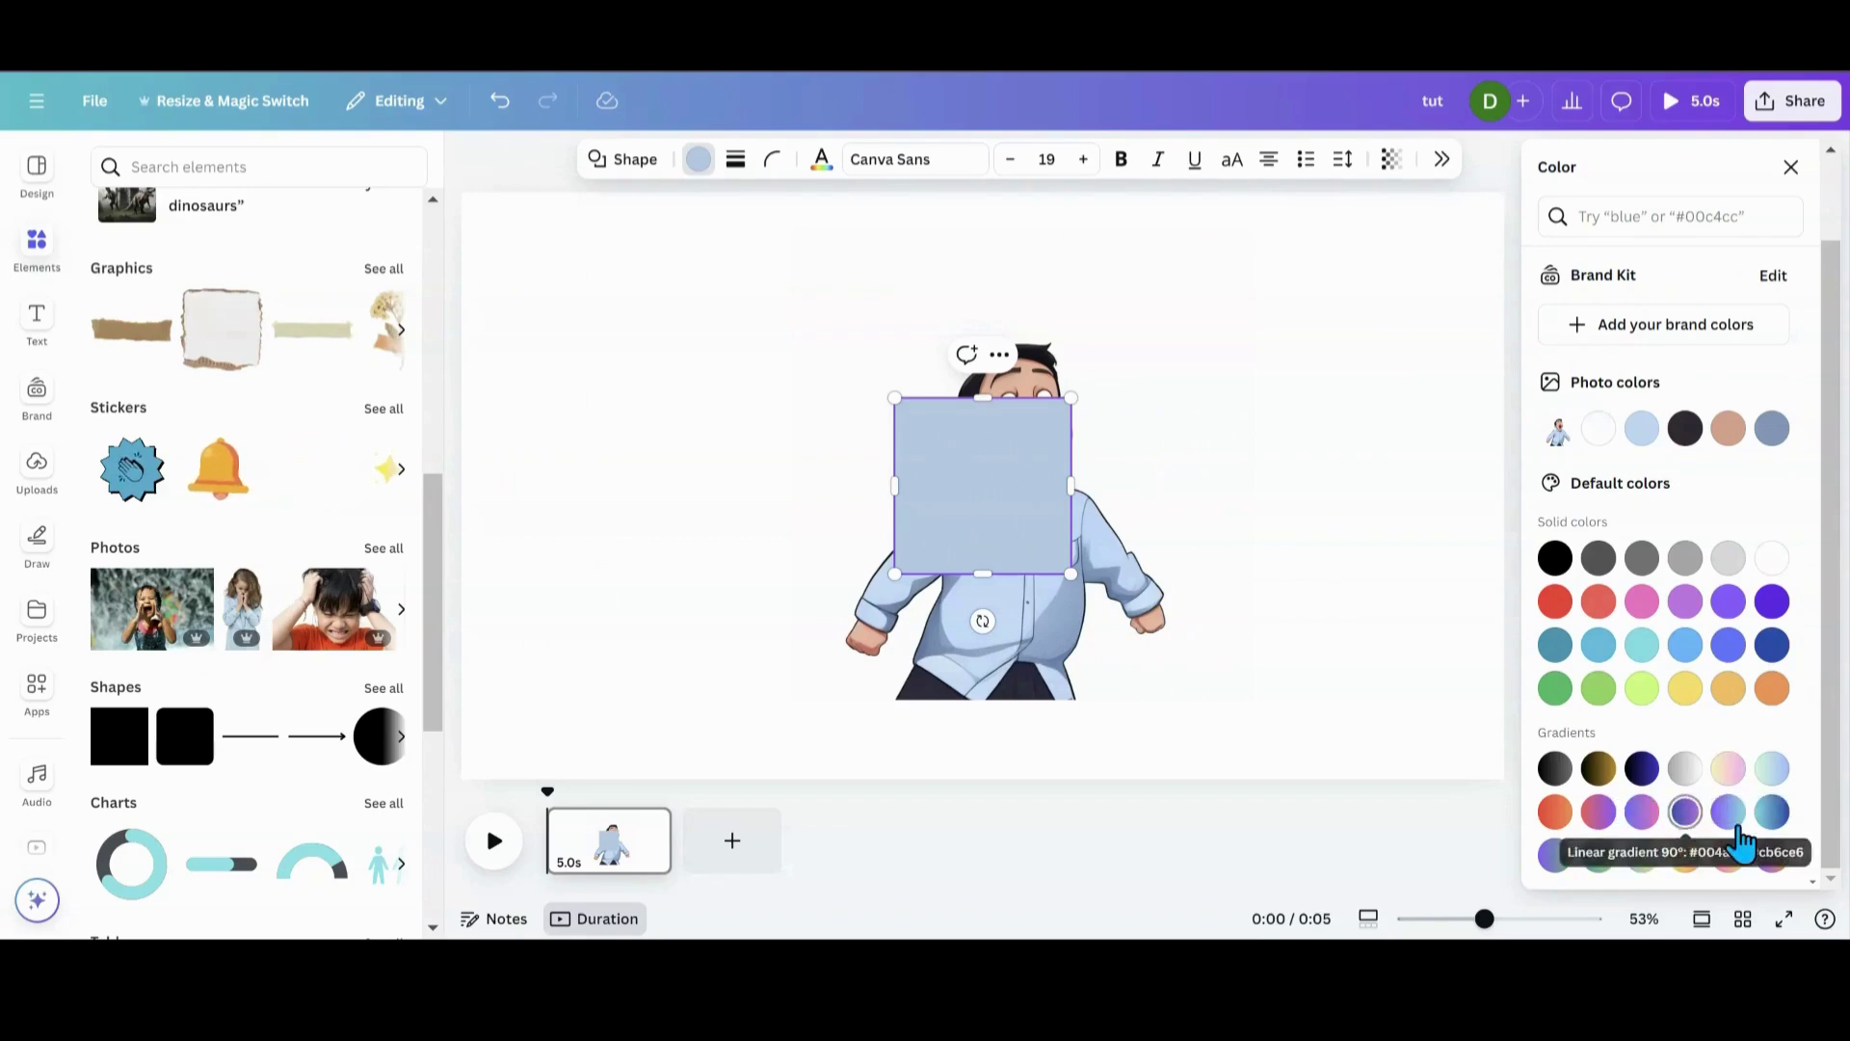
{"action": "left_click", "coordinate": [1773, 819]}
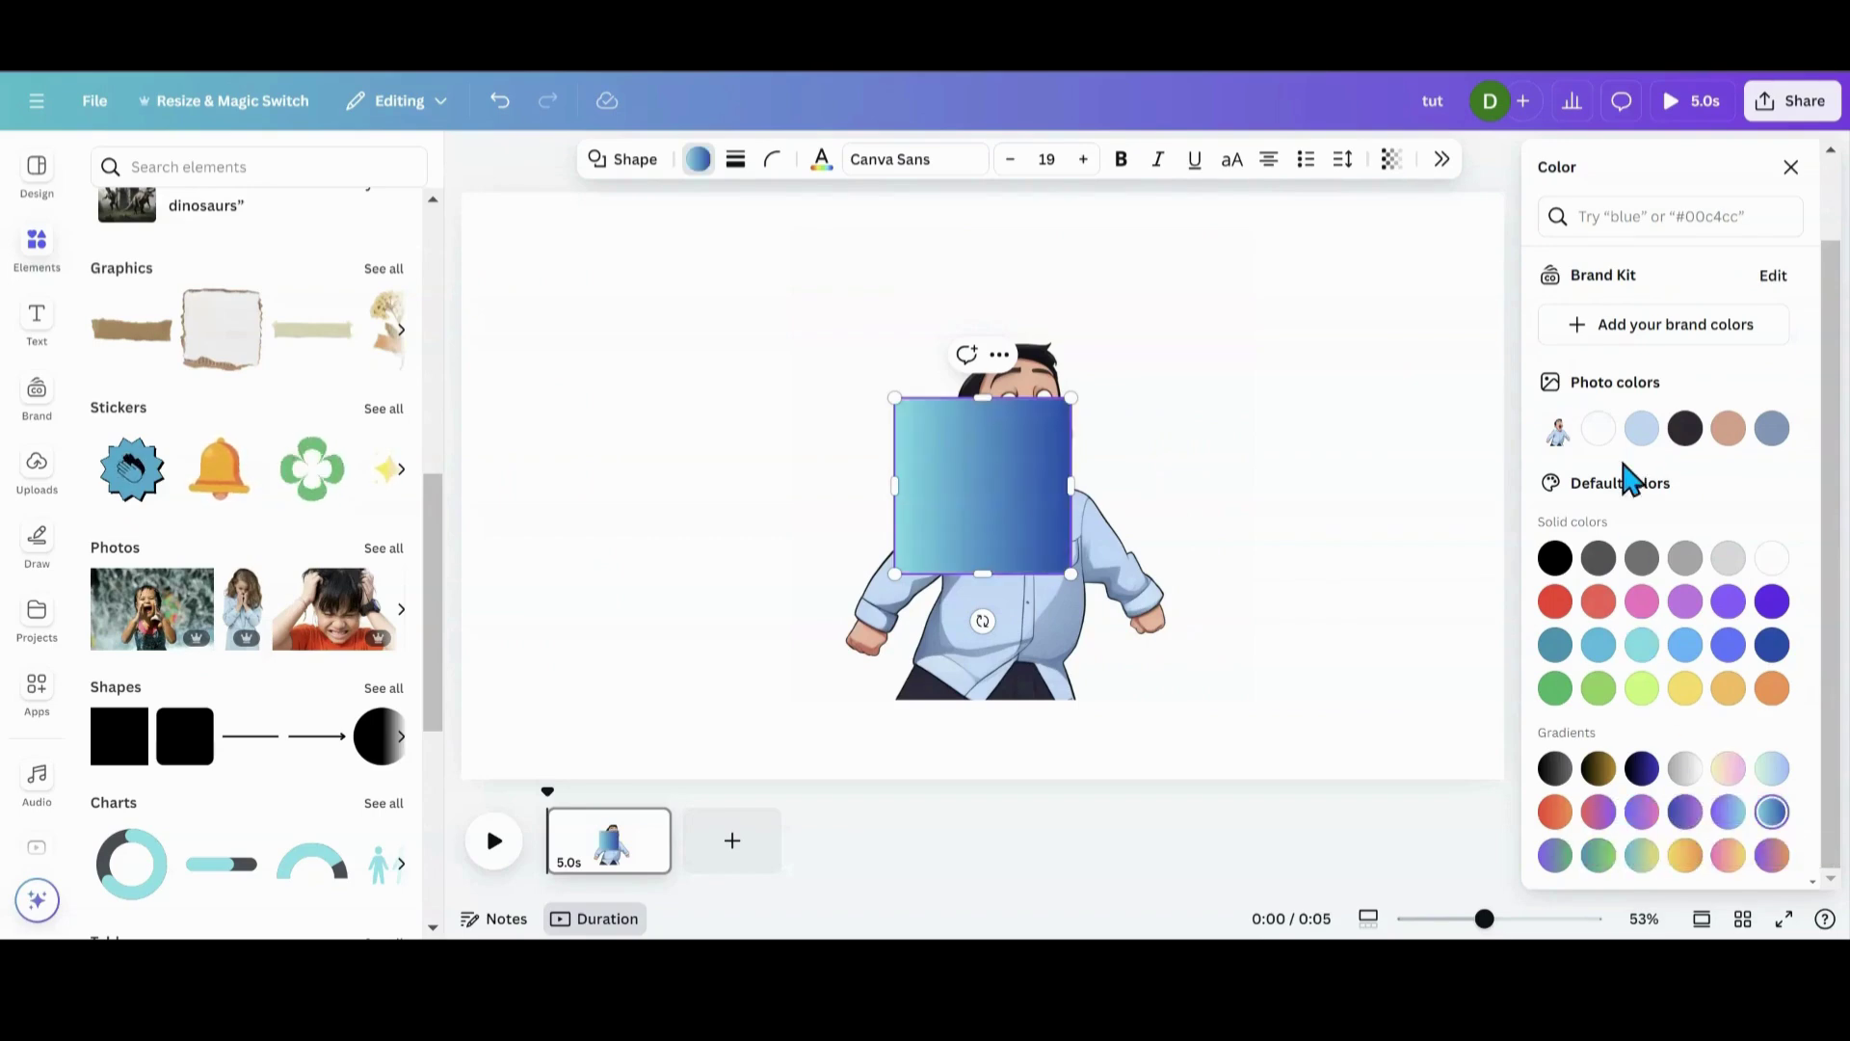
{"action": "double_click", "coordinate": [966, 484]}
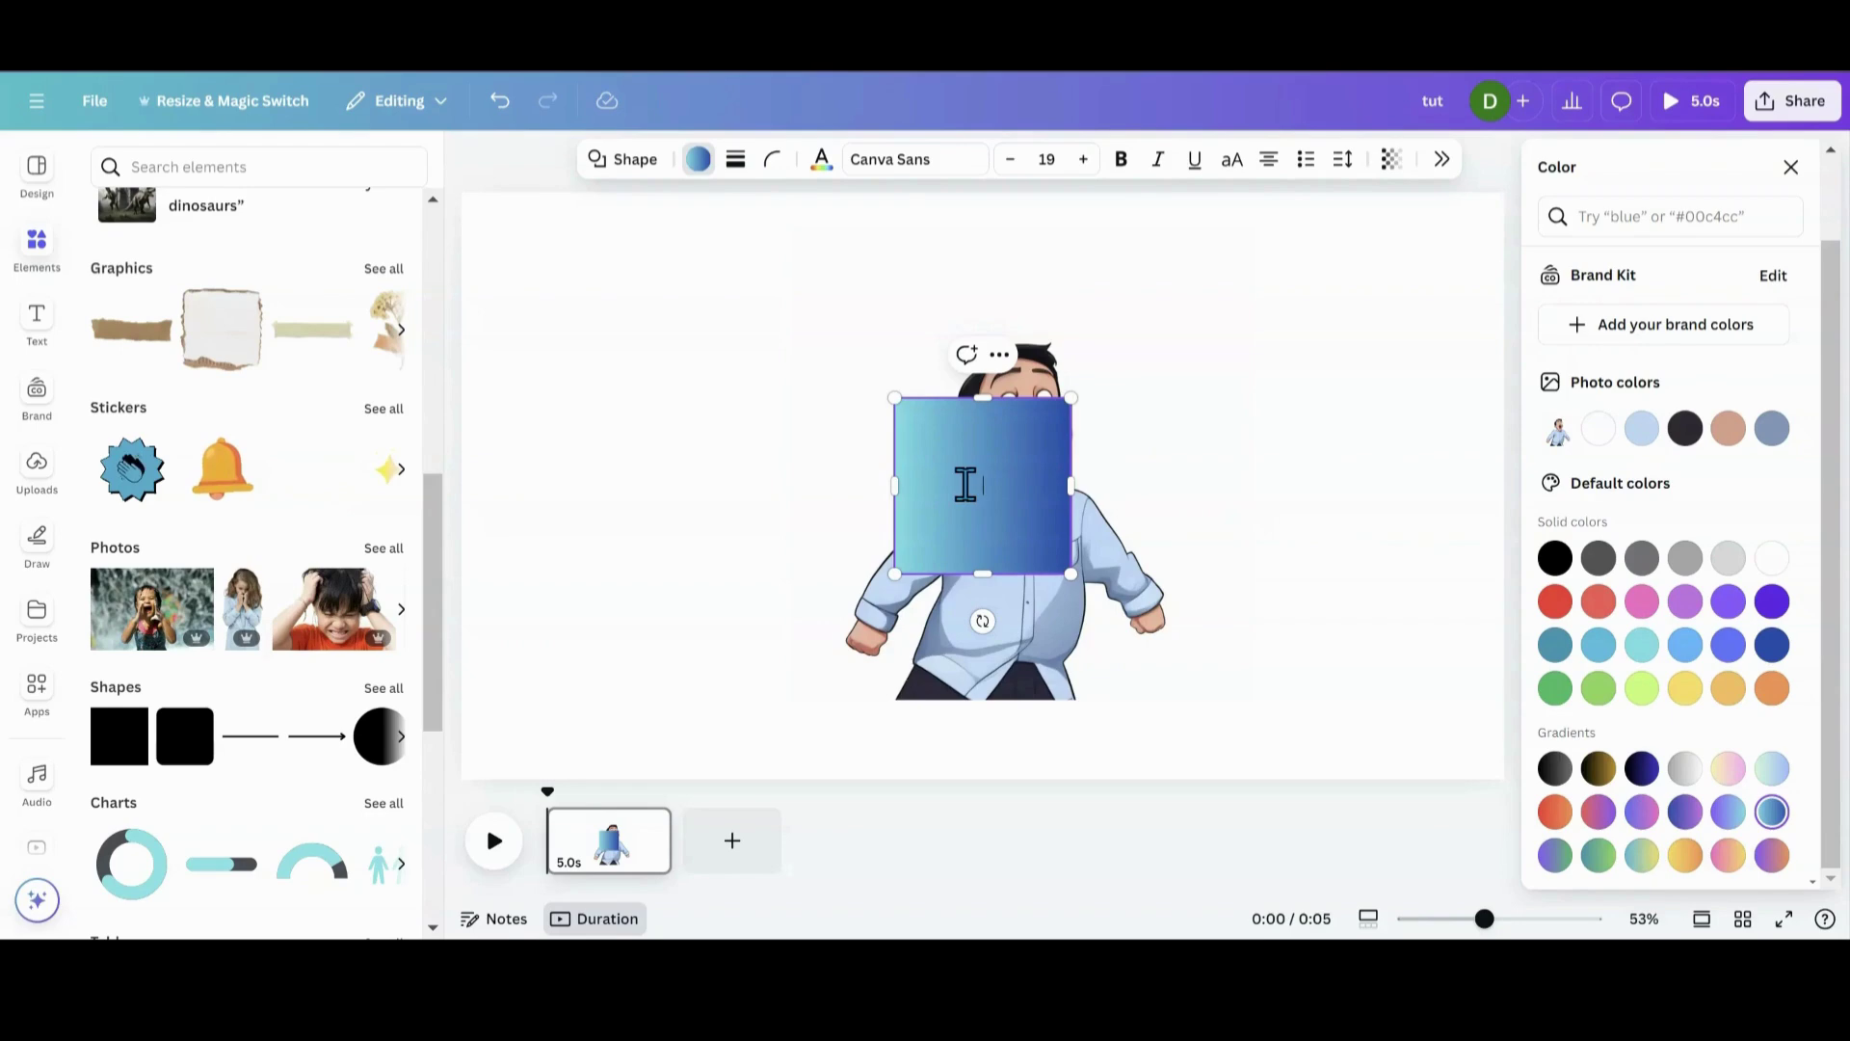
{"action": "left_click", "coordinate": [1231, 483]}
{"action": "left_click", "coordinate": [1127, 504]}
- Move the gradient rectangle below the face and resize it to a near-square
{"action": "left_click_drag", "start_coordinate": [1108, 524], "coordinate": [1321, 544]}
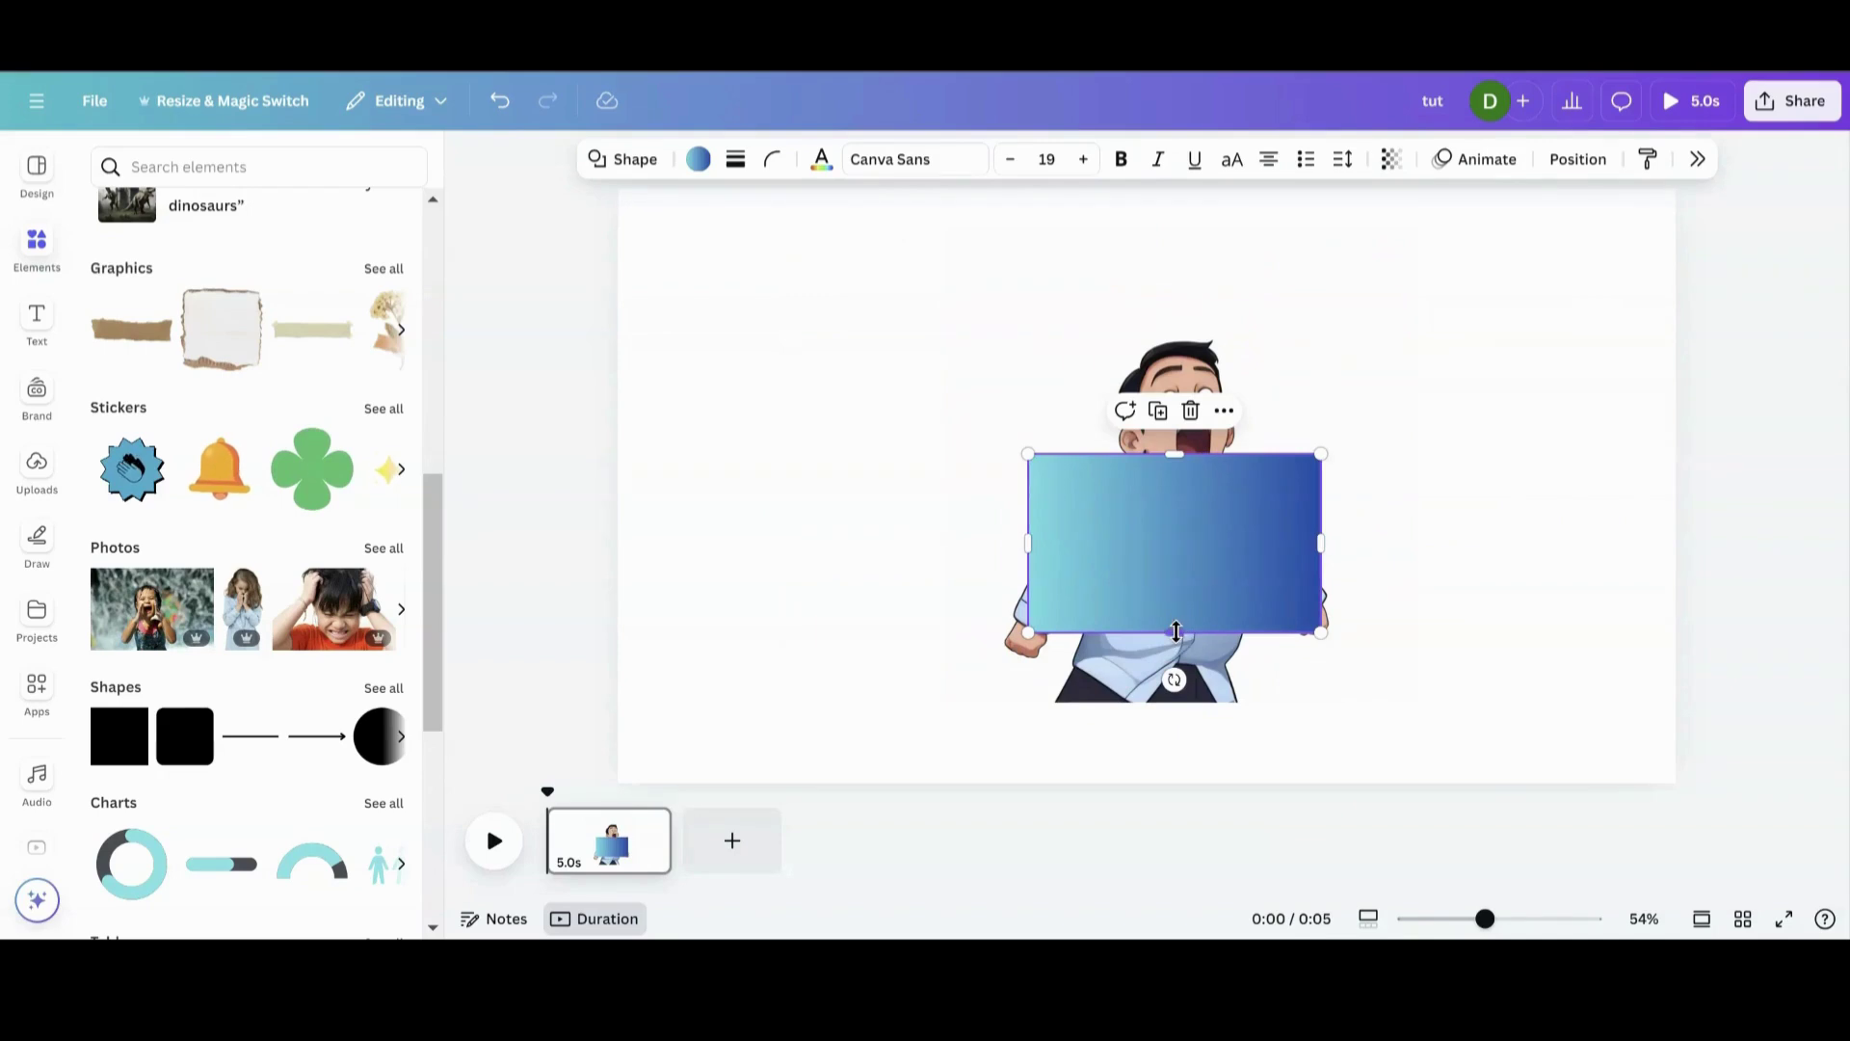
{"action": "left_click_drag", "start_coordinate": [1176, 631], "coordinate": [1165, 702]}
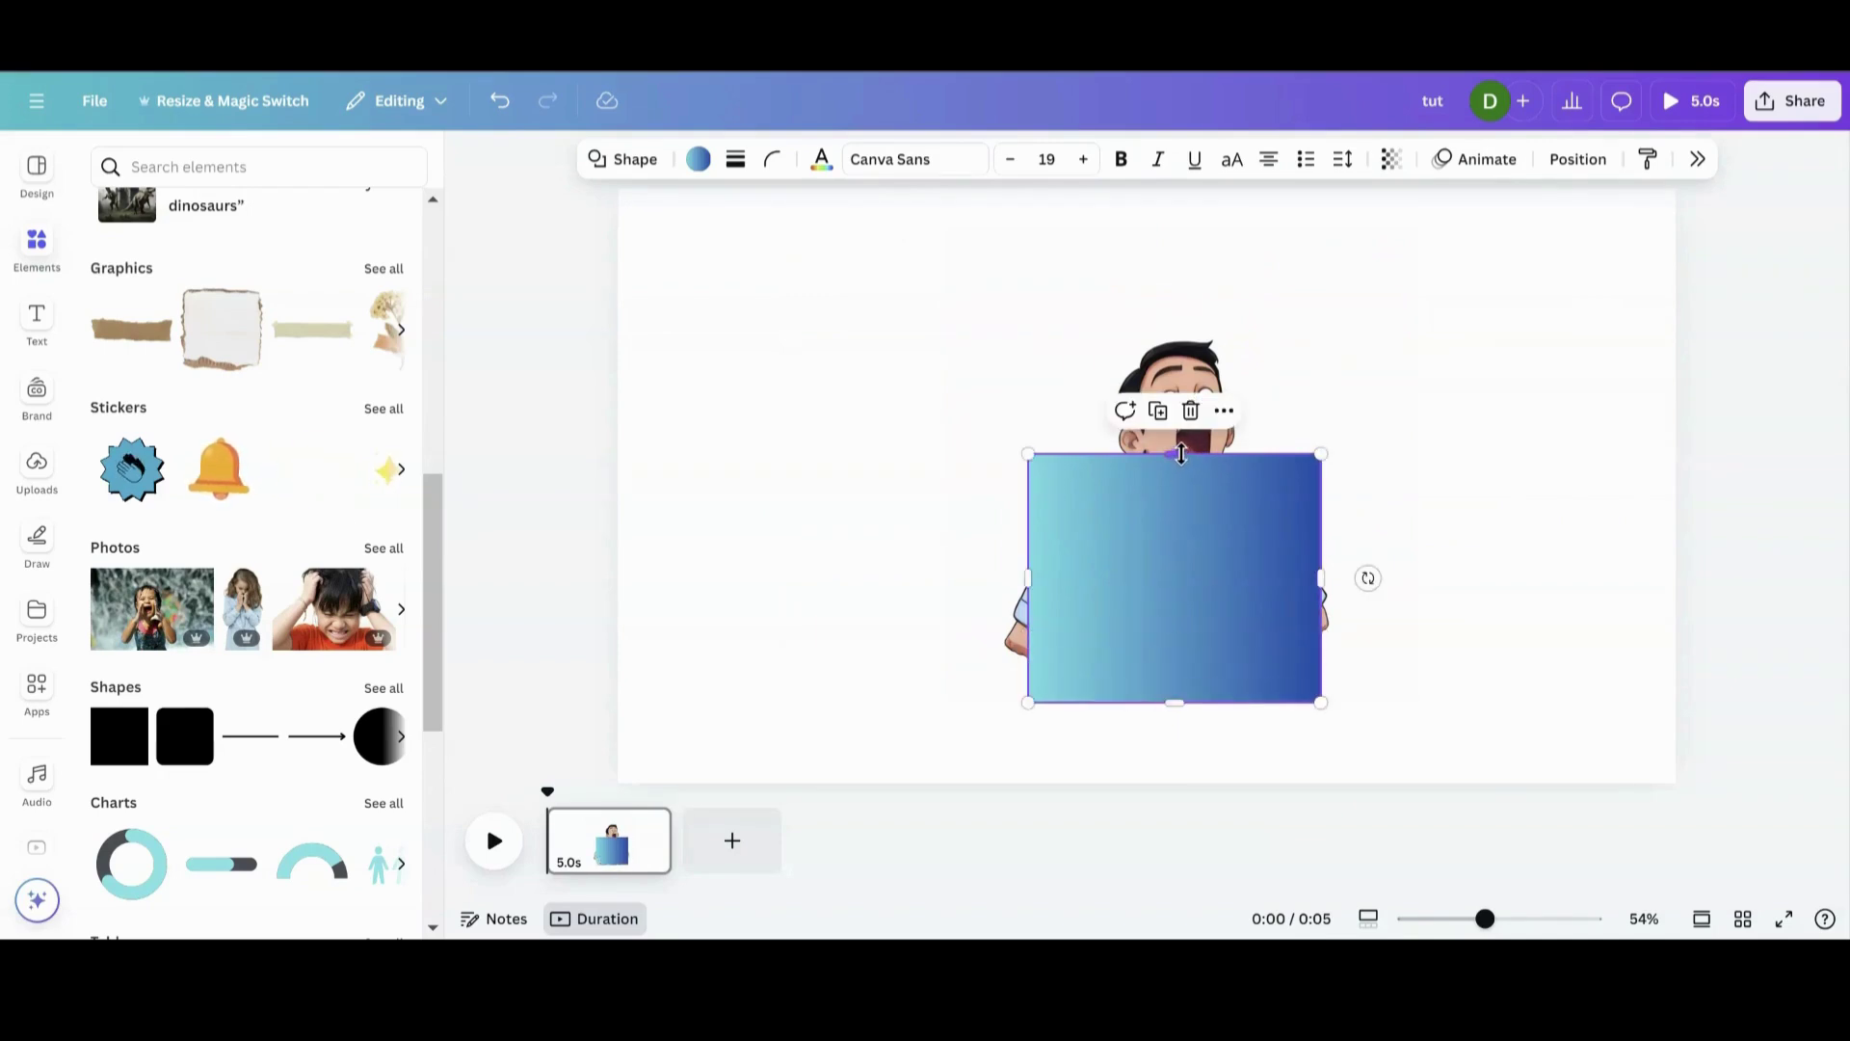
{"action": "left_click_drag", "start_coordinate": [1181, 453], "coordinate": [1182, 444]}
{"action": "left_click_drag", "start_coordinate": [1030, 576], "coordinate": [1048, 576]}
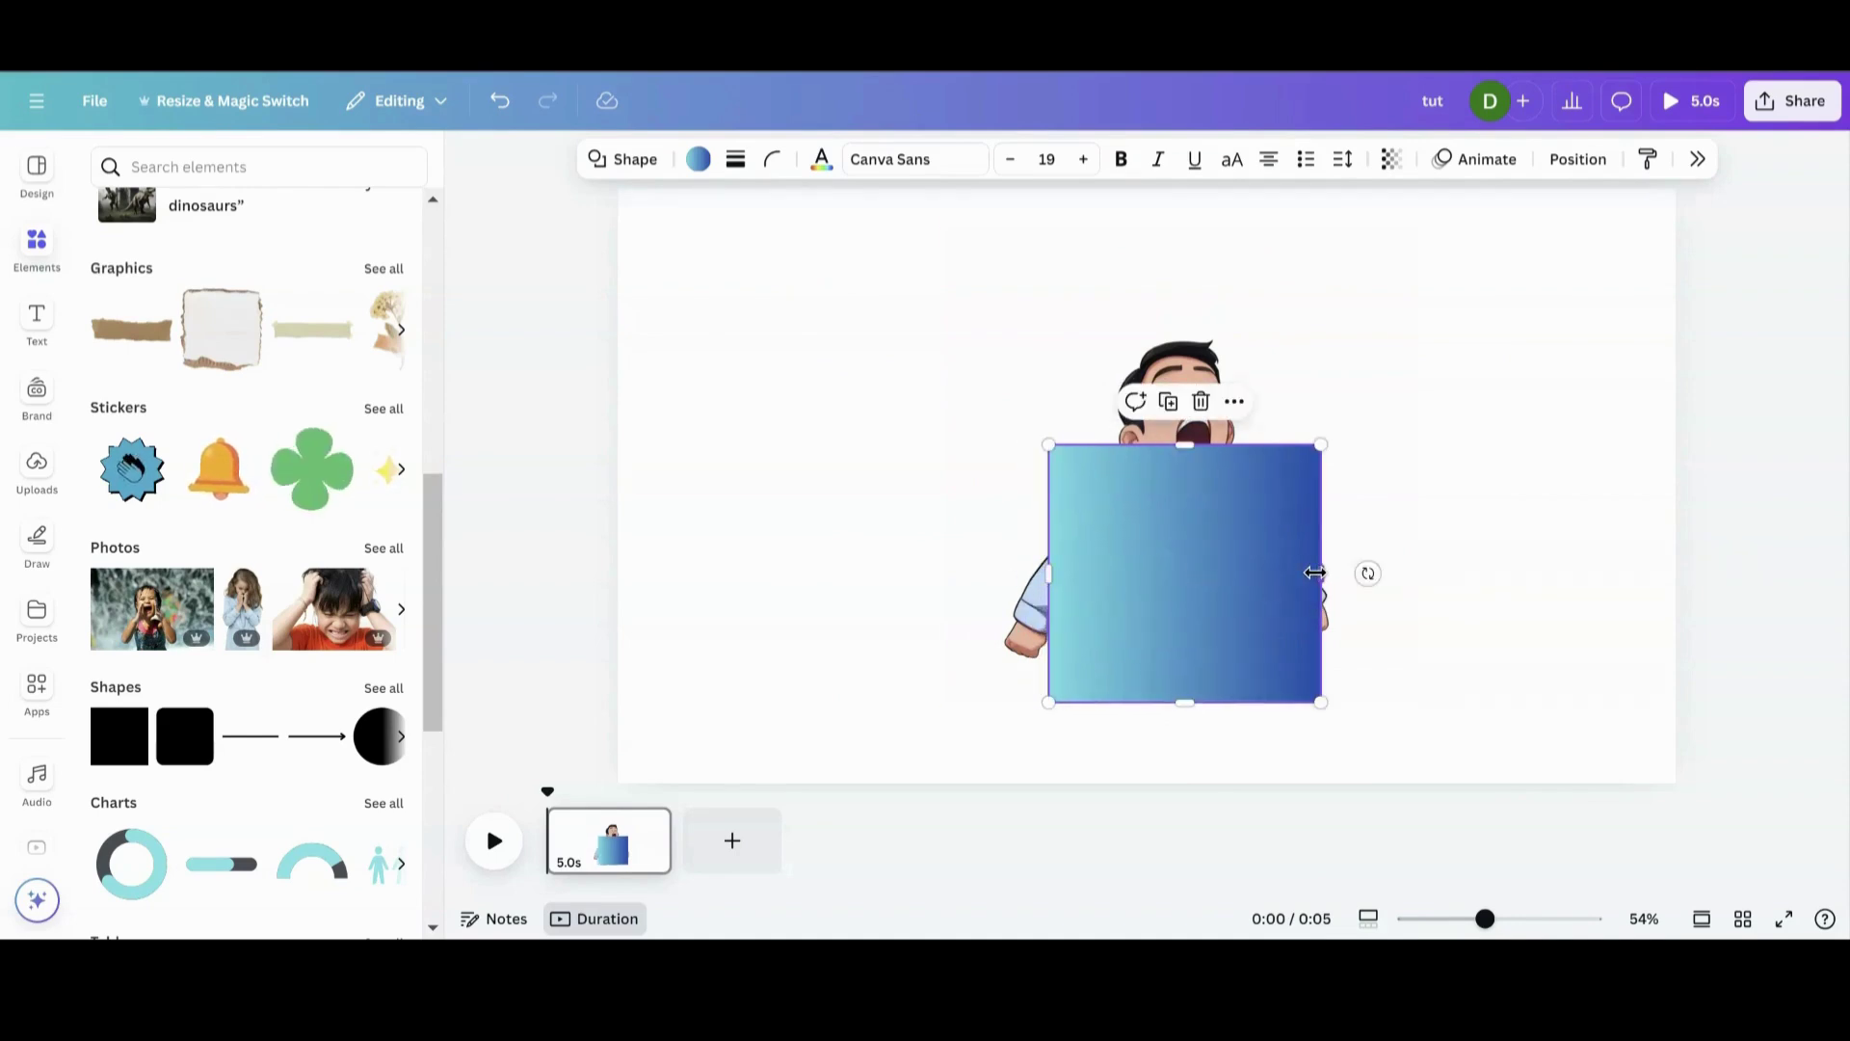
{"action": "left_click_drag", "start_coordinate": [1314, 572], "coordinate": [1225, 580]}
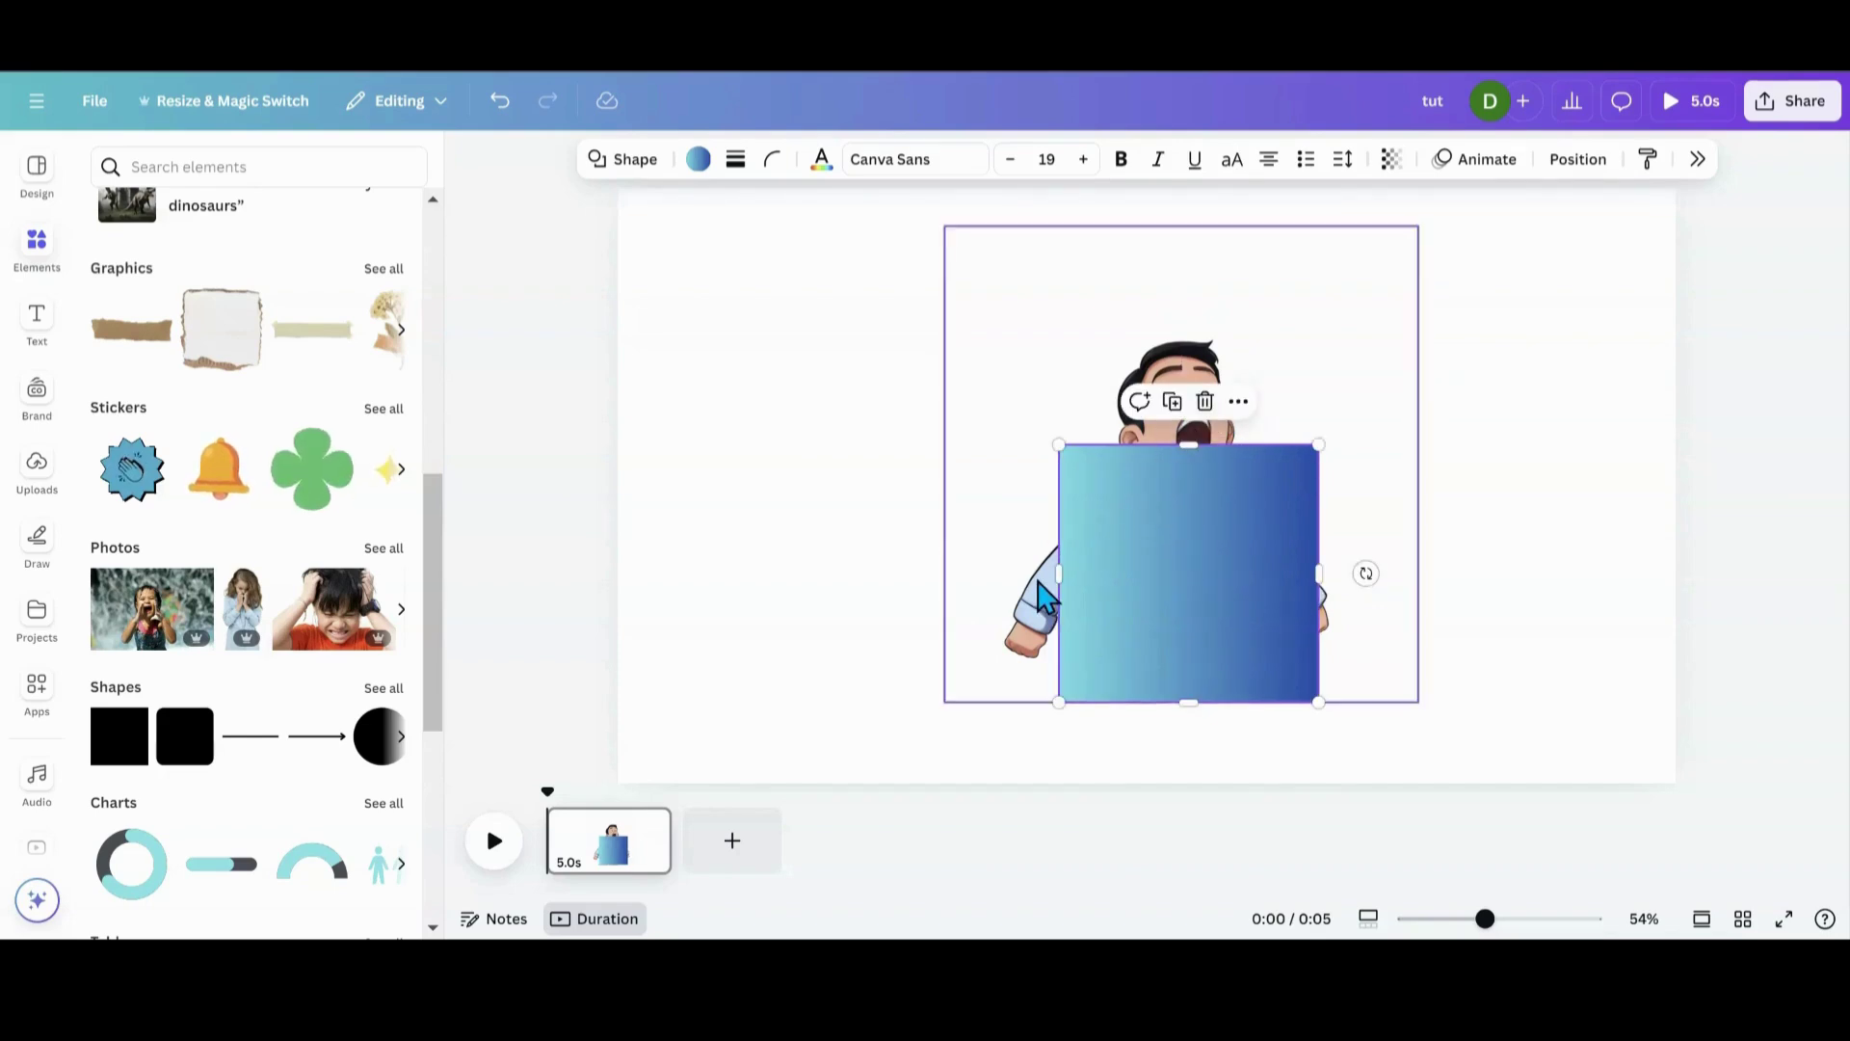
- Crop both sides of the character image to match the rectangle's width
{"action": "left_click", "coordinate": [1040, 590]}
{"action": "left_click_drag", "start_coordinate": [945, 462], "coordinate": [1059, 487]}
{"action": "left_click_drag", "start_coordinate": [1416, 465], "coordinate": [1320, 472]}
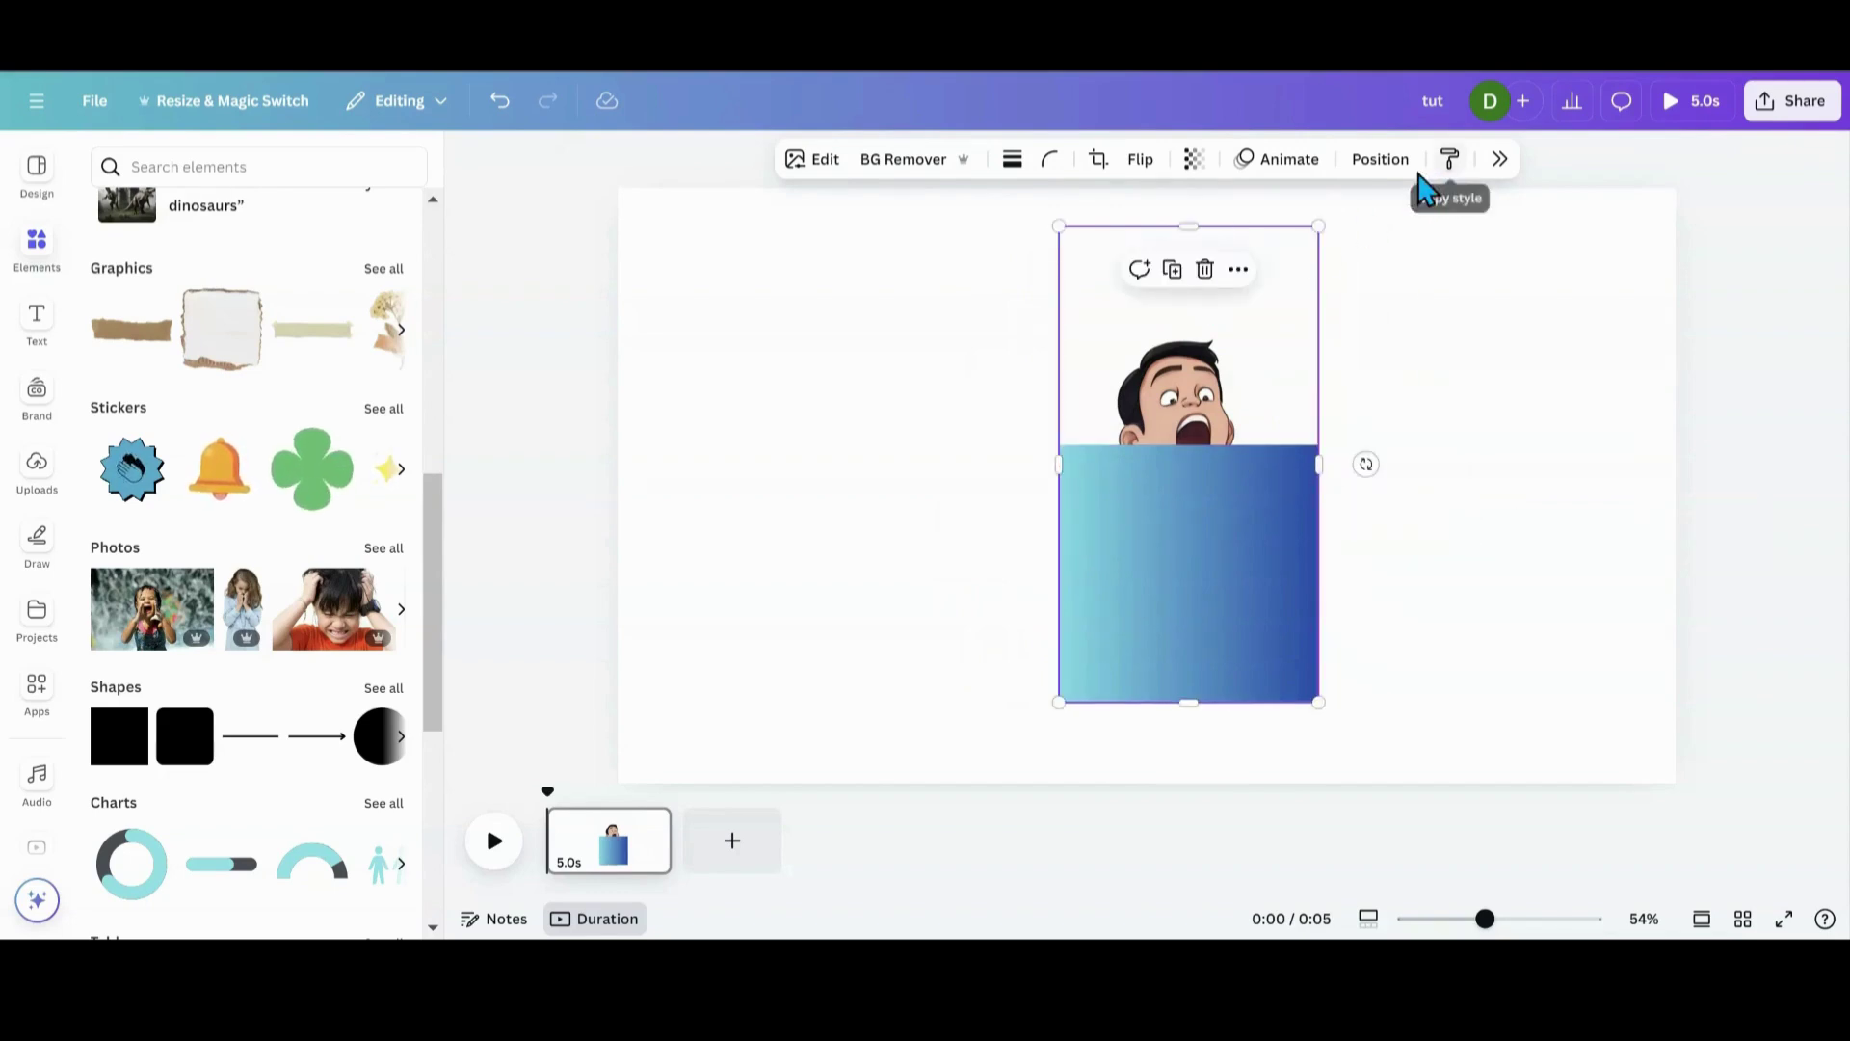
- Move the gradient square behind the character in the Layers list
{"action": "left_click", "coordinate": [1384, 161]}
{"action": "left_click", "coordinate": [1747, 232]}
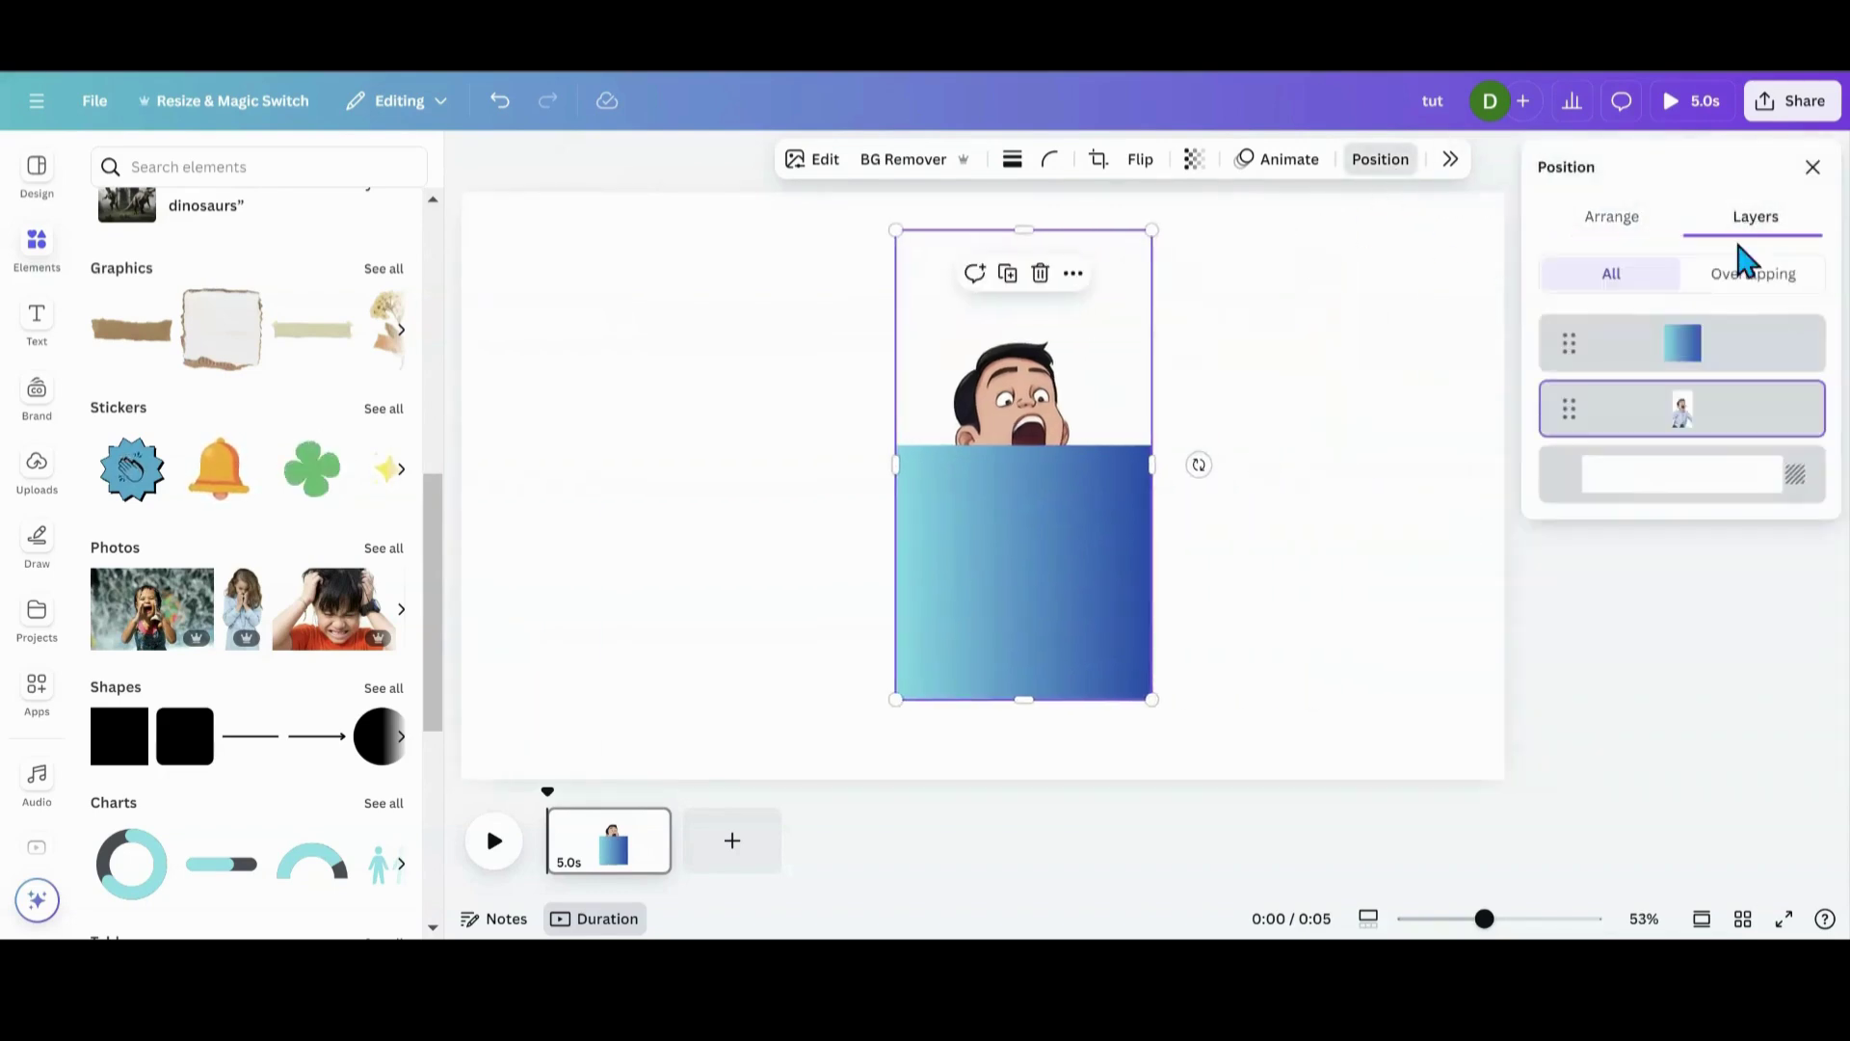
{"action": "left_click_drag", "start_coordinate": [1686, 342], "coordinate": [1688, 434]}
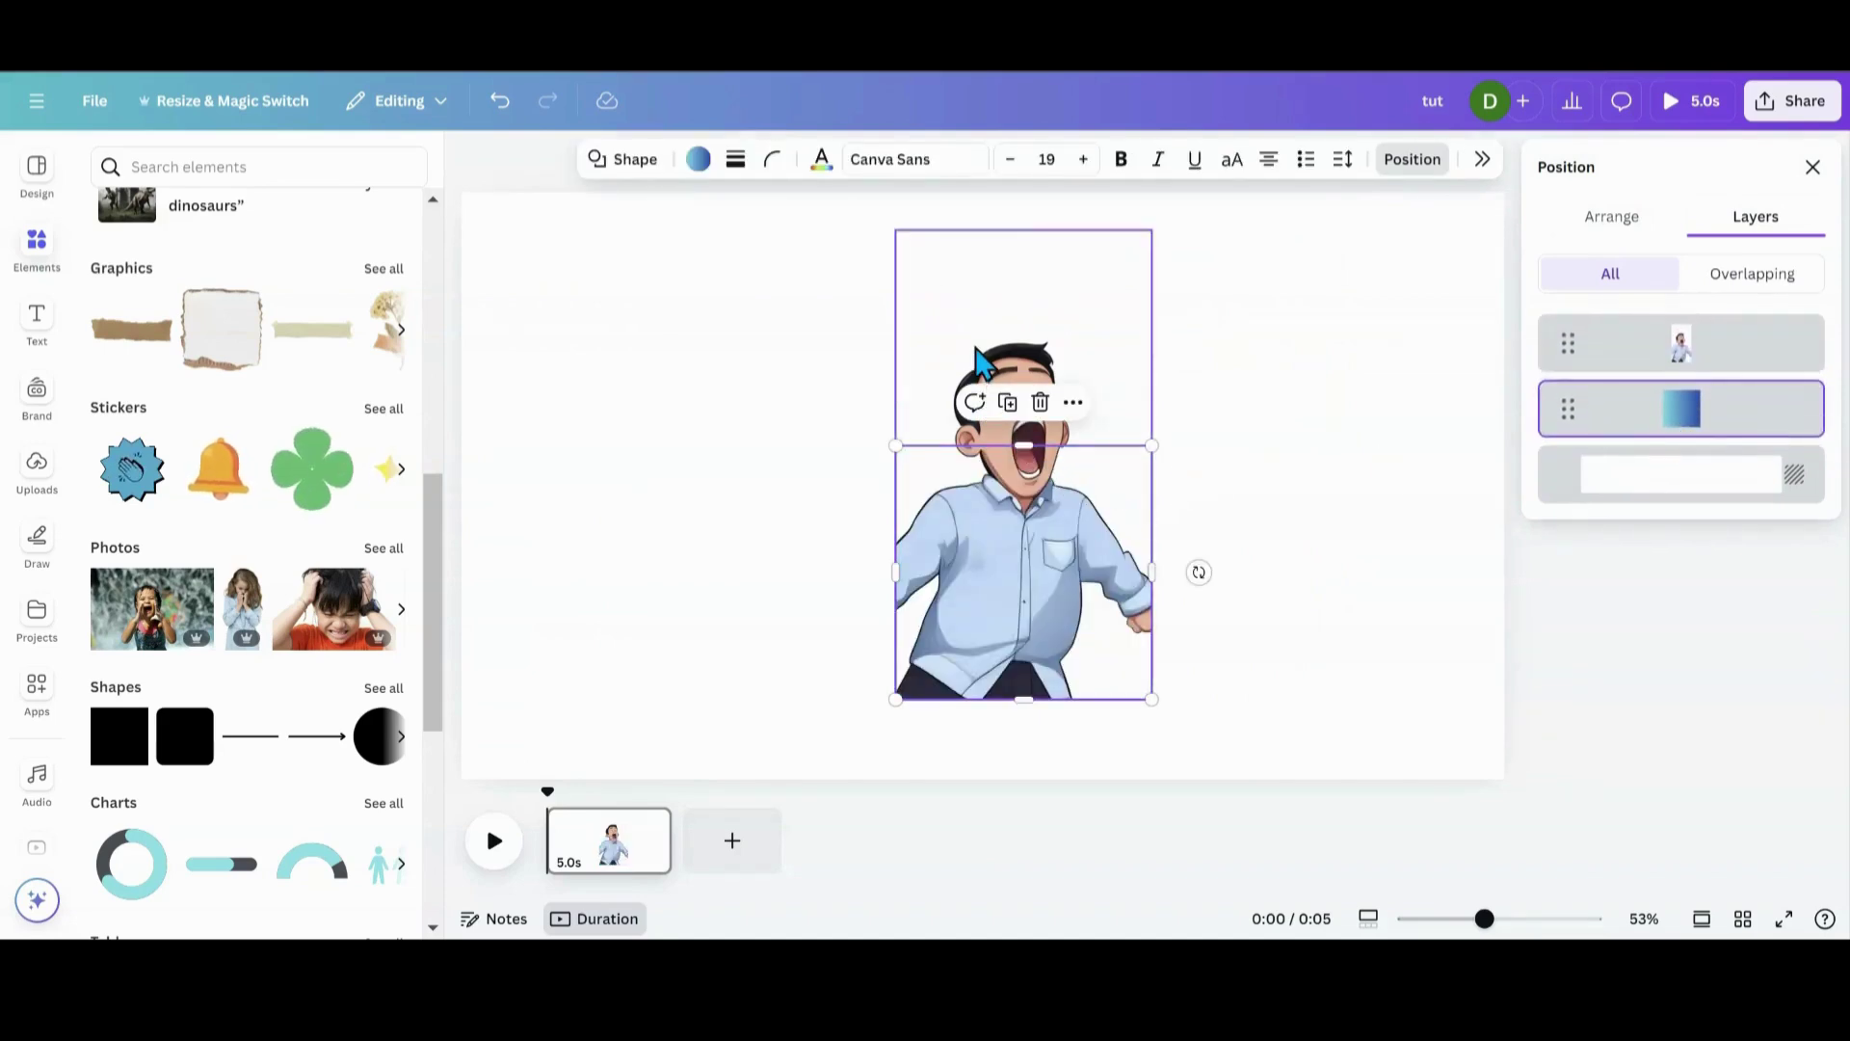
- Remove the character image's background with BG Remover
{"action": "left_click", "coordinate": [980, 361]}
{"action": "left_click", "coordinate": [880, 156]}
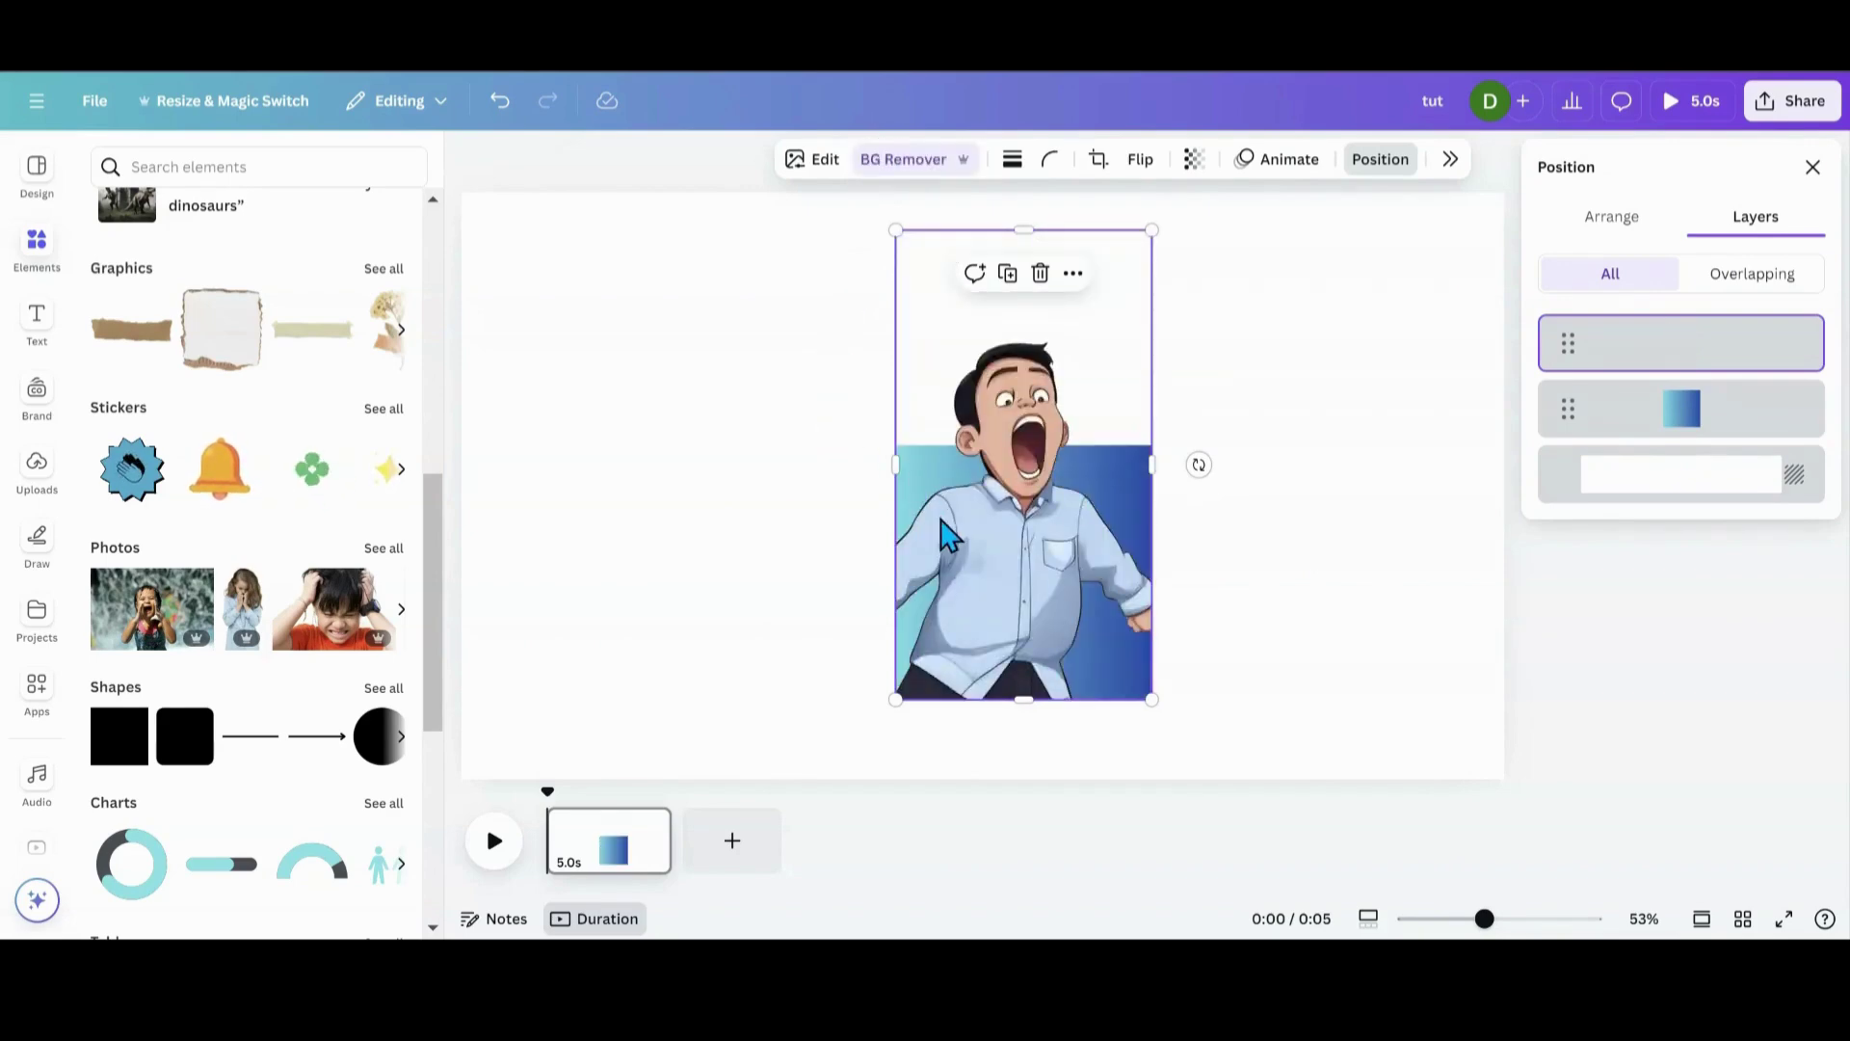
{"action": "left_click", "coordinate": [786, 530]}
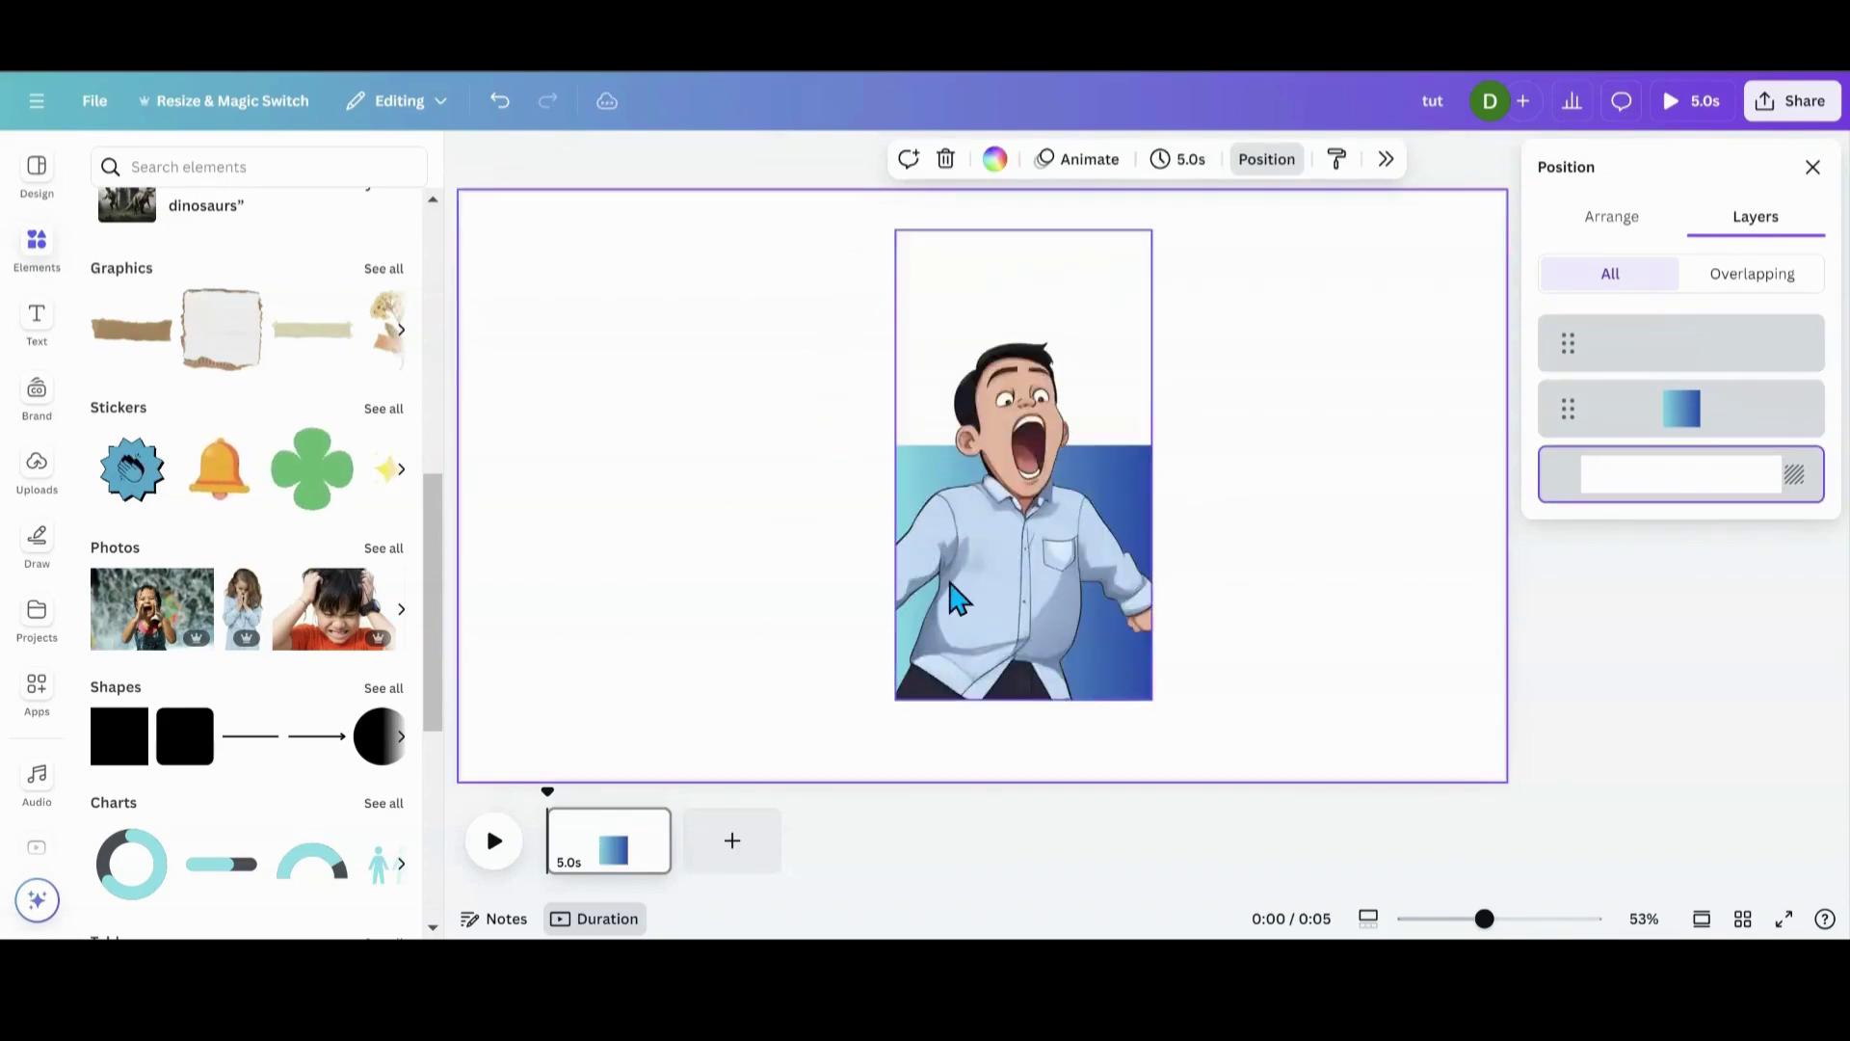
- Add a Permanent Marker heading reading 'How my boss makes me feel'
{"action": "key", "text": "Escape"}
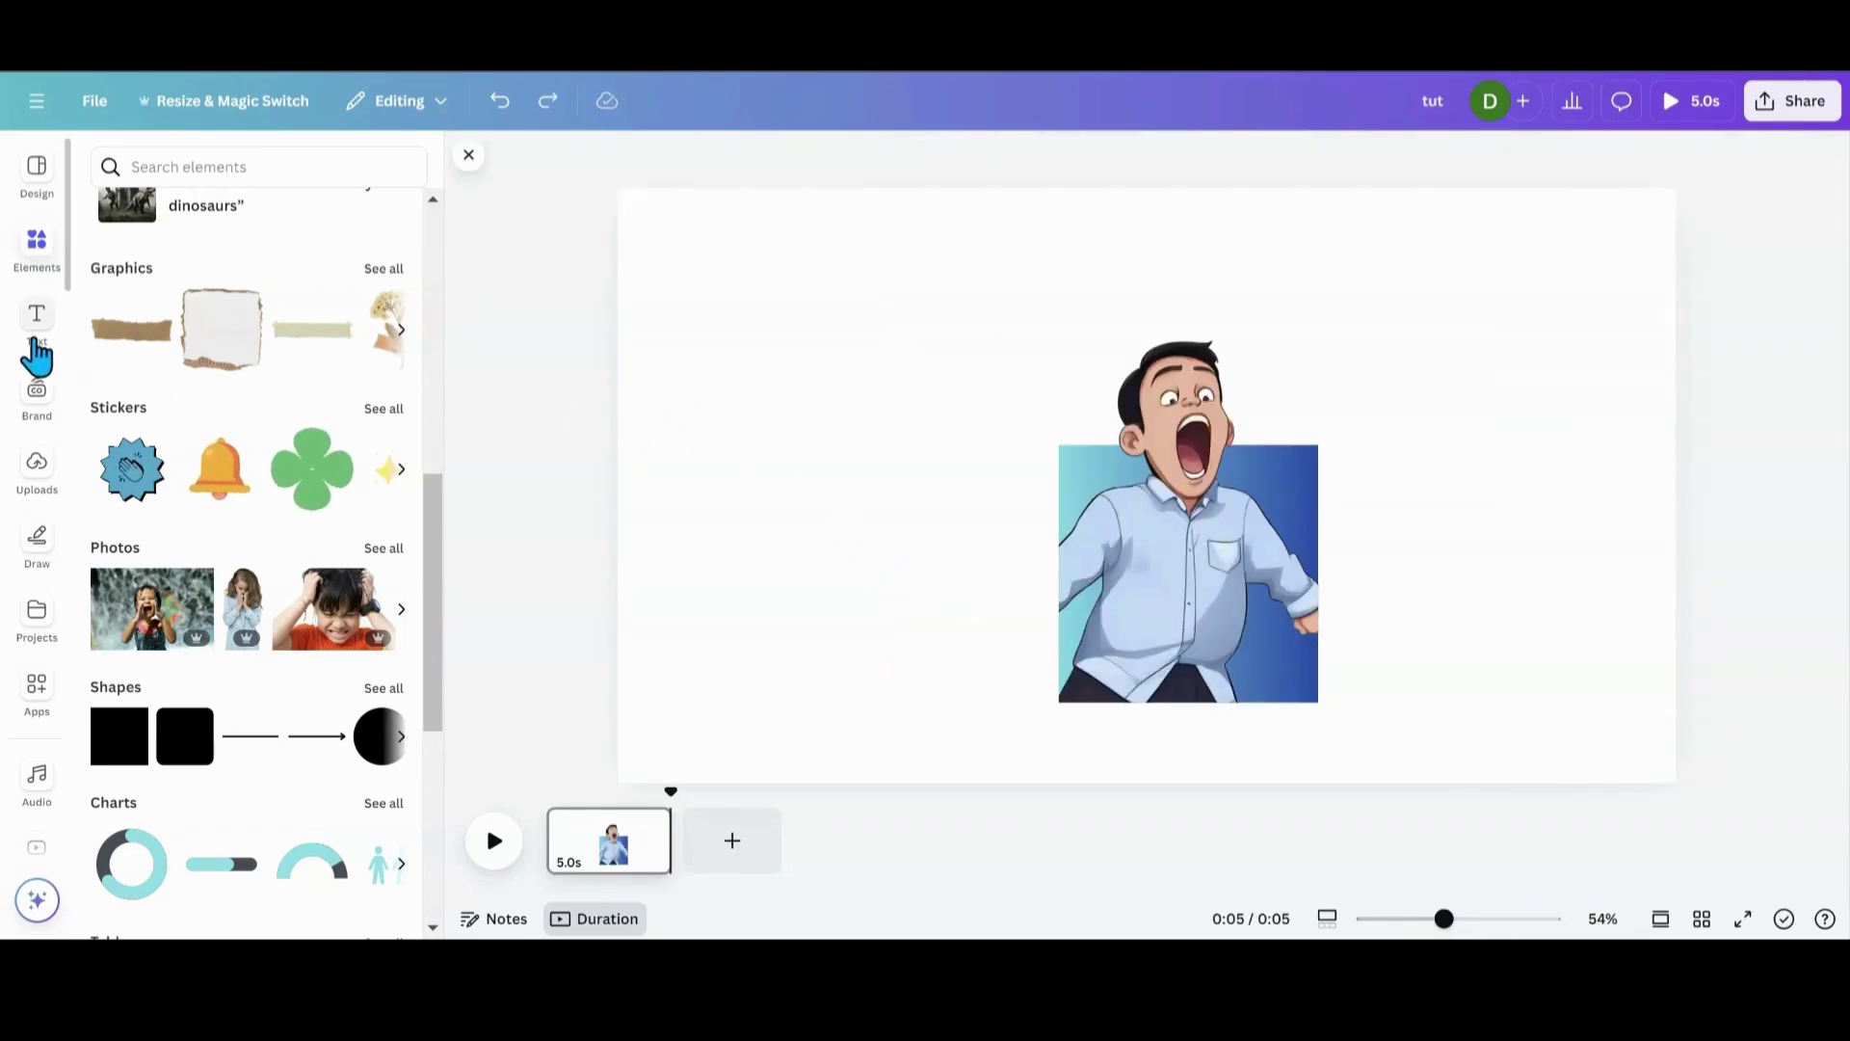
{"action": "left_click", "coordinate": [36, 352]}
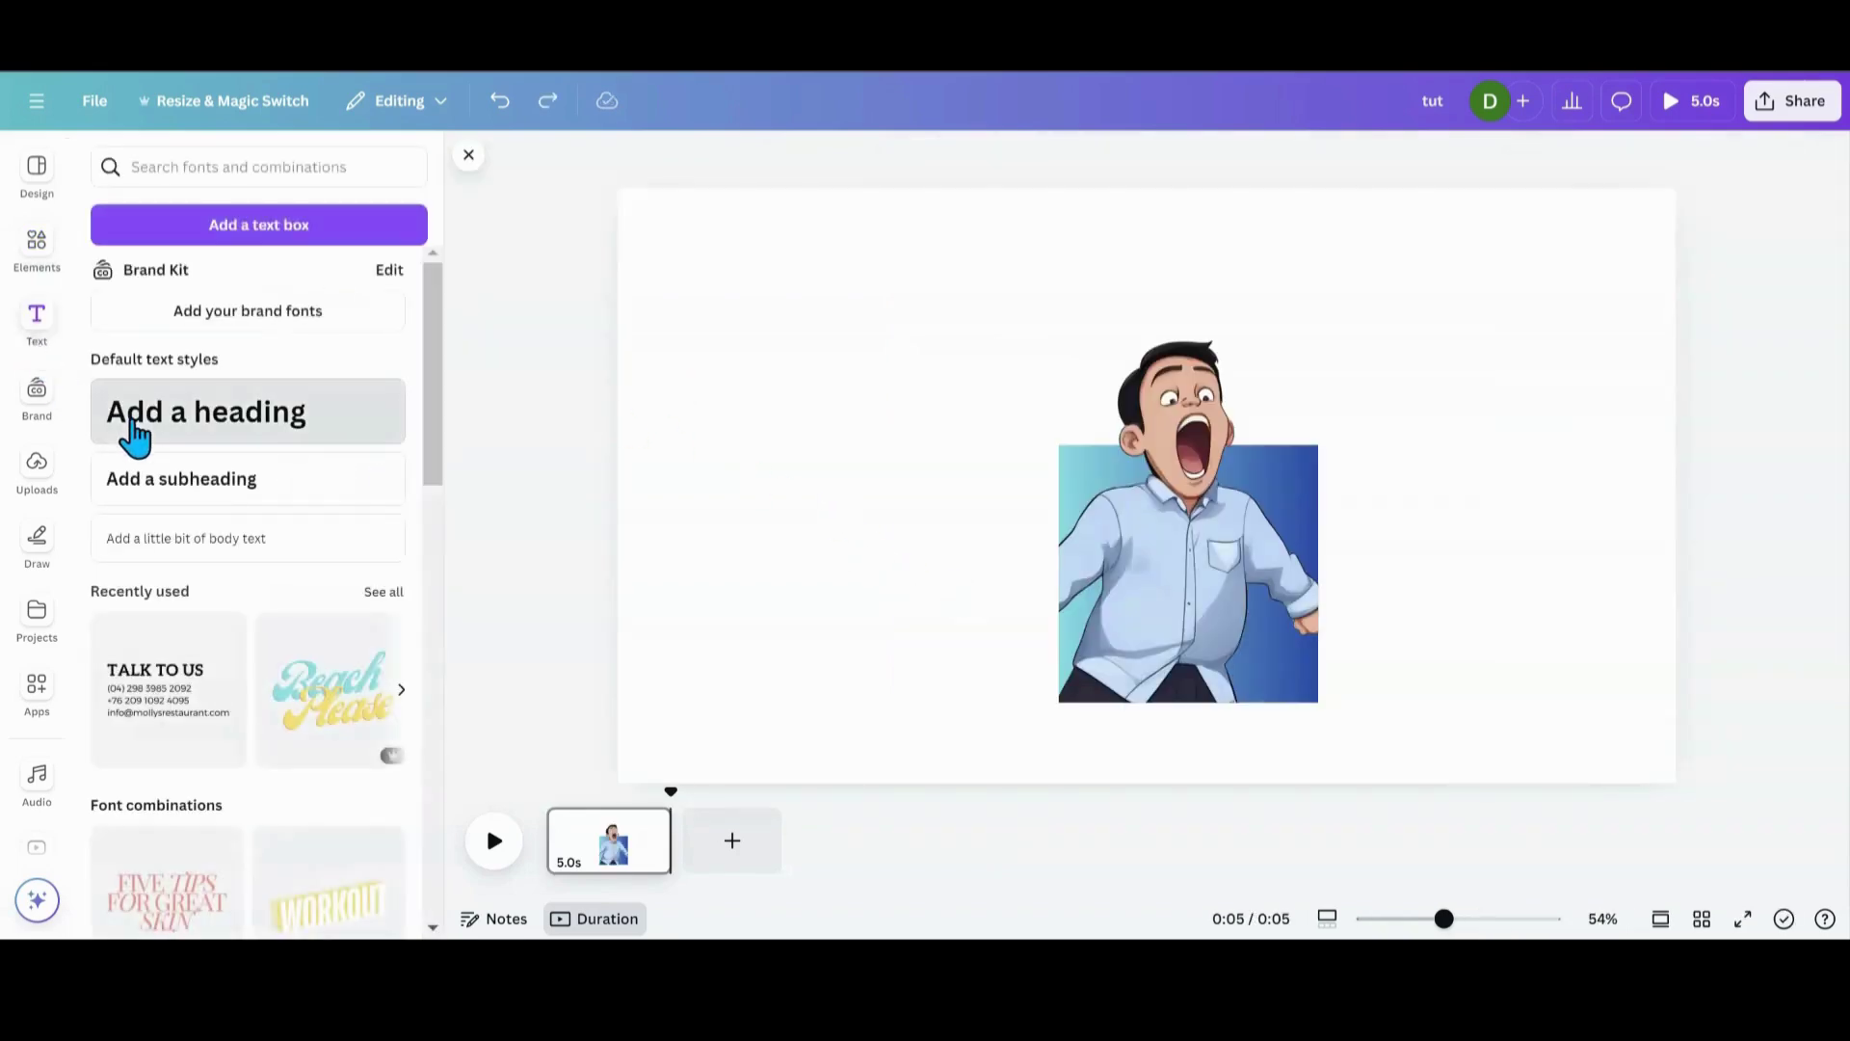
{"action": "left_click", "coordinate": [125, 429]}
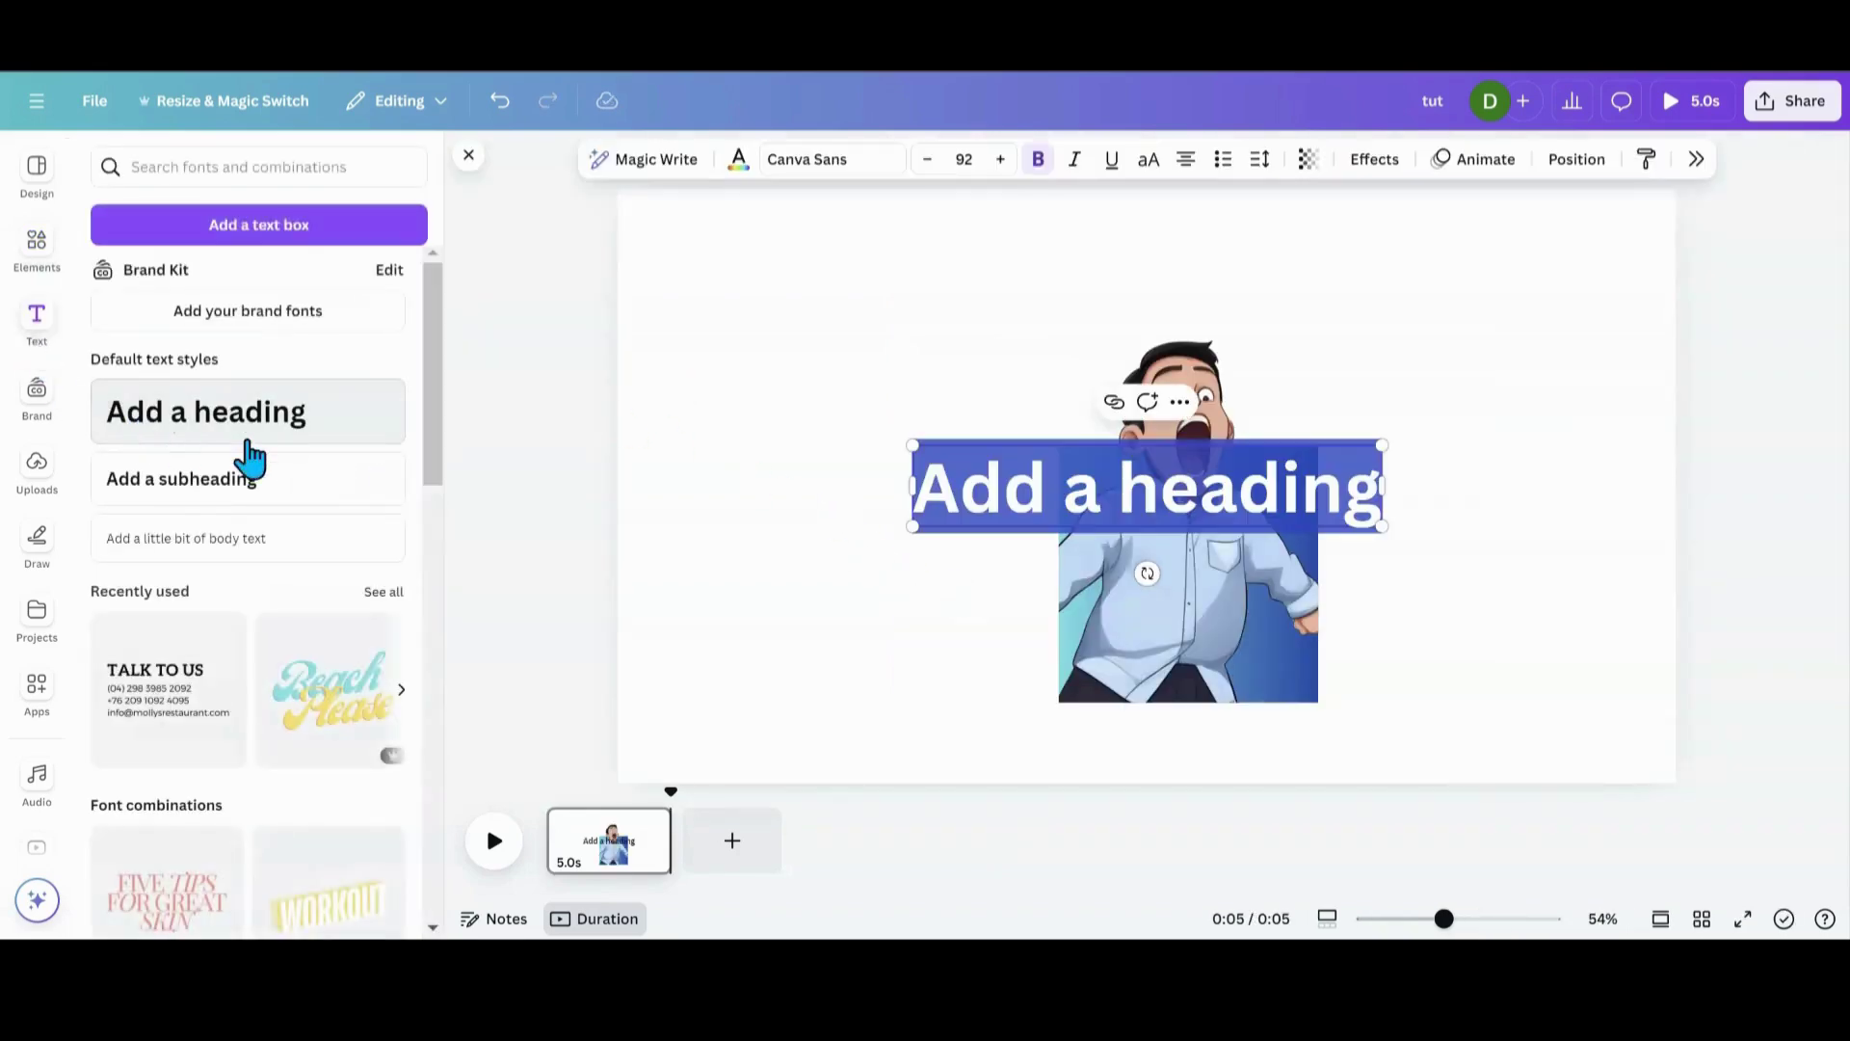
{"action": "left_click", "coordinate": [819, 164]}
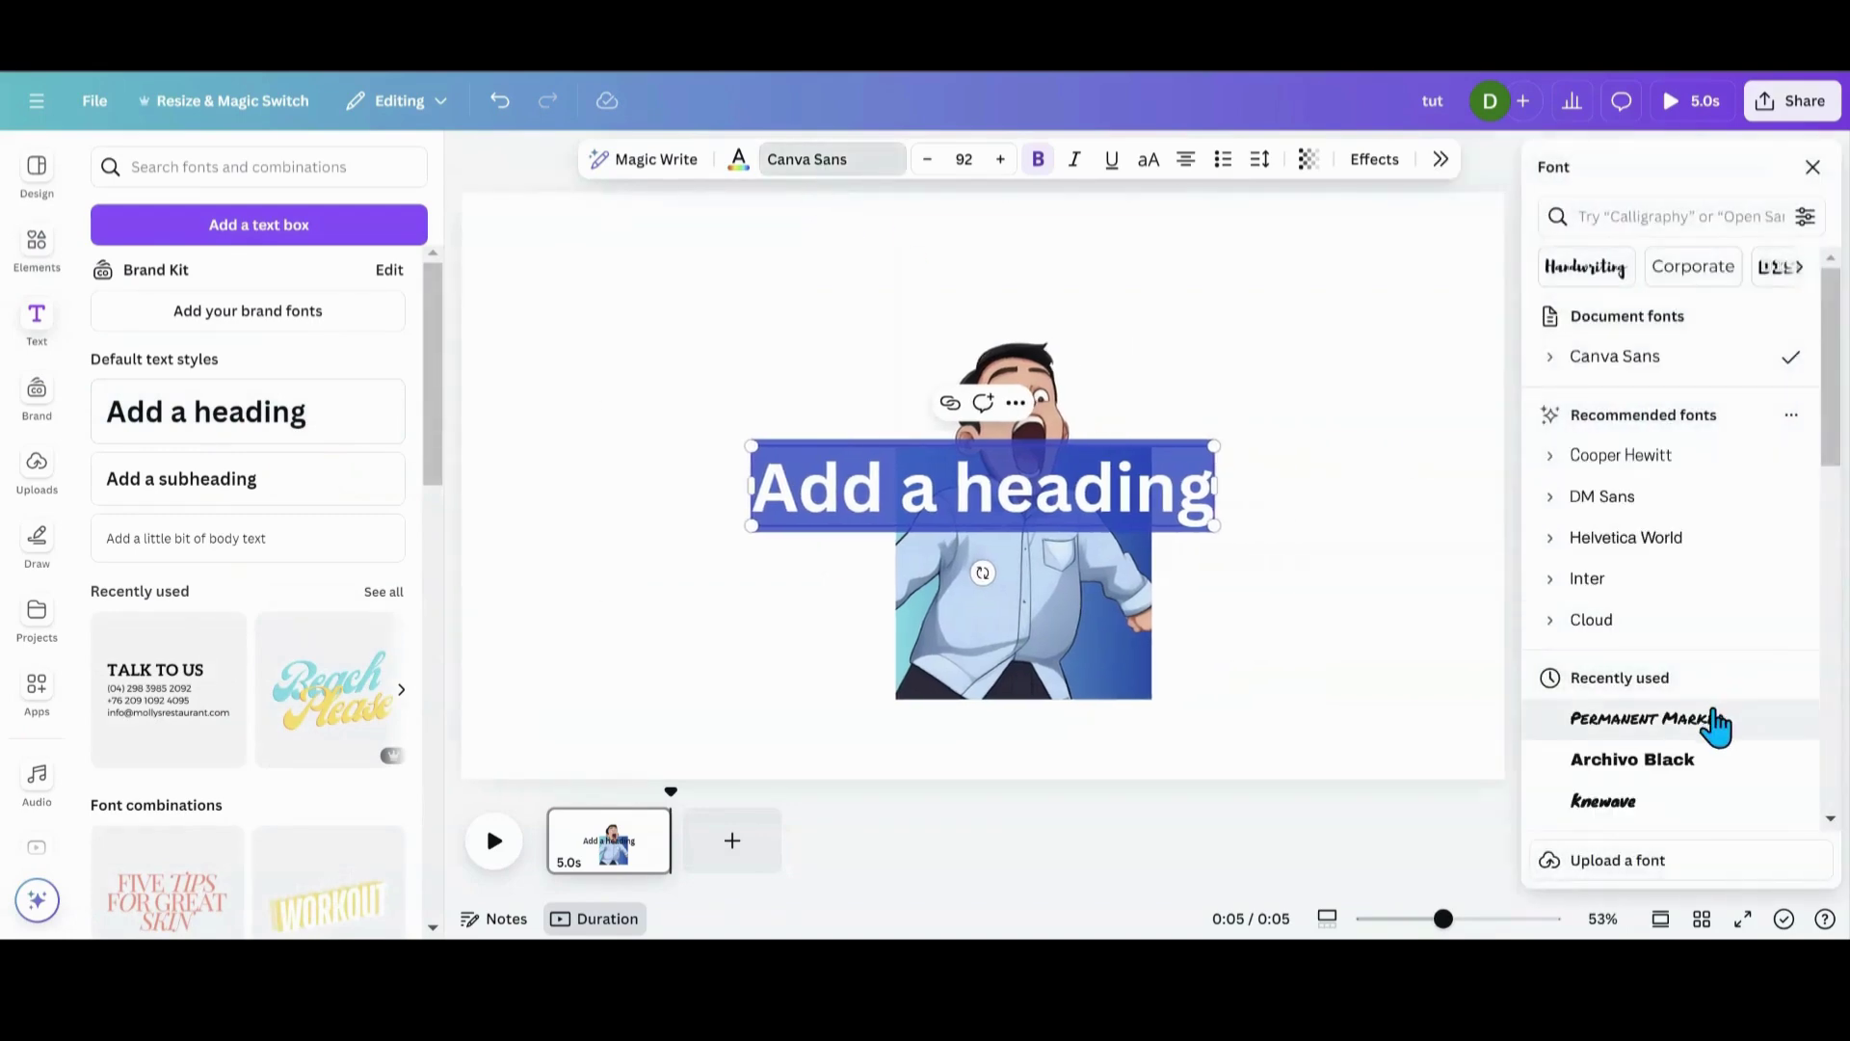
{"action": "left_click", "coordinate": [1696, 720]}
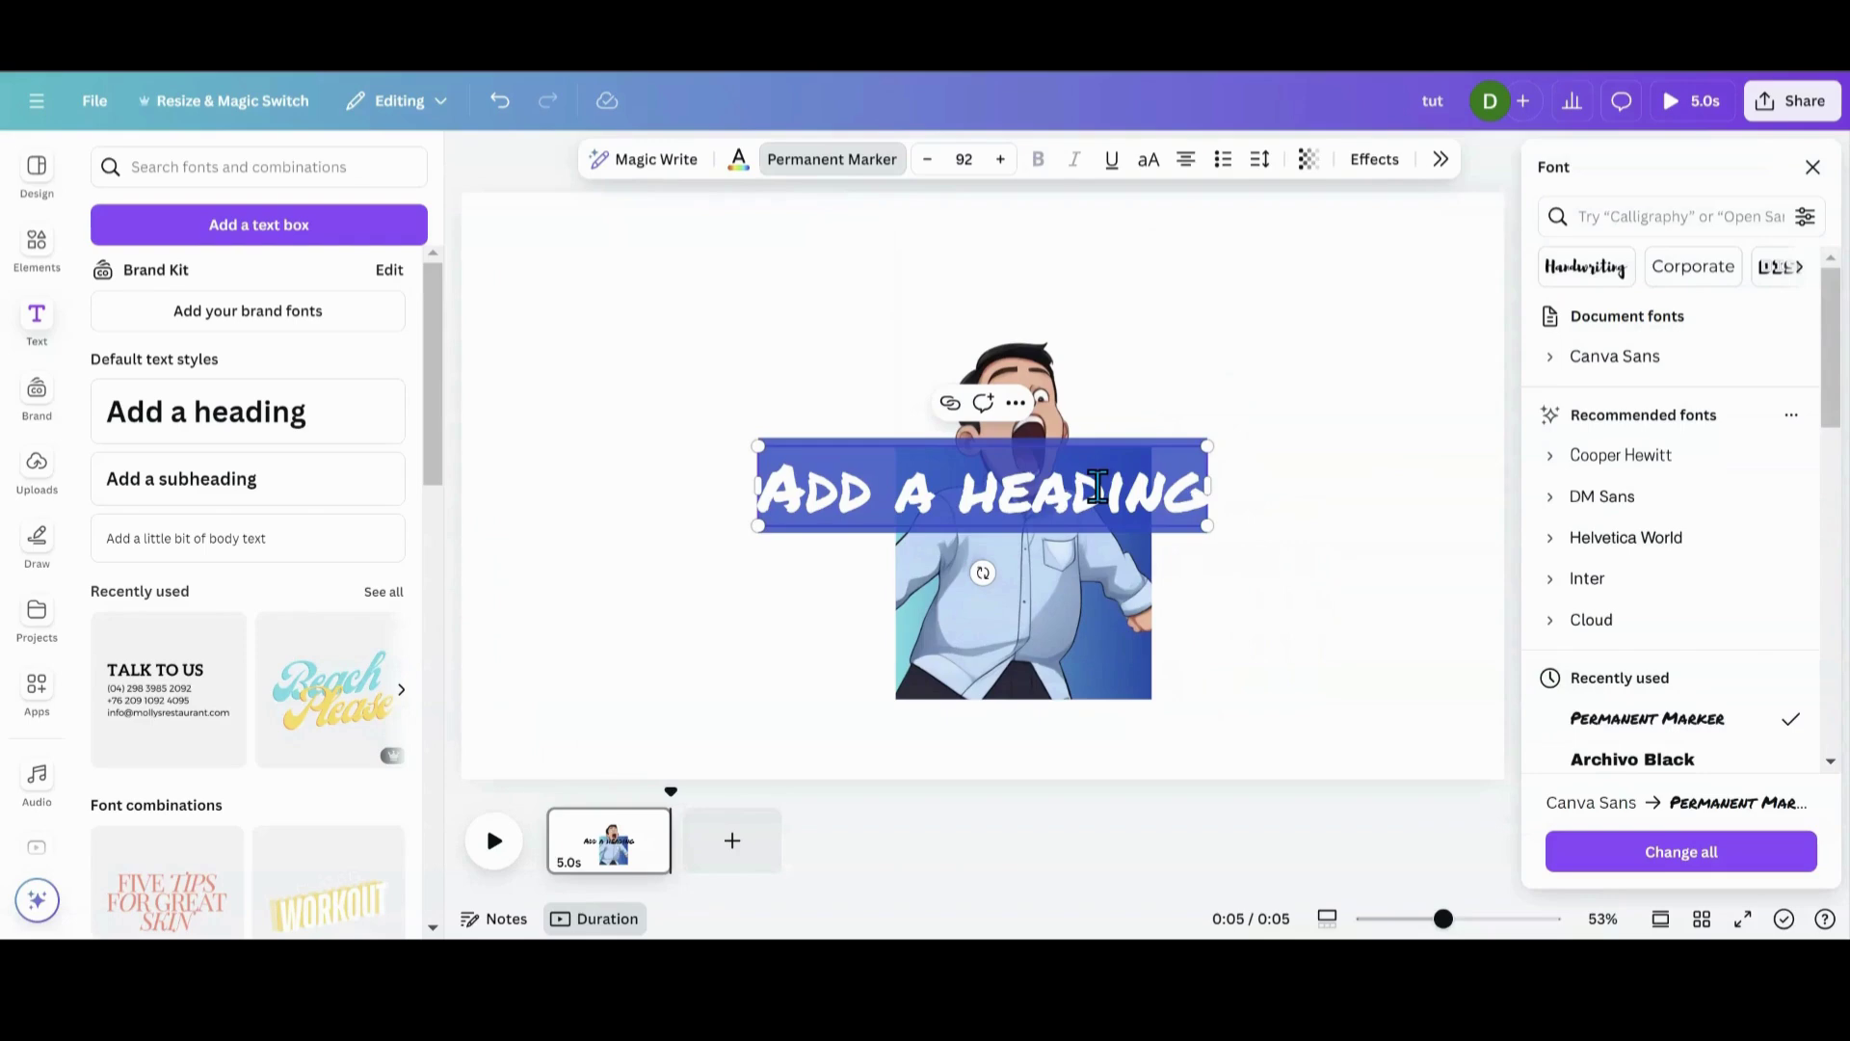
{"action": "type", "text": "How m"}
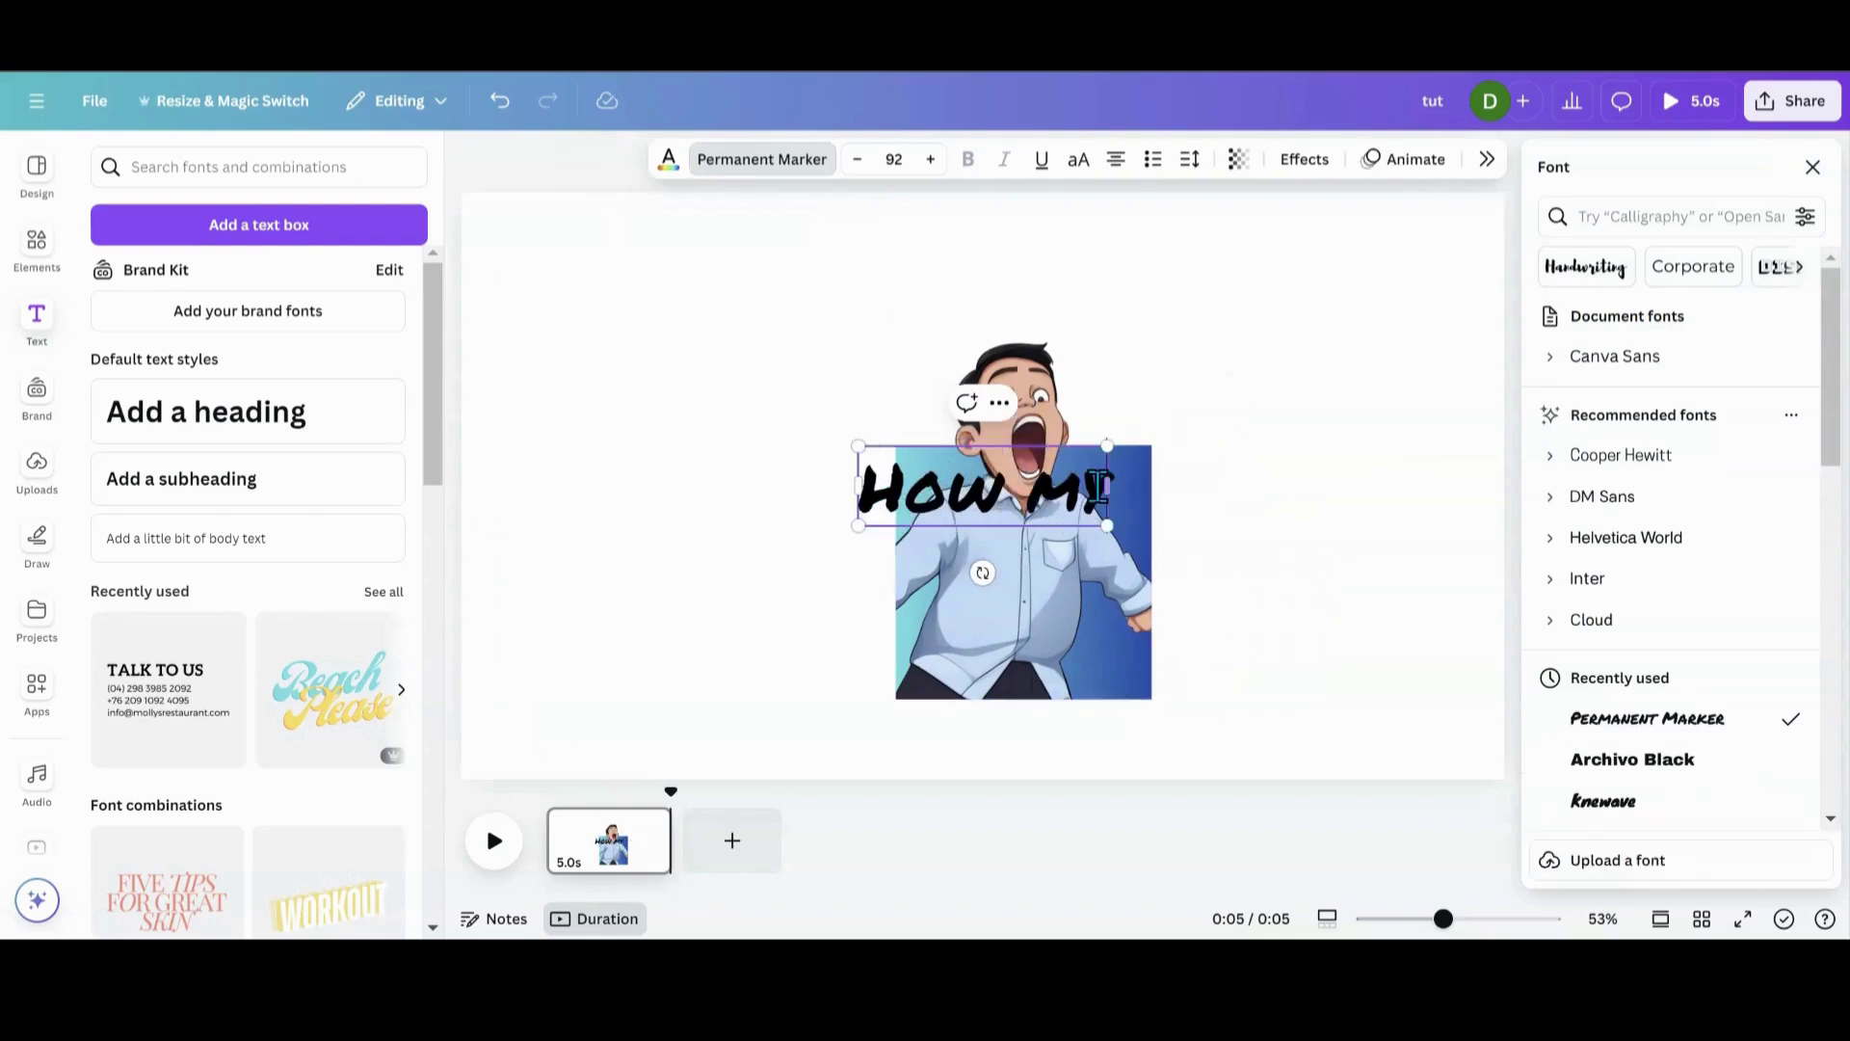
{"action": "type", "text": "y boss m"}
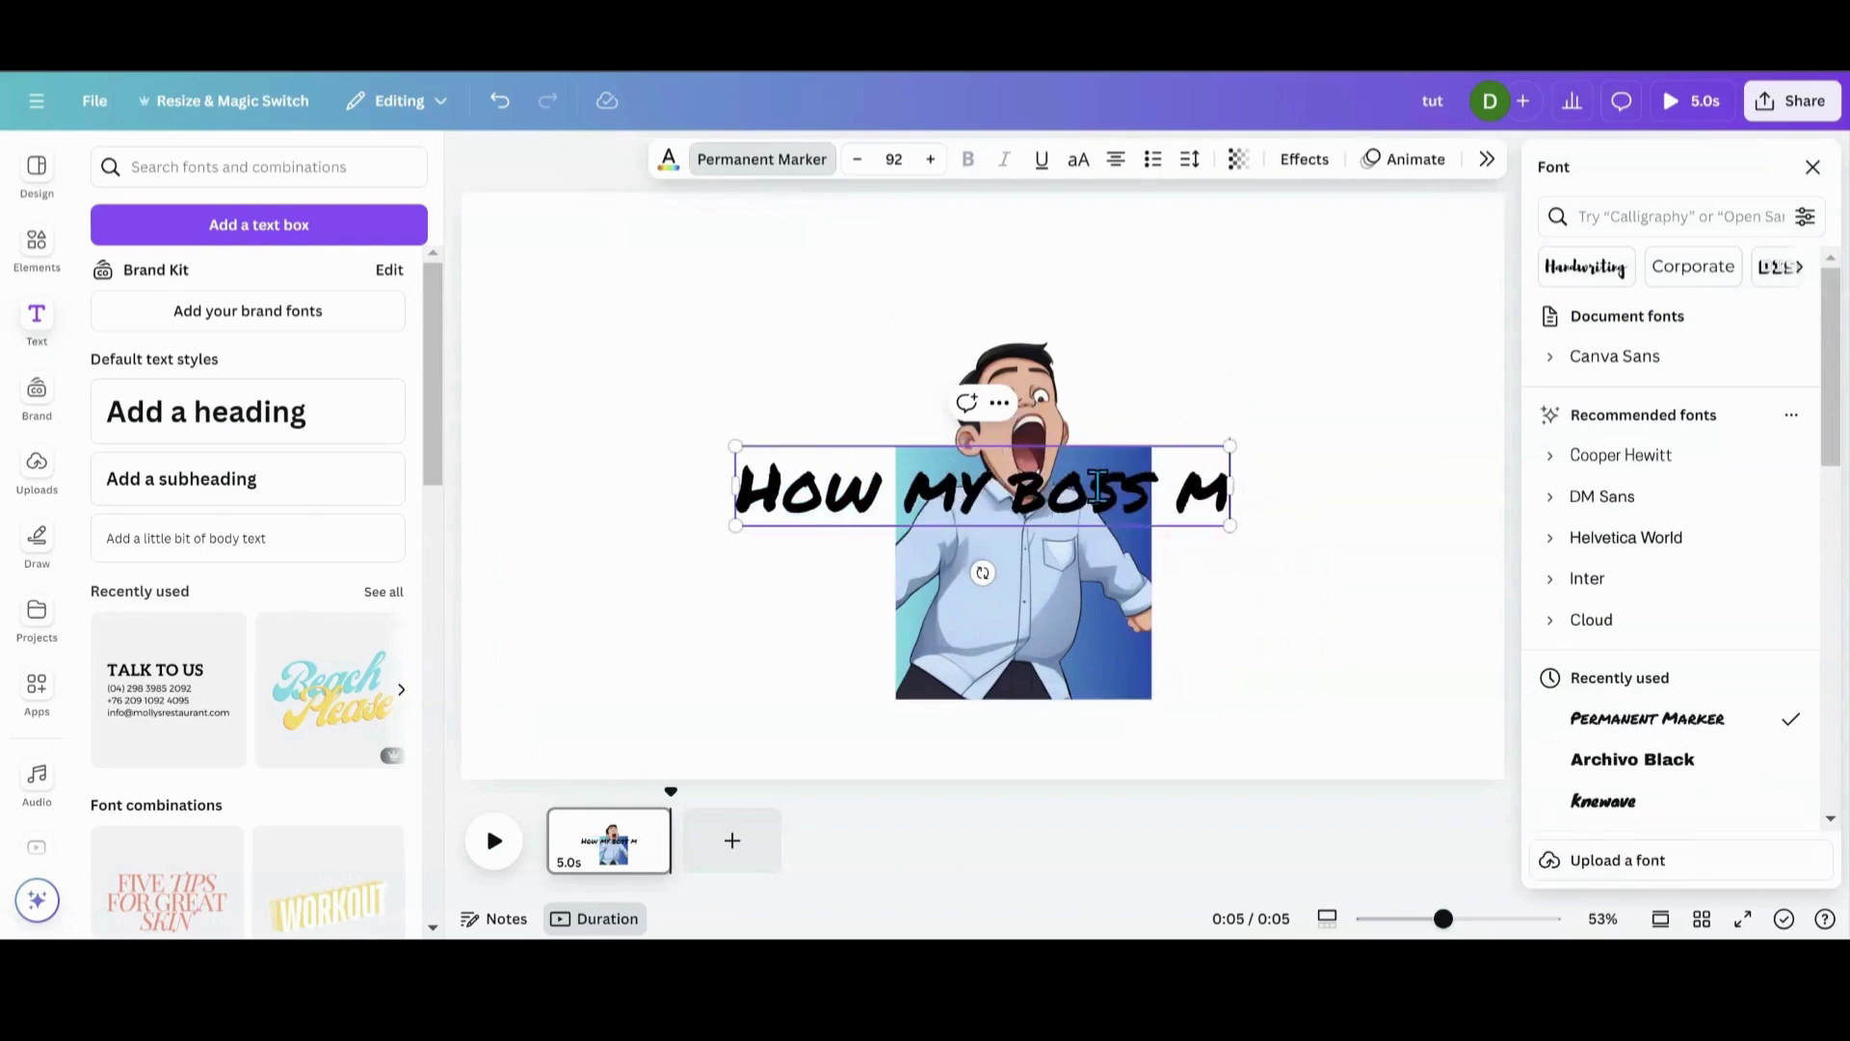
{"action": "type", "text": "akes me"}
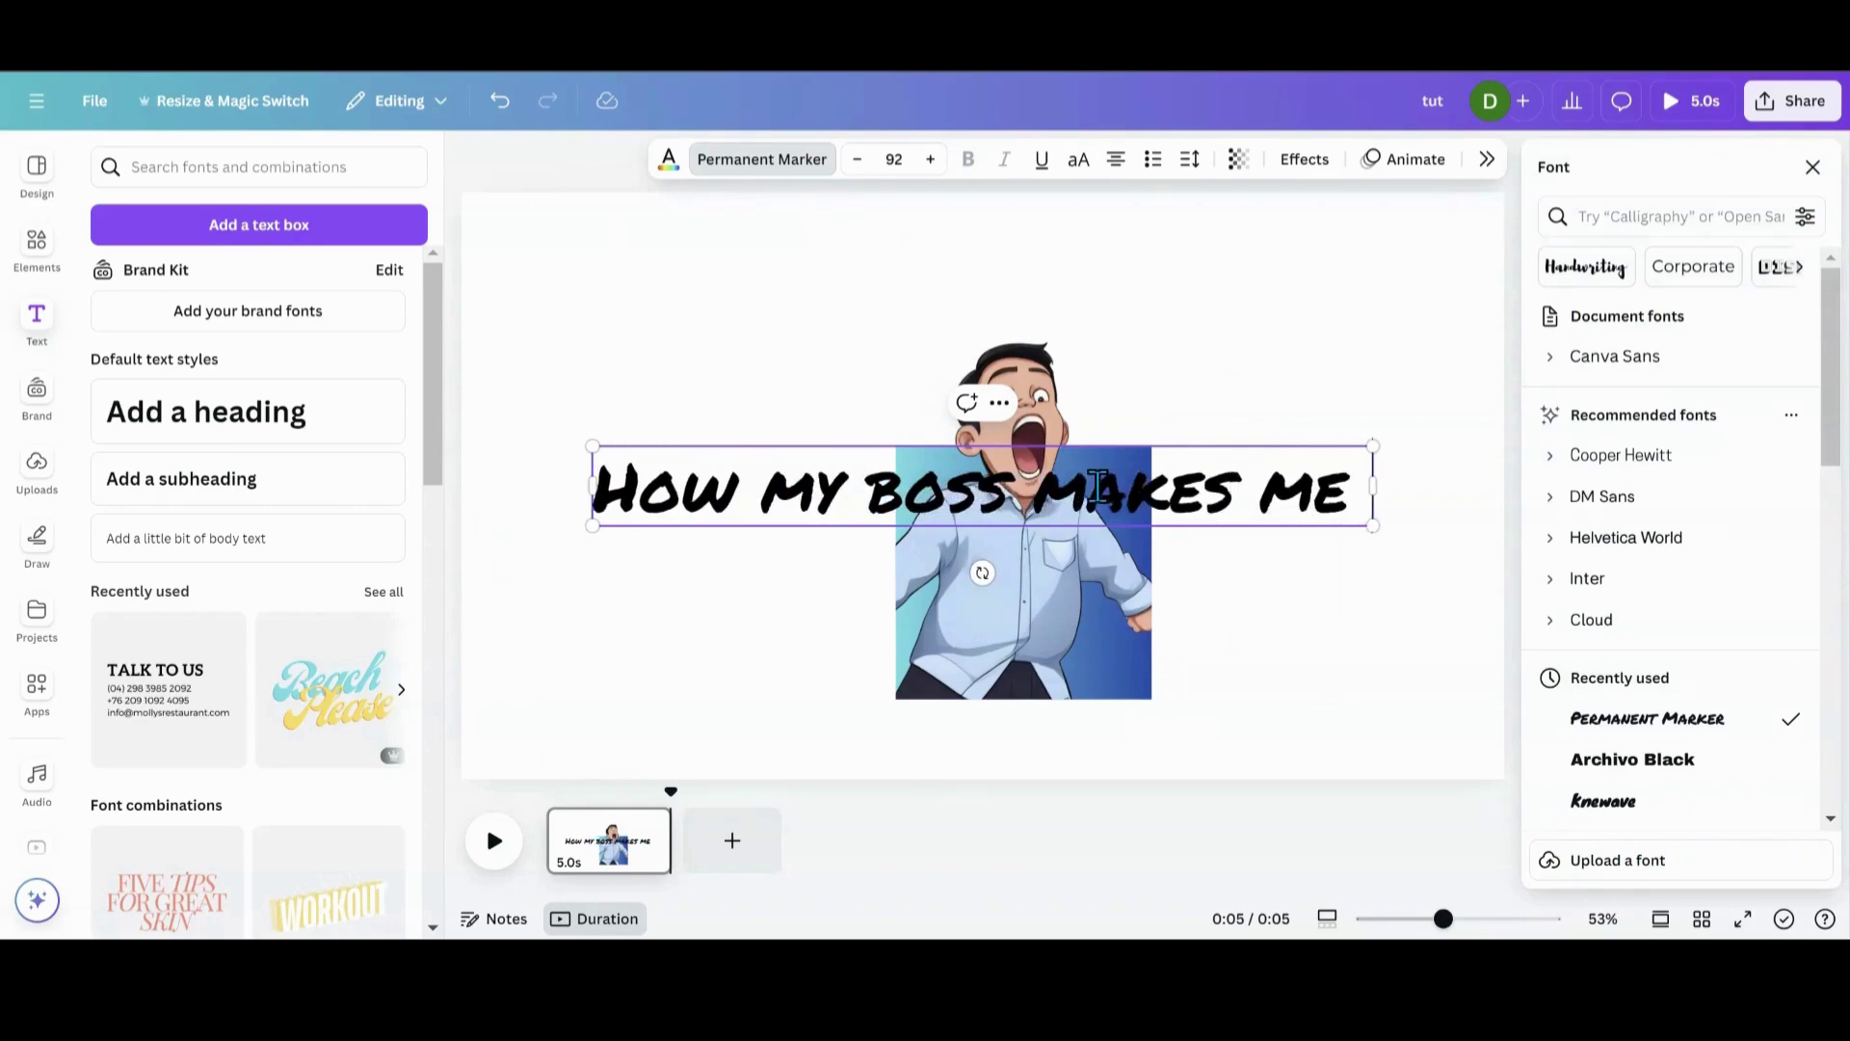
{"action": "type", "text": " feel"}
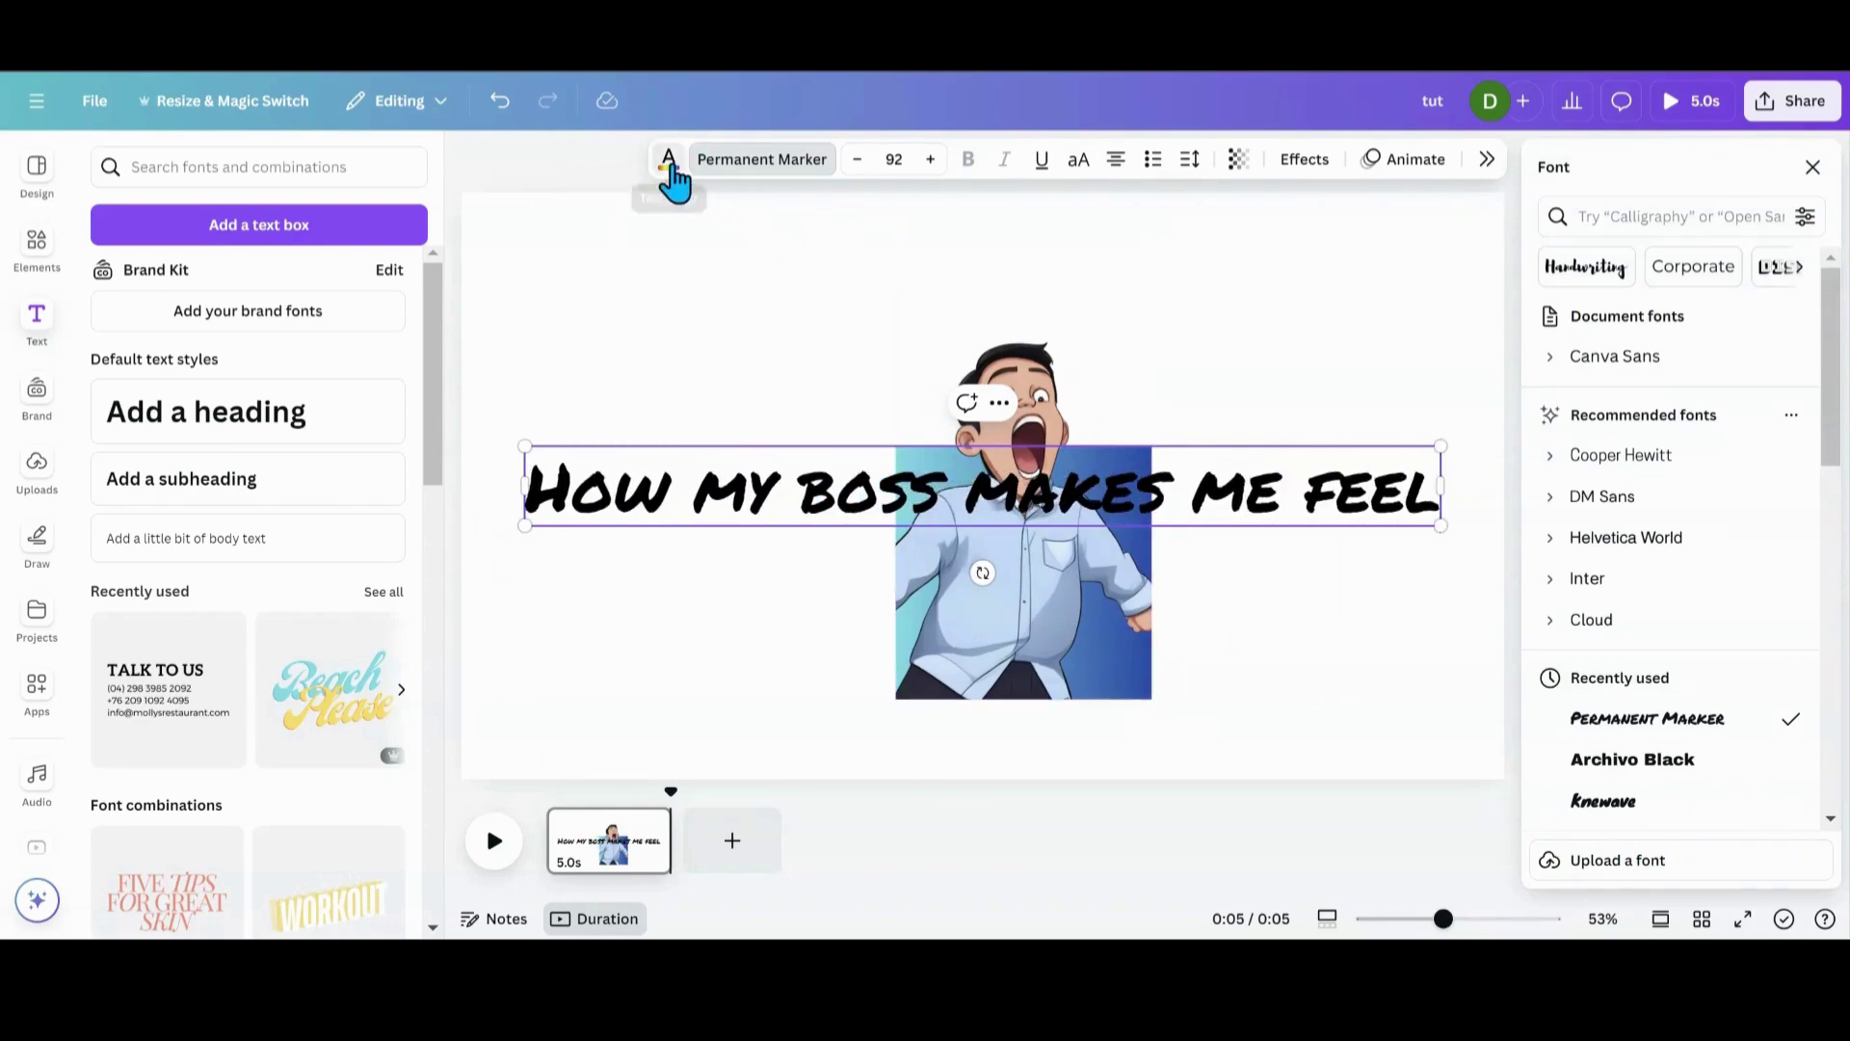
- Make the whole heading text white
{"action": "left_click", "coordinate": [672, 166]}
{"action": "left_click", "coordinate": [1604, 529]}
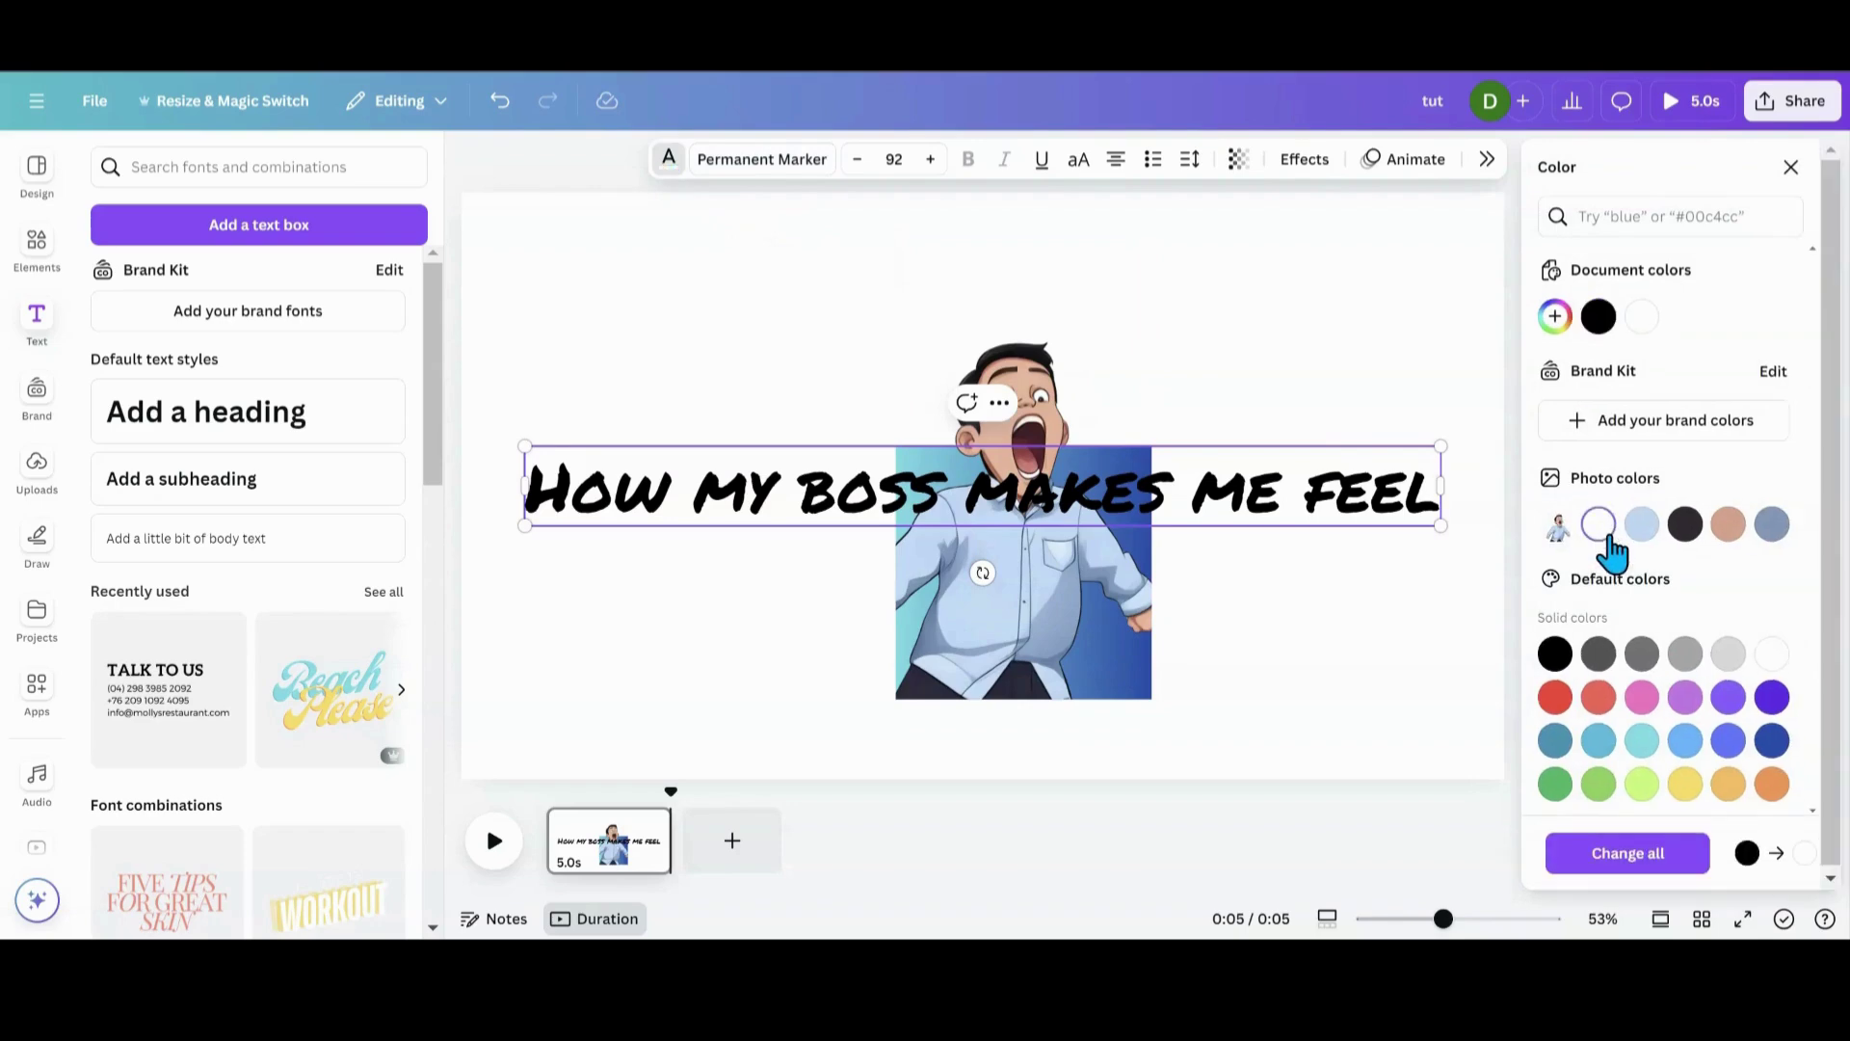
{"action": "left_click_drag", "start_coordinate": [1426, 499], "coordinate": [546, 514]}
{"action": "left_click", "coordinate": [1599, 526]}
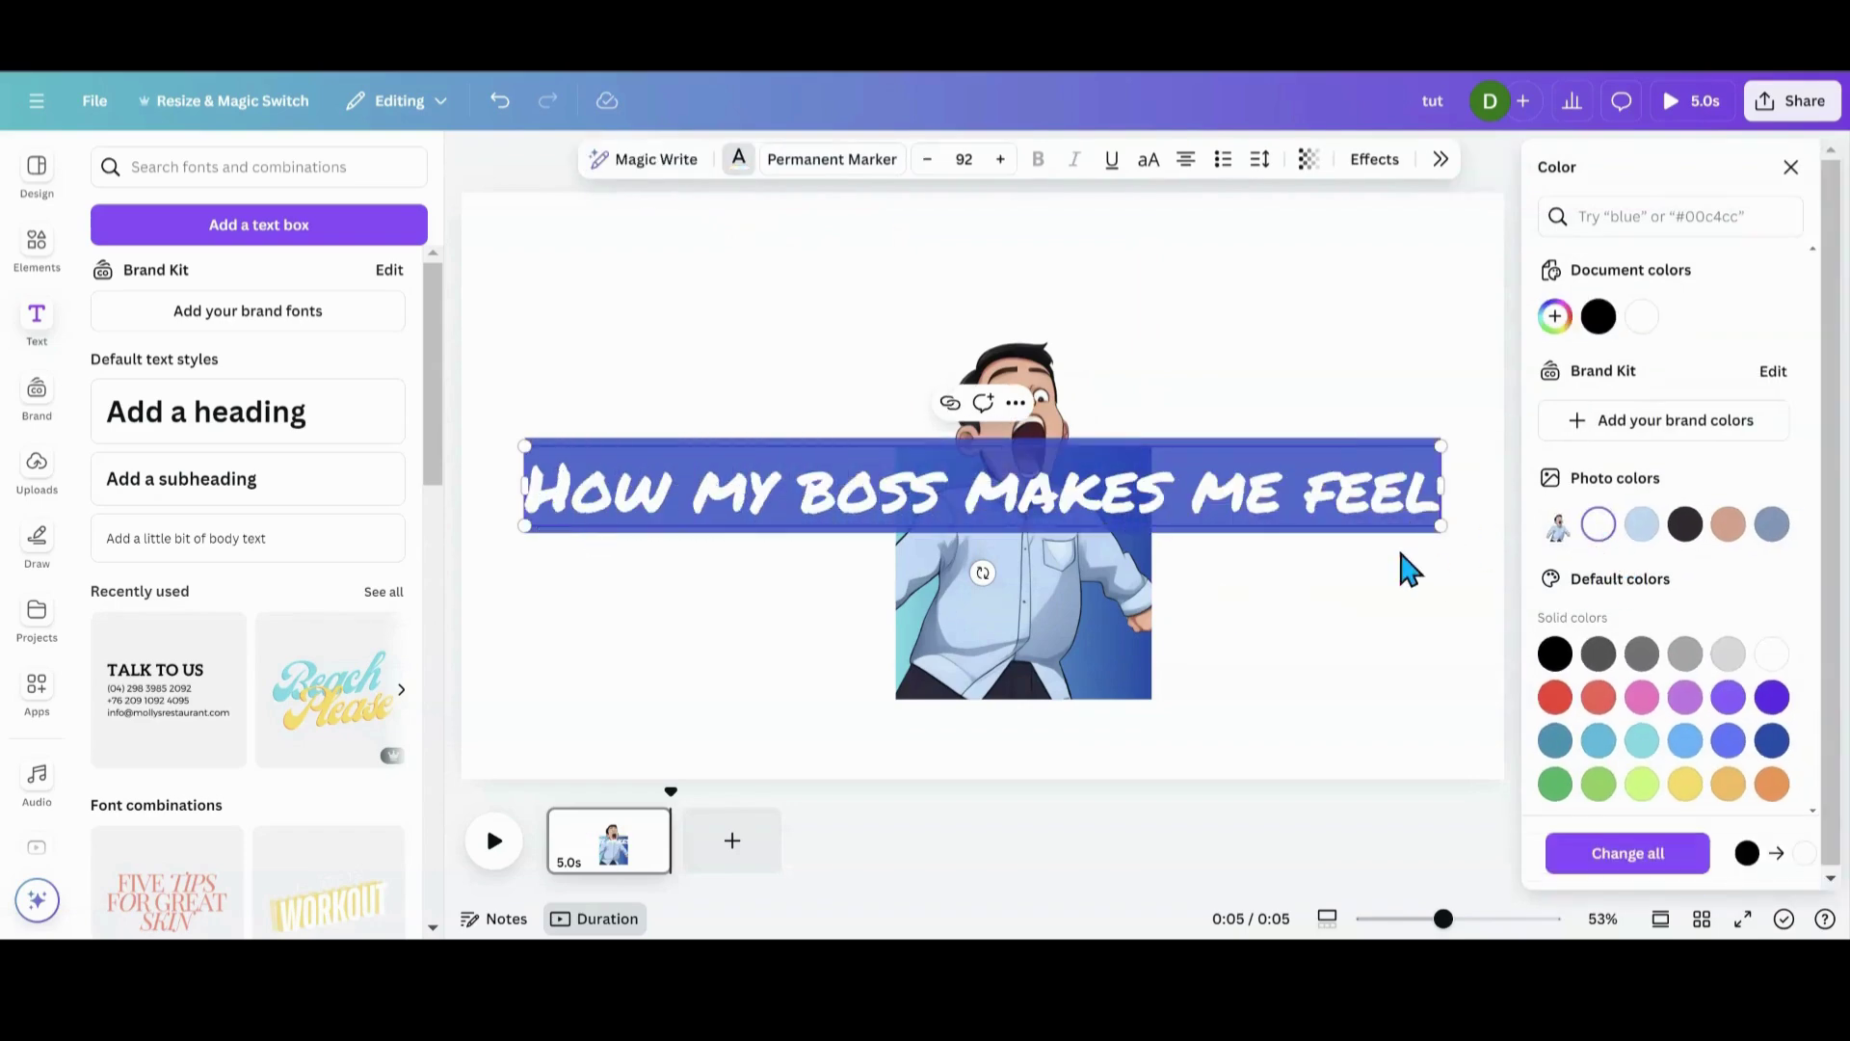
- Shrink the heading to two lines and move it onto the lower image
{"action": "left_click_drag", "start_coordinate": [1430, 453], "coordinate": [904, 493]}
{"action": "key", "text": "Escape"}
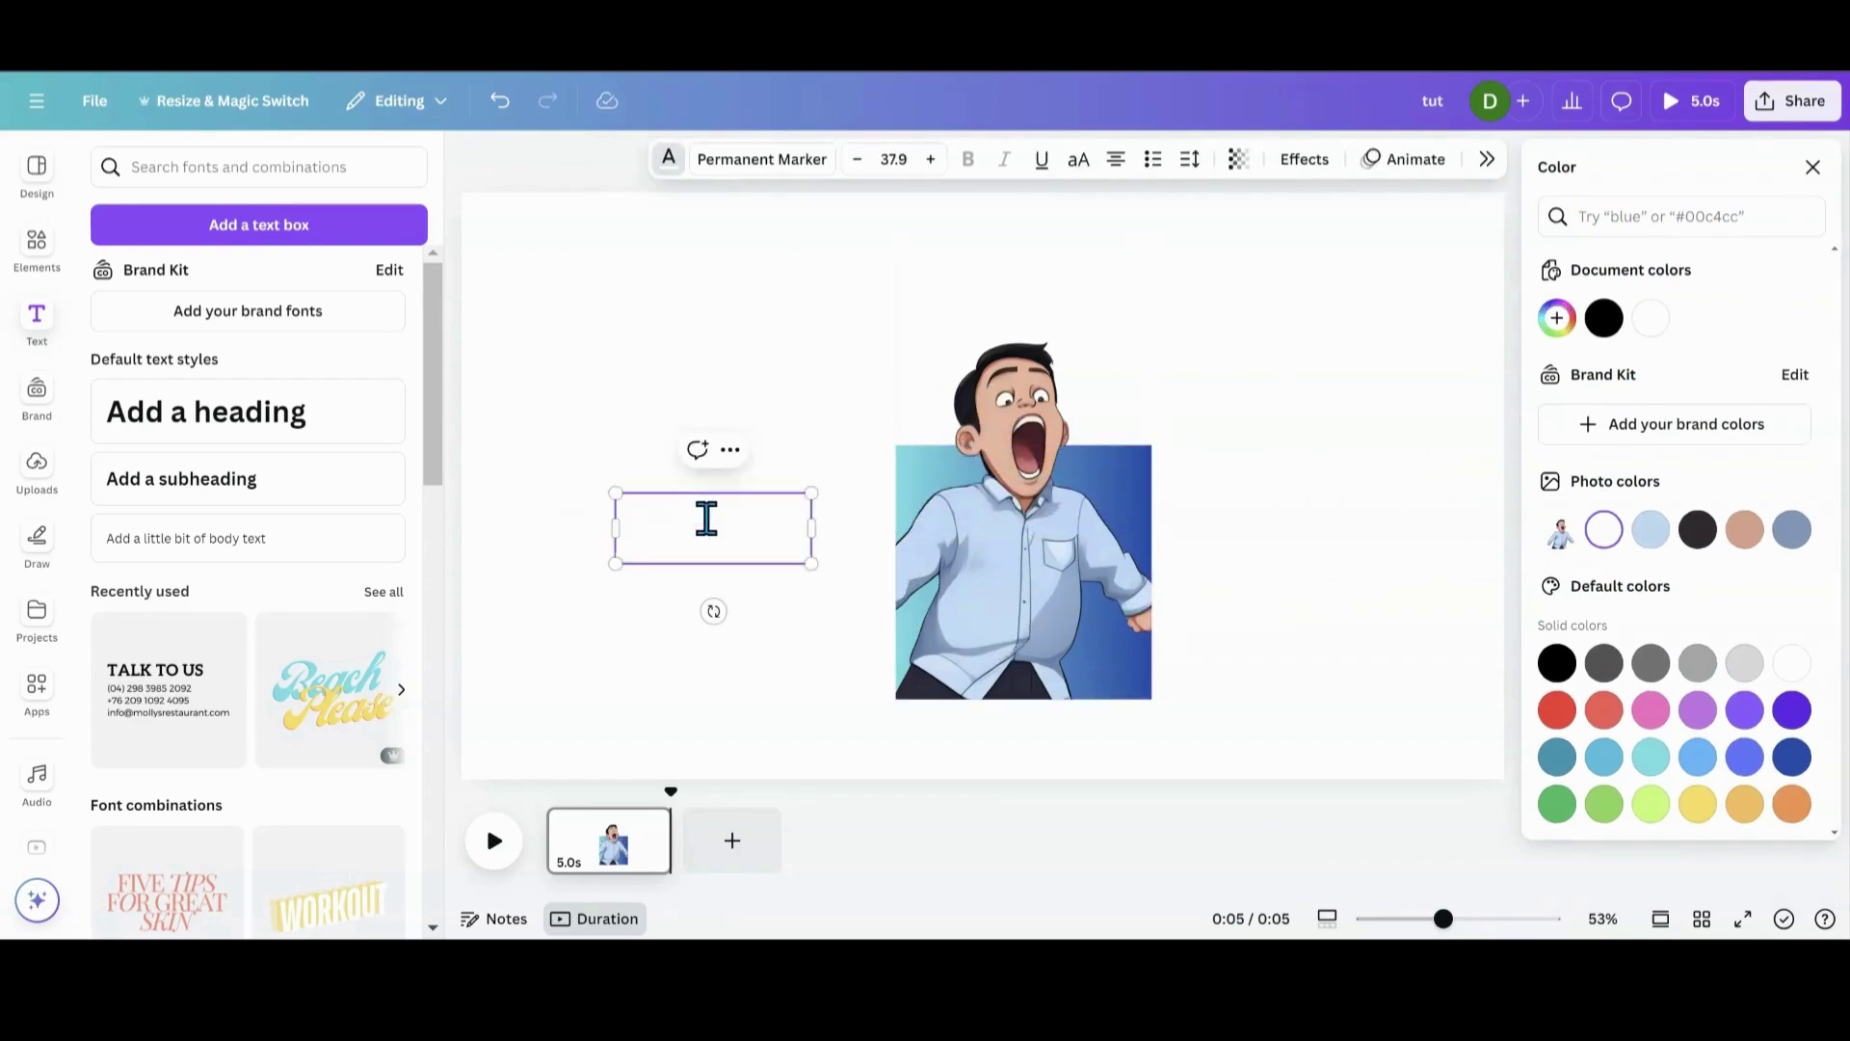
{"action": "left_click", "coordinate": [607, 604]}
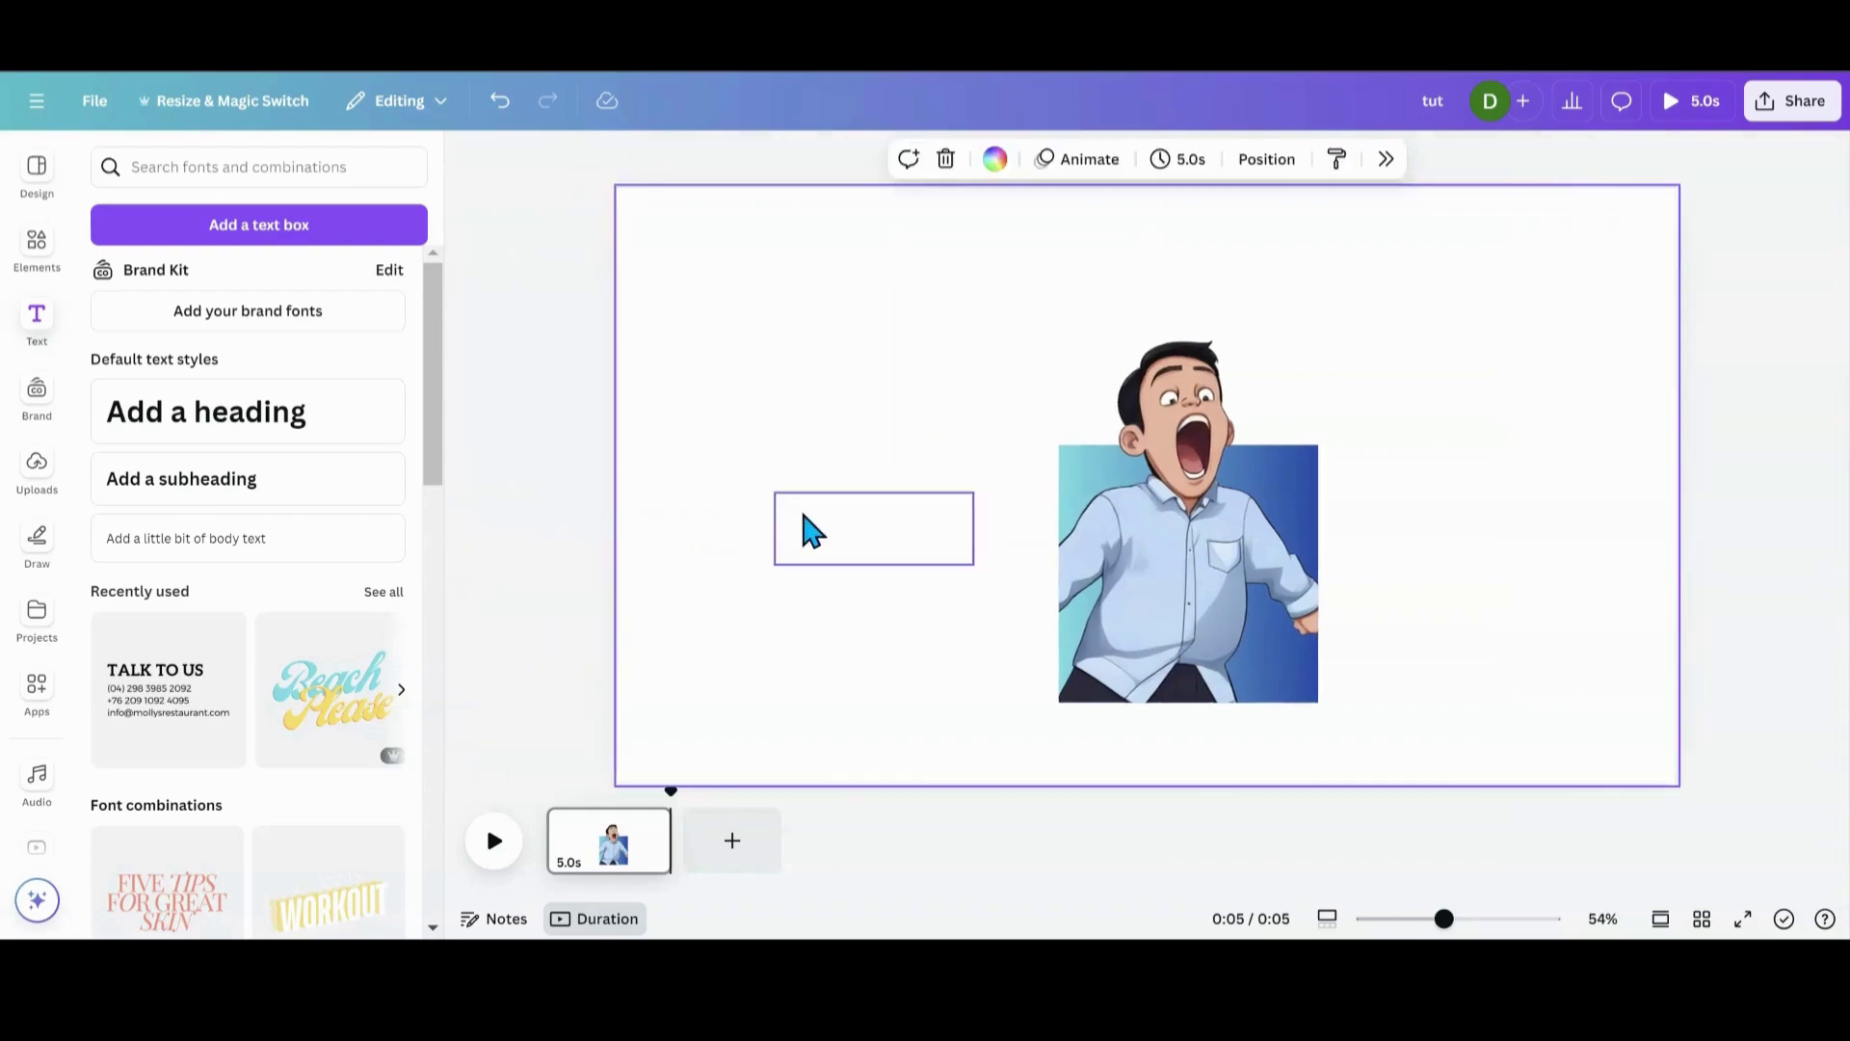
{"action": "left_click_drag", "start_coordinate": [813, 530], "coordinate": [1115, 618]}
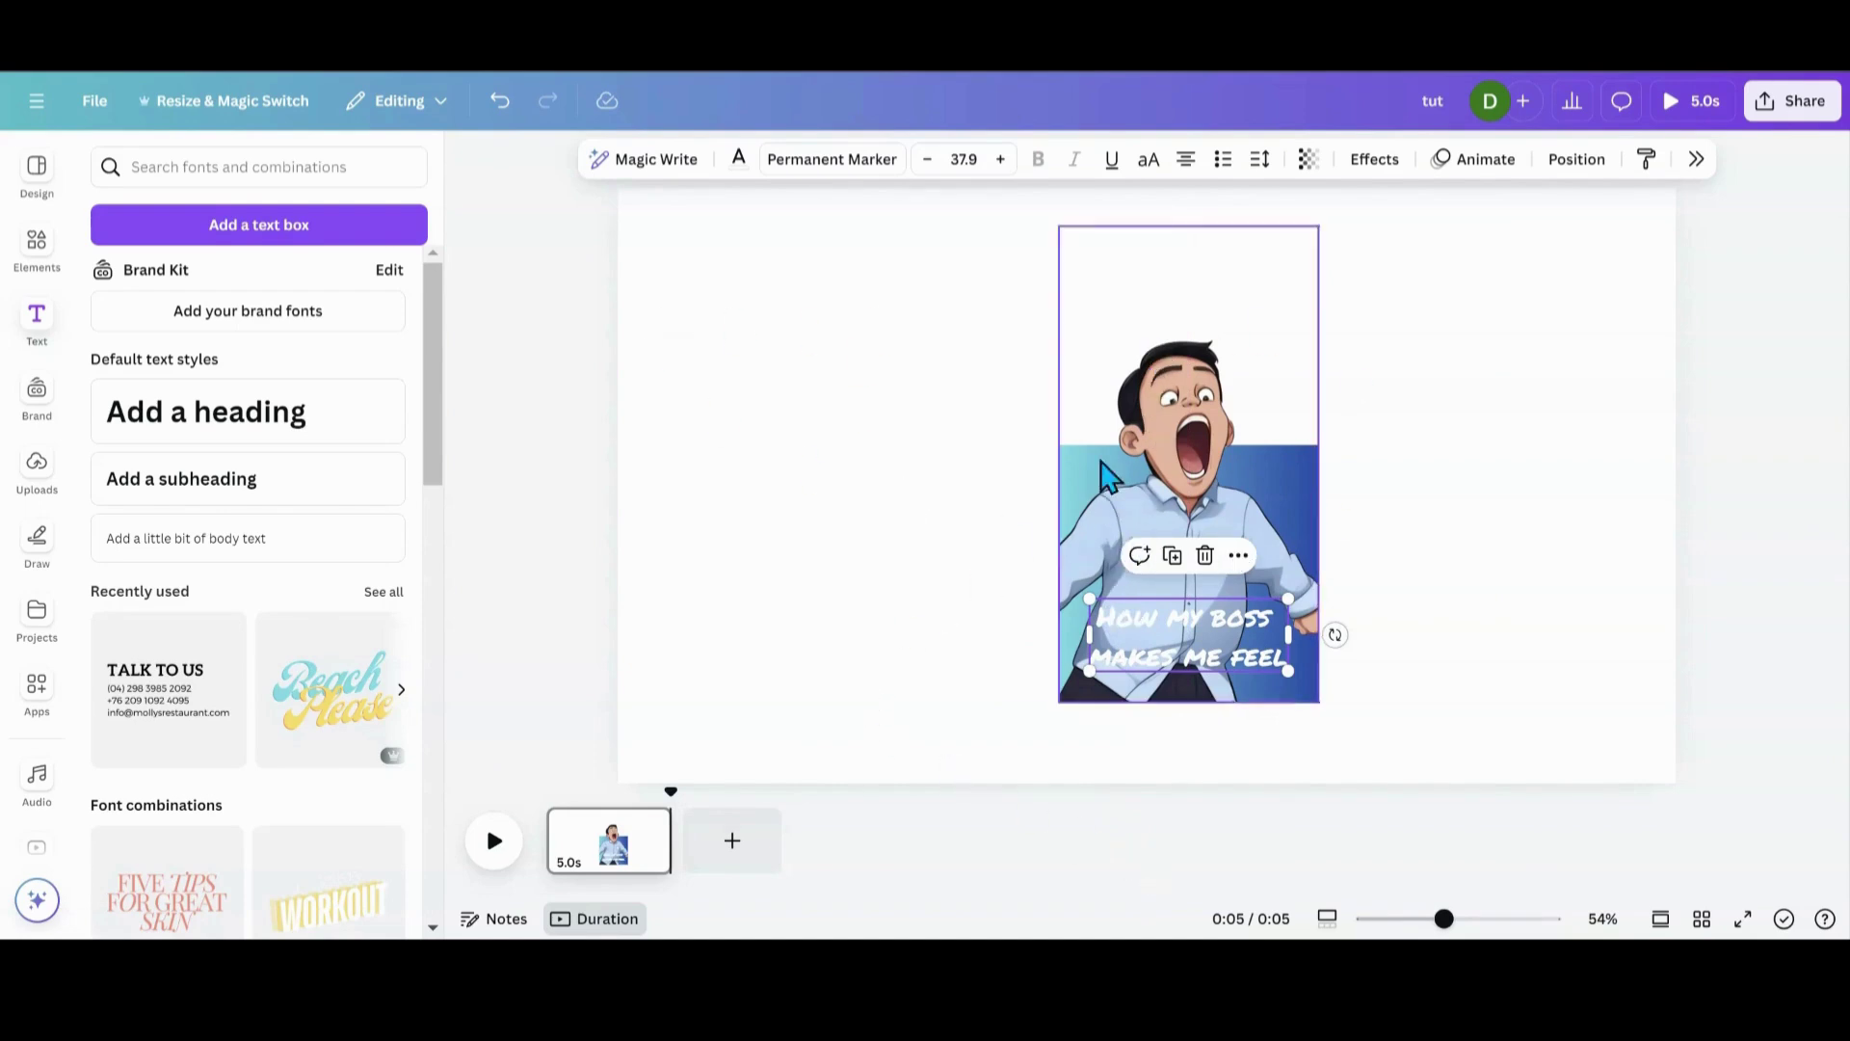
- Set the page background colour to pink
{"action": "left_click", "coordinate": [877, 357]}
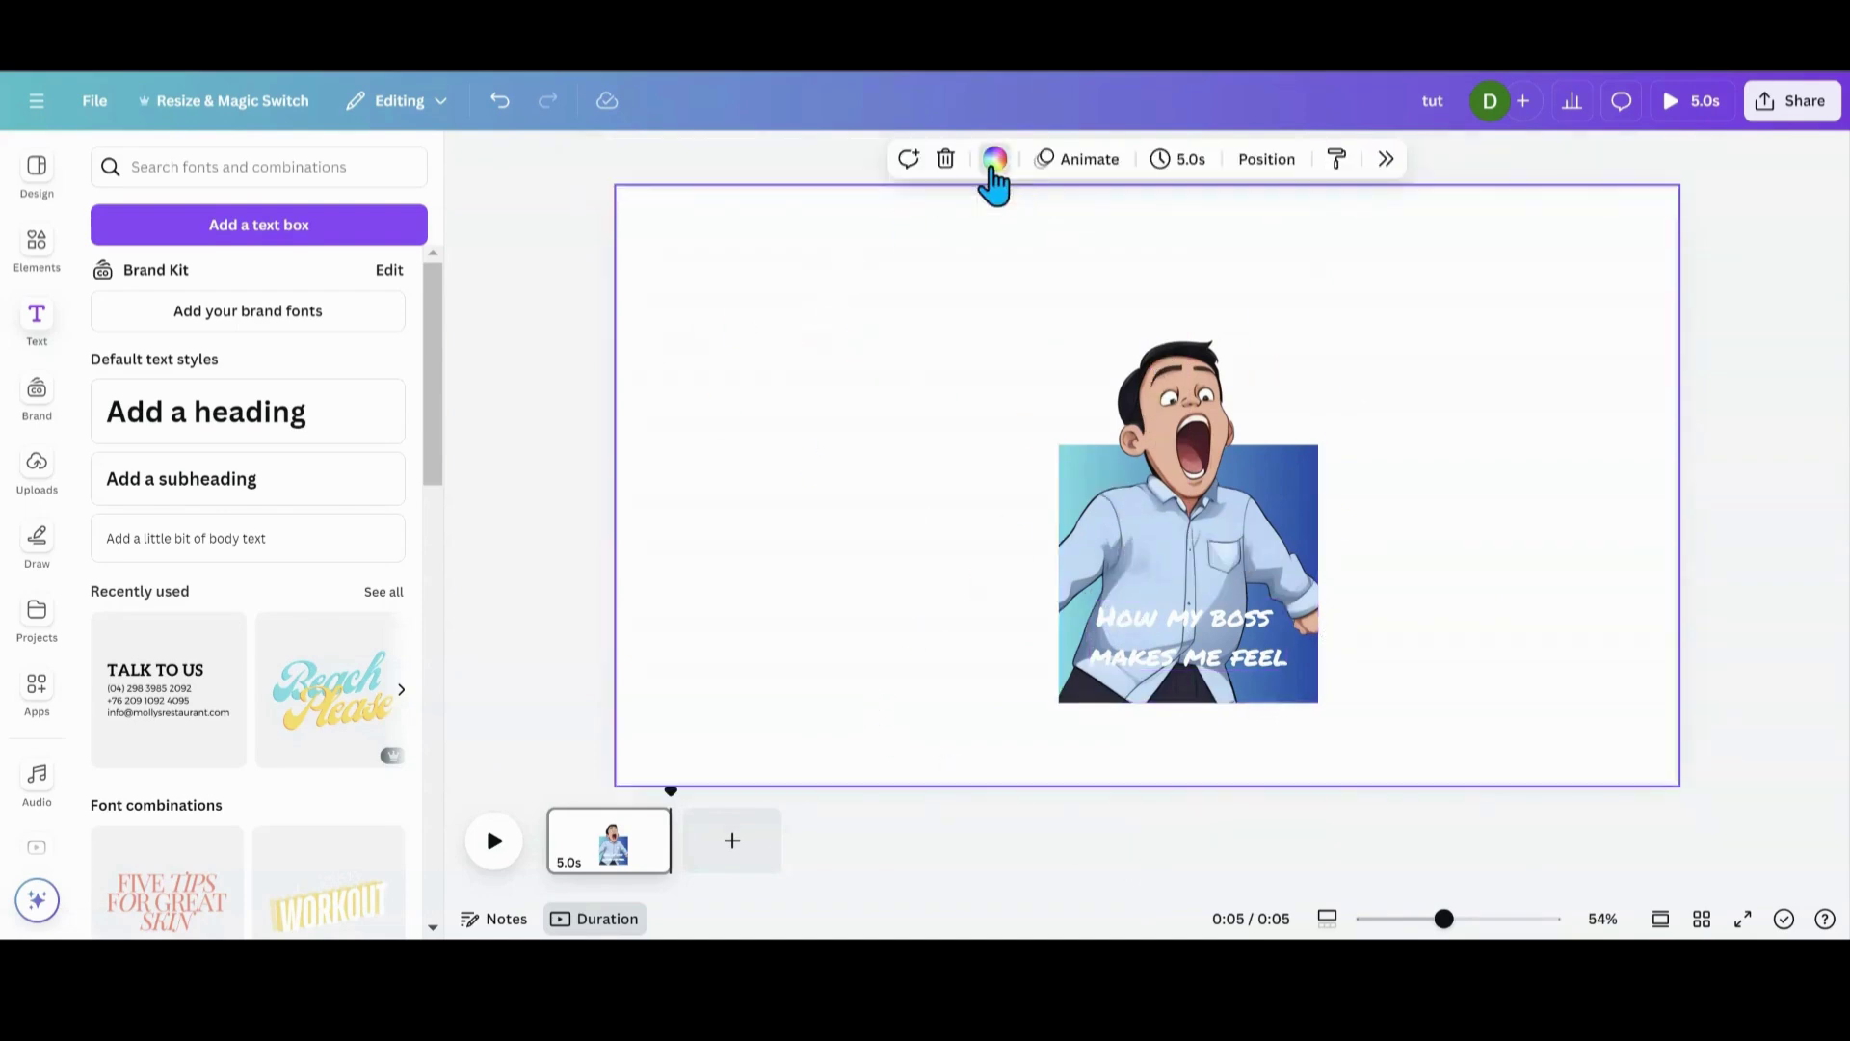
{"action": "left_click", "coordinate": [993, 164]}
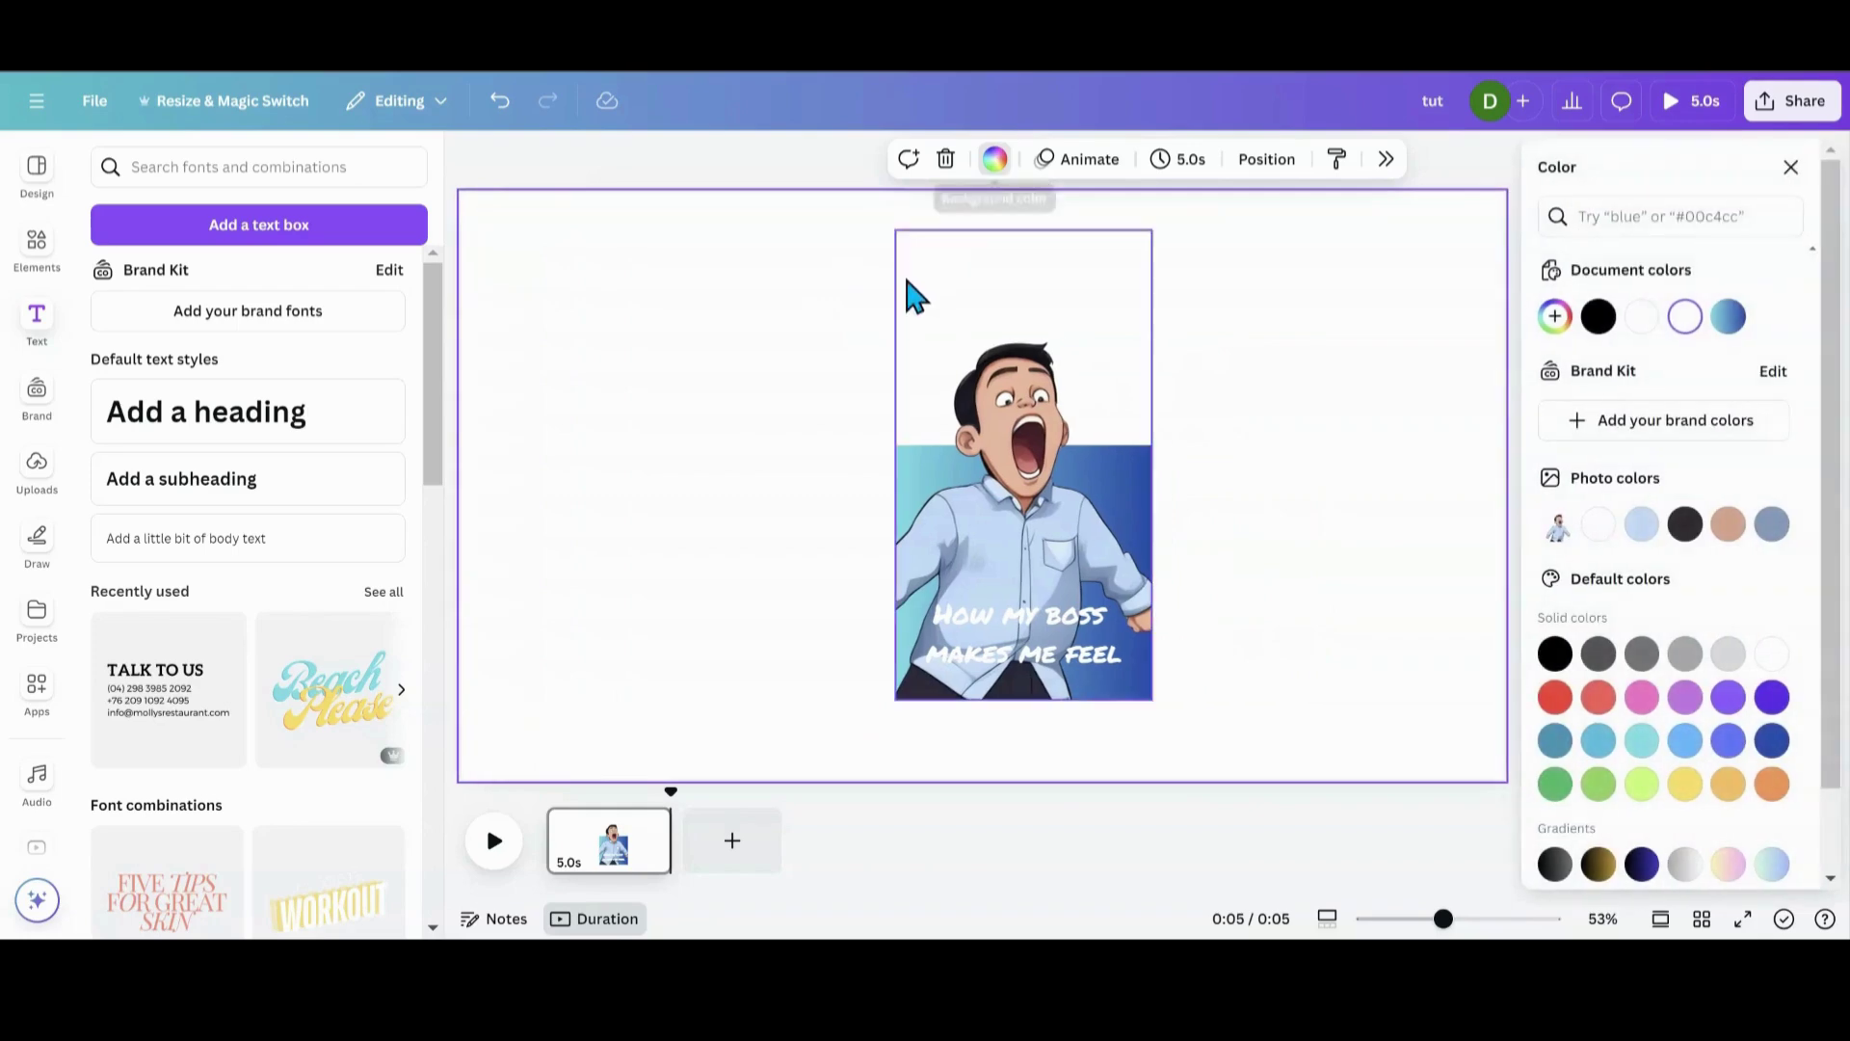
{"action": "left_click", "coordinate": [1642, 699]}
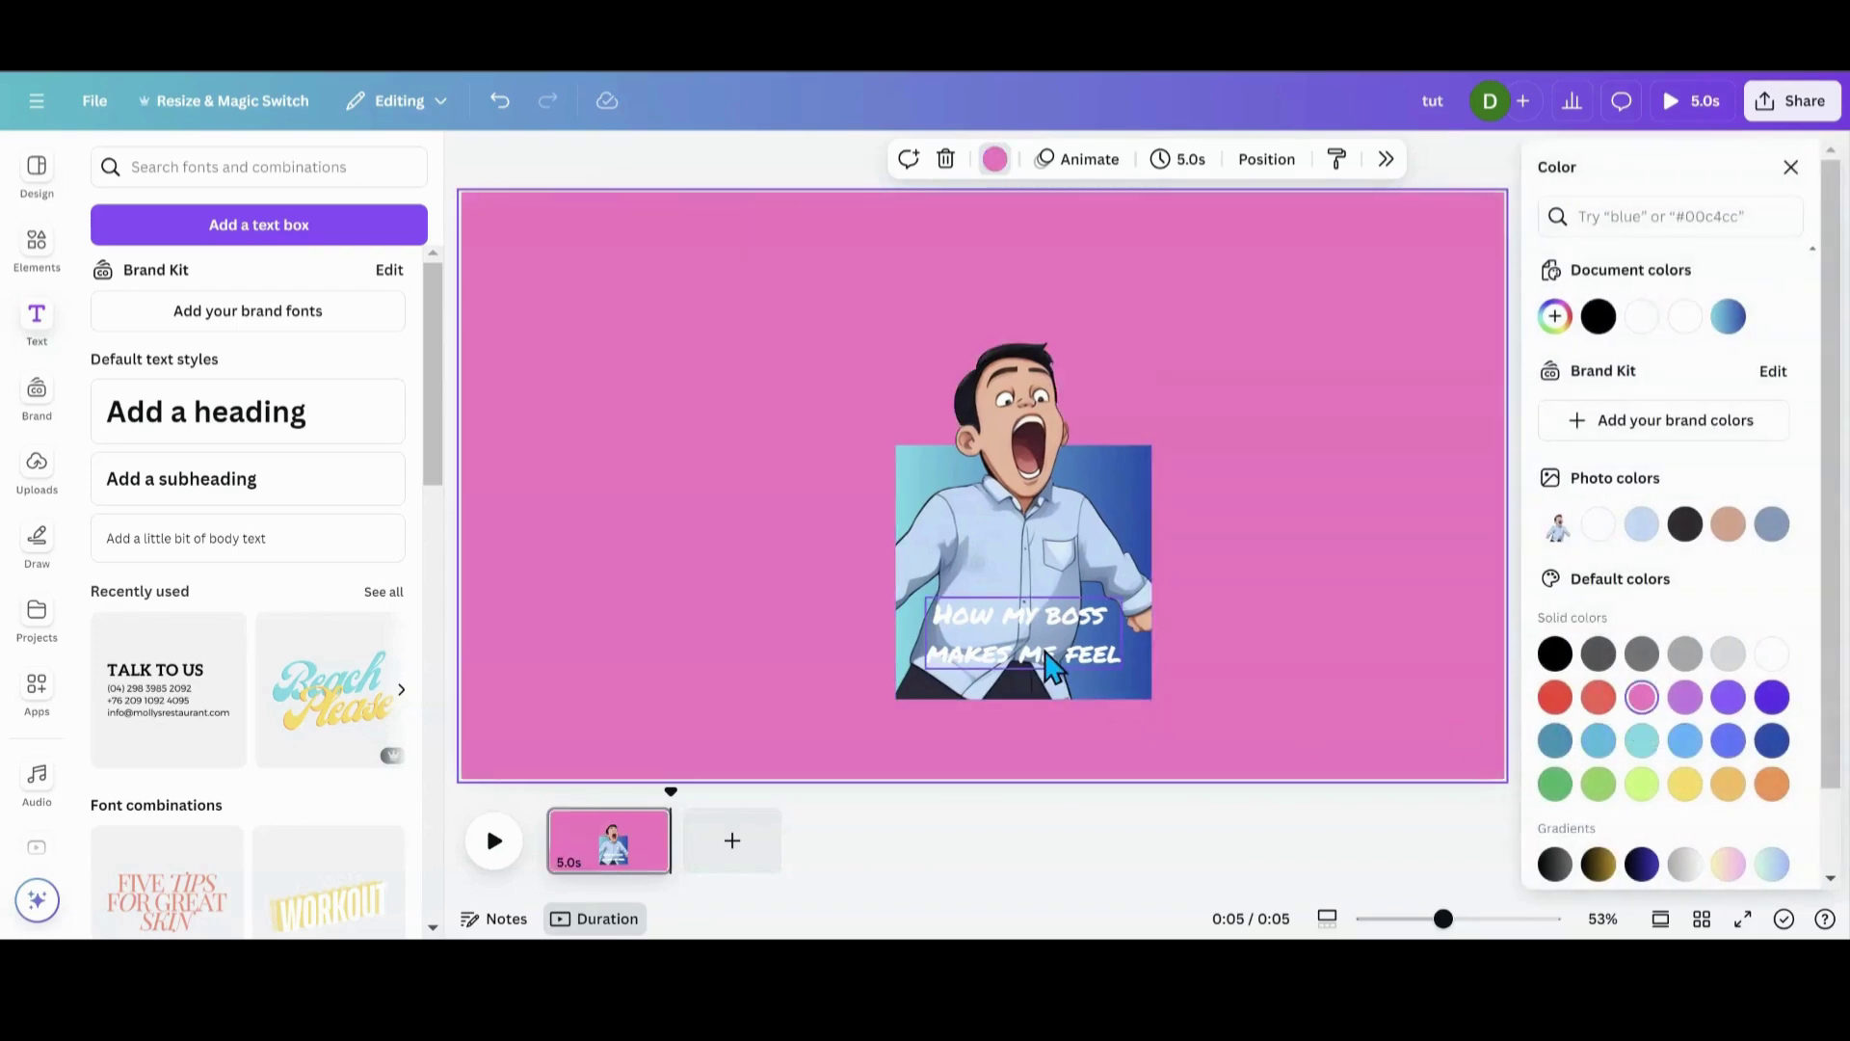
- Centre the caption over the character and give it a black Shadow effect
{"action": "left_click_drag", "start_coordinate": [1050, 663], "coordinate": [1211, 644]}
{"action": "left_click", "coordinate": [1374, 159]}
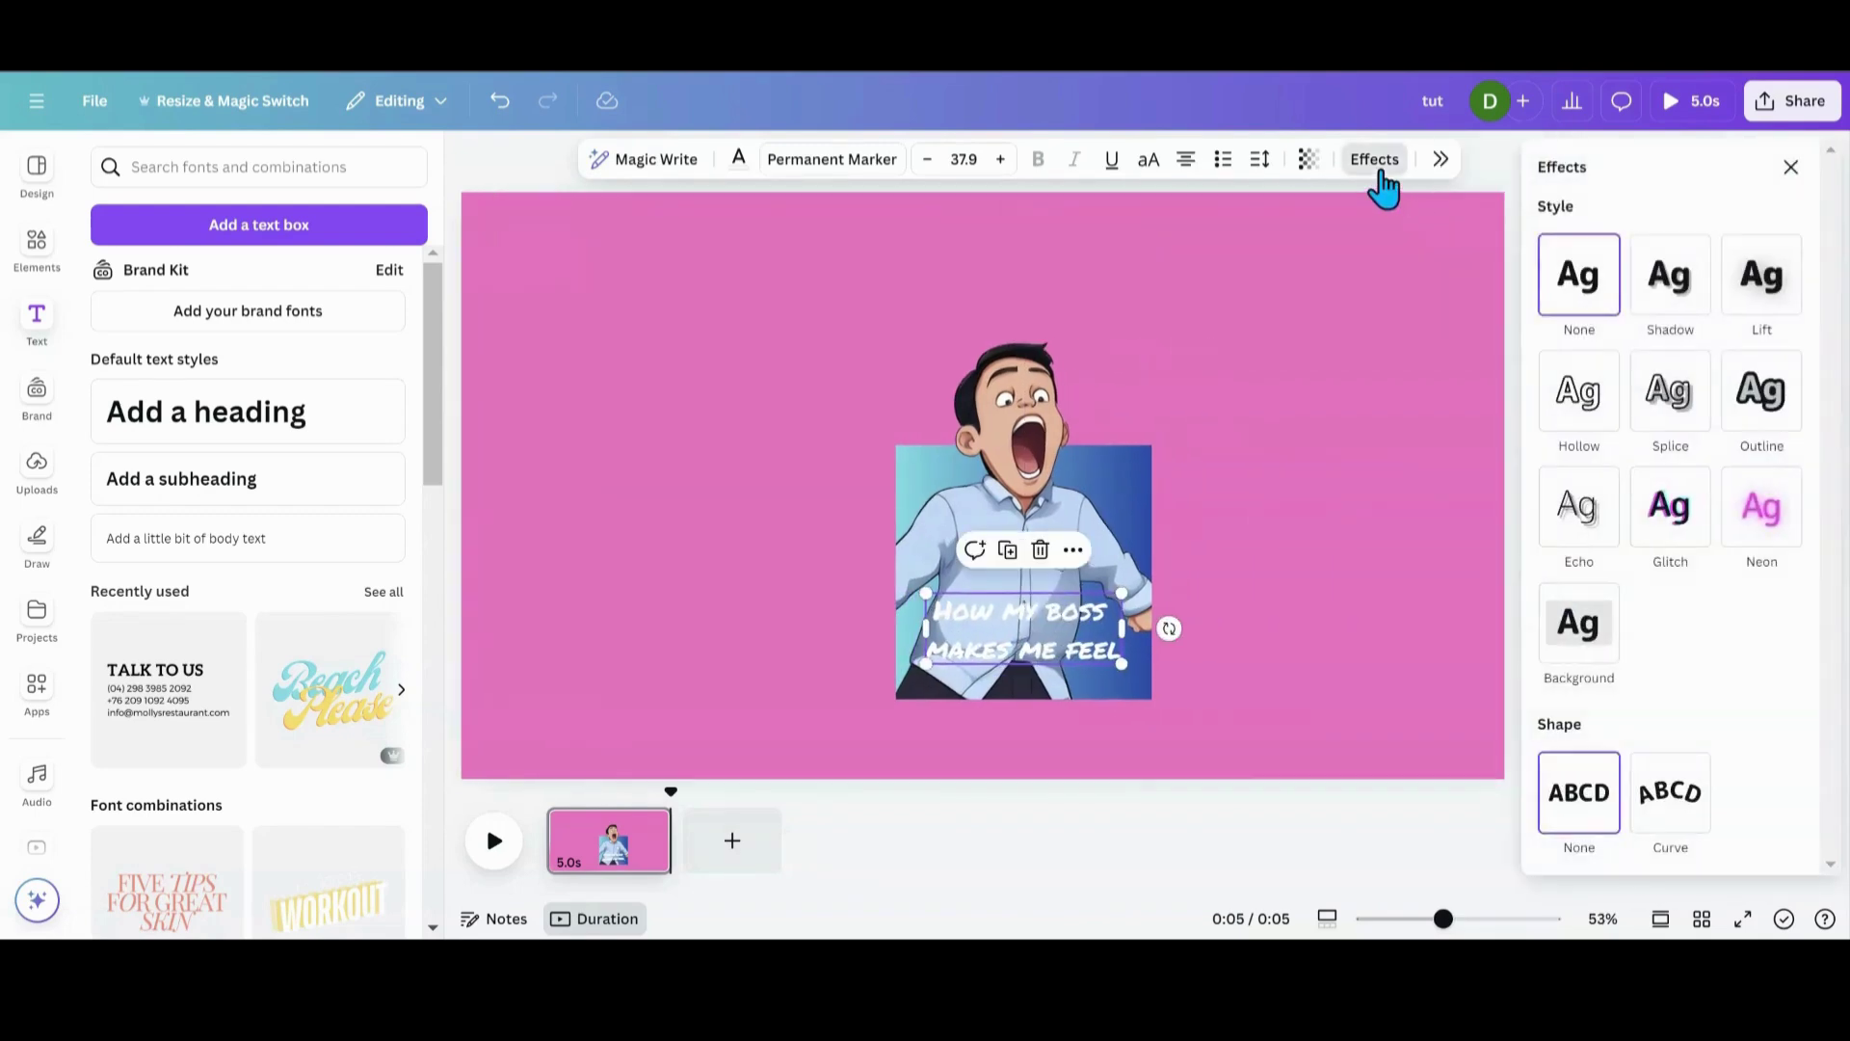
{"action": "left_click", "coordinate": [1669, 309]}
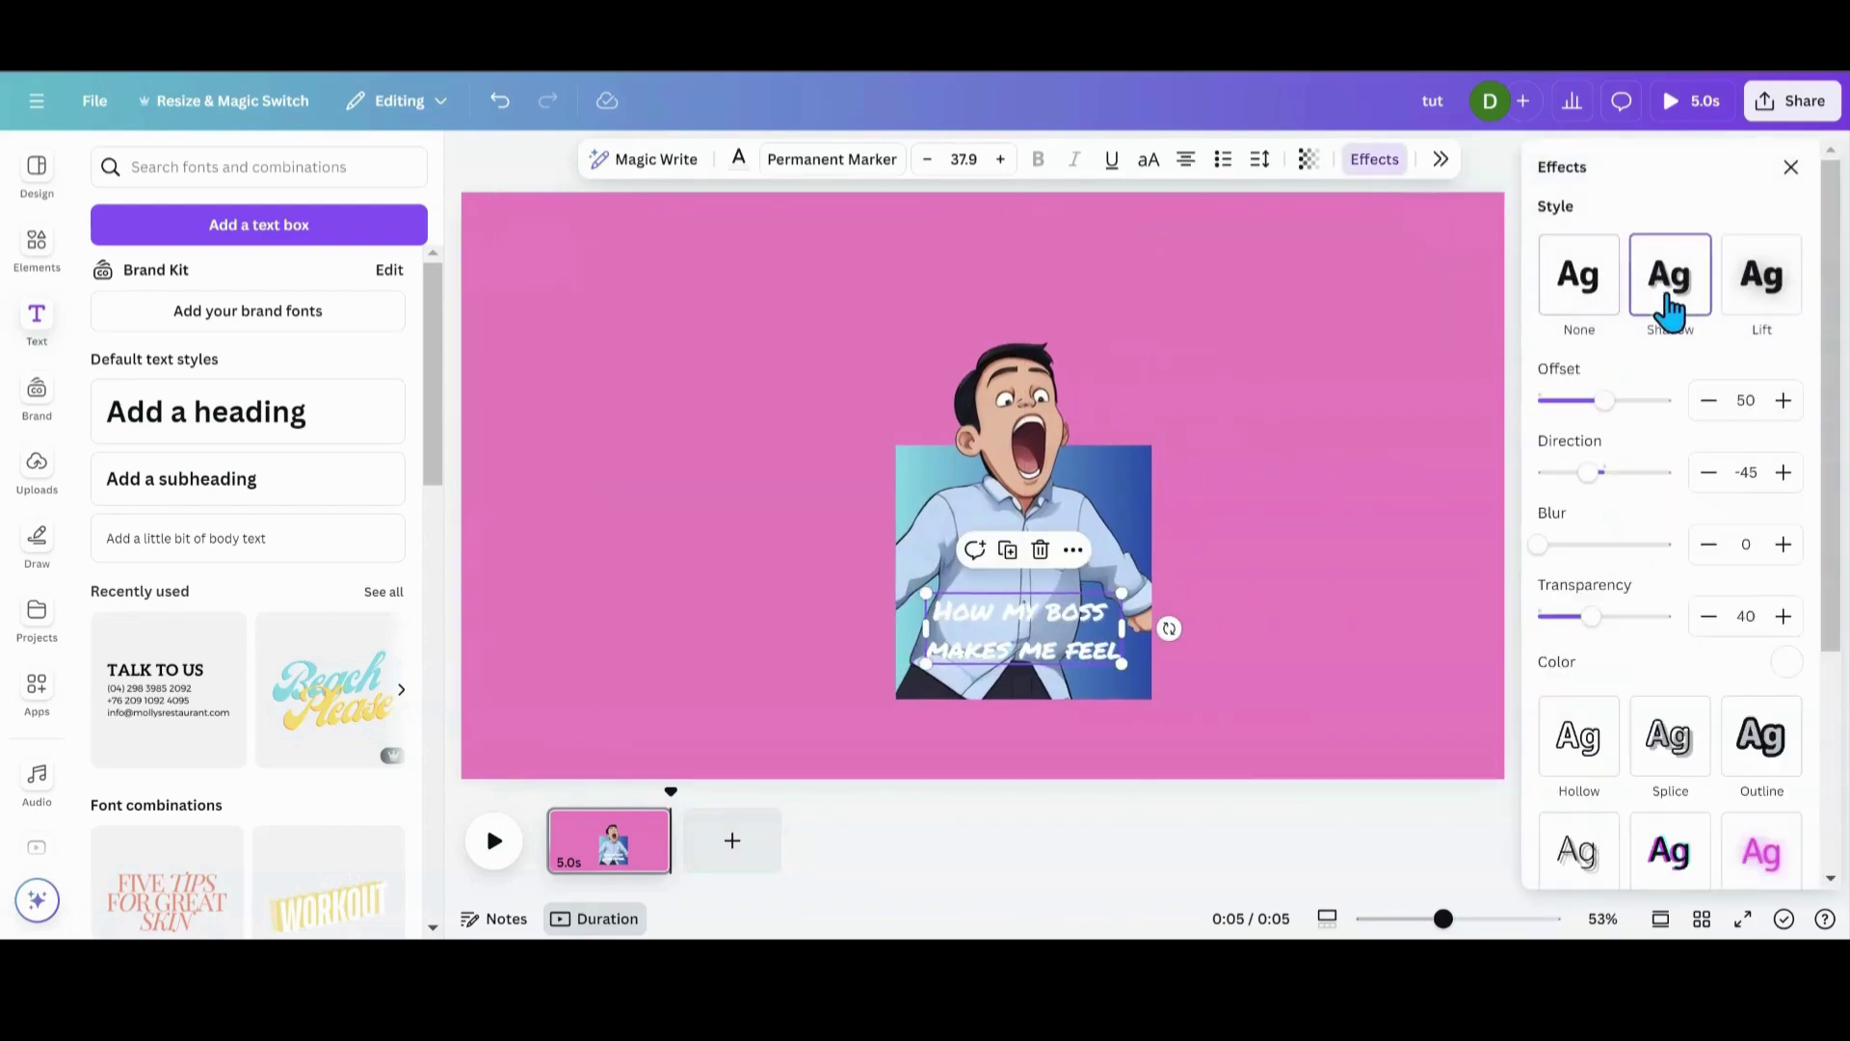
{"action": "left_click", "coordinate": [1787, 663]}
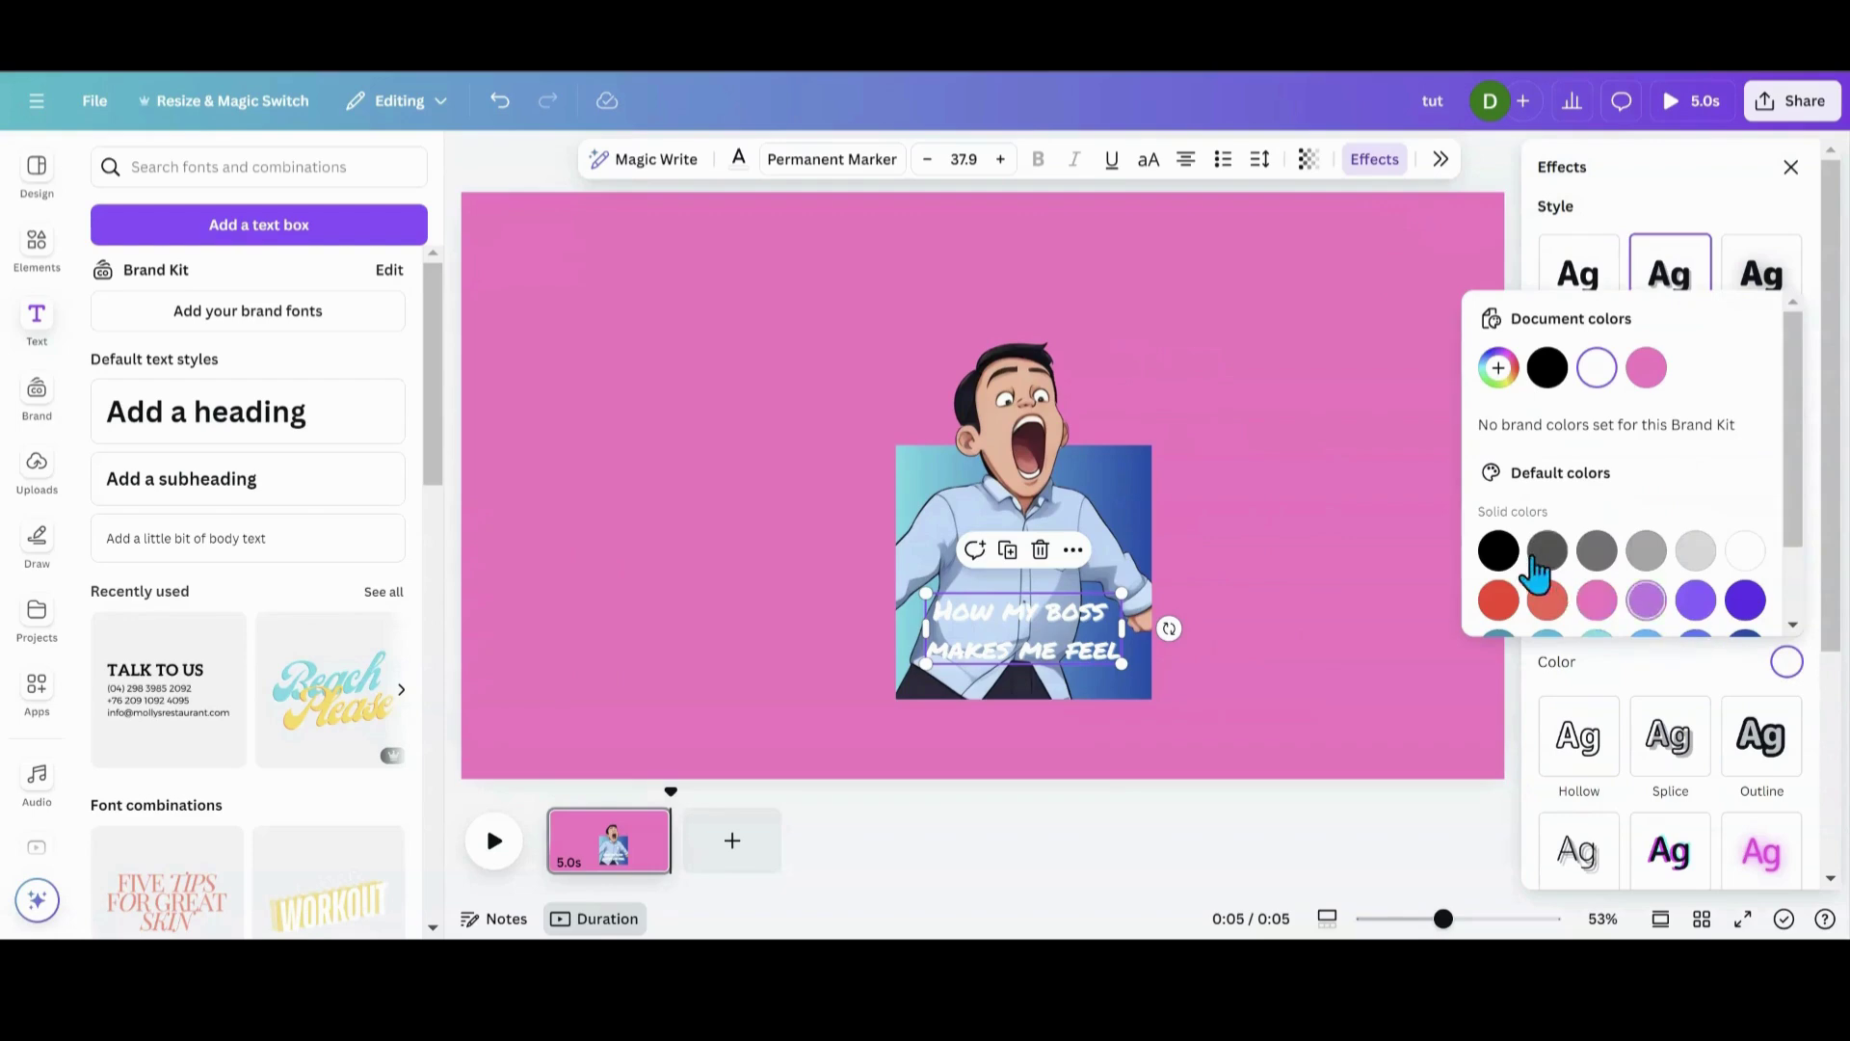
{"action": "left_click", "coordinate": [1516, 559]}
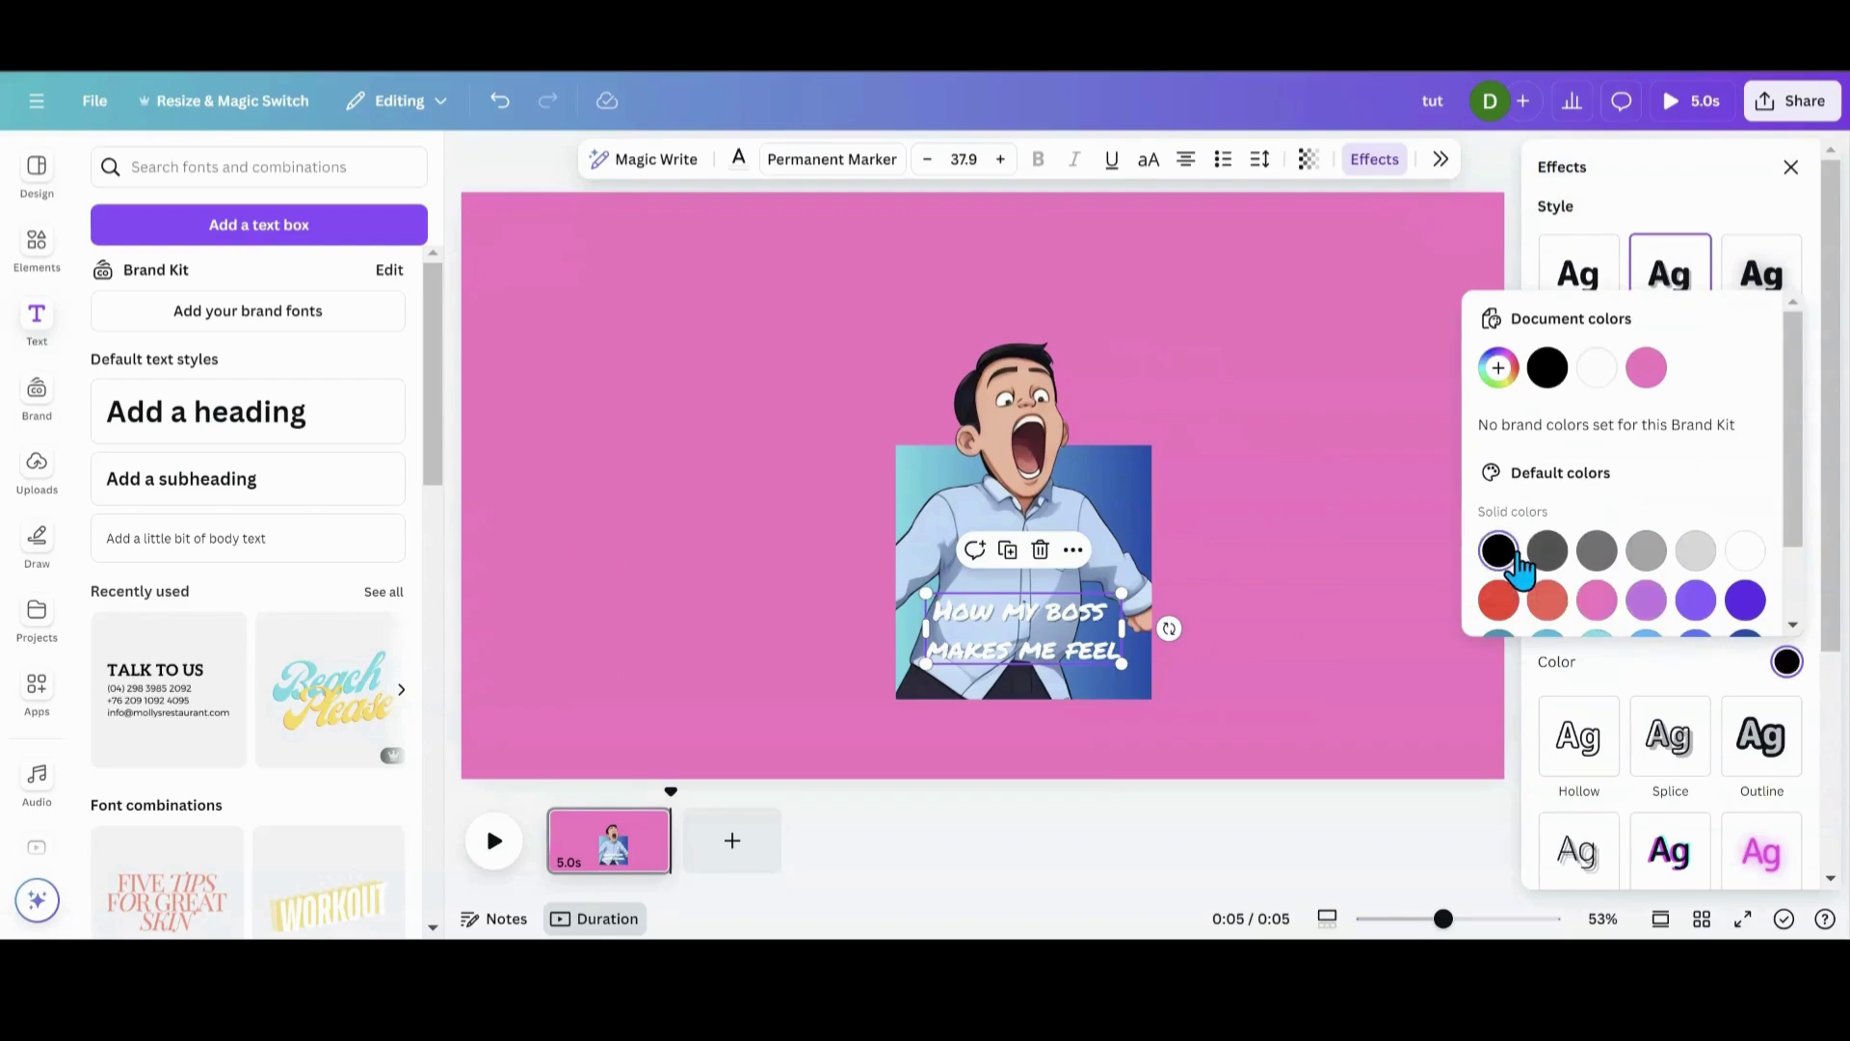
{"action": "left_click", "coordinate": [1321, 710]}
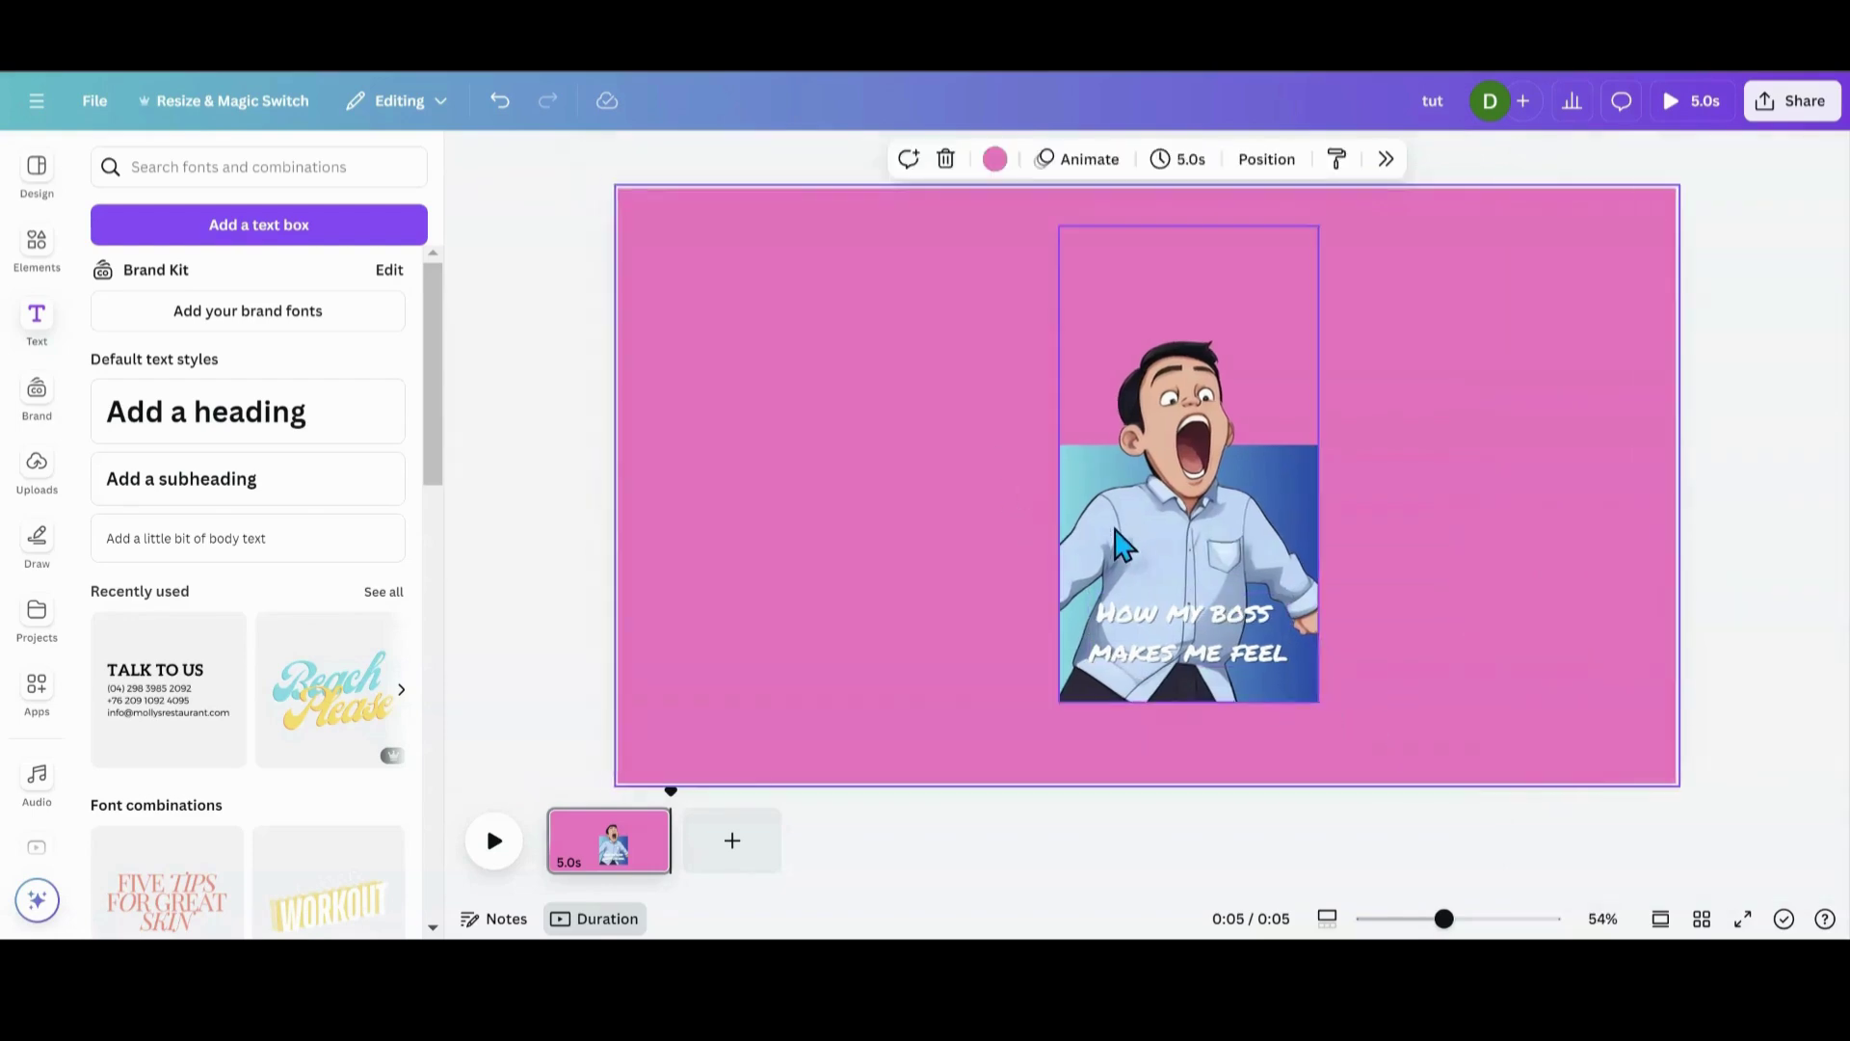
- Download the 'tut' design as a PNG with Transparent background enabled
{"action": "left_click", "coordinate": [94, 106]}
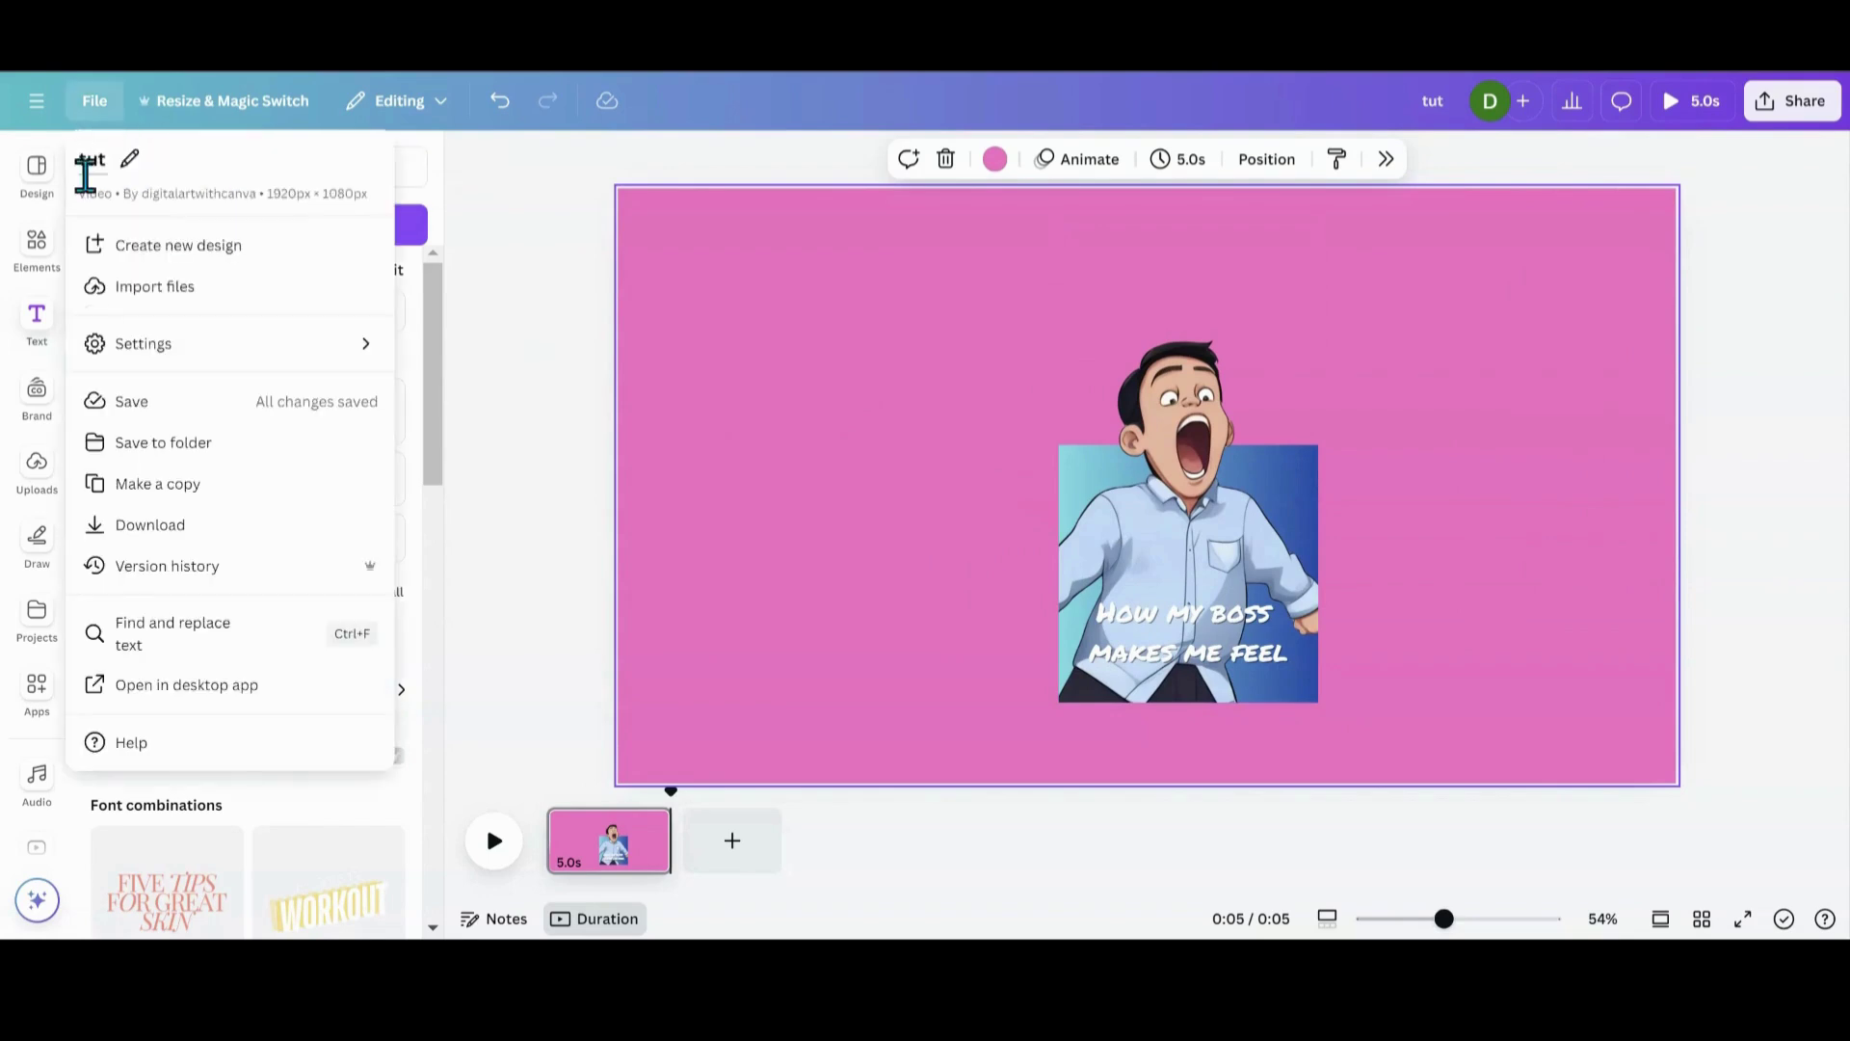
{"action": "left_click", "coordinate": [144, 529]}
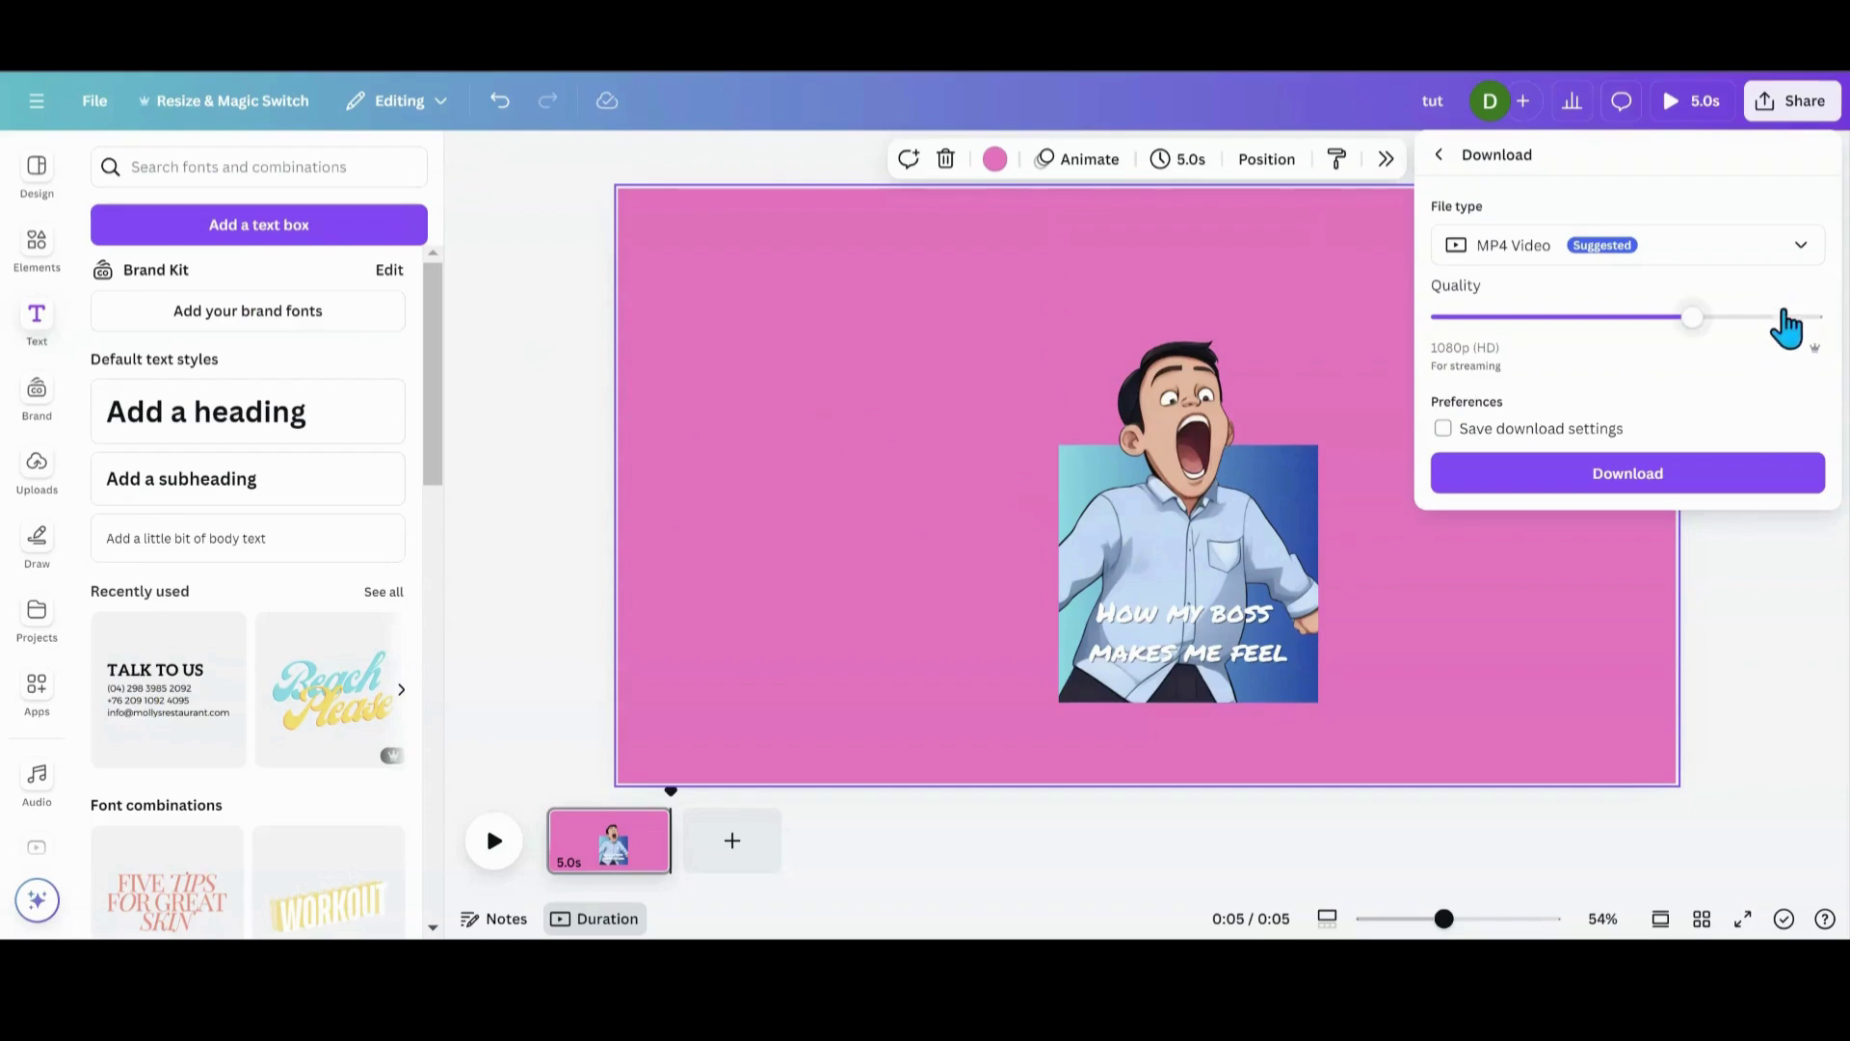
{"action": "left_click", "coordinate": [1801, 253]}
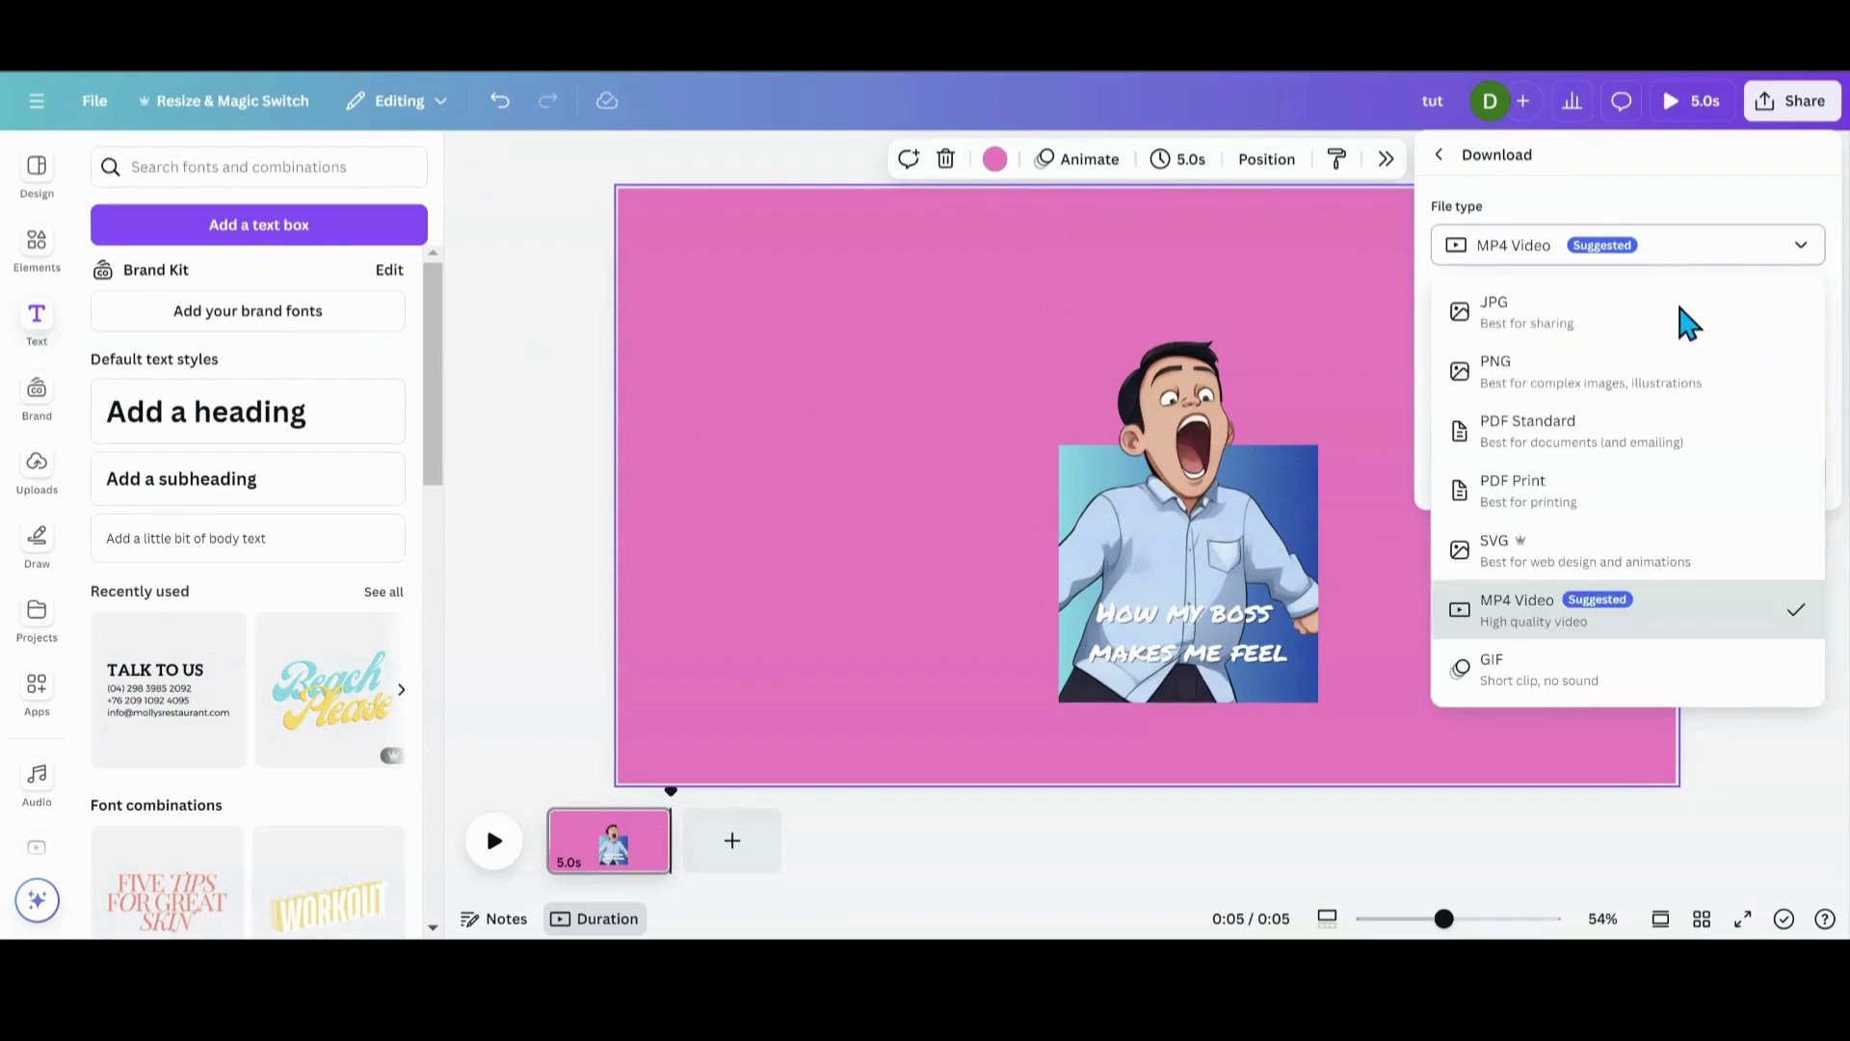
{"action": "left_click", "coordinate": [1648, 390]}
{"action": "left_click", "coordinate": [1443, 385]}
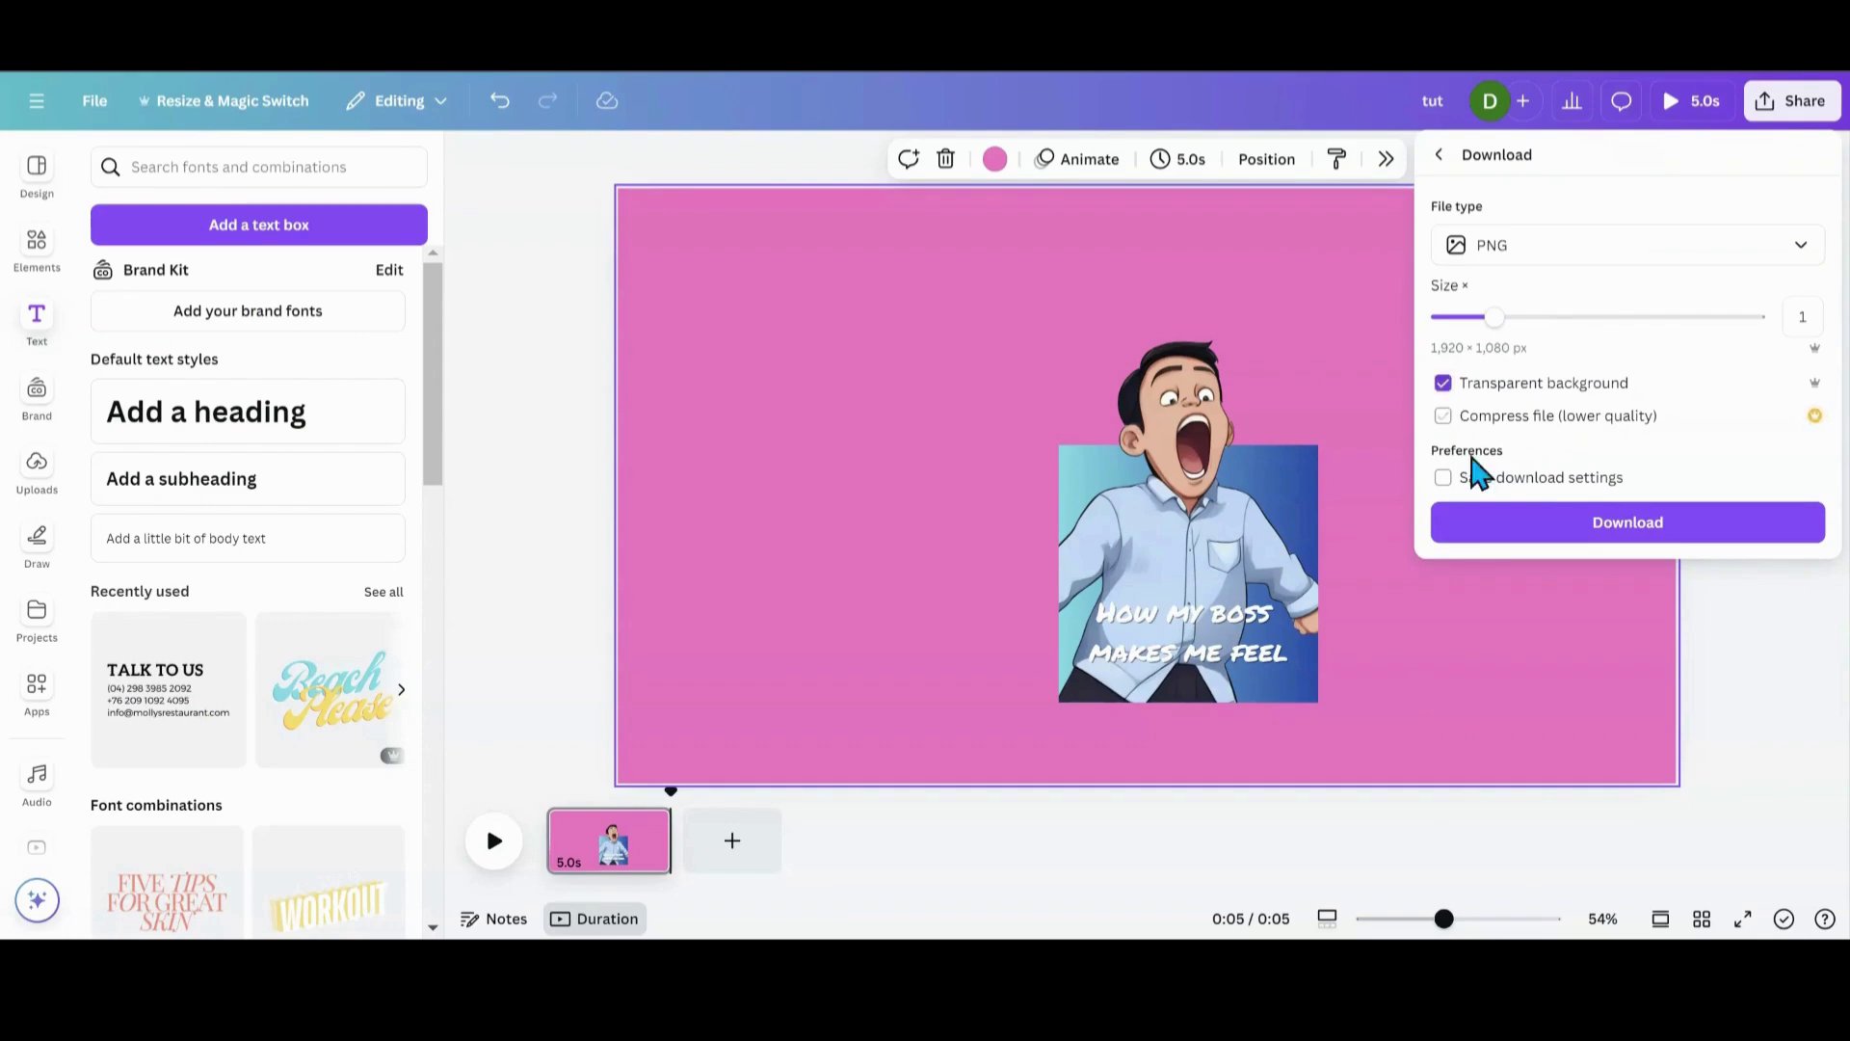
{"action": "left_click", "coordinate": [1600, 526]}
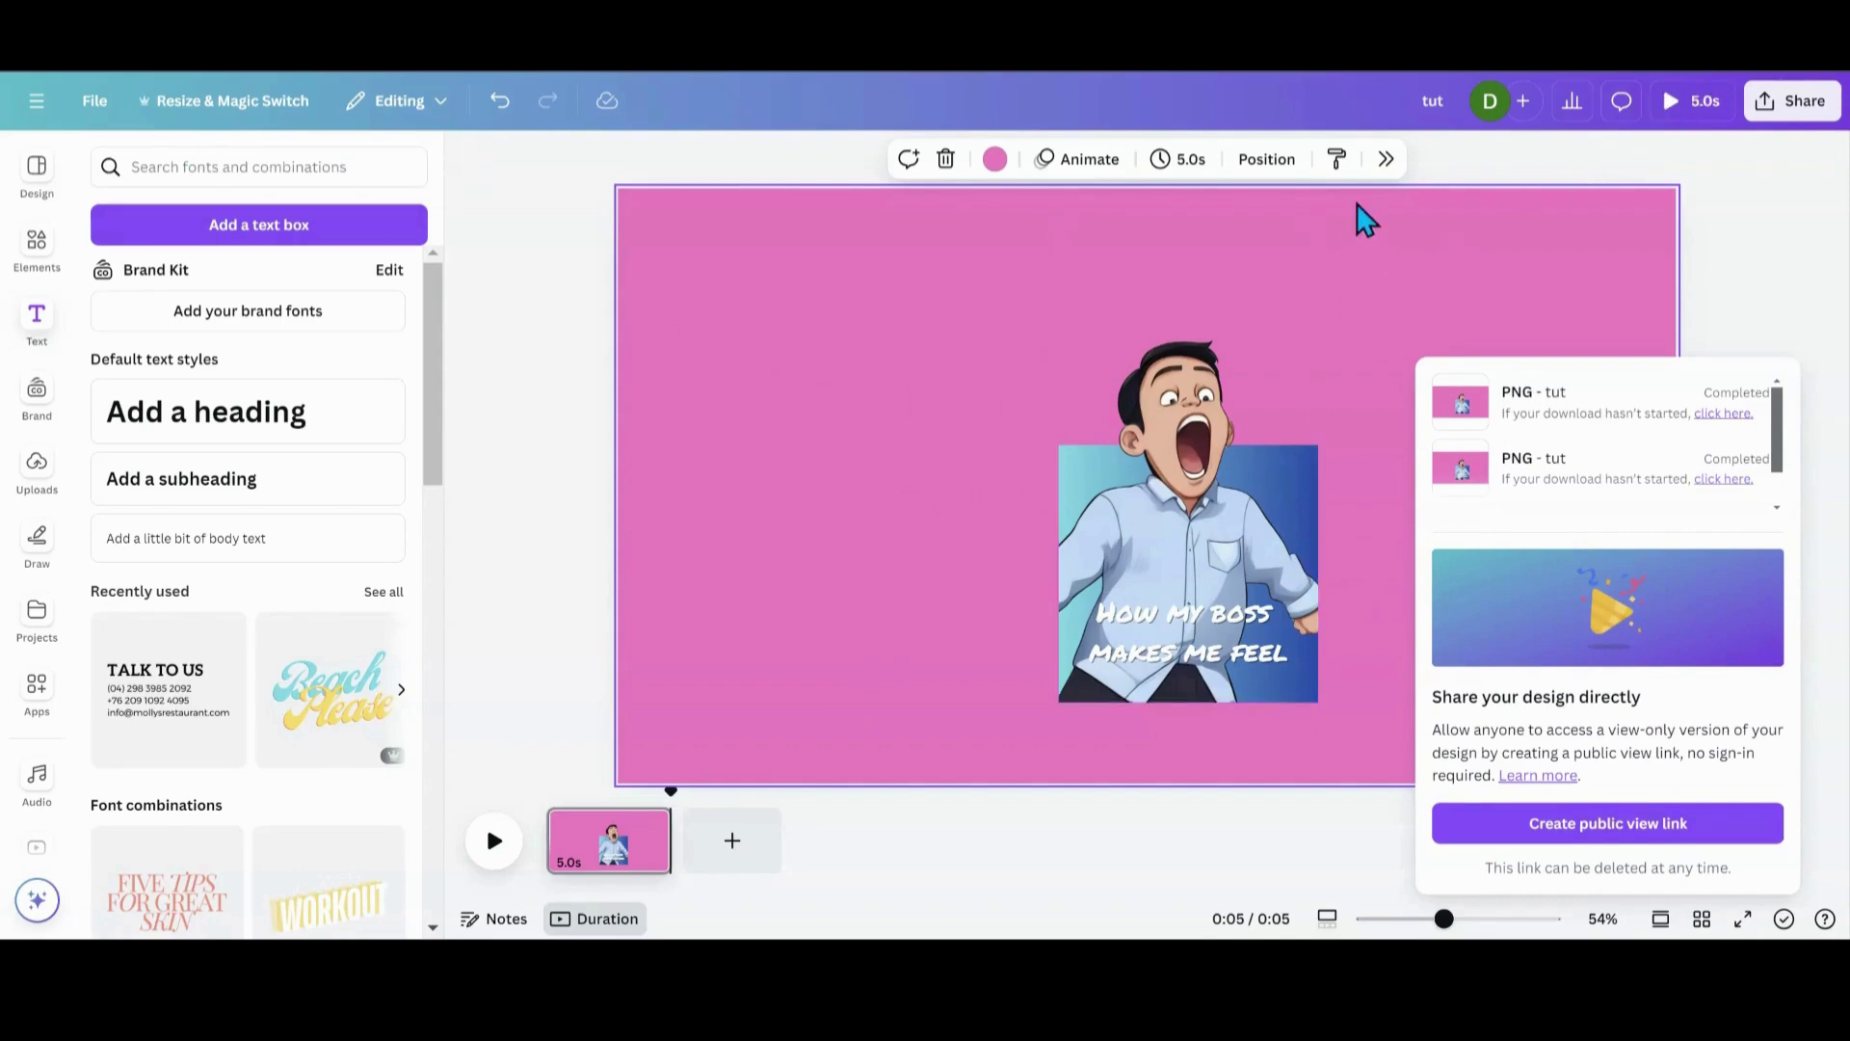
- Upload the exported PNG and add a new page with a light gray background
{"action": "left_click_drag", "start_coordinate": [1426, 188], "coordinate": [718, 493]}
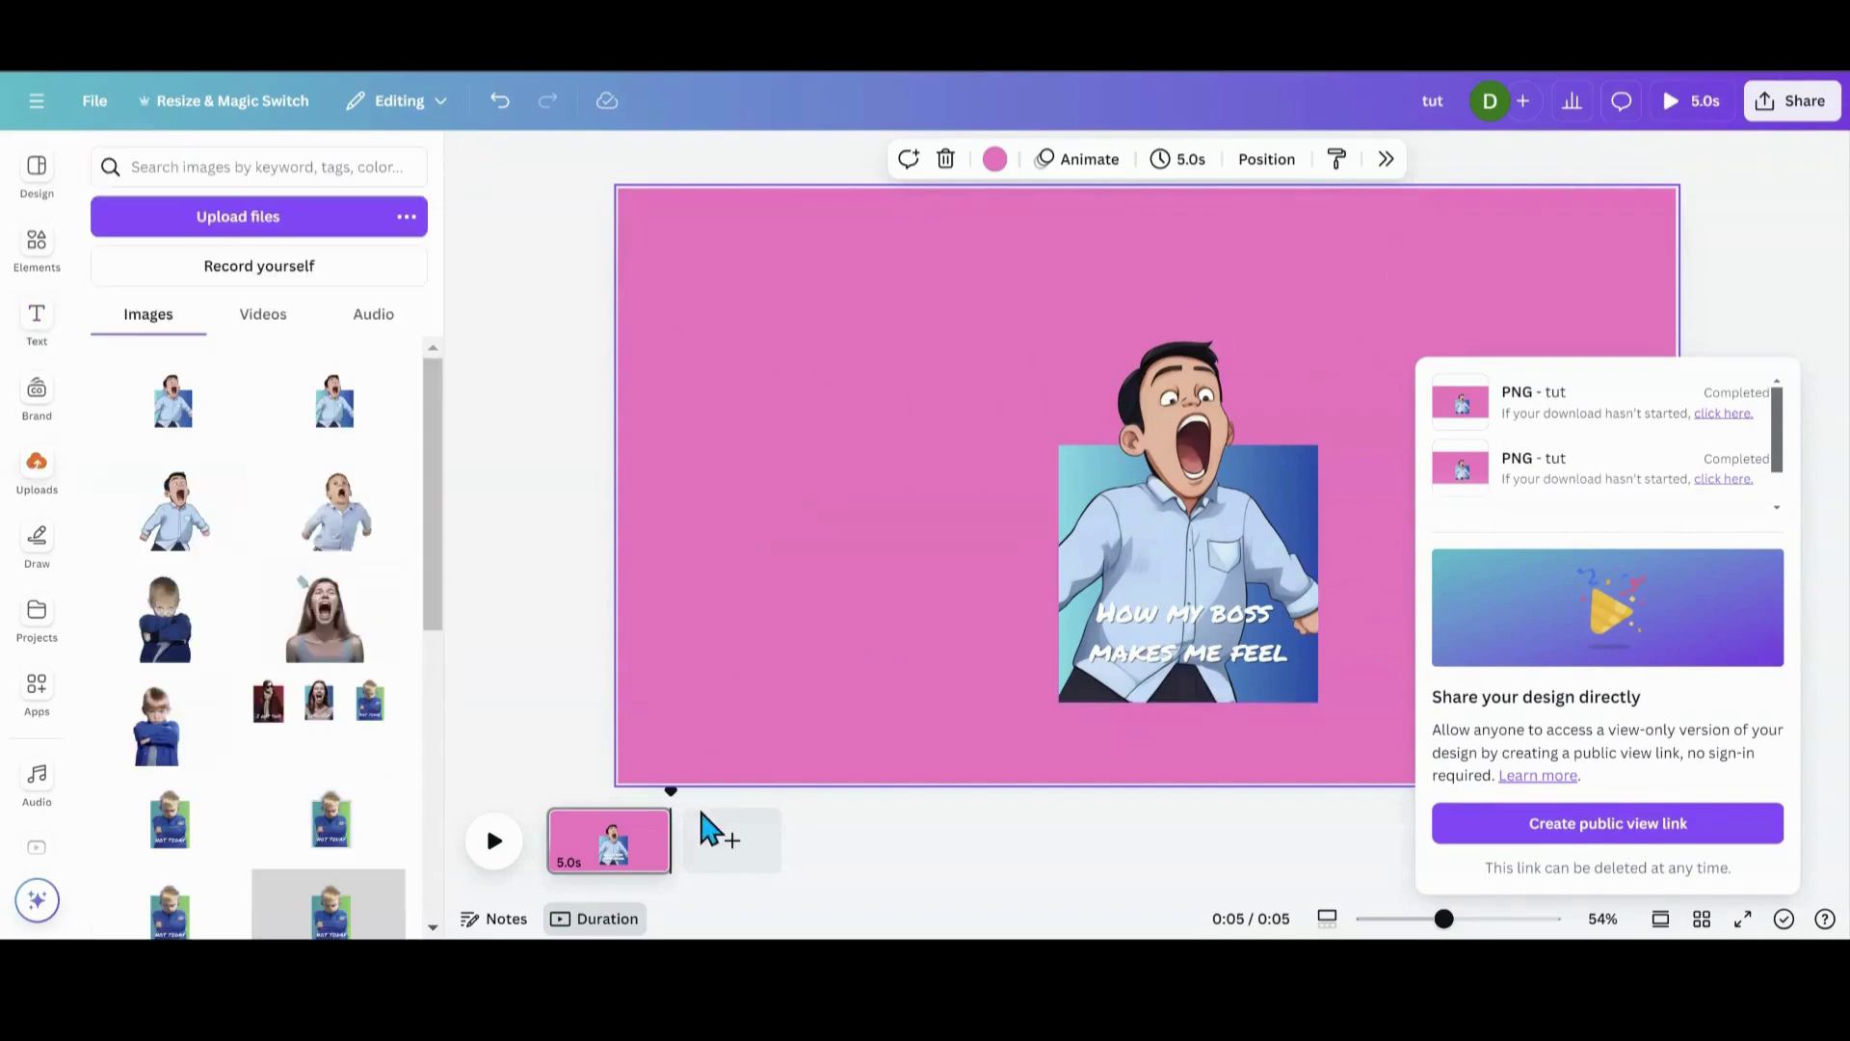
{"action": "left_click", "coordinate": [723, 846]}
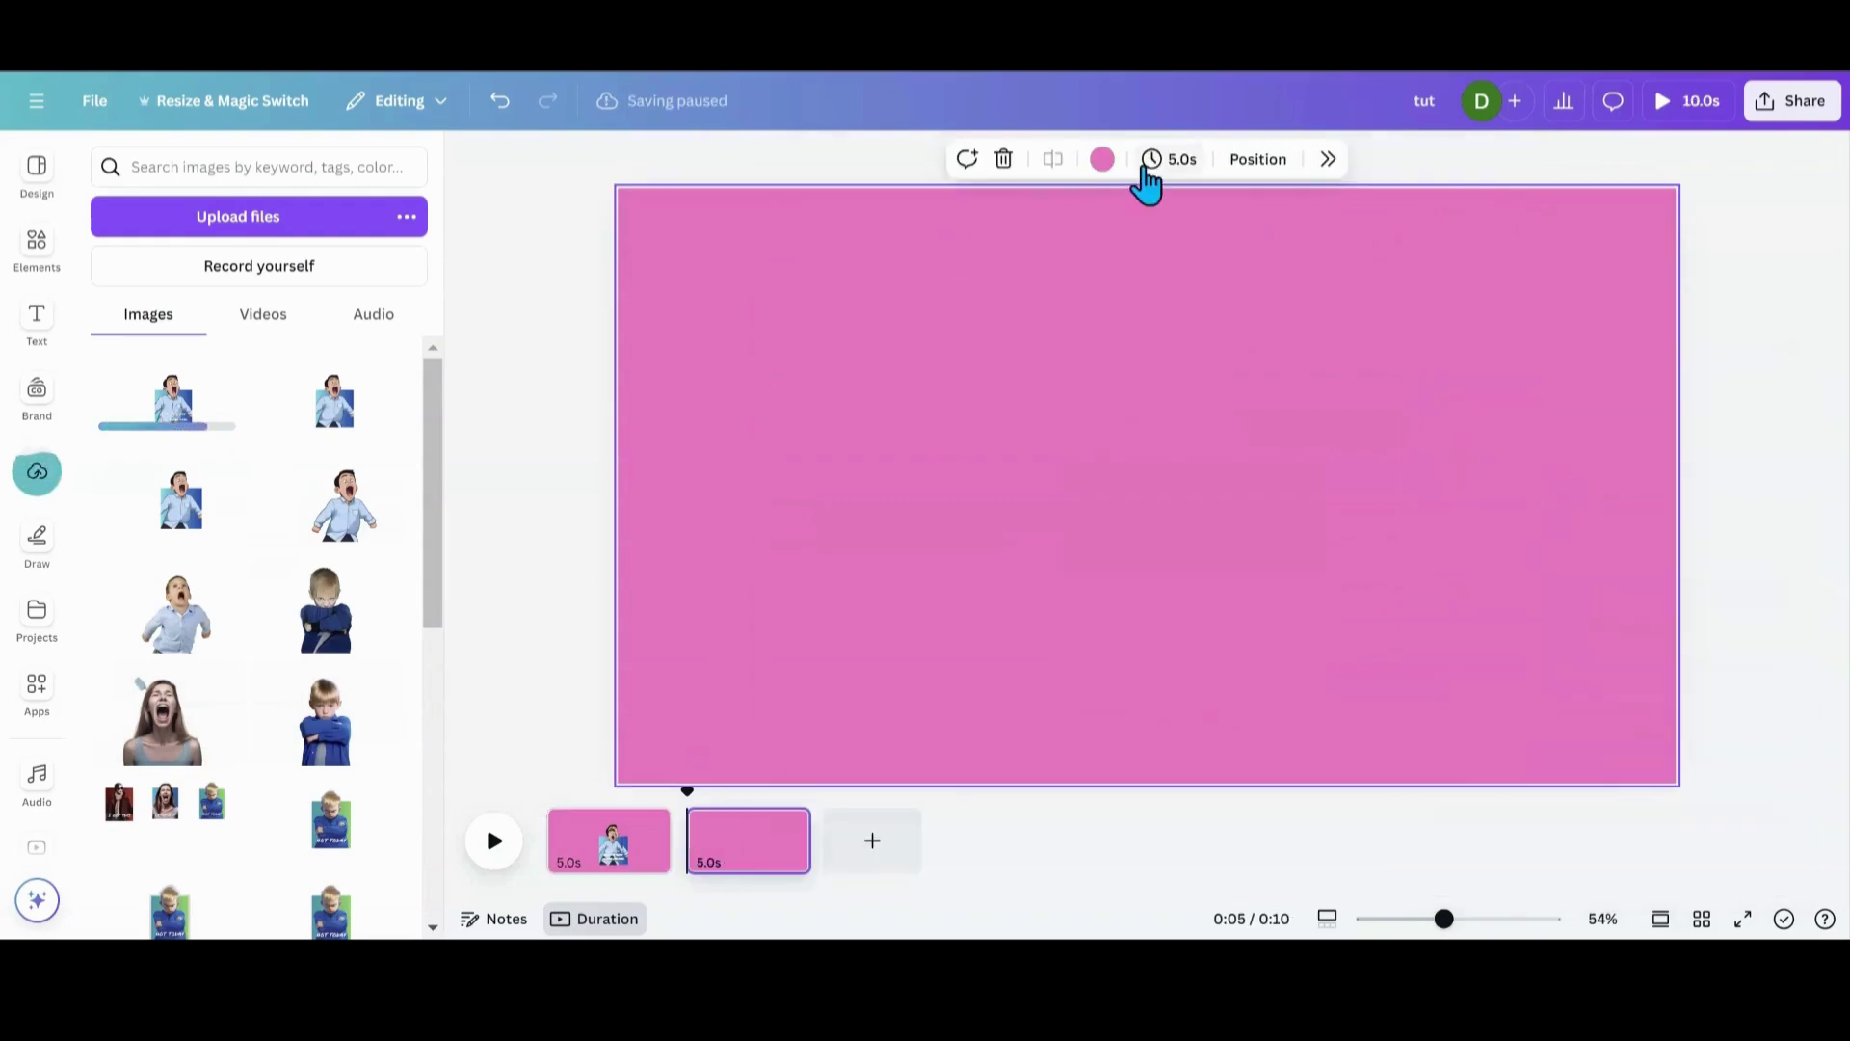
{"action": "left_click", "coordinate": [1103, 161]}
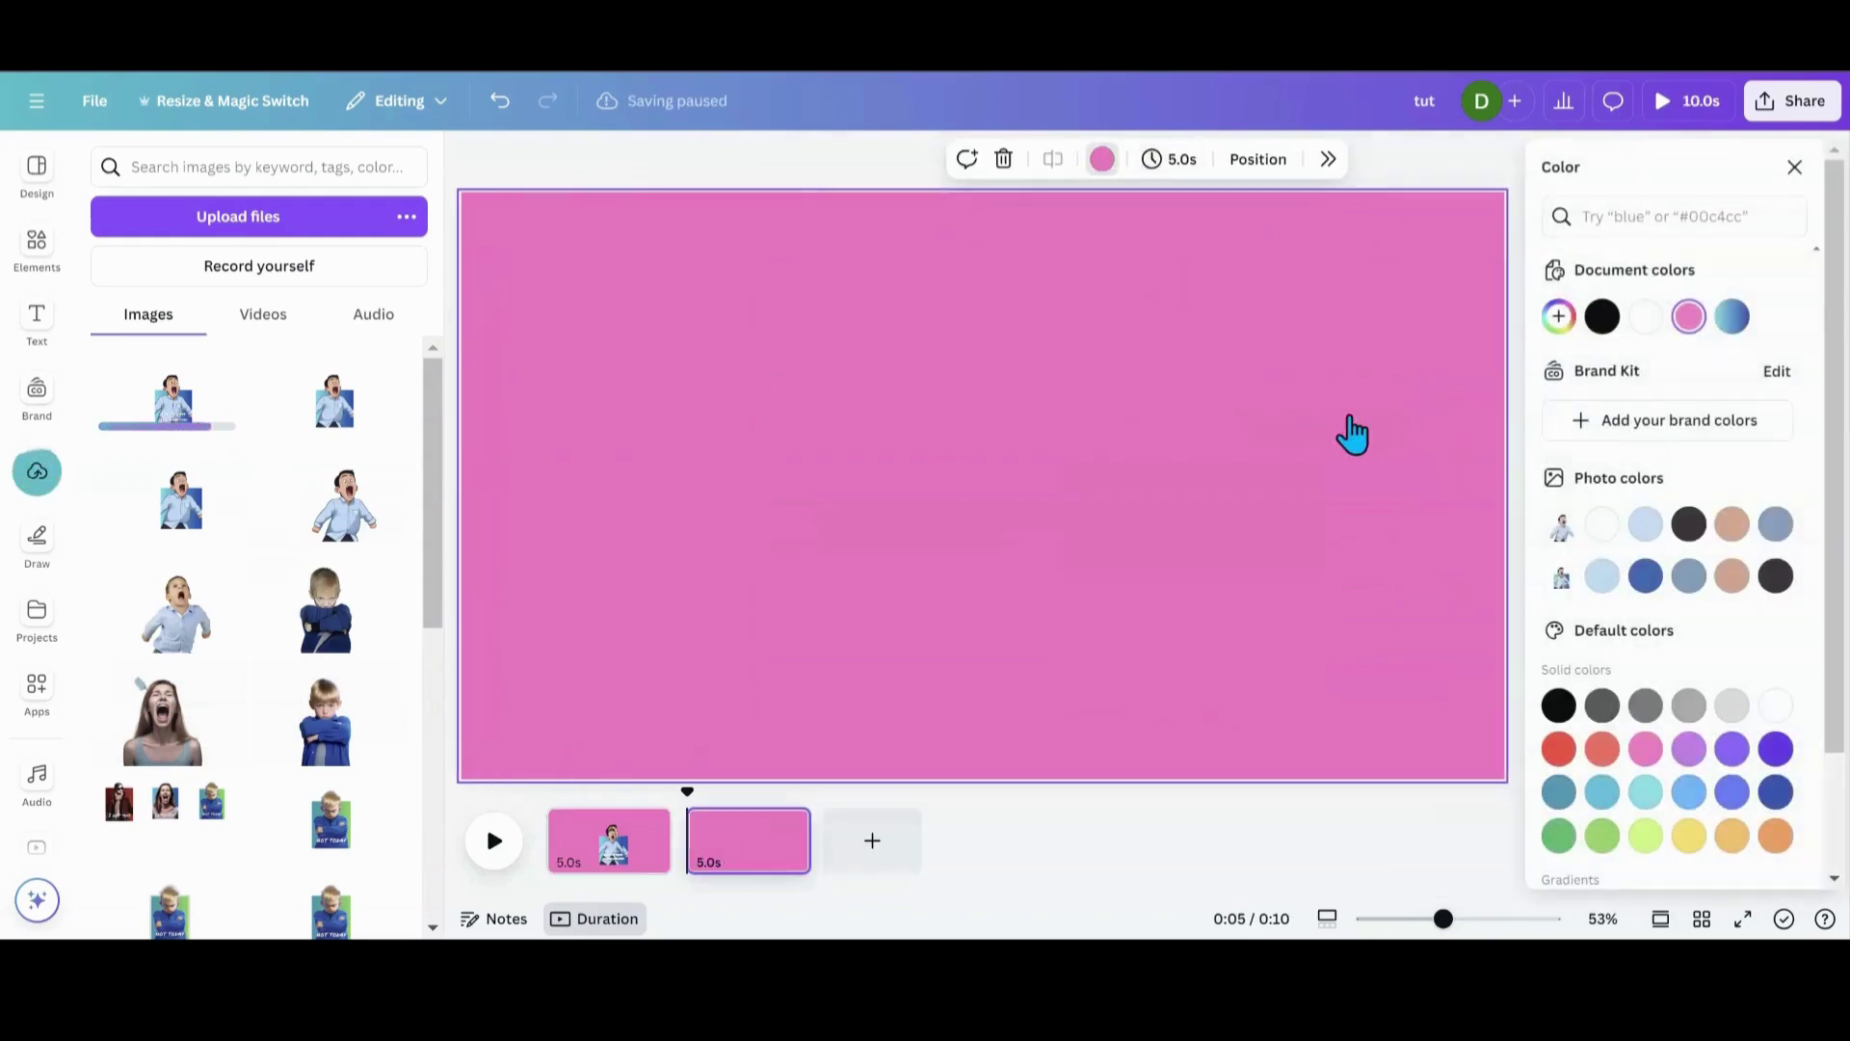
{"action": "left_click", "coordinate": [1601, 528]}
{"action": "left_click", "coordinate": [1642, 525]}
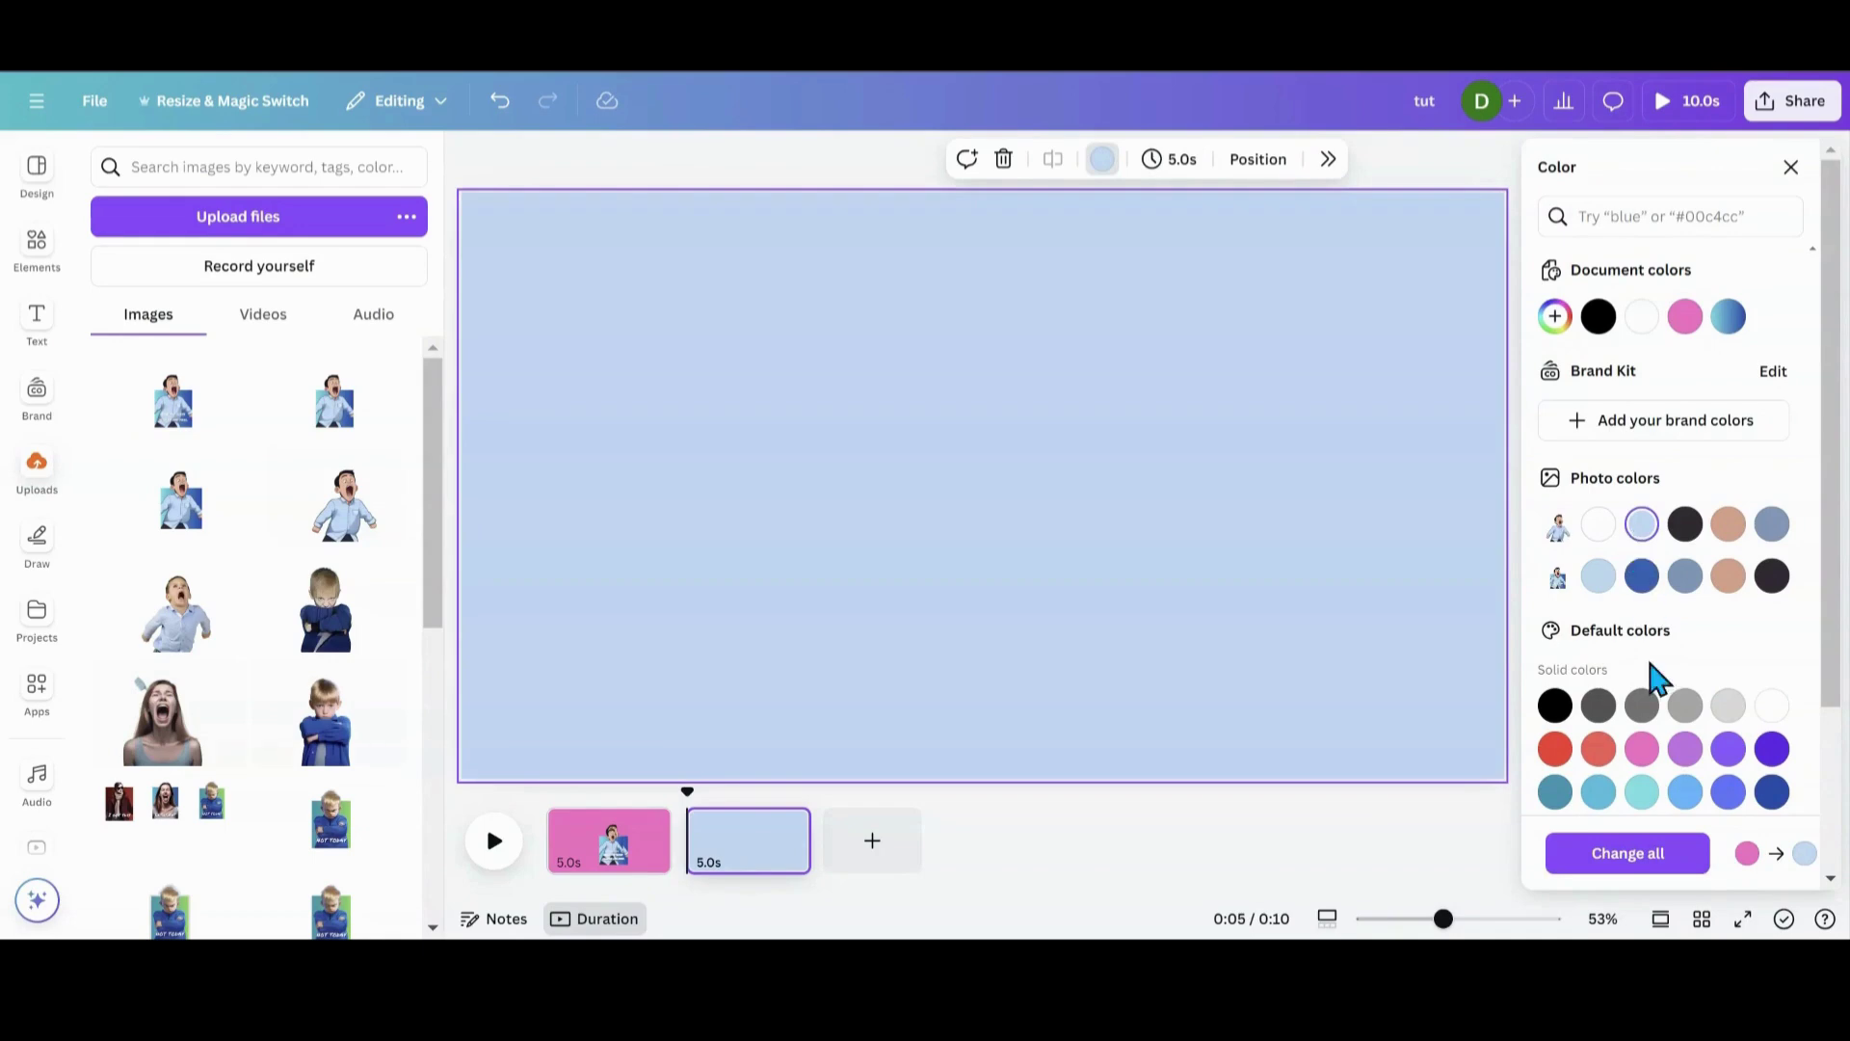
{"action": "left_click", "coordinate": [1685, 705]}
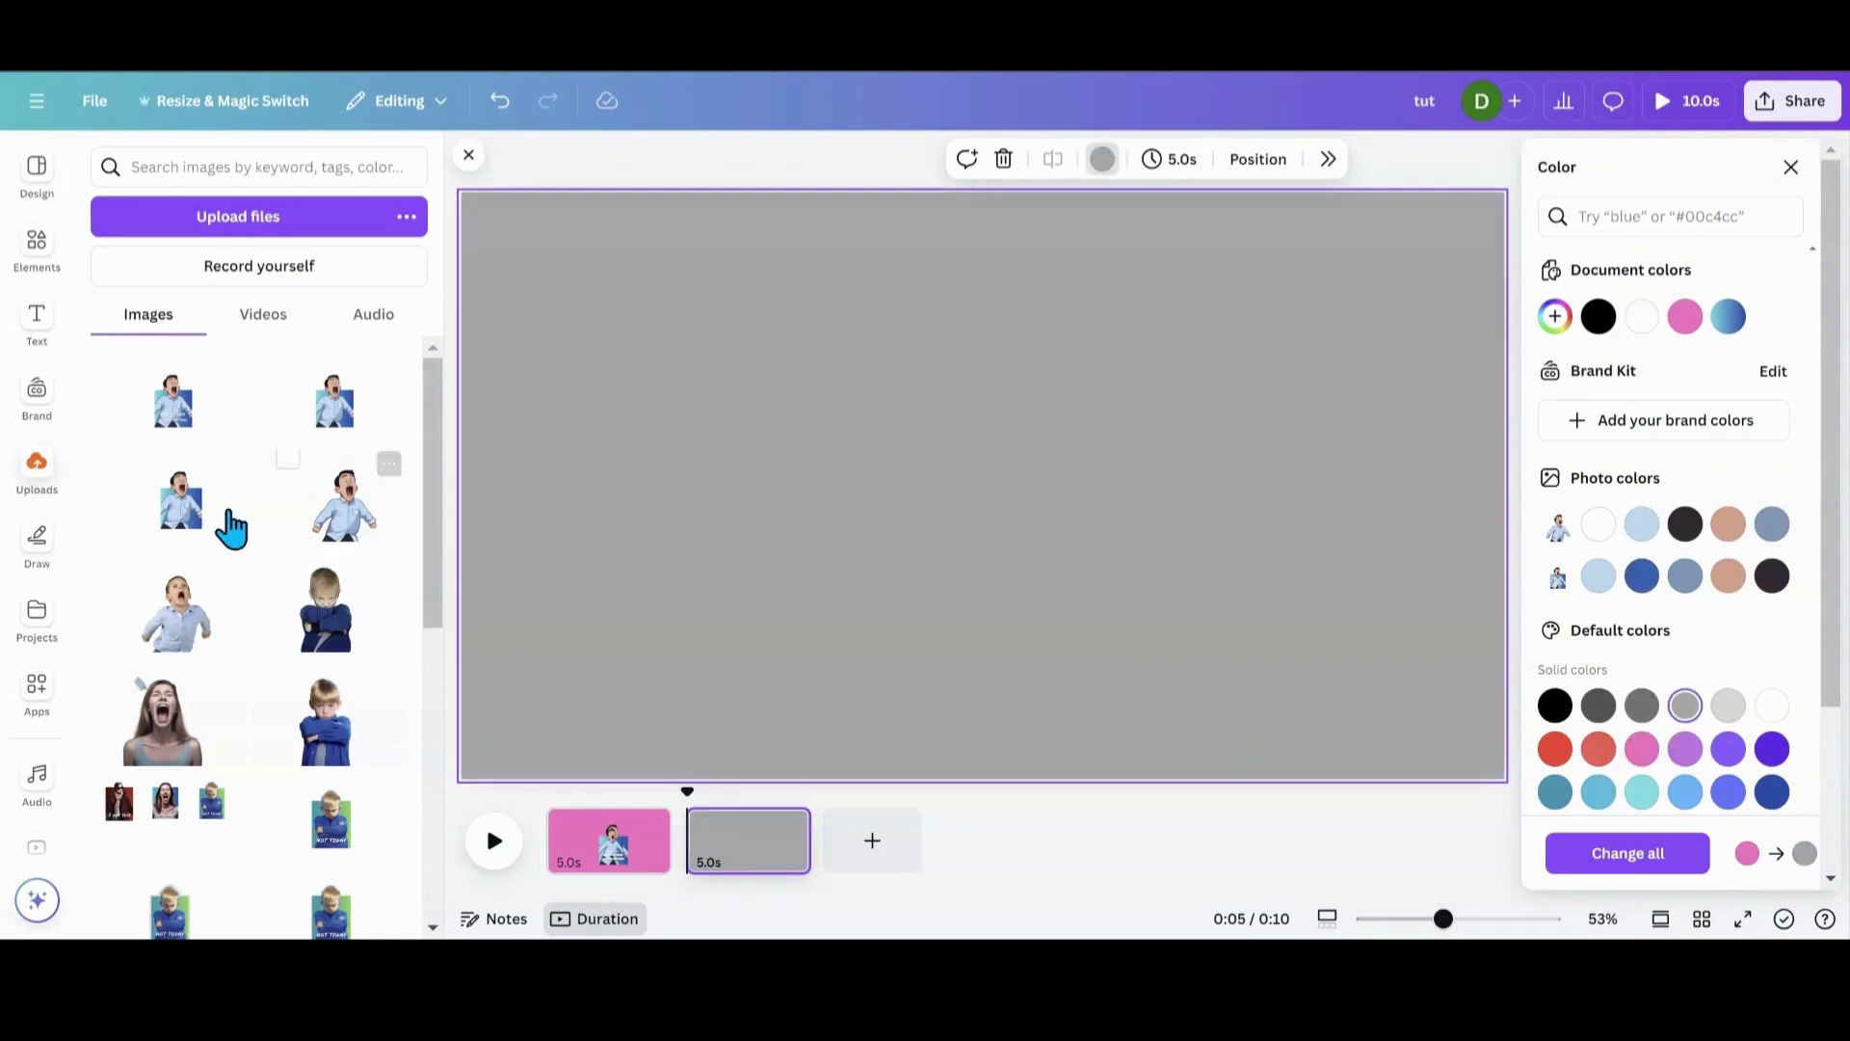
- Place the boss cartoon on the gray page and centre it
{"action": "mouse_move", "coordinate": [164, 424]}
{"action": "left_click_drag", "start_coordinate": [164, 424], "coordinate": [858, 447]}
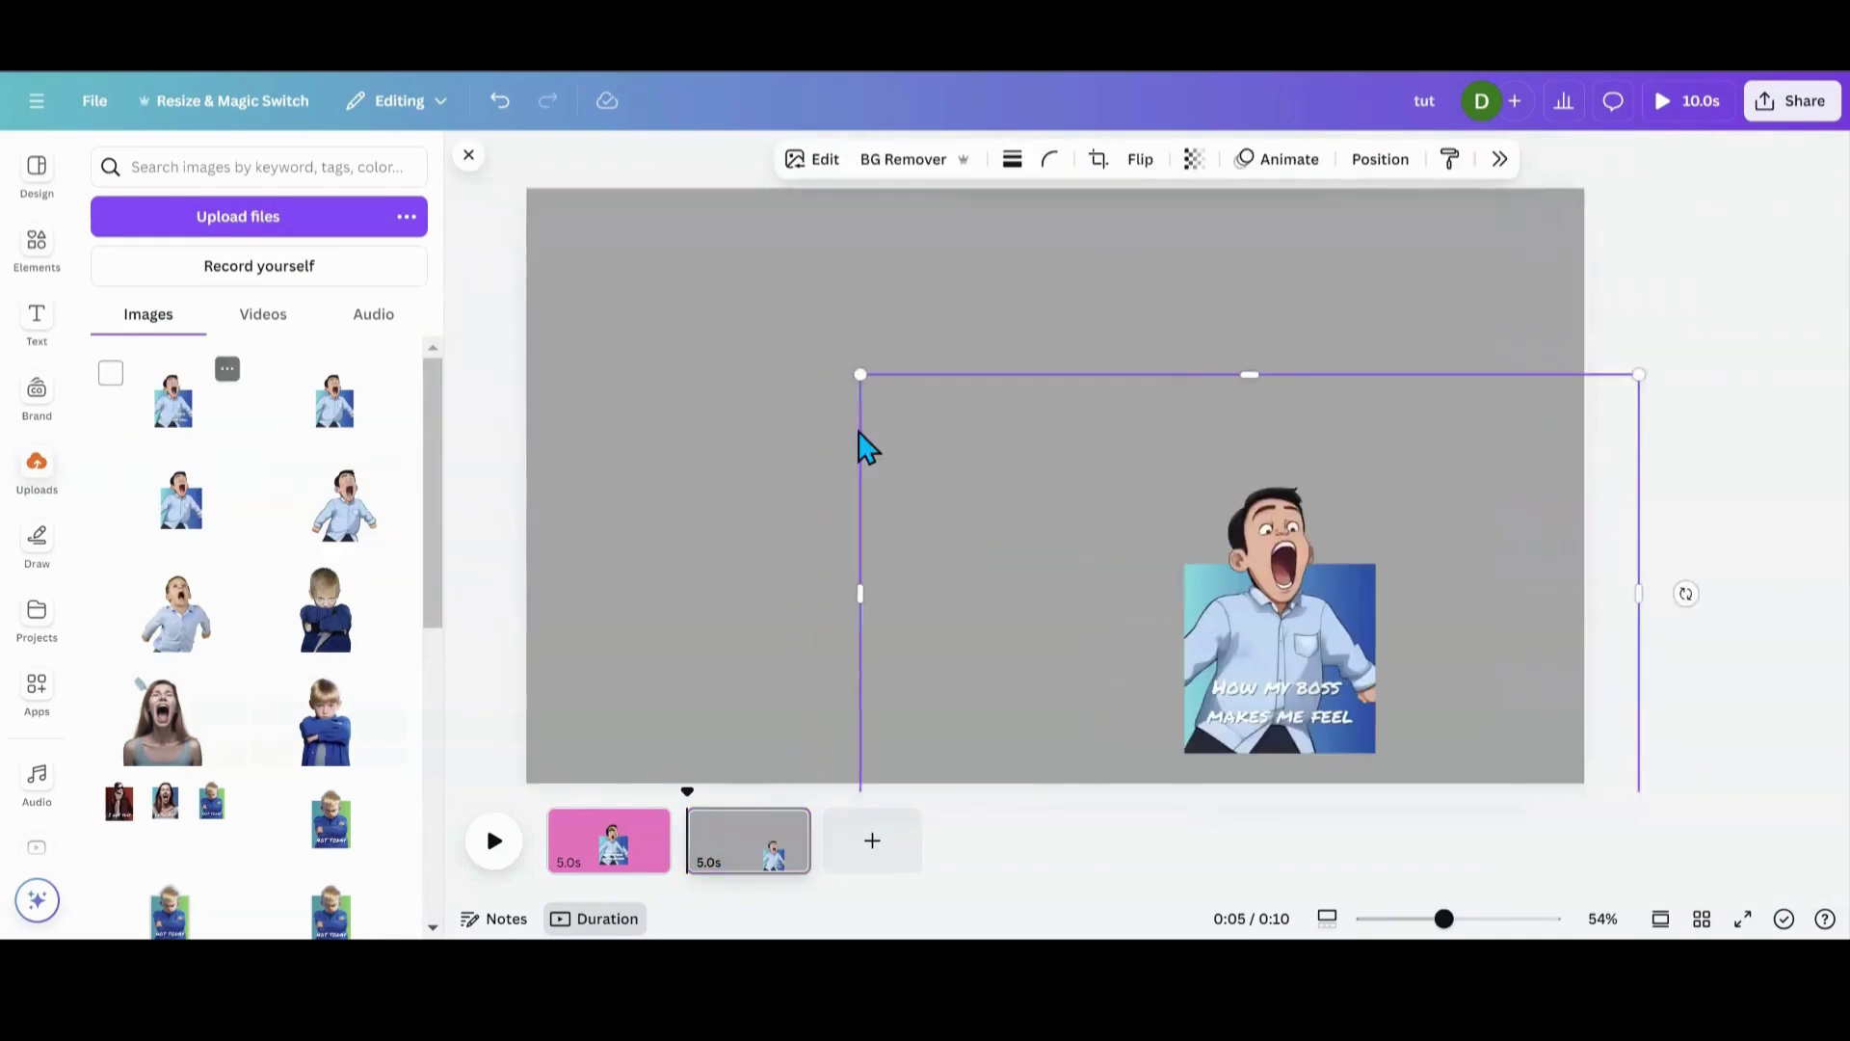
{"action": "left_click_drag", "start_coordinate": [1207, 614], "coordinate": [1048, 479]}
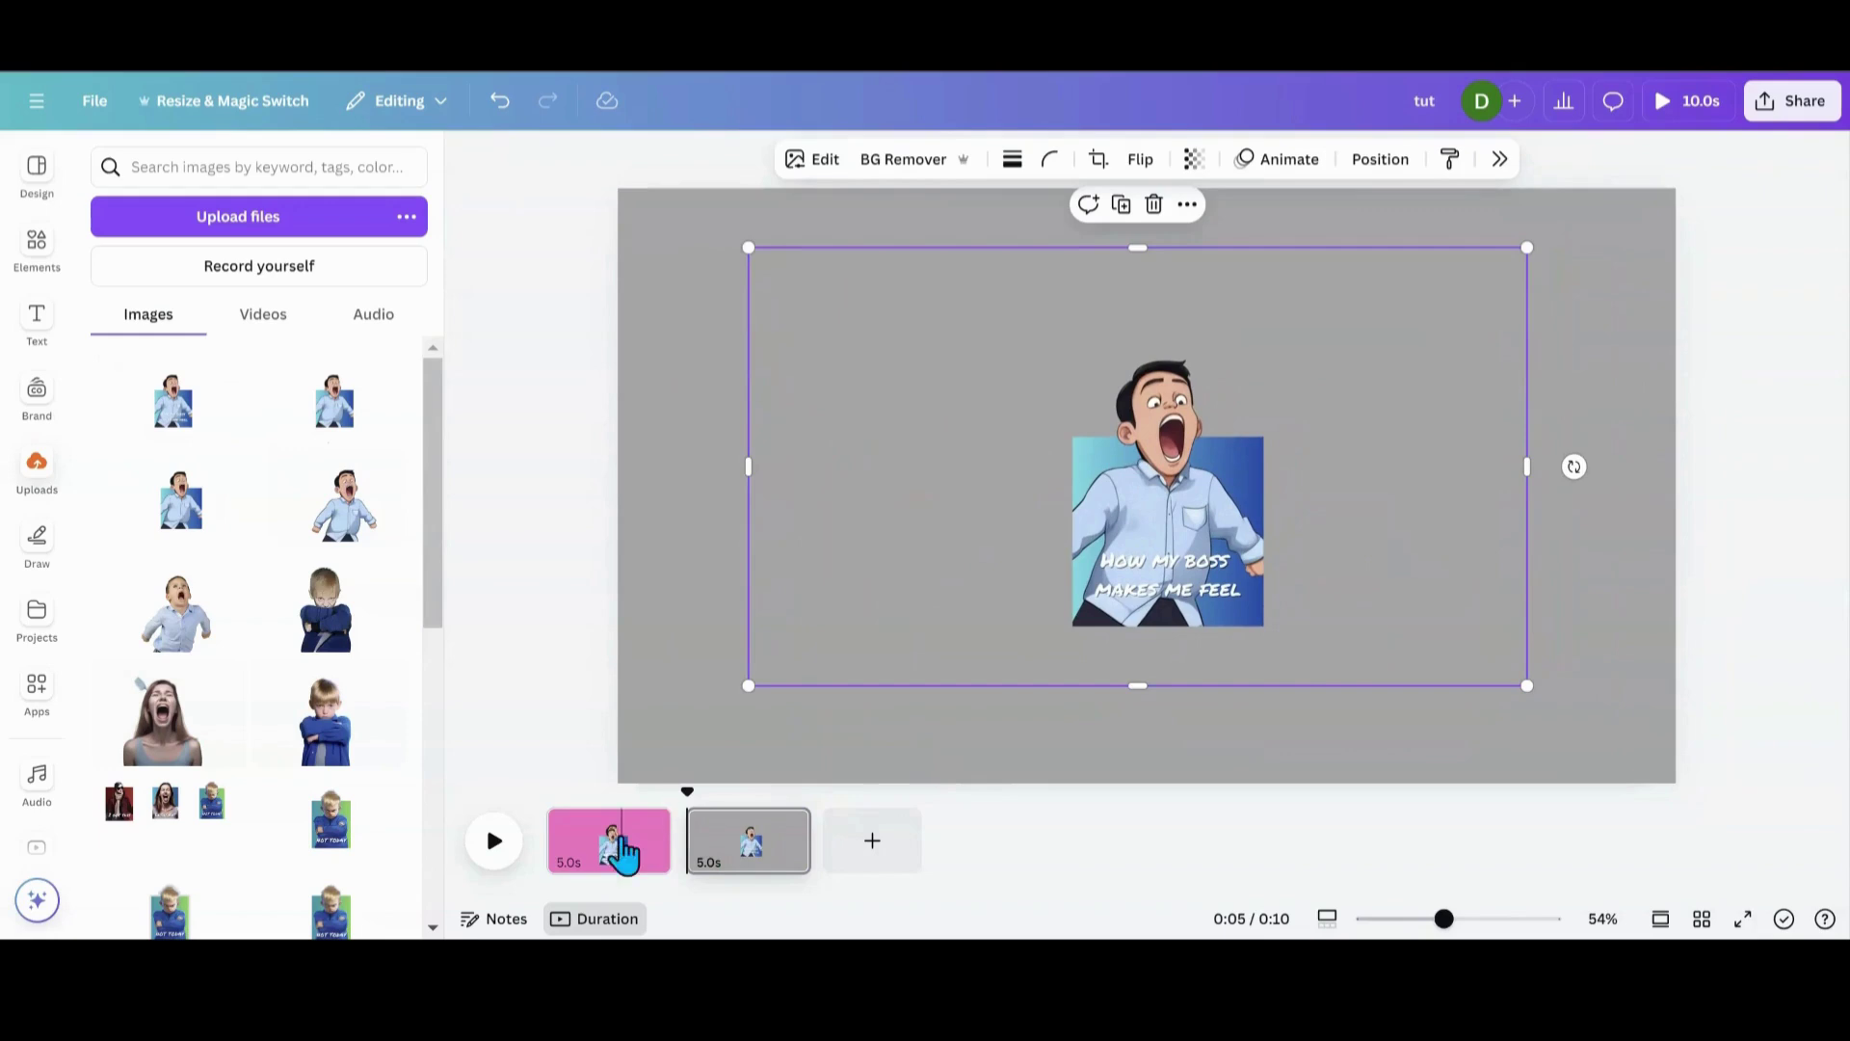
- Delete the smaller duplicate boss cartoon from the pink first page
{"action": "left_click", "coordinate": [609, 873]}
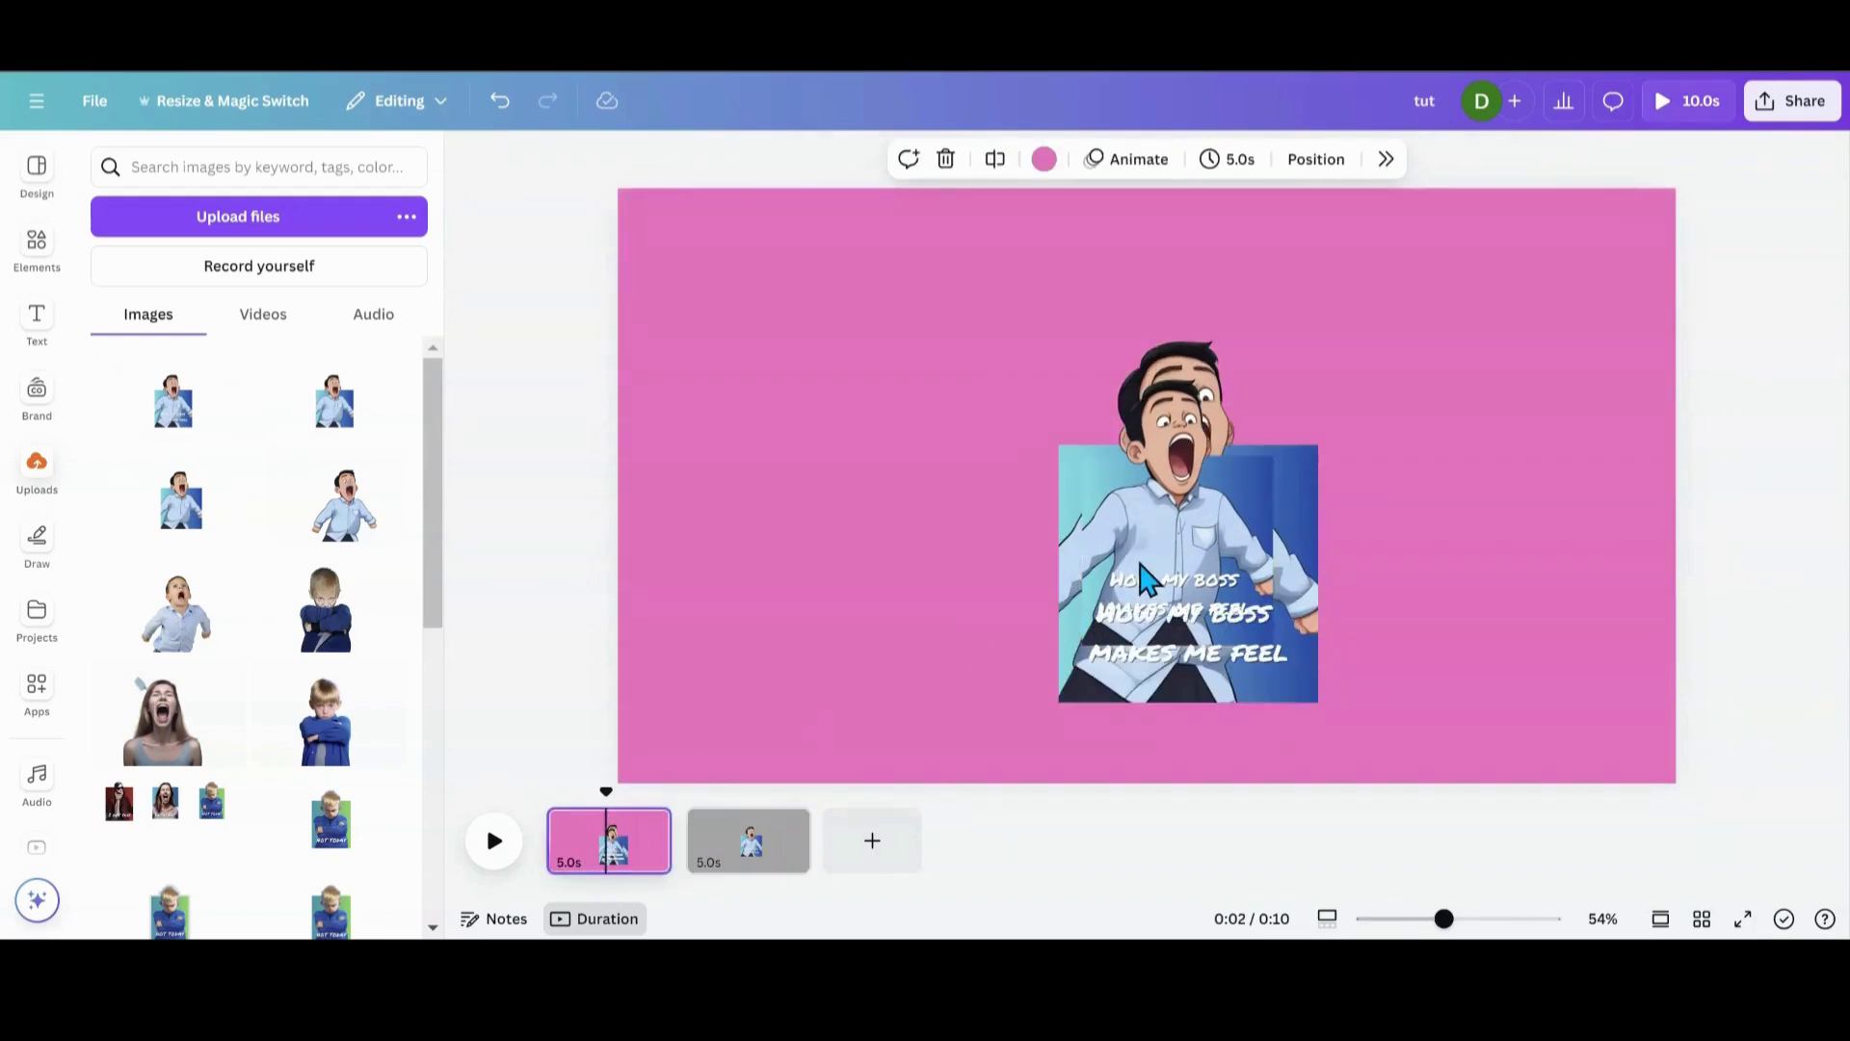
{"action": "left_click_drag", "start_coordinate": [1140, 537], "coordinate": [901, 557]}
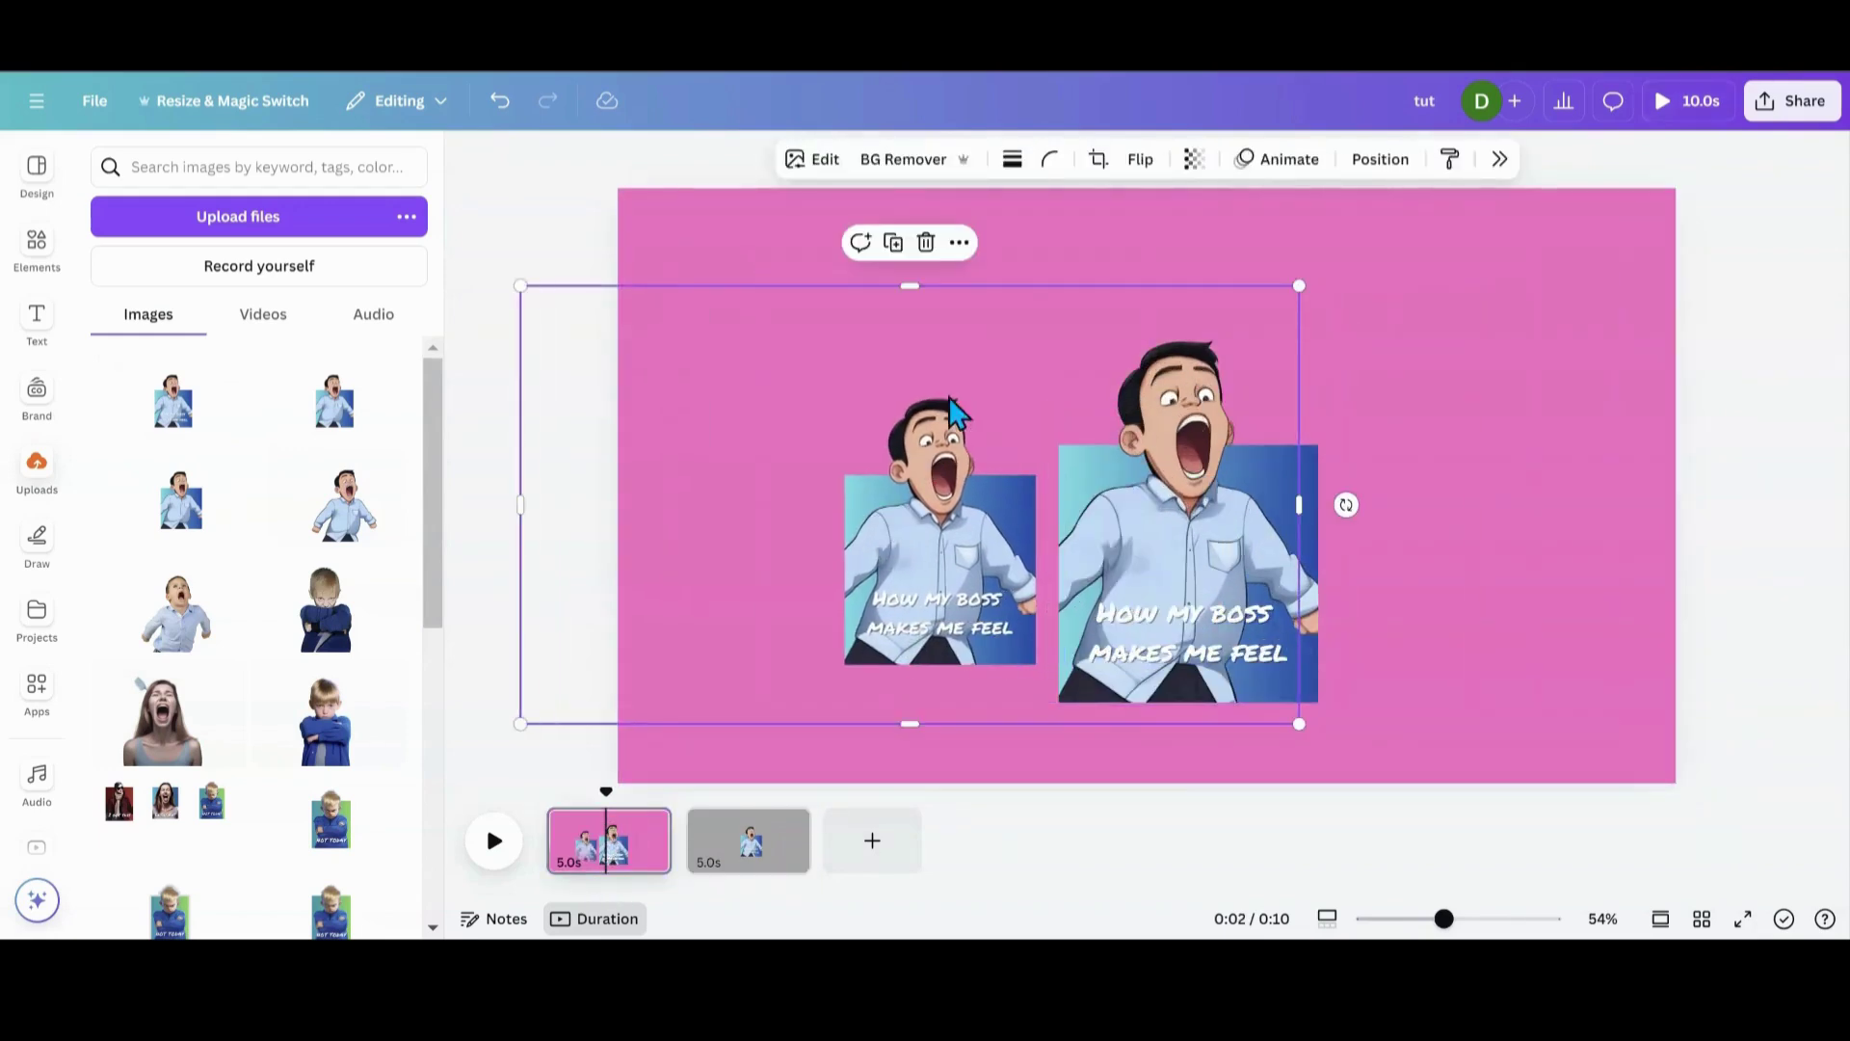
{"action": "left_click", "coordinate": [926, 241]}
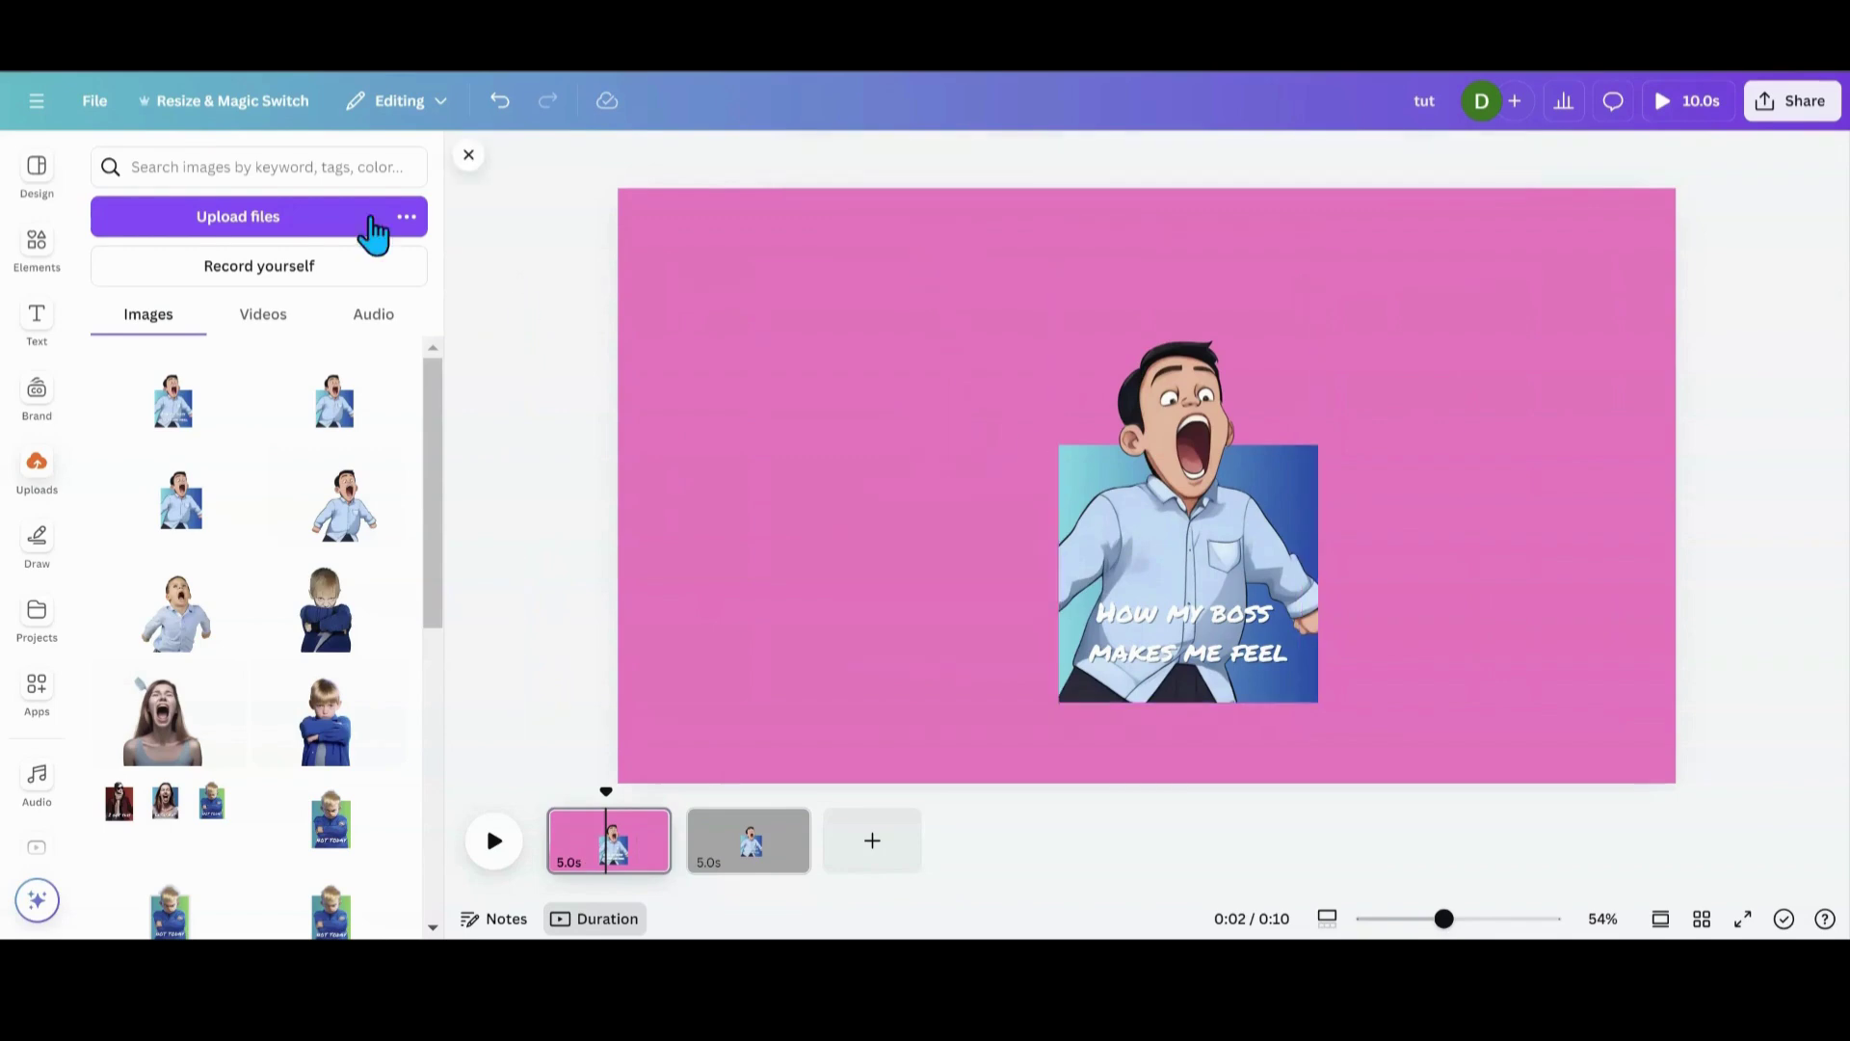
- Download the design as PNG with All pages unchecked and only Page 1 selected
{"action": "left_click", "coordinate": [96, 102]}
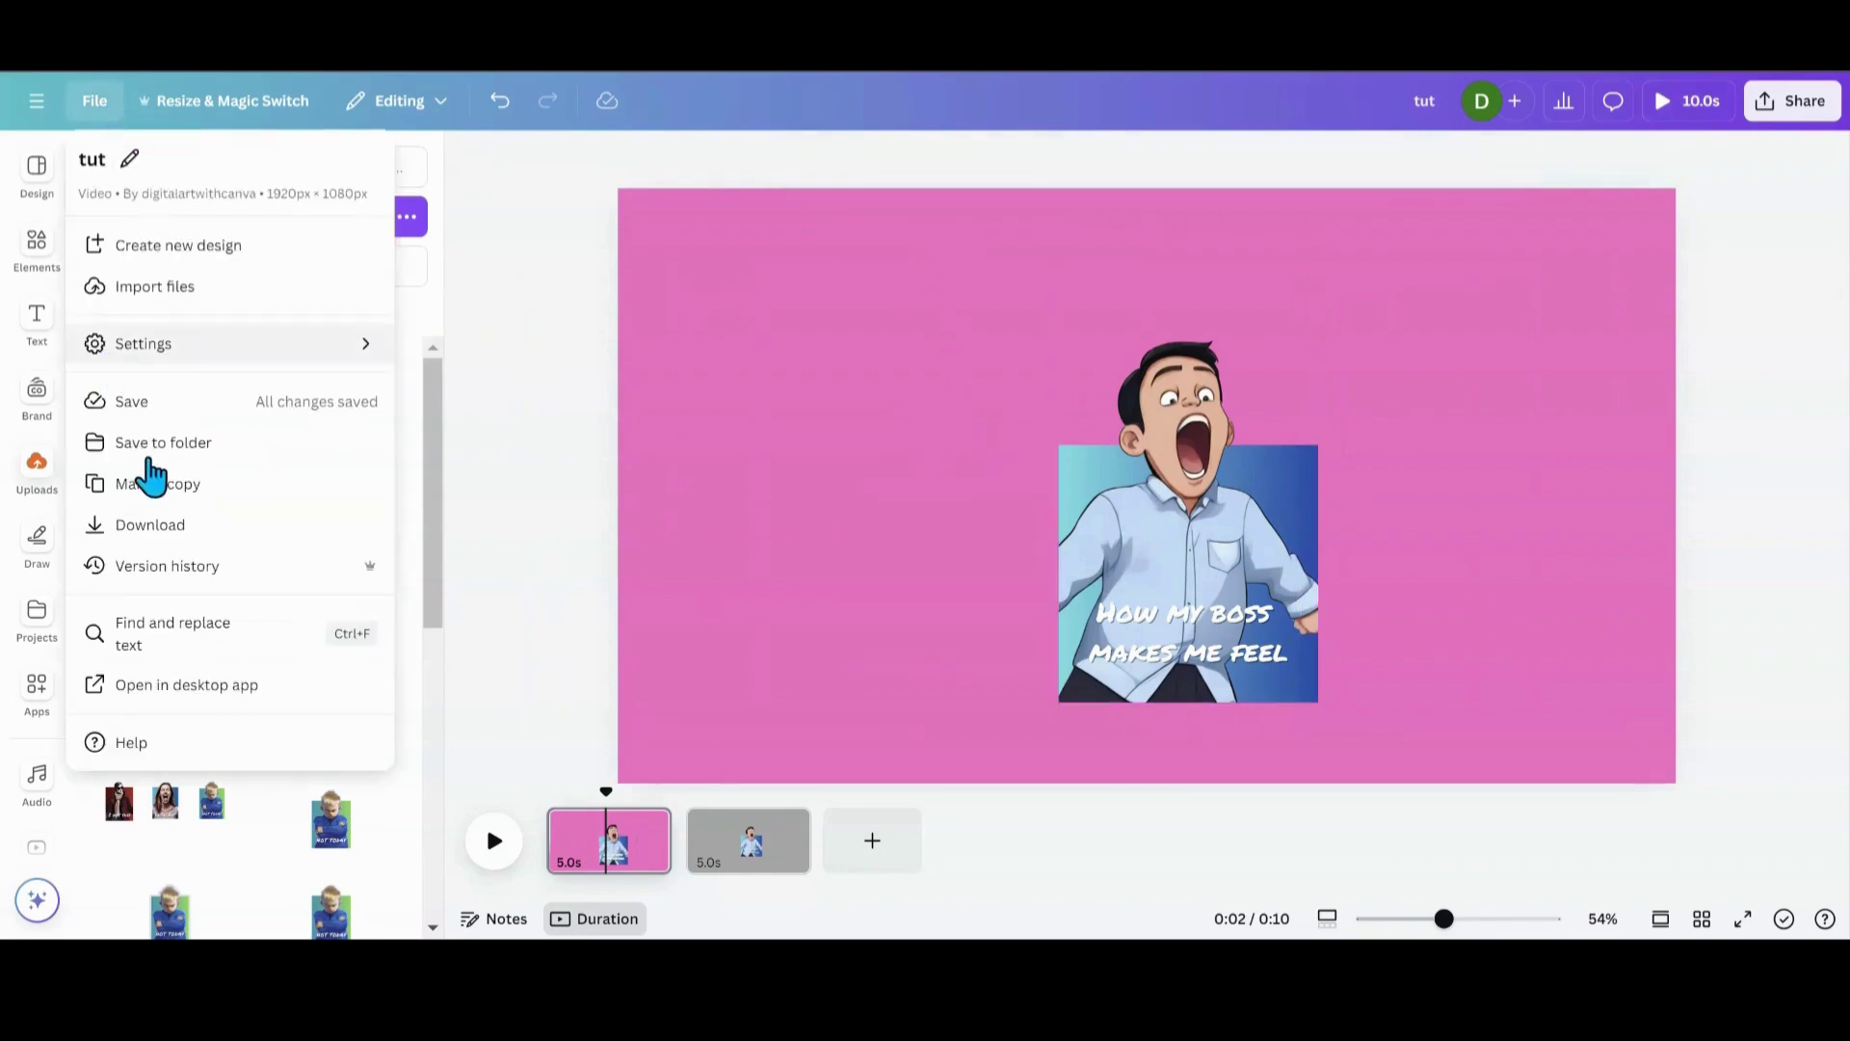
{"action": "left_click", "coordinate": [166, 538]}
{"action": "left_click", "coordinate": [1800, 247]}
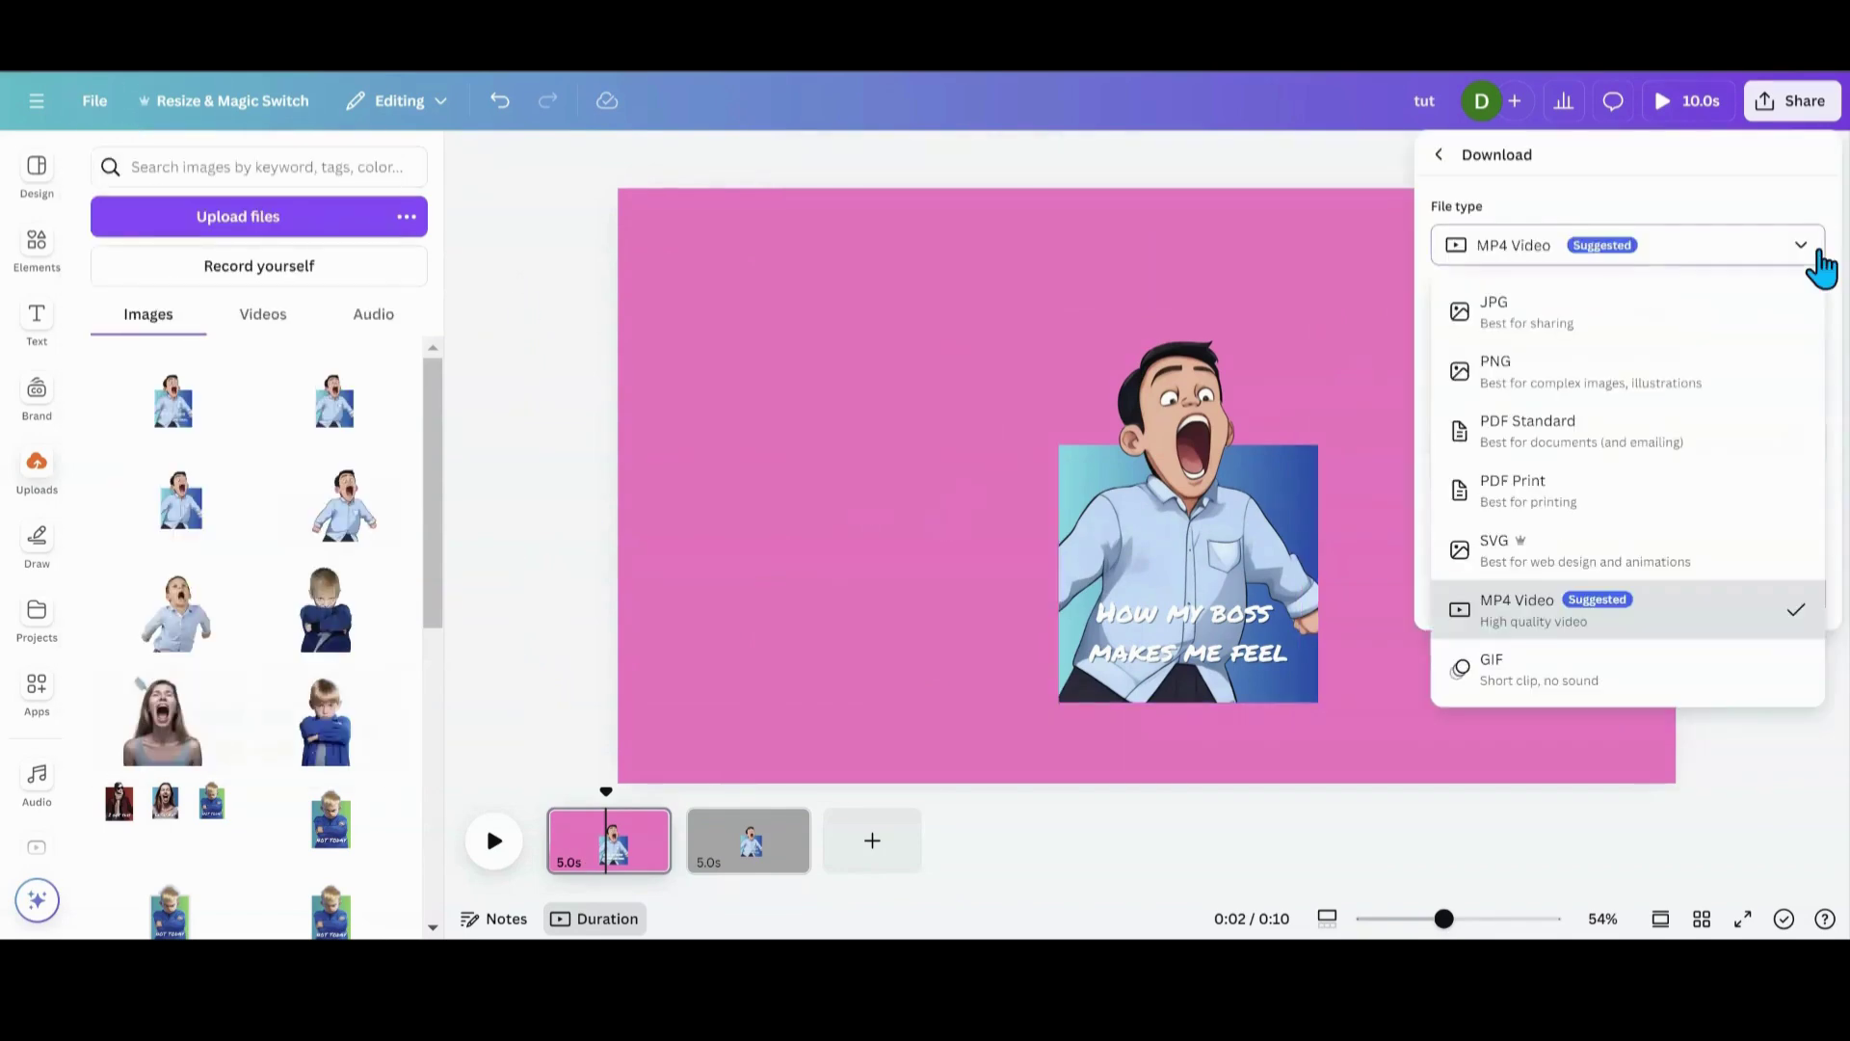
{"action": "left_click", "coordinate": [1609, 380]}
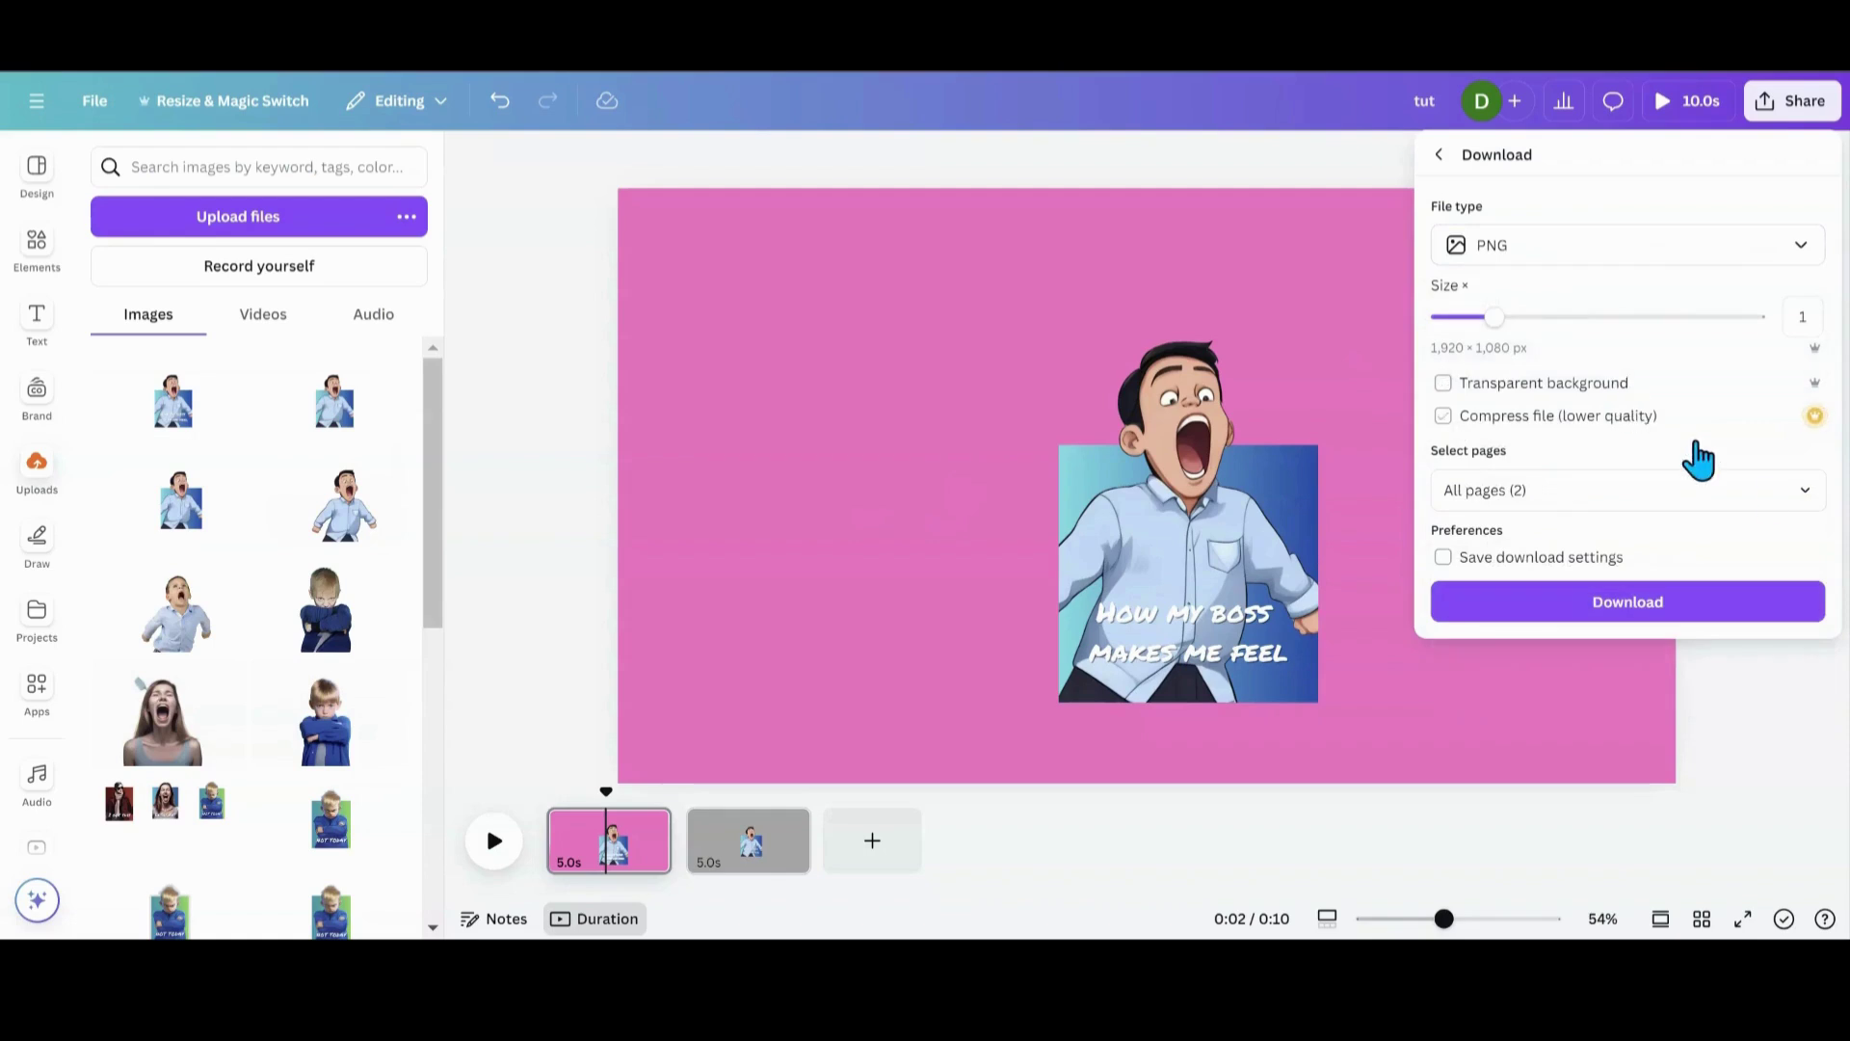
{"action": "left_click", "coordinate": [1806, 493]}
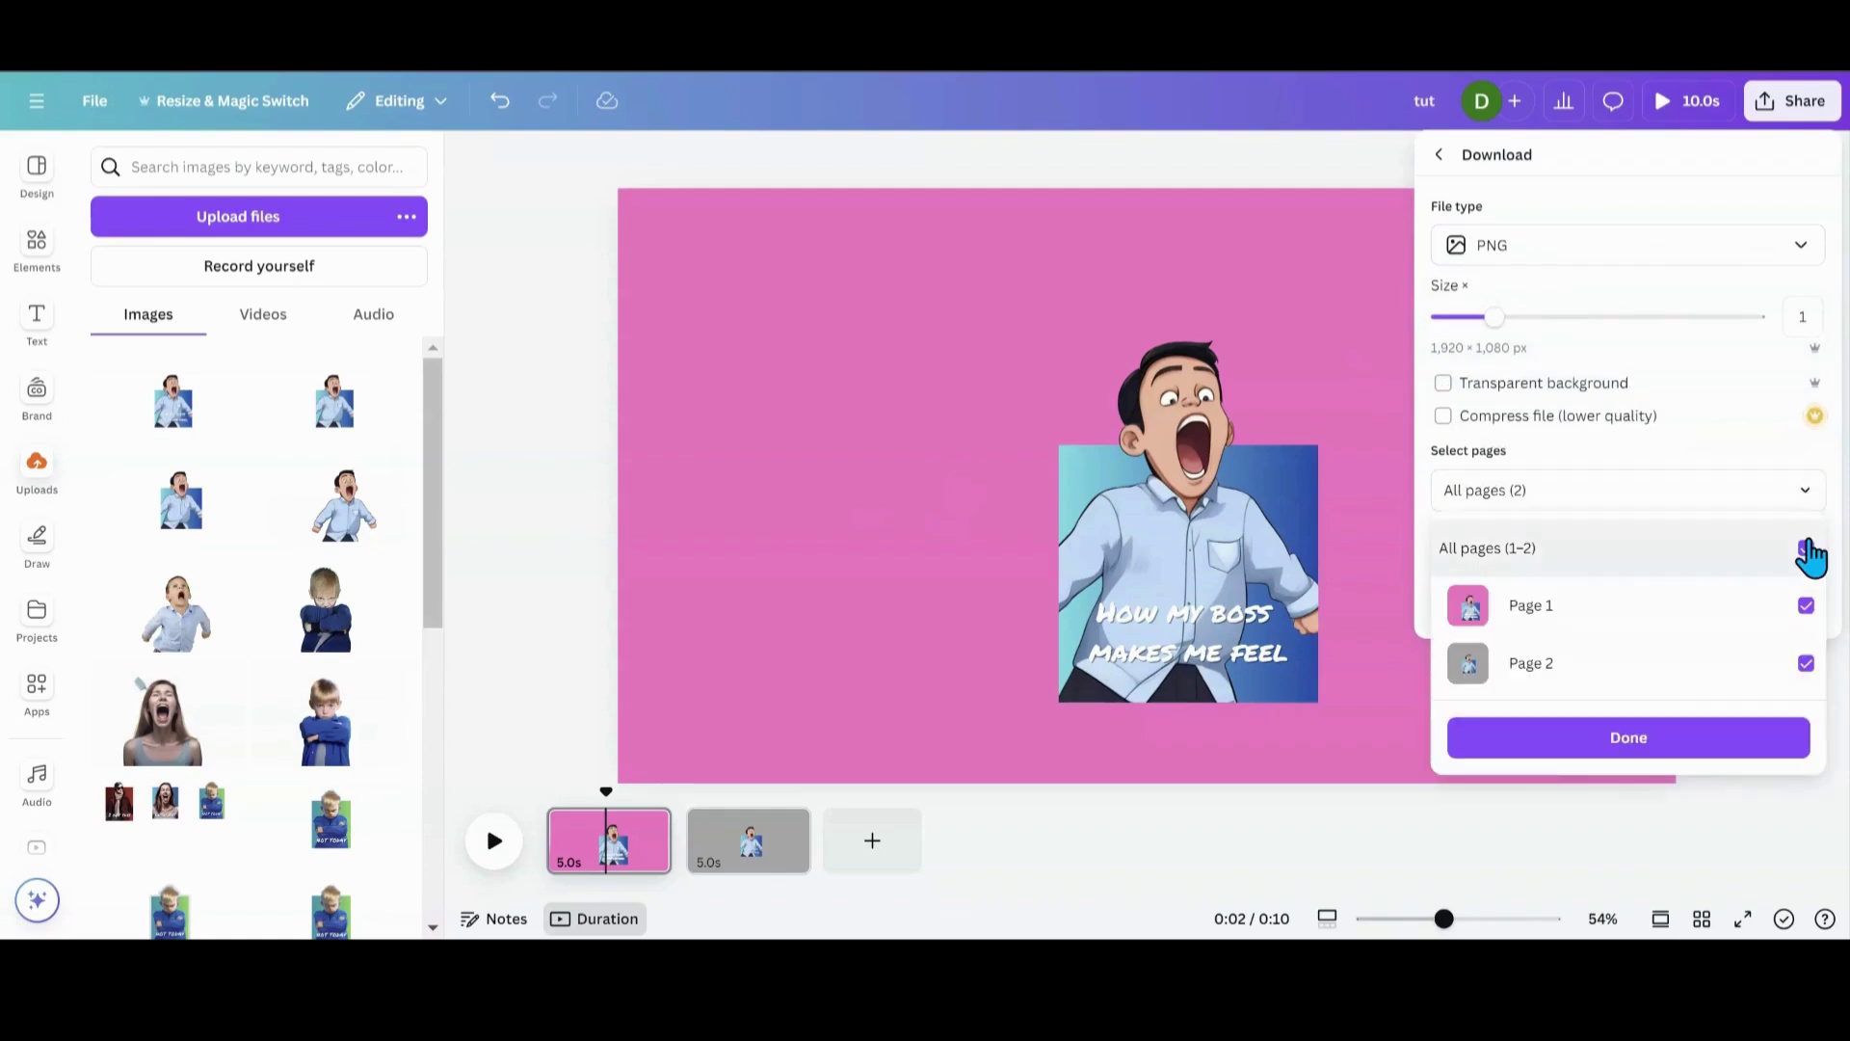
{"action": "left_click", "coordinate": [1806, 548]}
{"action": "left_click", "coordinate": [1804, 607]}
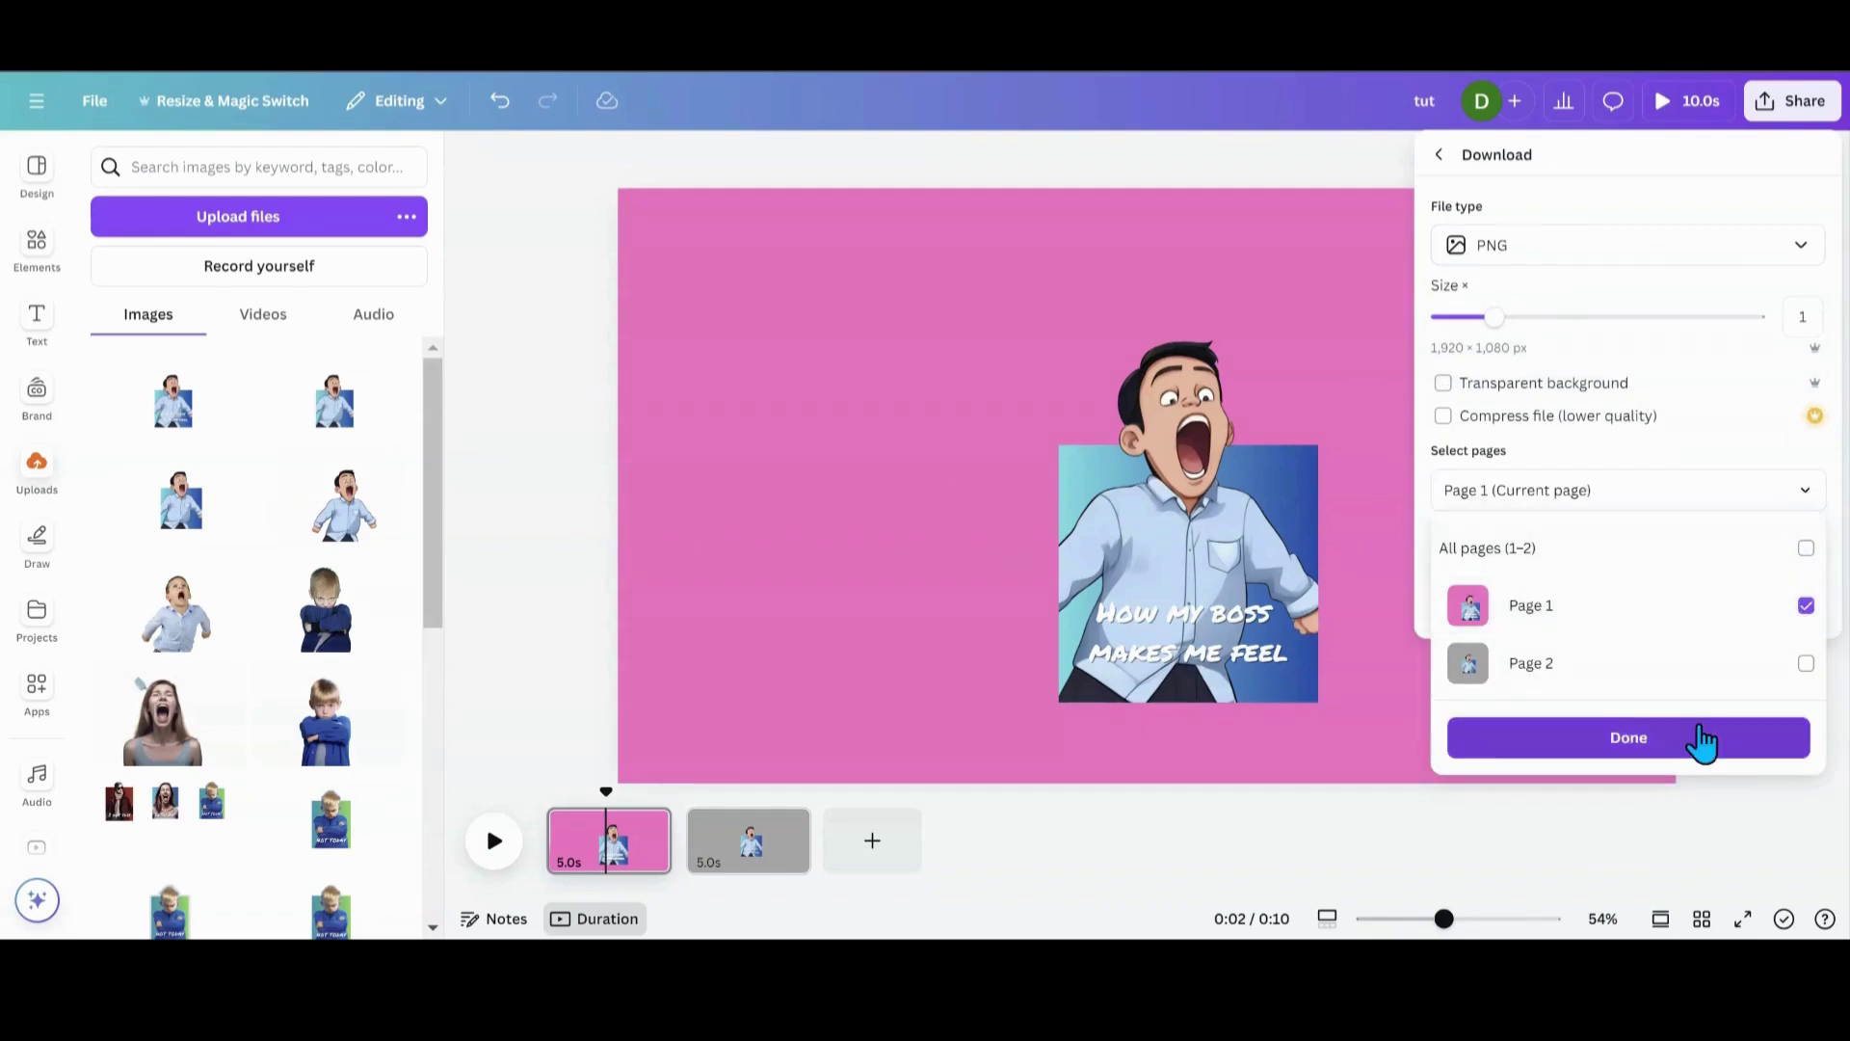
{"action": "left_click", "coordinate": [1701, 742]}
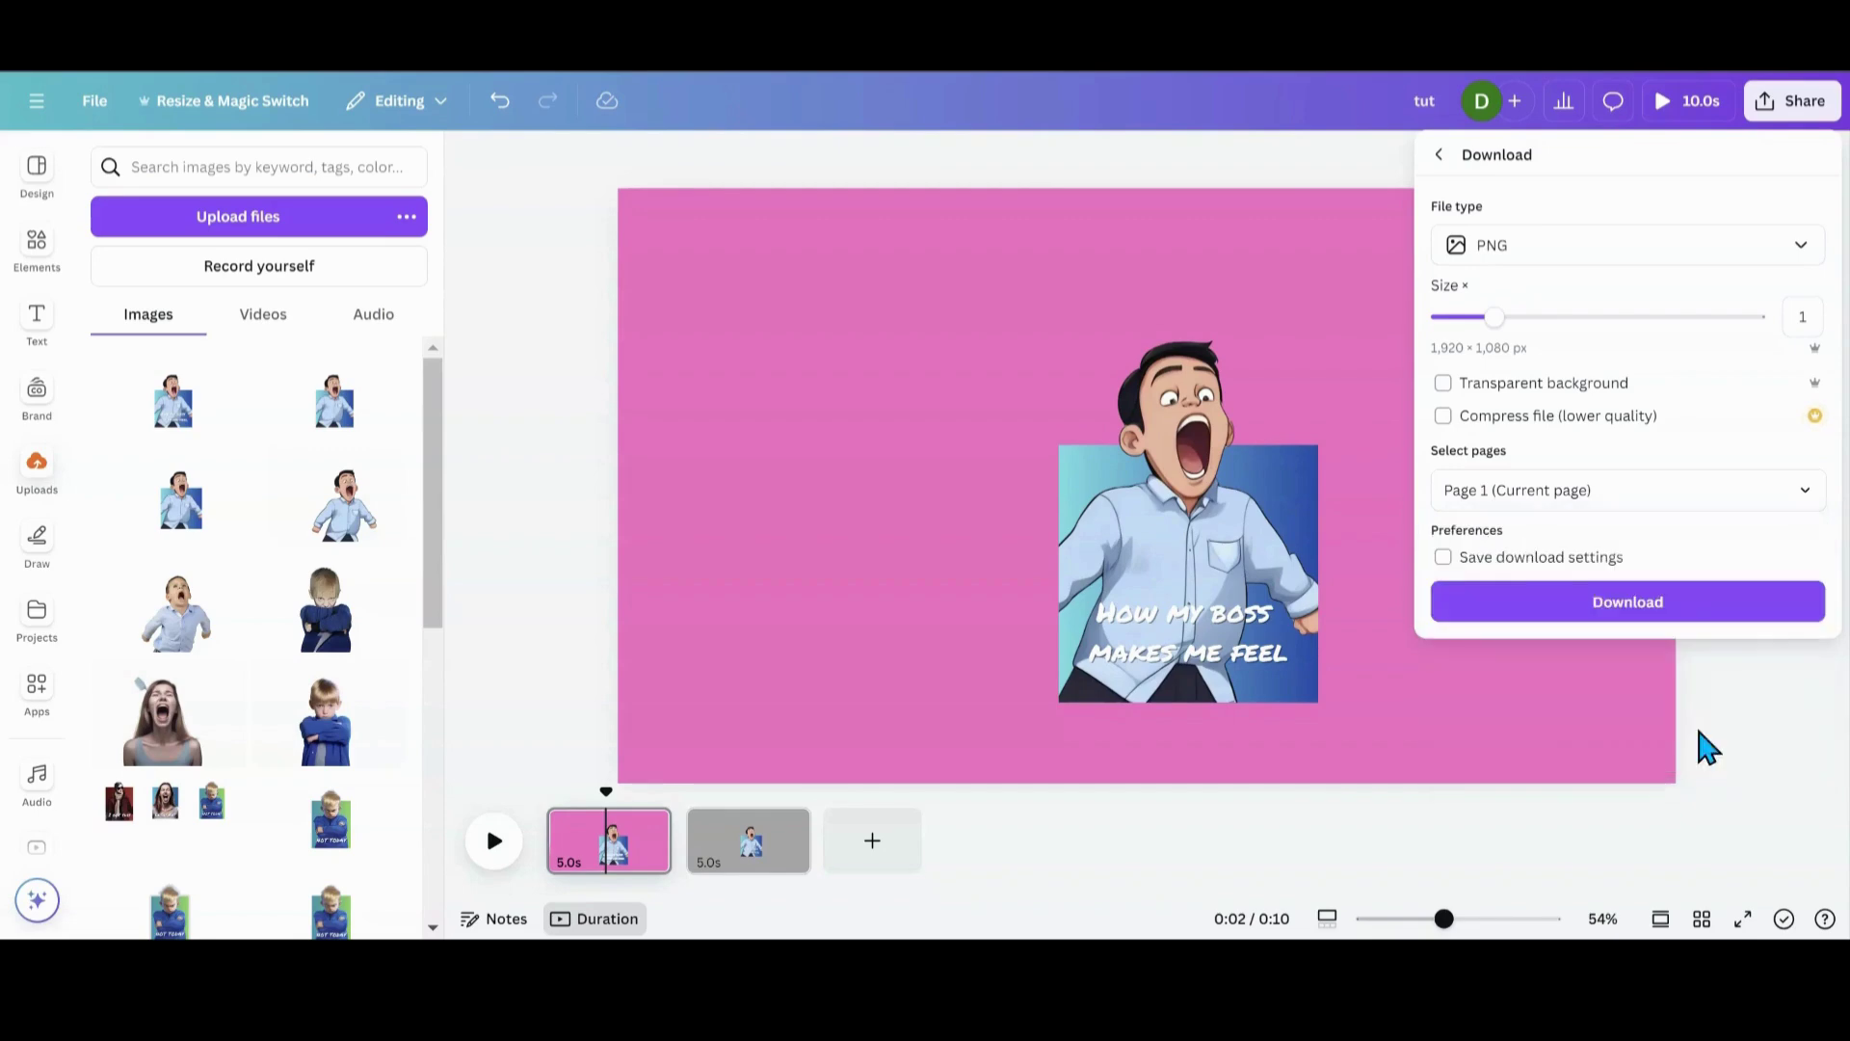
{"action": "left_click", "coordinate": [1667, 615]}
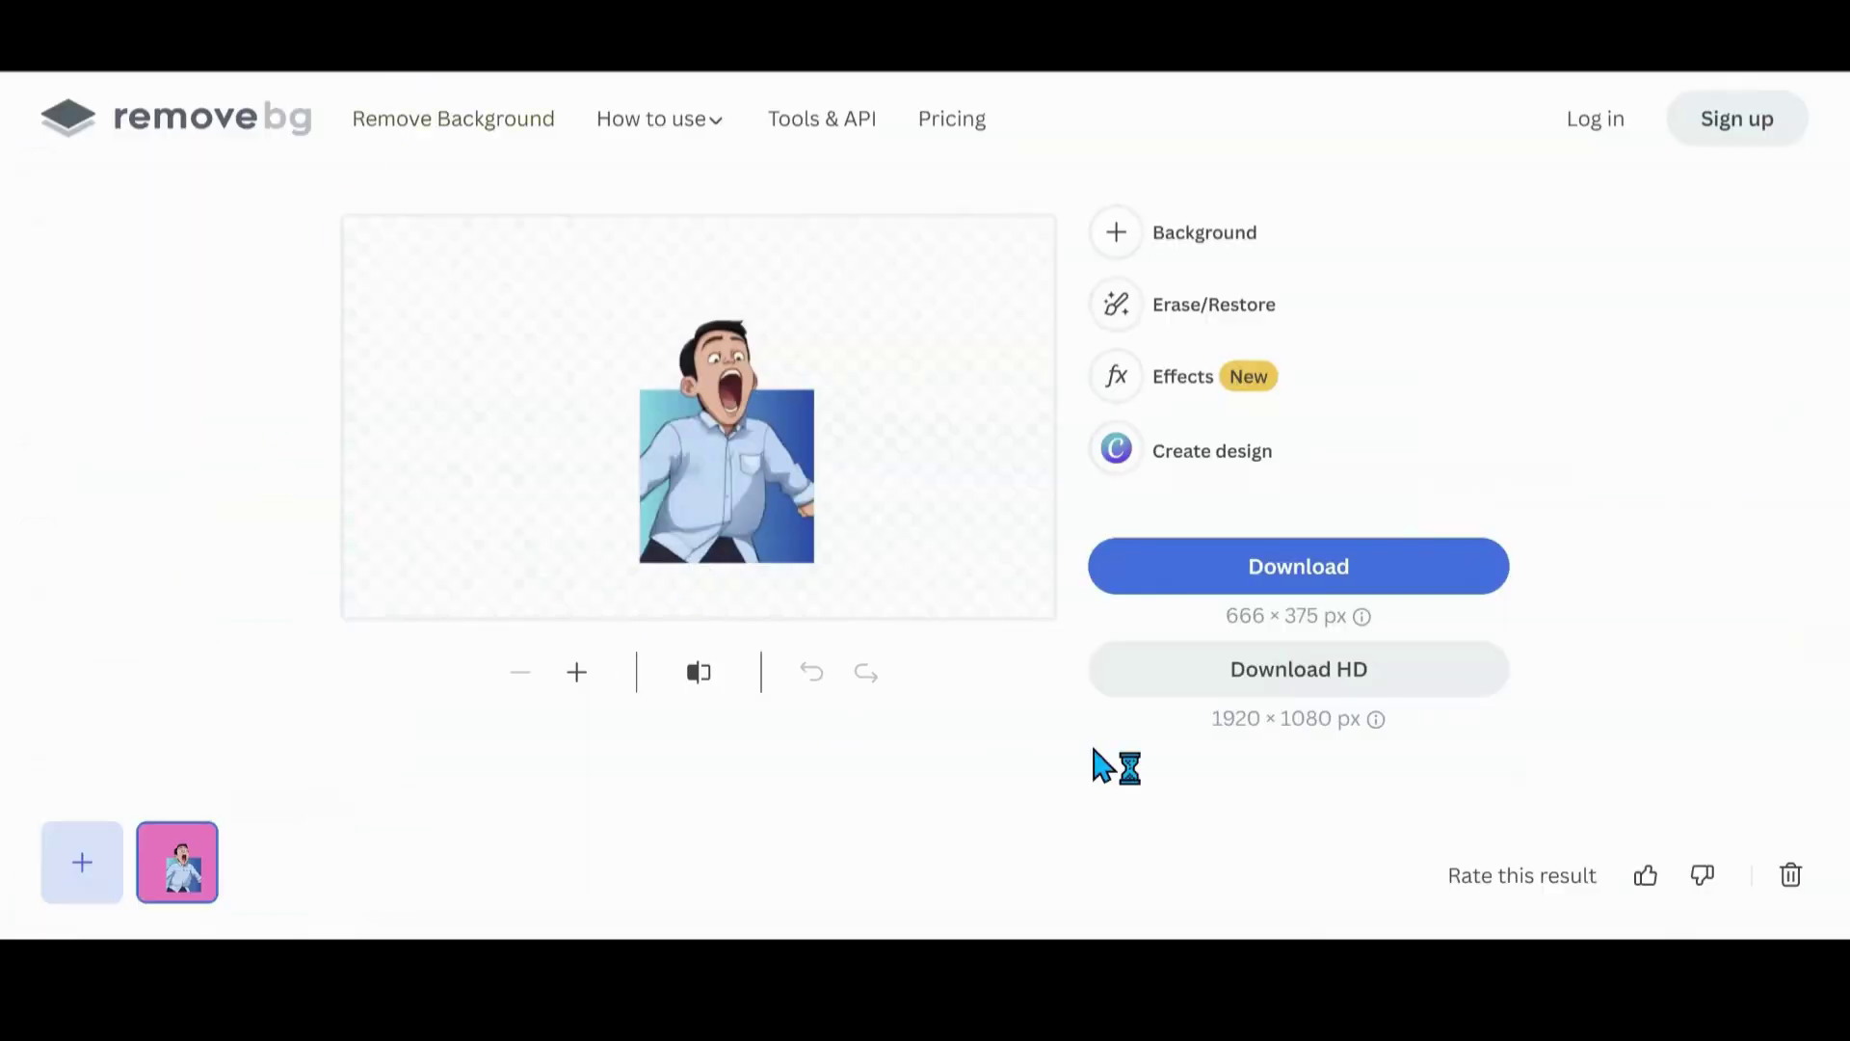
- Delete the old remove.bg result and upload the newly exported page-1 PNG
{"action": "left_click", "coordinate": [1794, 879]}
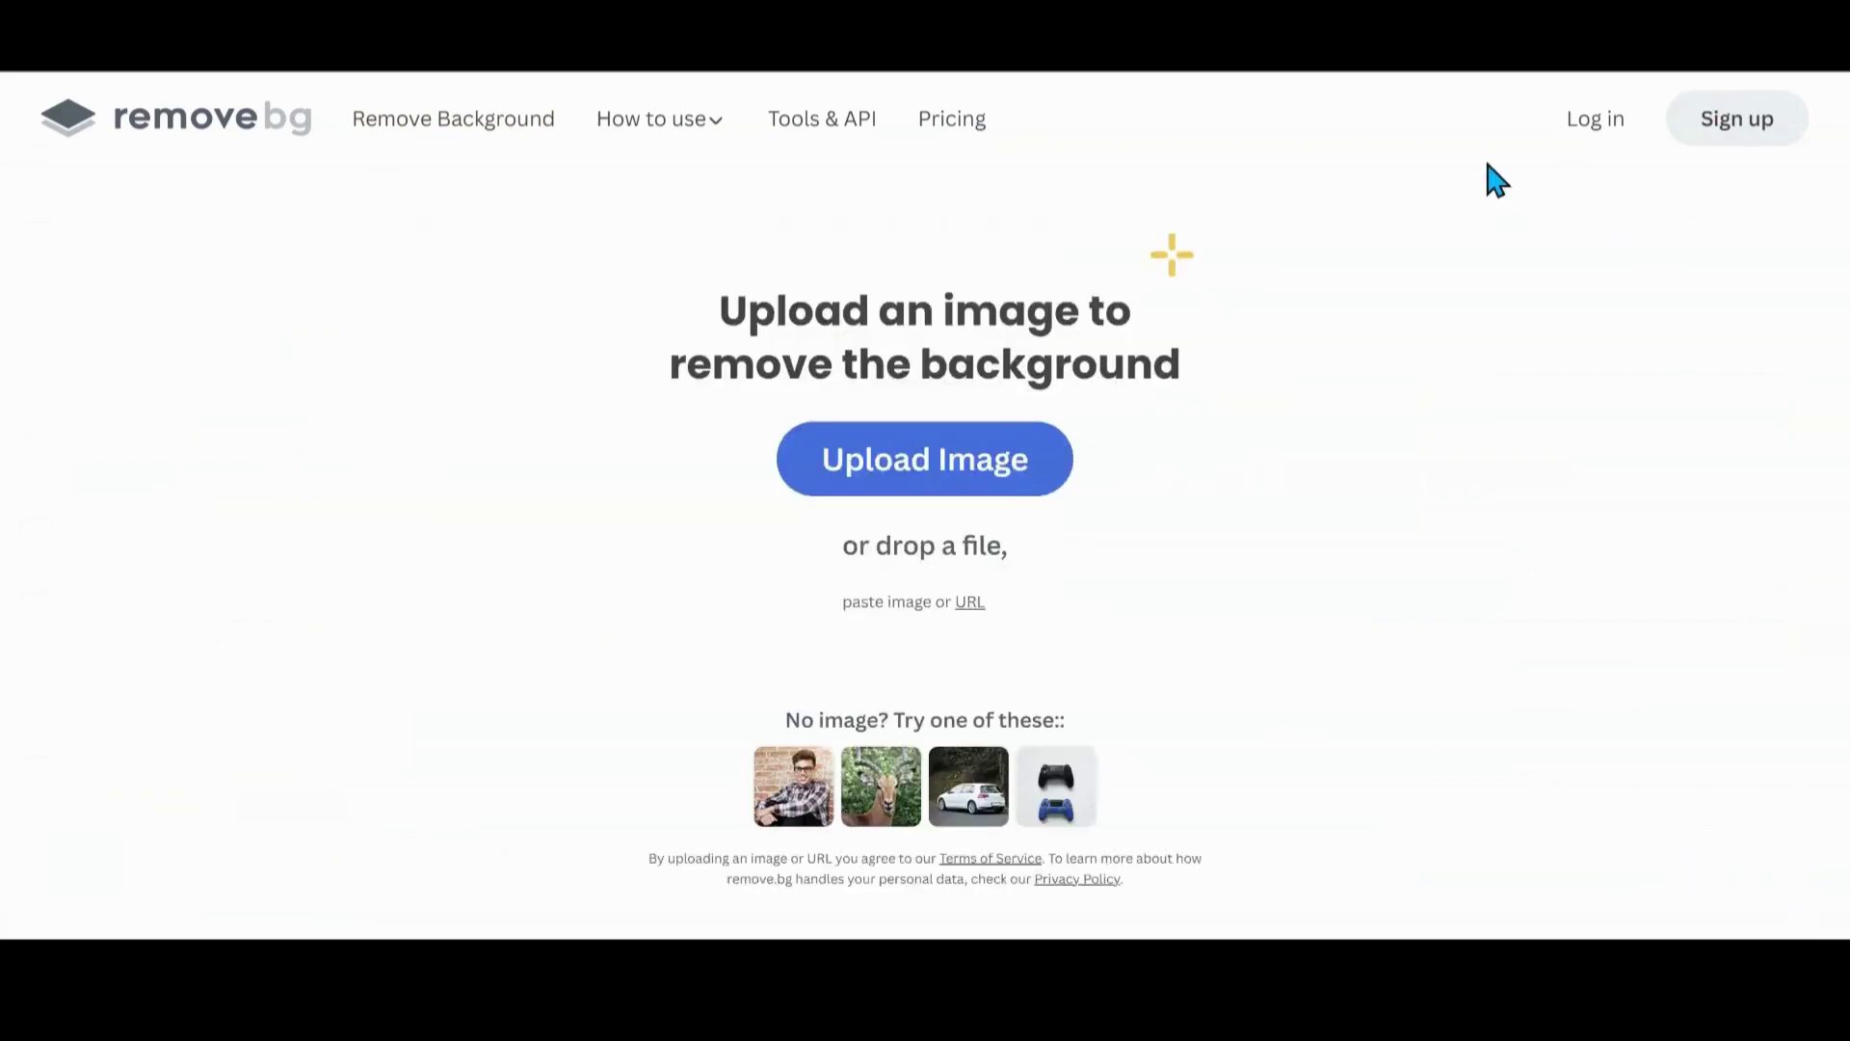
{"action": "left_click_drag", "start_coordinate": [1496, 180], "coordinate": [896, 488]}
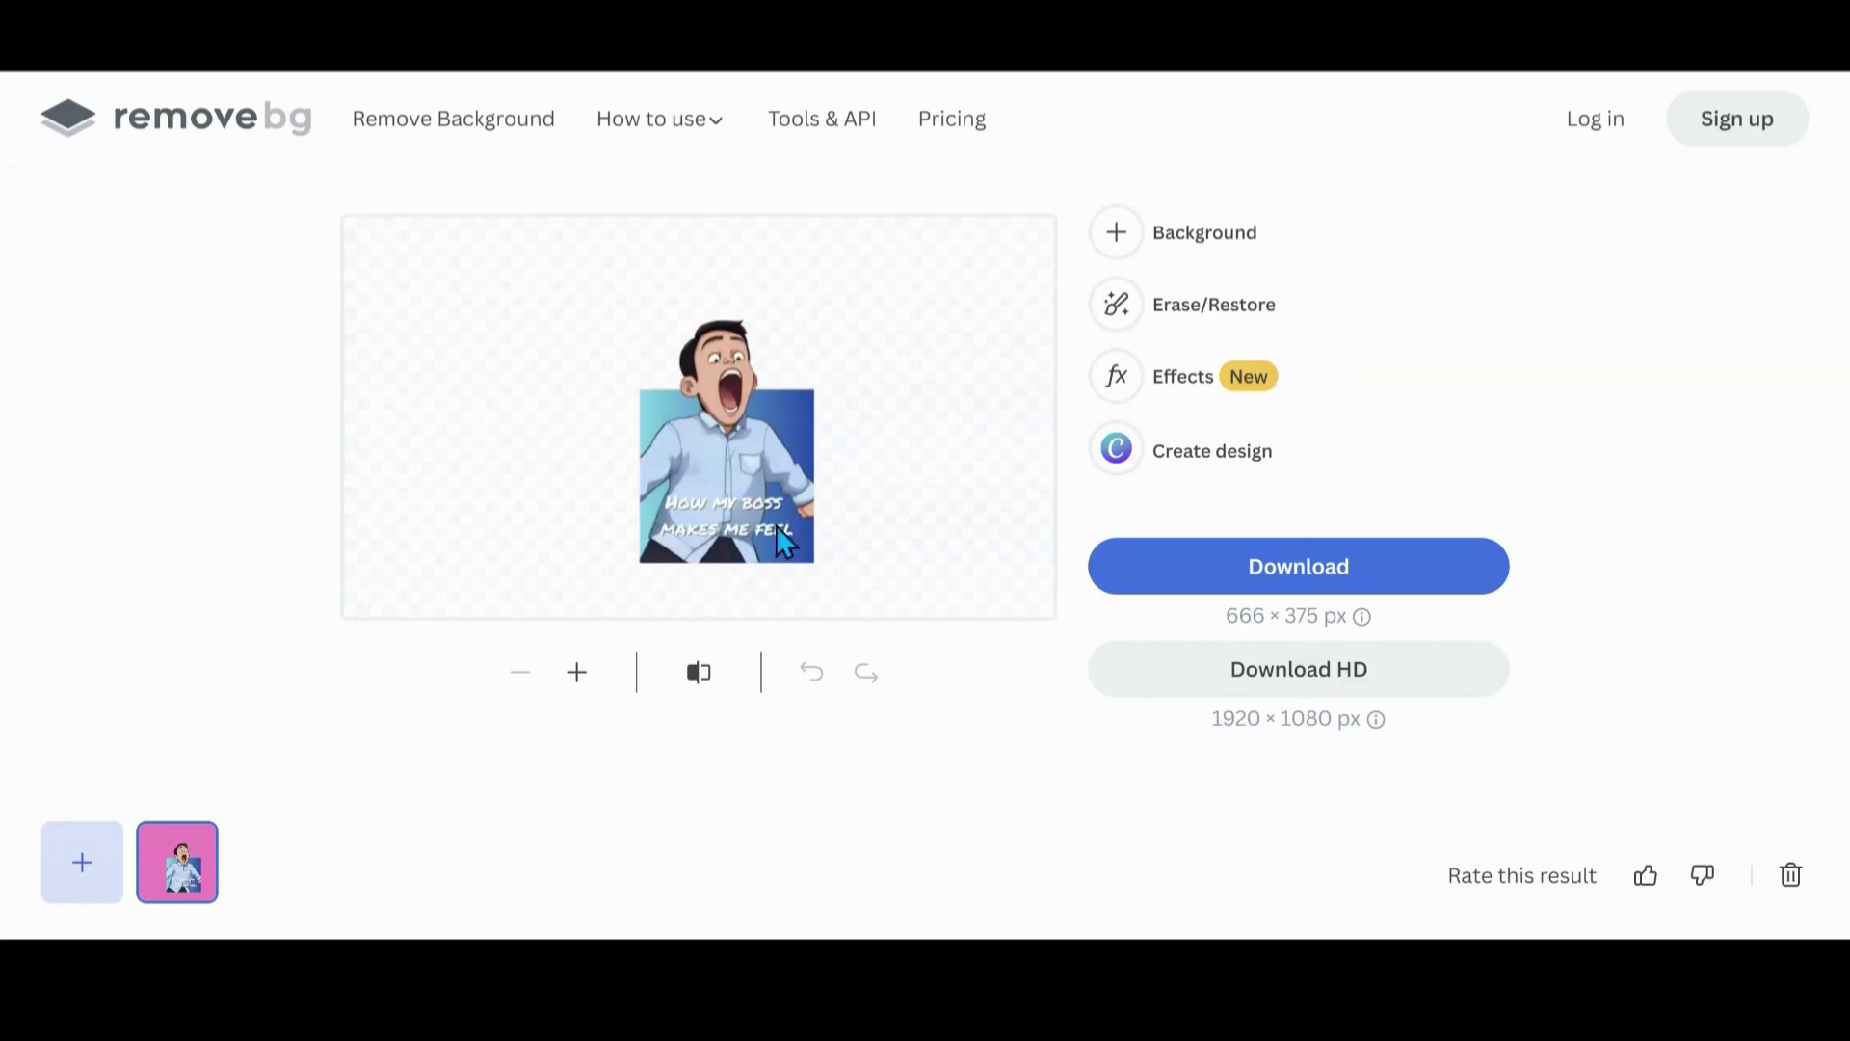
- Restore the shirt, caption and shoulder with a smaller brush, then download the cutout
{"action": "left_click", "coordinate": [1185, 309]}
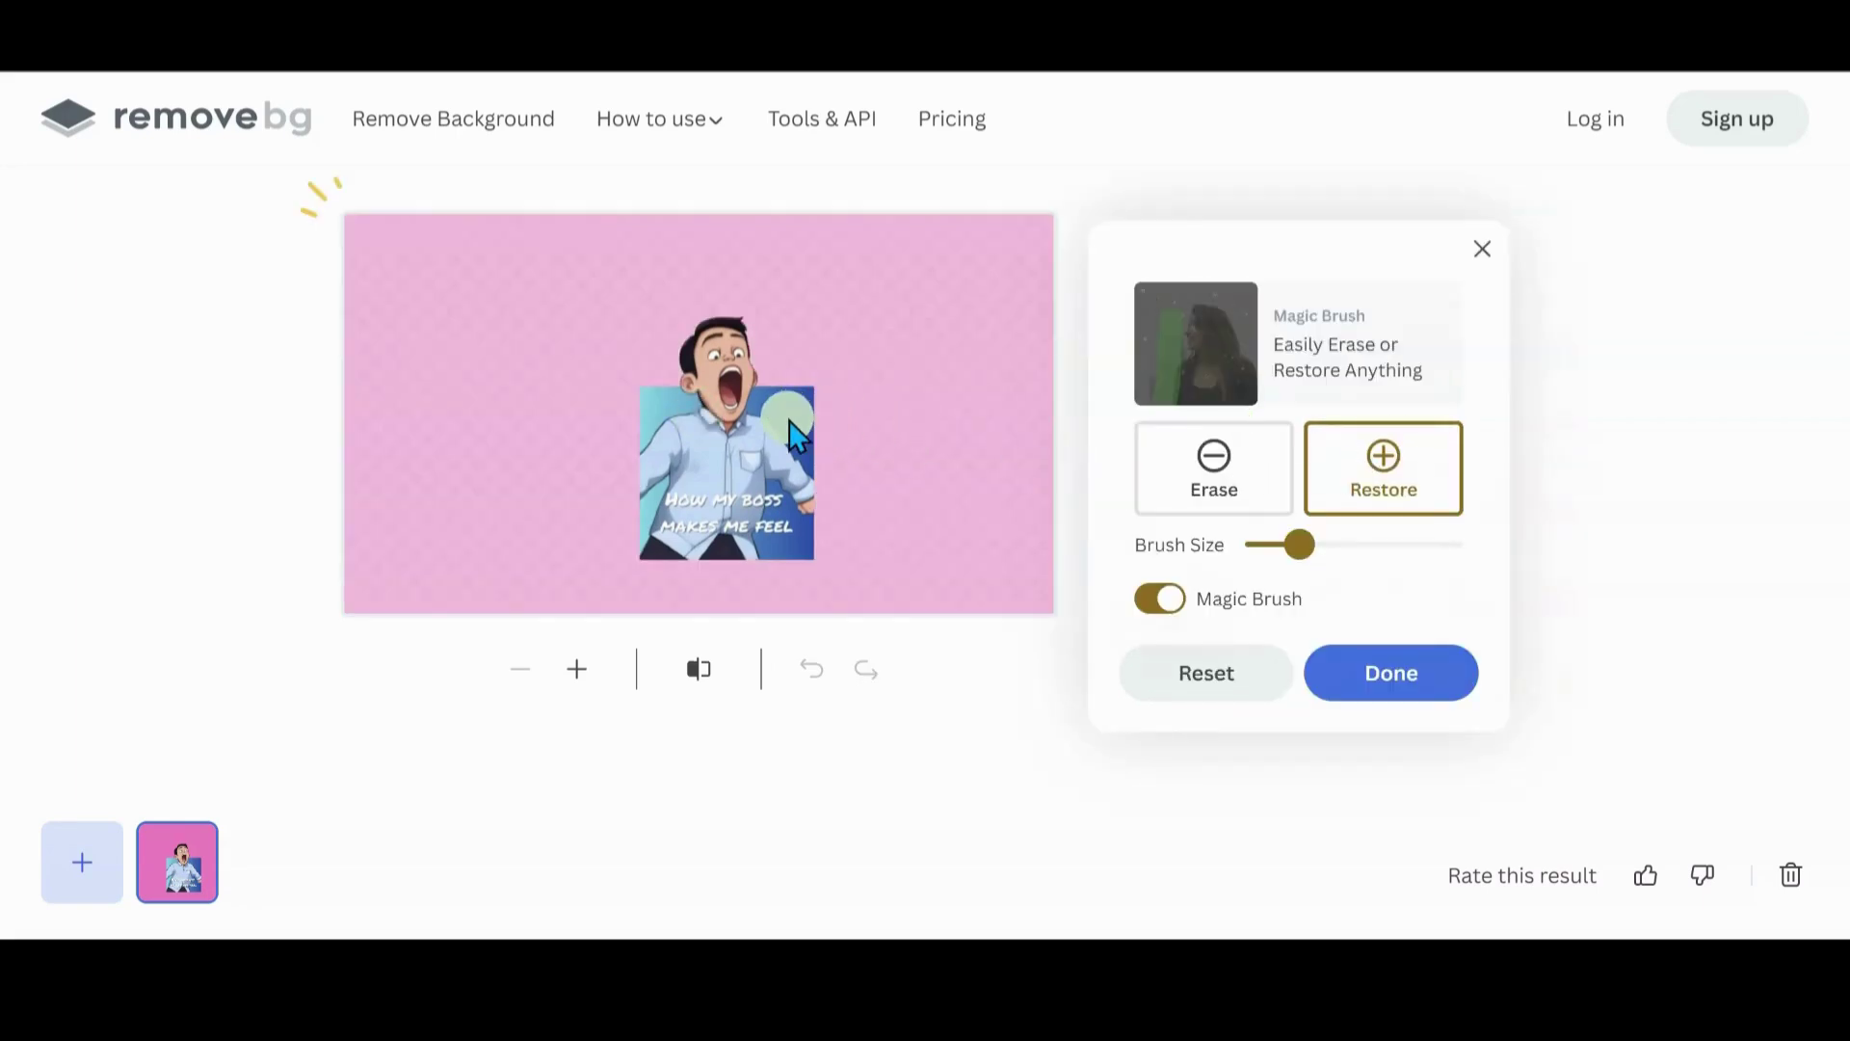
{"action": "mouse_move", "coordinate": [788, 422]}
{"action": "left_mouse_down"}
{"action": "mouse_move", "coordinate": [833, 464]}
{"action": "mouse_move", "coordinate": [754, 497]}
{"action": "mouse_move", "coordinate": [666, 418]}
{"action": "mouse_move", "coordinate": [666, 439]}
{"action": "mouse_move", "coordinate": [733, 523]}
{"action": "mouse_move", "coordinate": [806, 484]}
{"action": "left_mouse_up"}
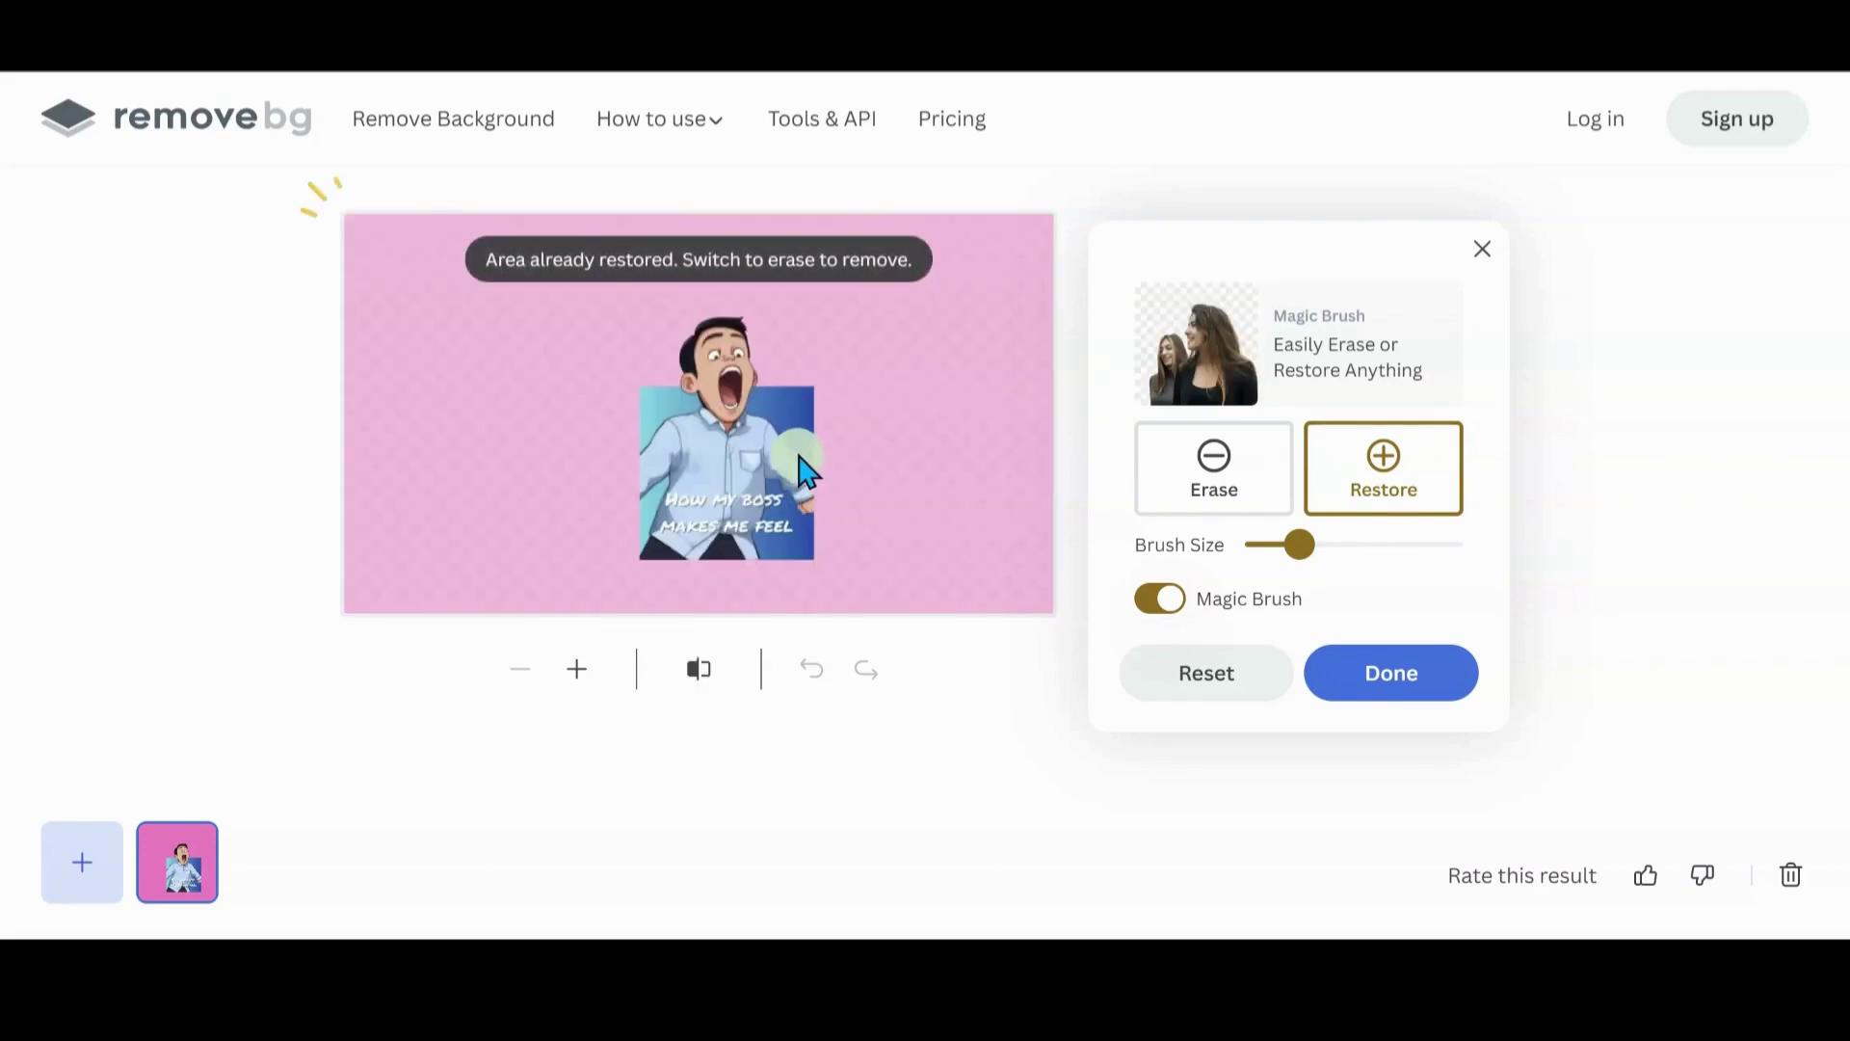
{"action": "left_click_drag", "start_coordinate": [1300, 544], "coordinate": [1286, 545]}
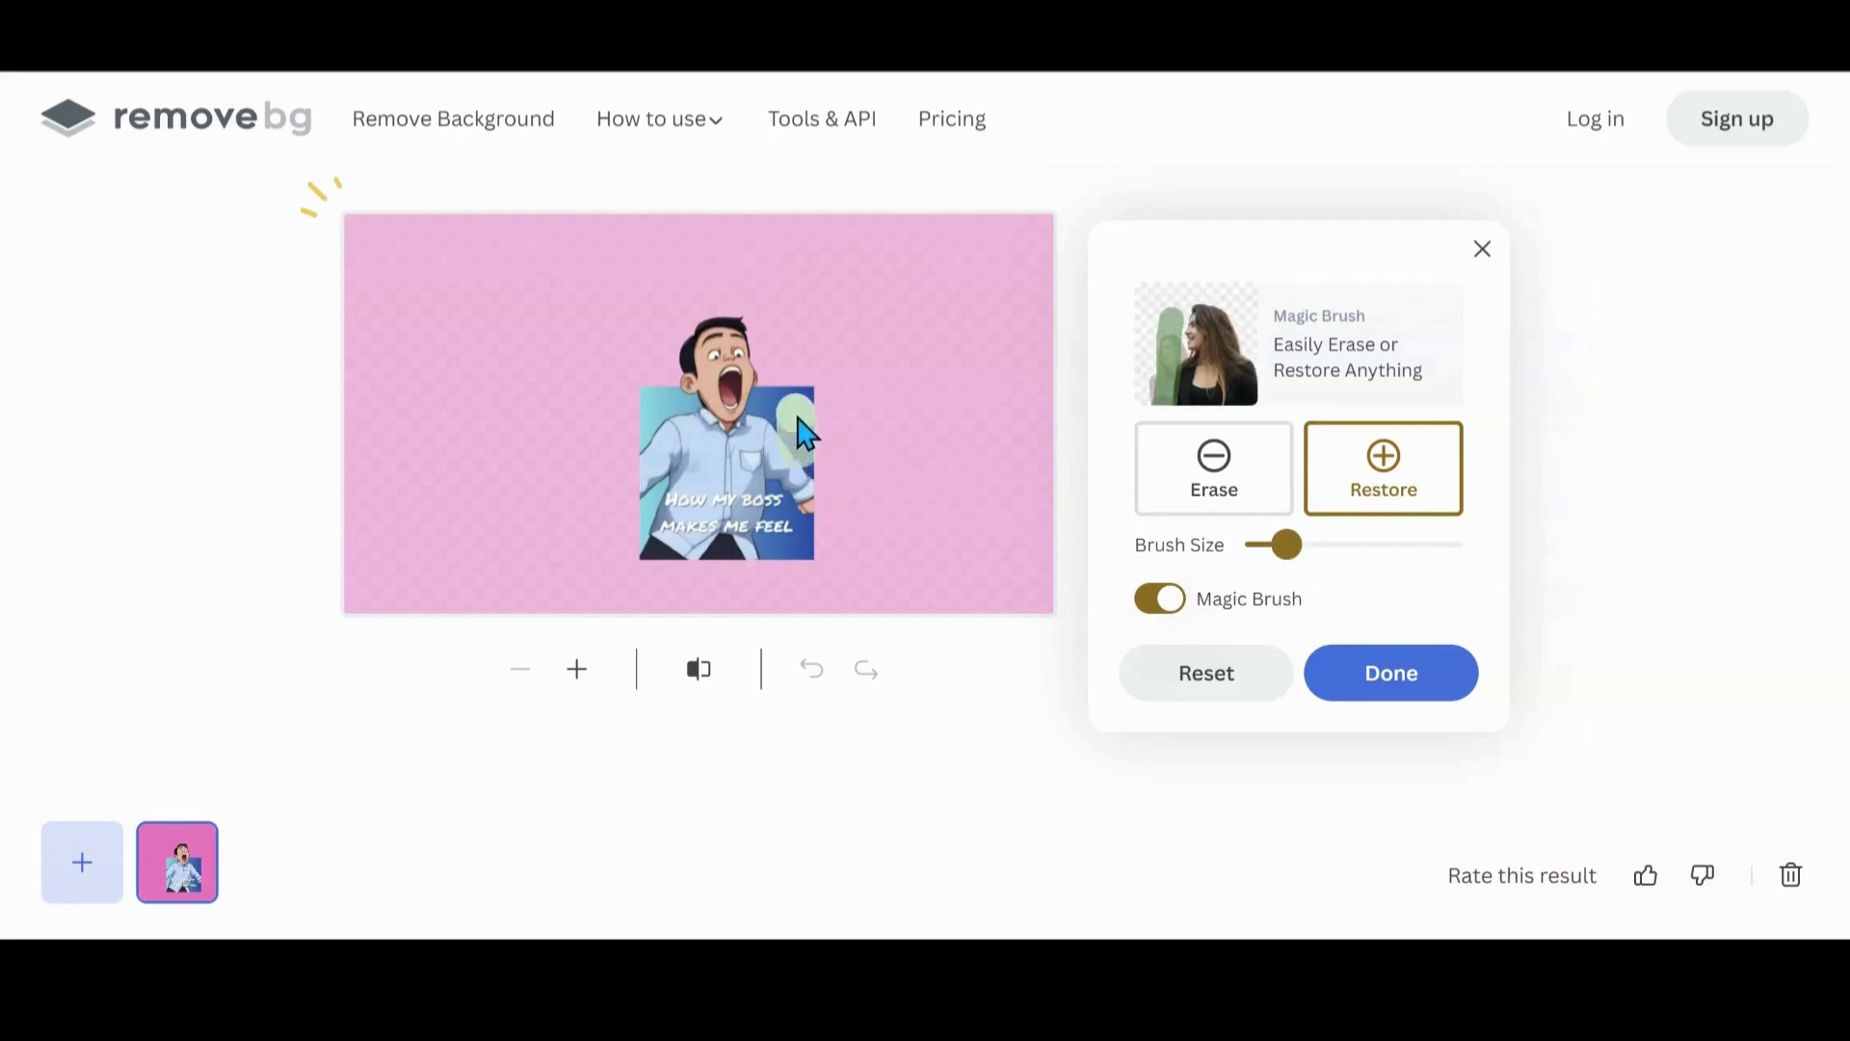
{"action": "left_click_drag", "start_coordinate": [805, 424], "coordinate": [853, 482]}
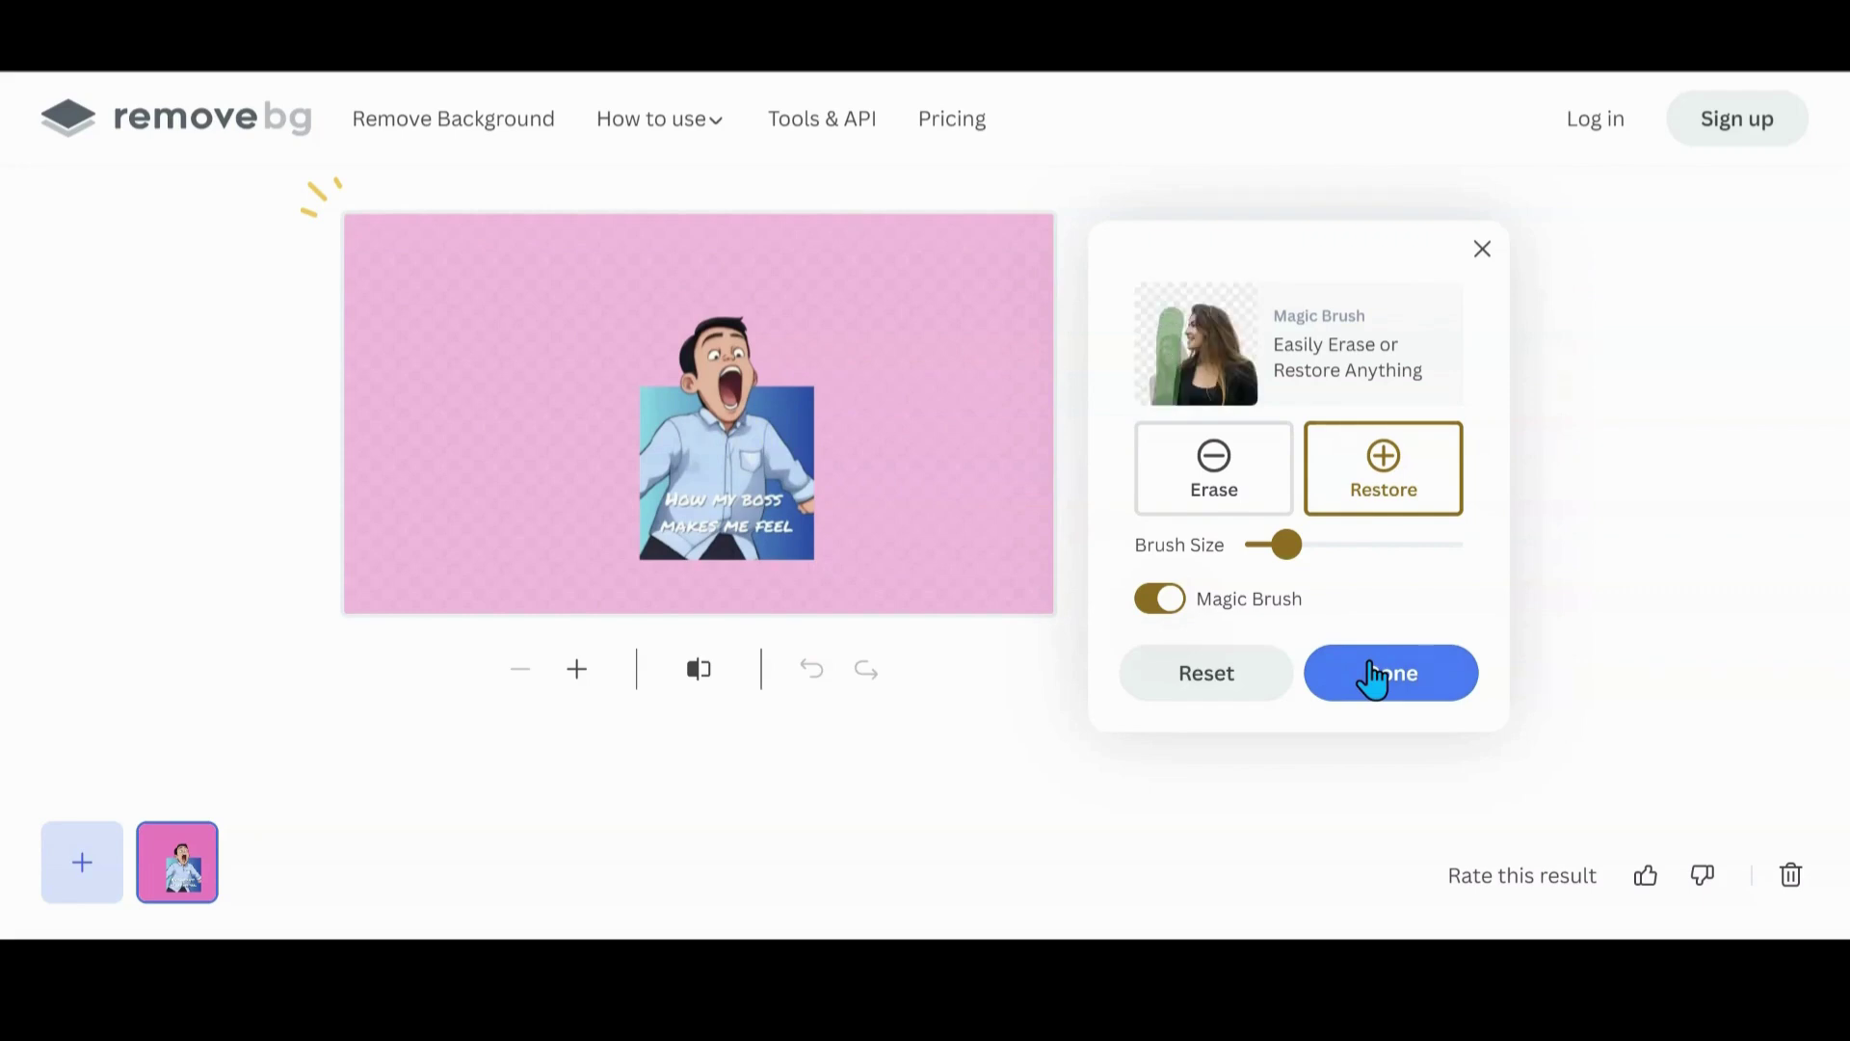
{"action": "left_click", "coordinate": [1373, 675]}
{"action": "left_click", "coordinate": [1328, 586]}
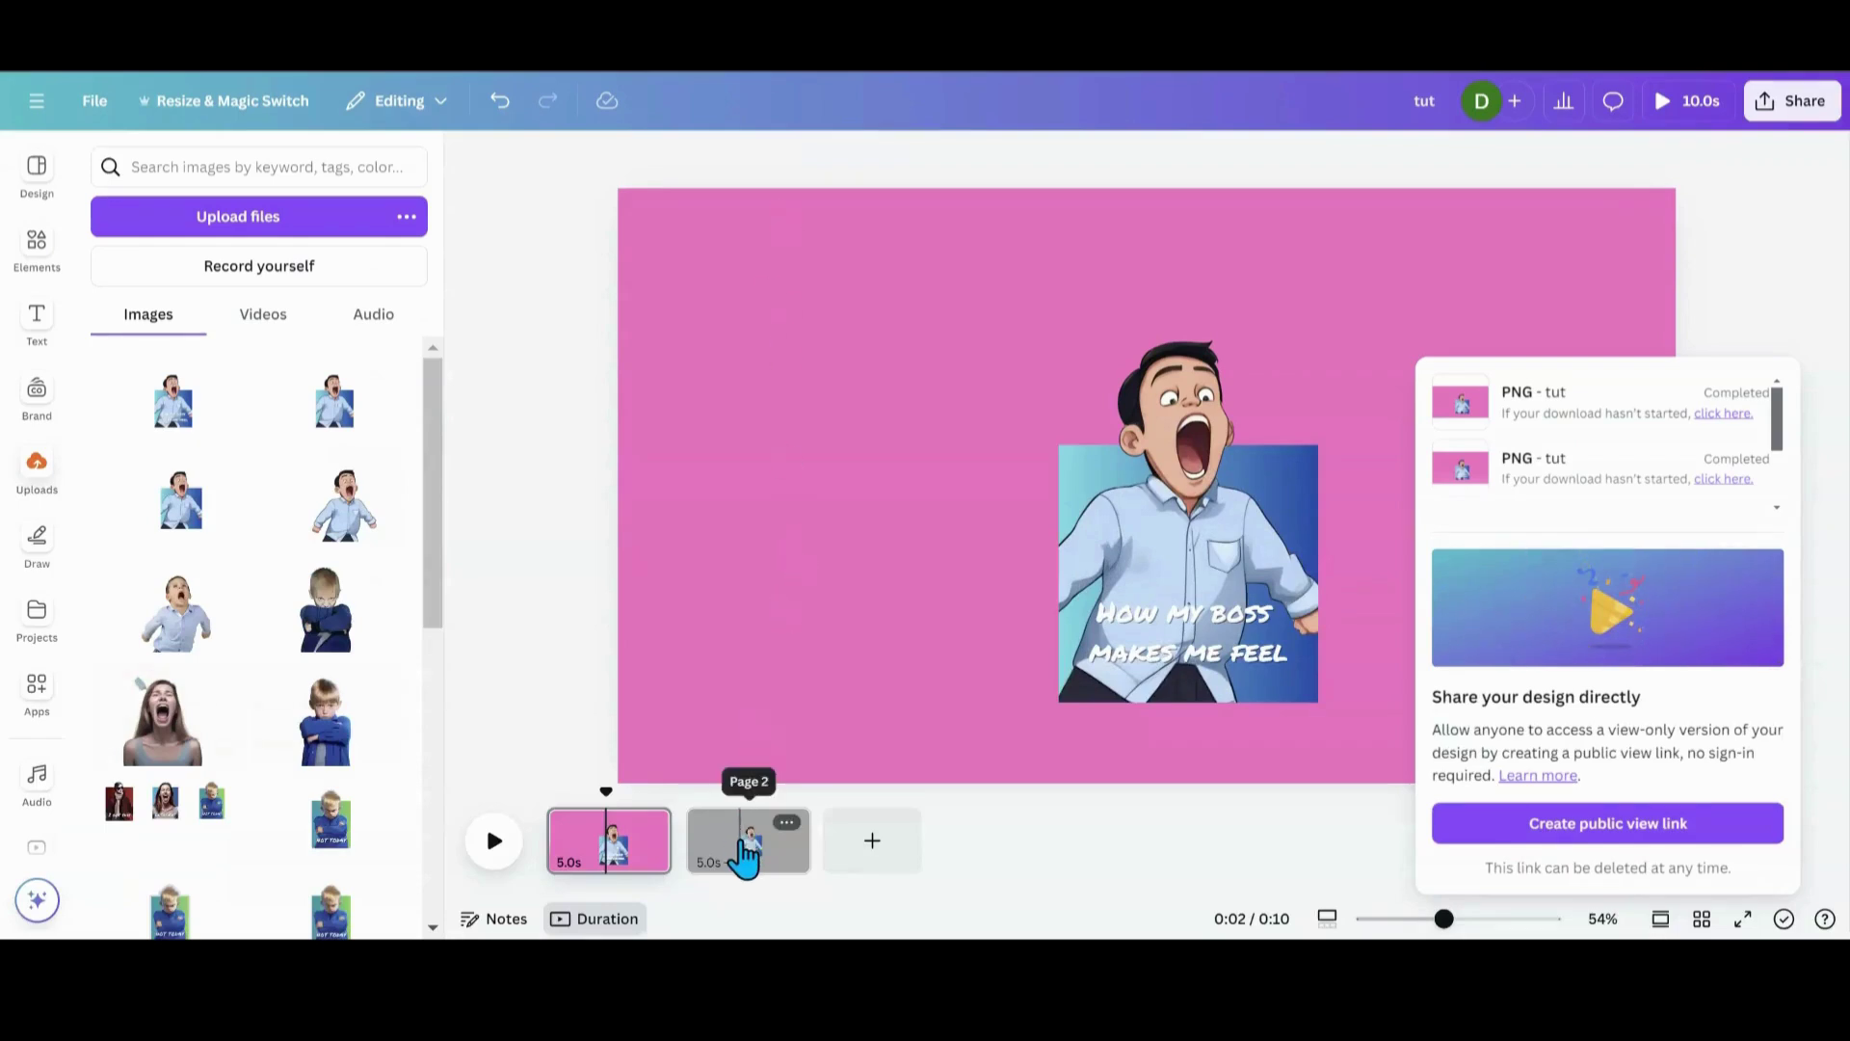
- Add a third page, drop the boss cartoon image onto it, and enlarge it near the centre
{"action": "left_click", "coordinate": [870, 863]}
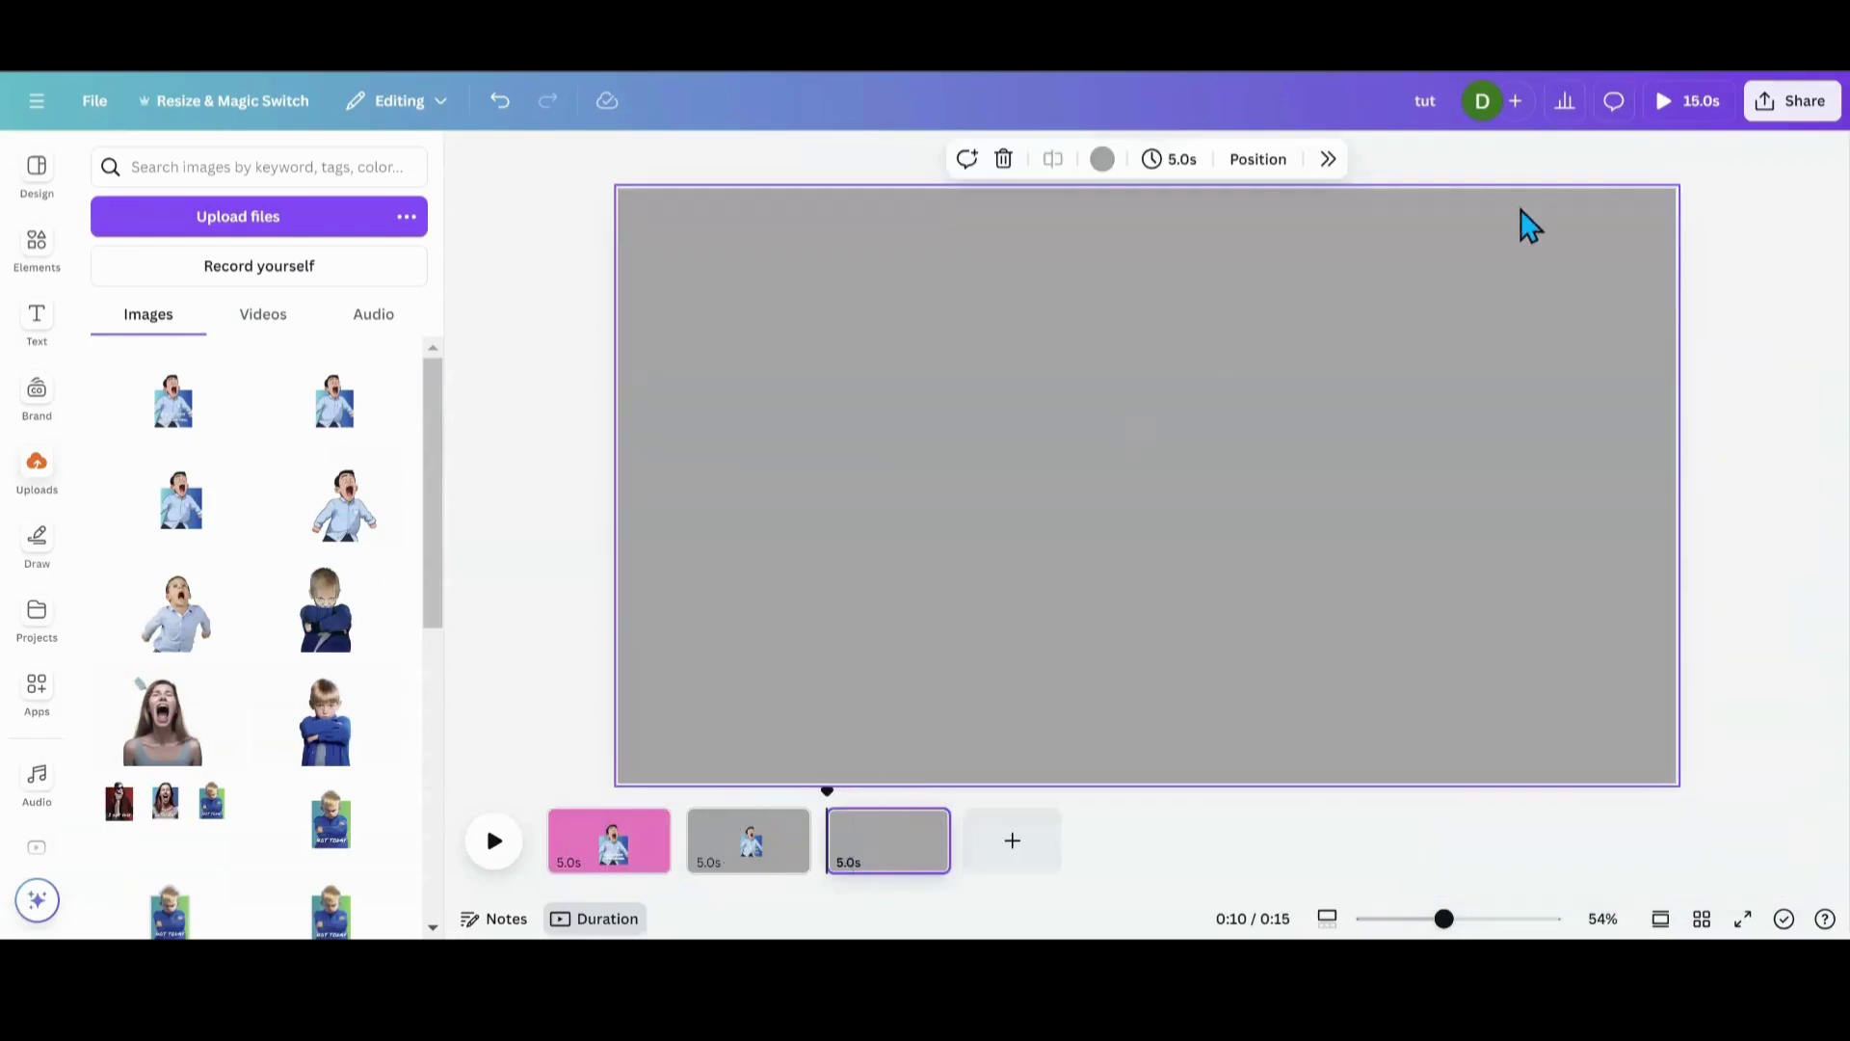
{"action": "left_click_drag", "start_coordinate": [1569, 180], "coordinate": [1086, 516]}
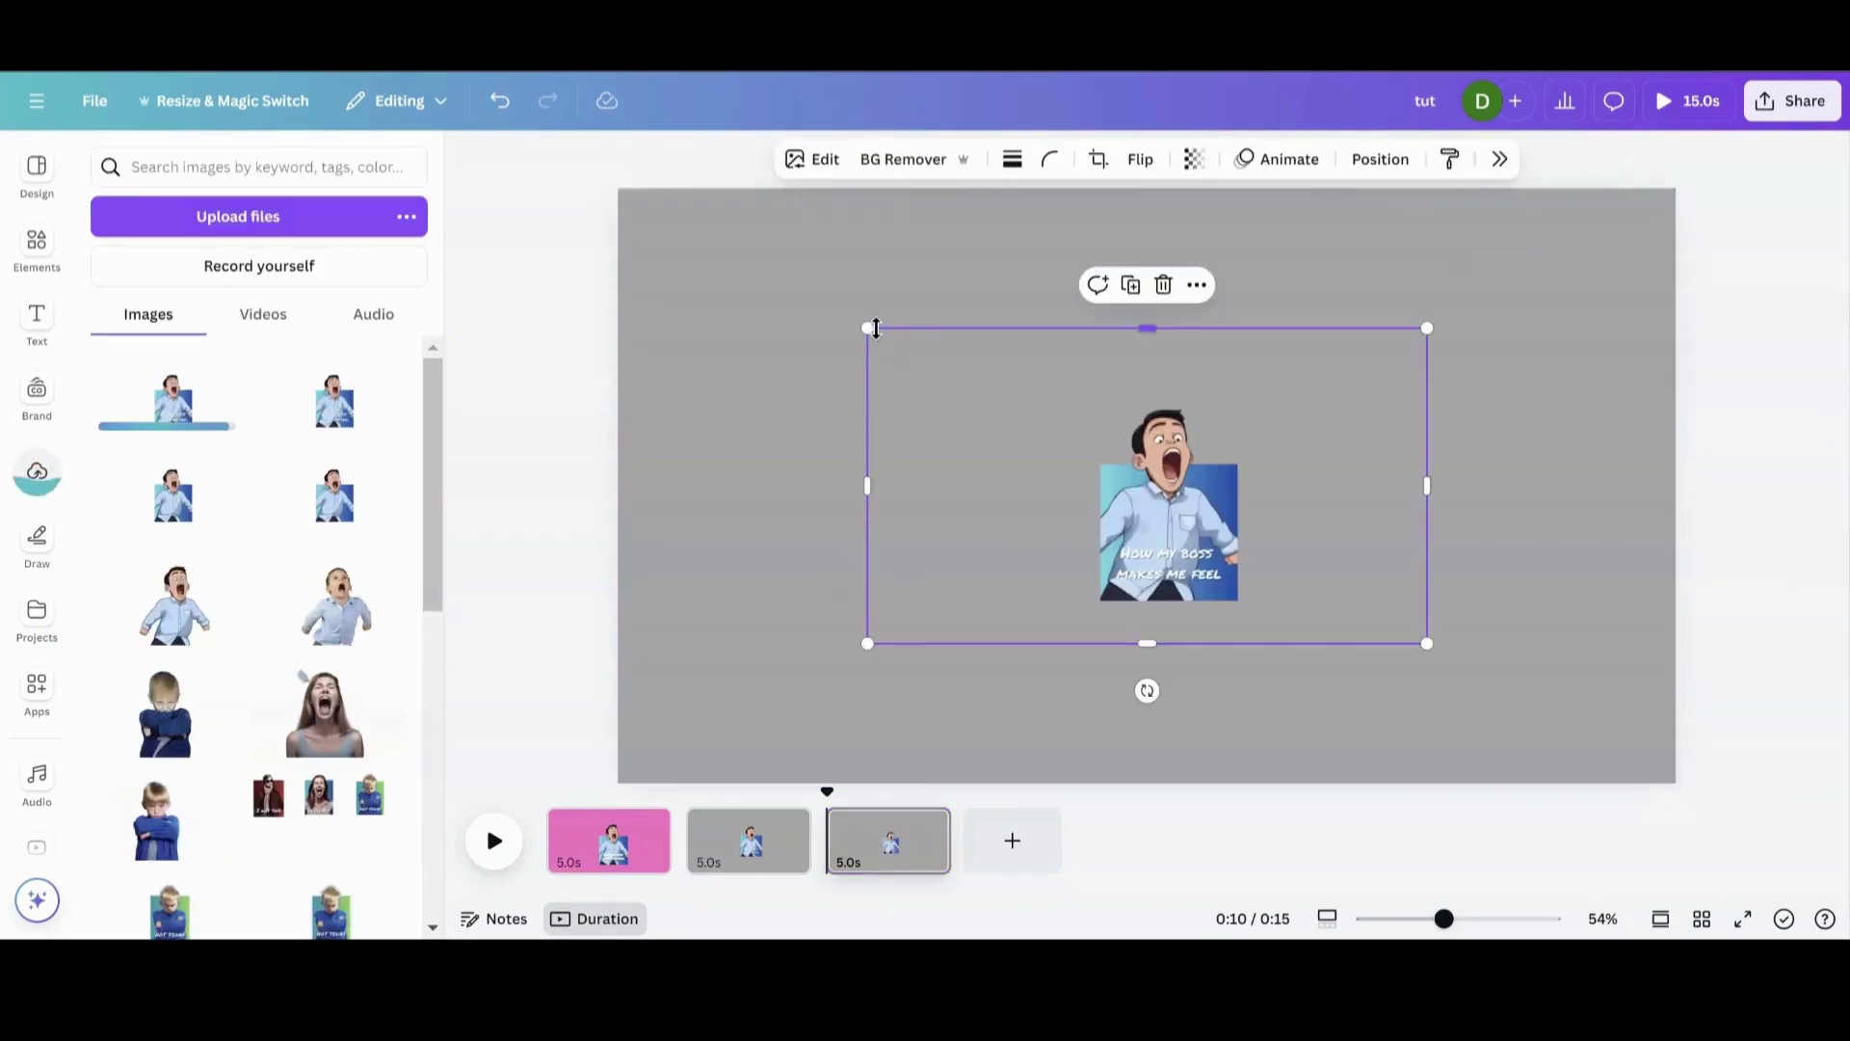
{"action": "left_click_drag", "start_coordinate": [867, 328], "coordinate": [693, 306]}
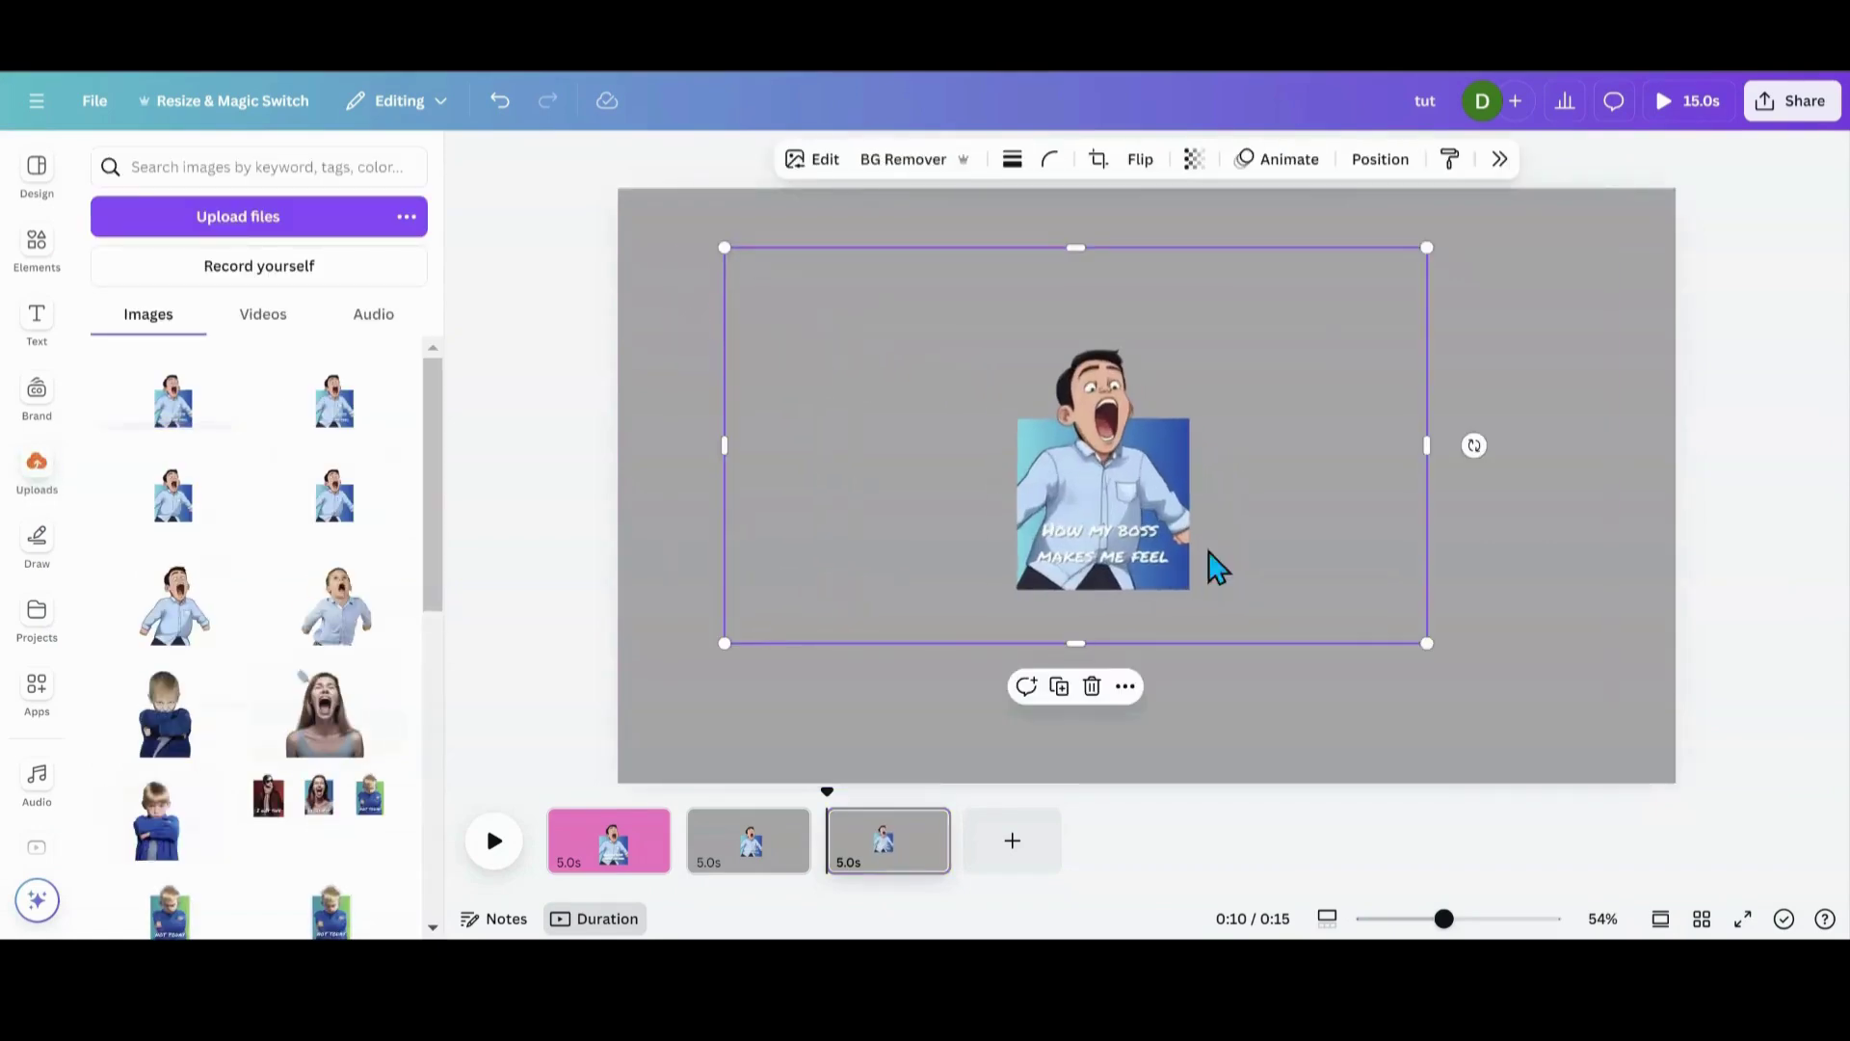
{"action": "left_click_drag", "start_coordinate": [1429, 641], "coordinate": [1569, 718]}
{"action": "left_click_drag", "start_coordinate": [1288, 577], "coordinate": [1203, 580]}
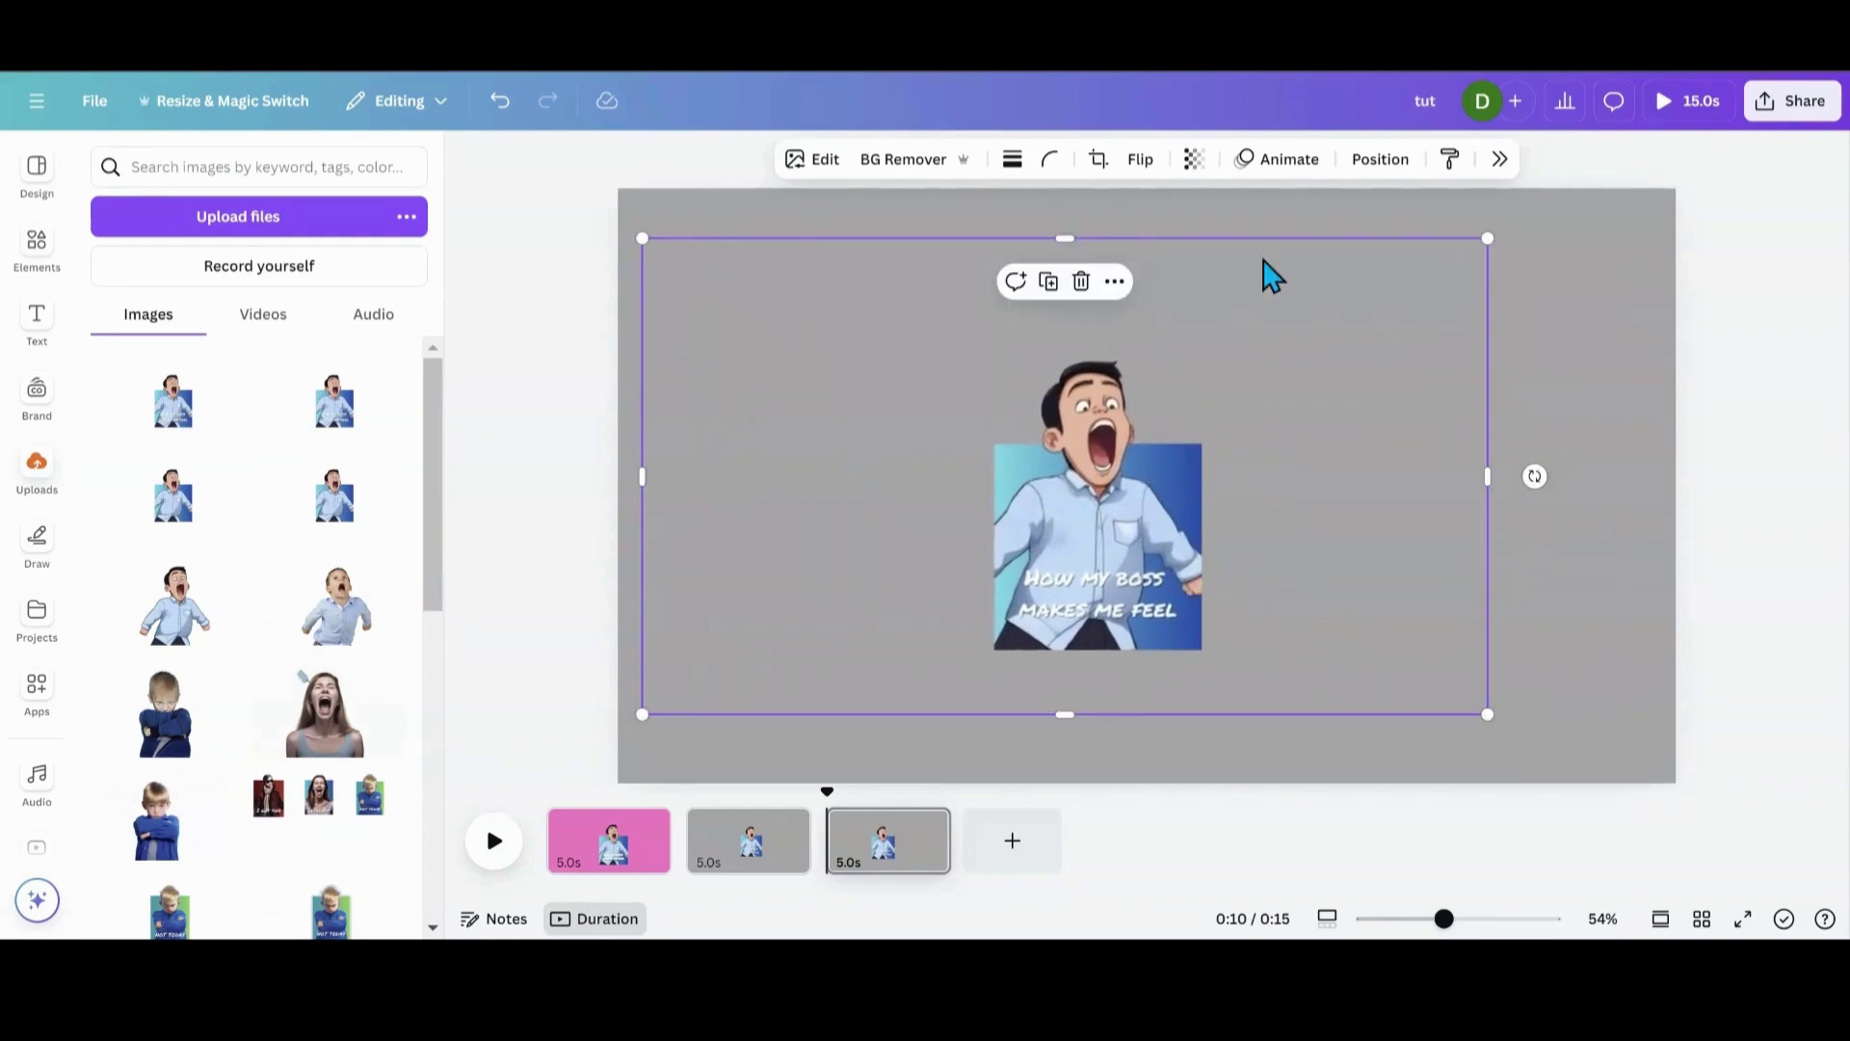
- Upscale the boss image 2x with Image Upscaler, replace the original, and move it to page 2
{"action": "left_click", "coordinate": [1500, 161]}
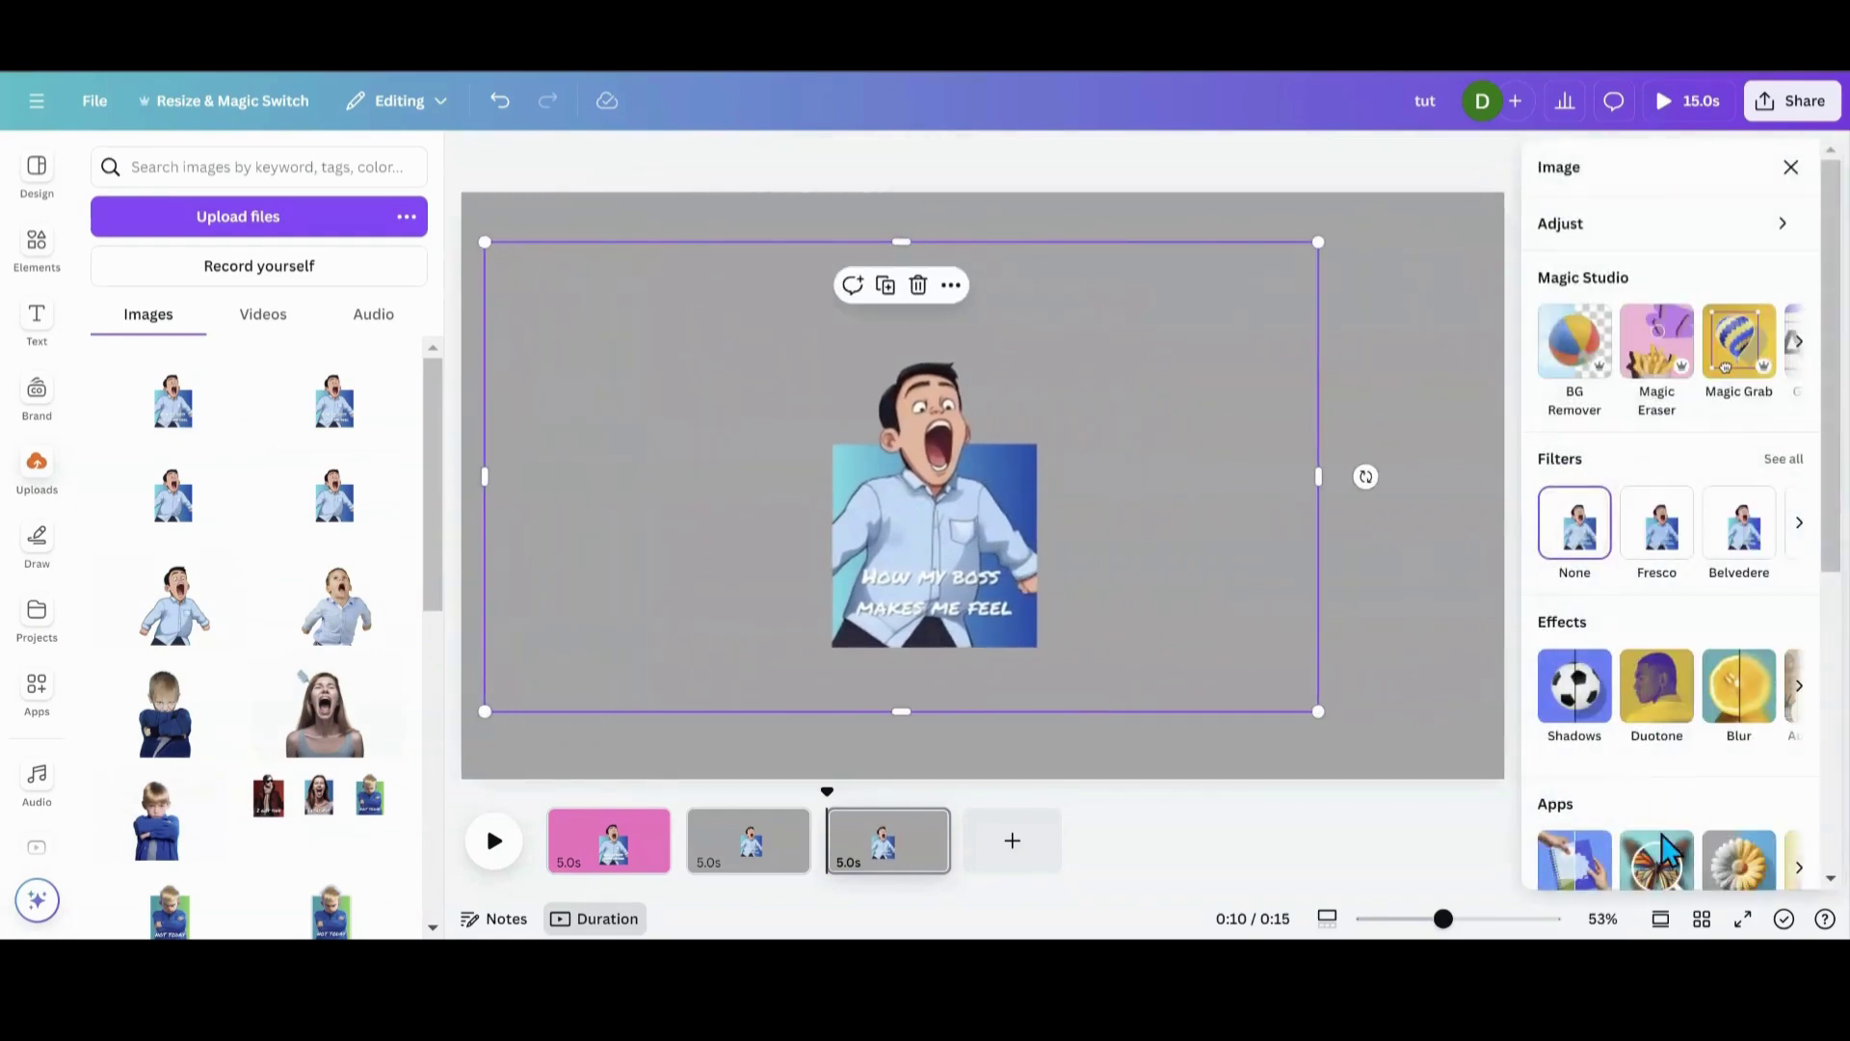
{"action": "left_click", "coordinate": [1659, 867]}
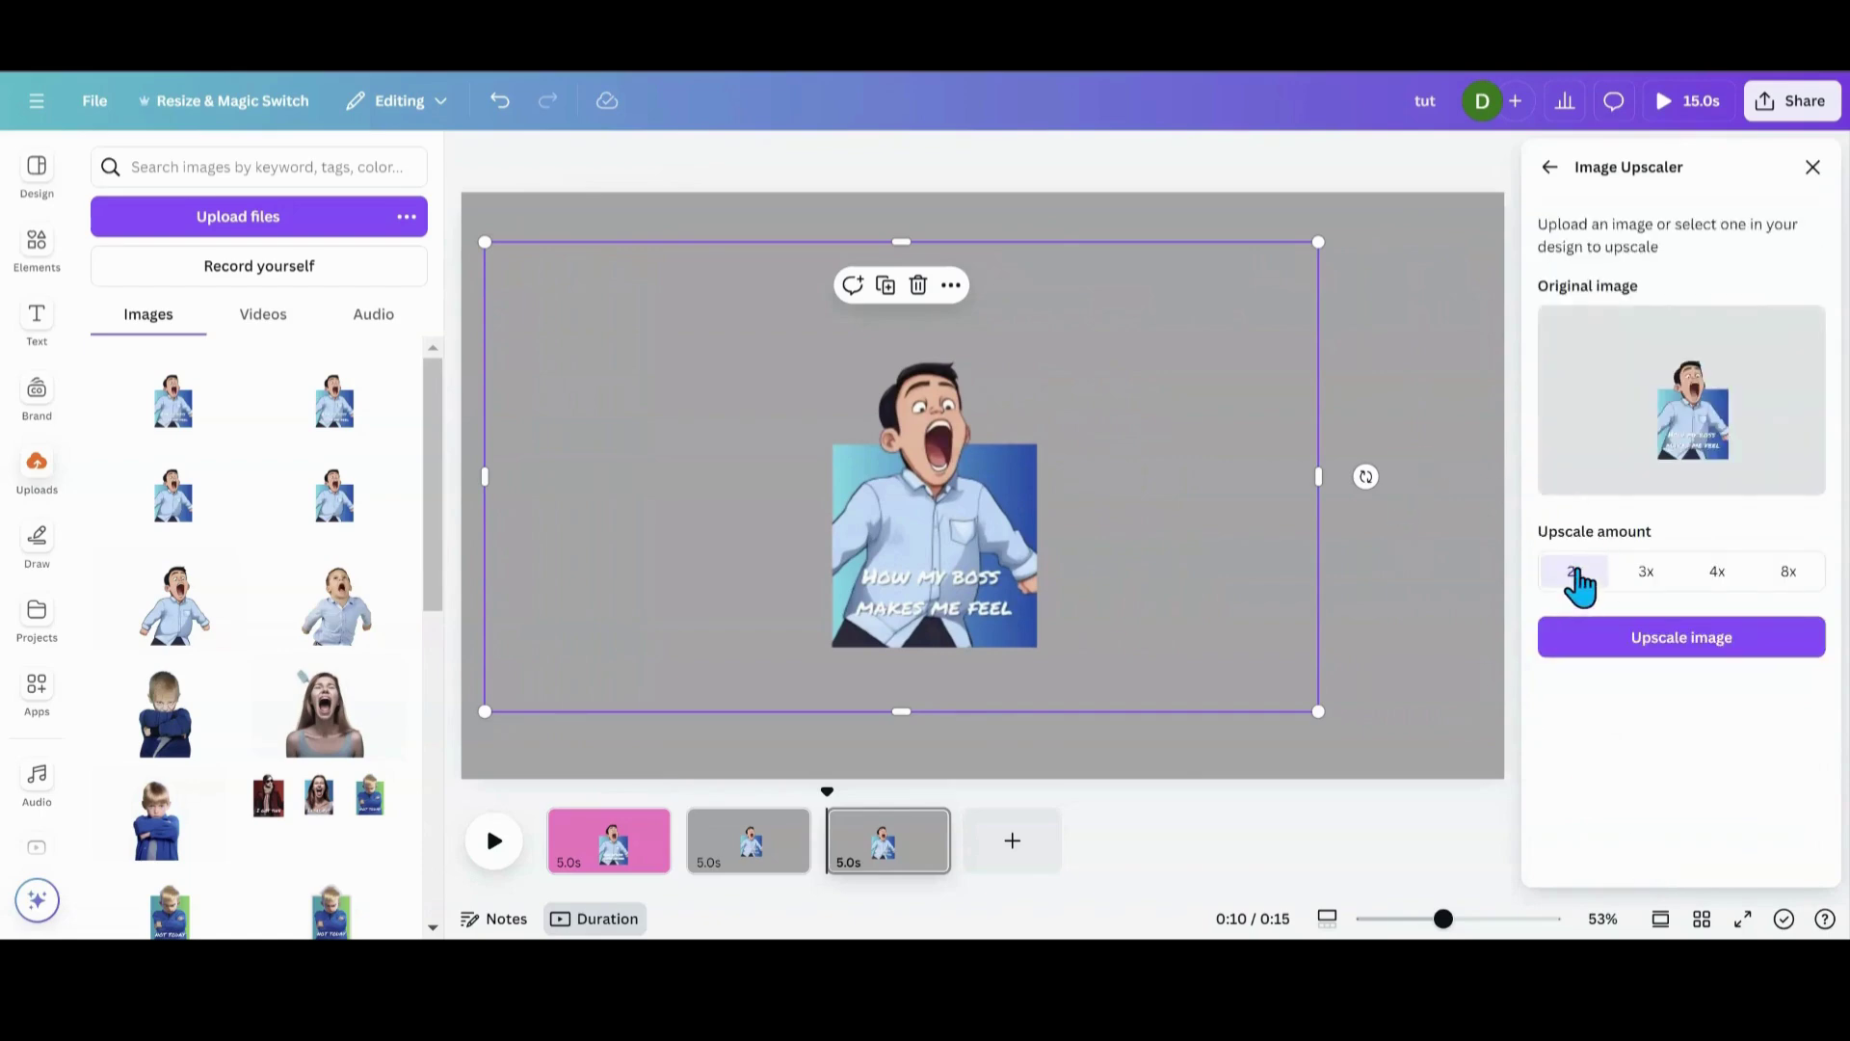
{"action": "left_click", "coordinate": [1638, 641]}
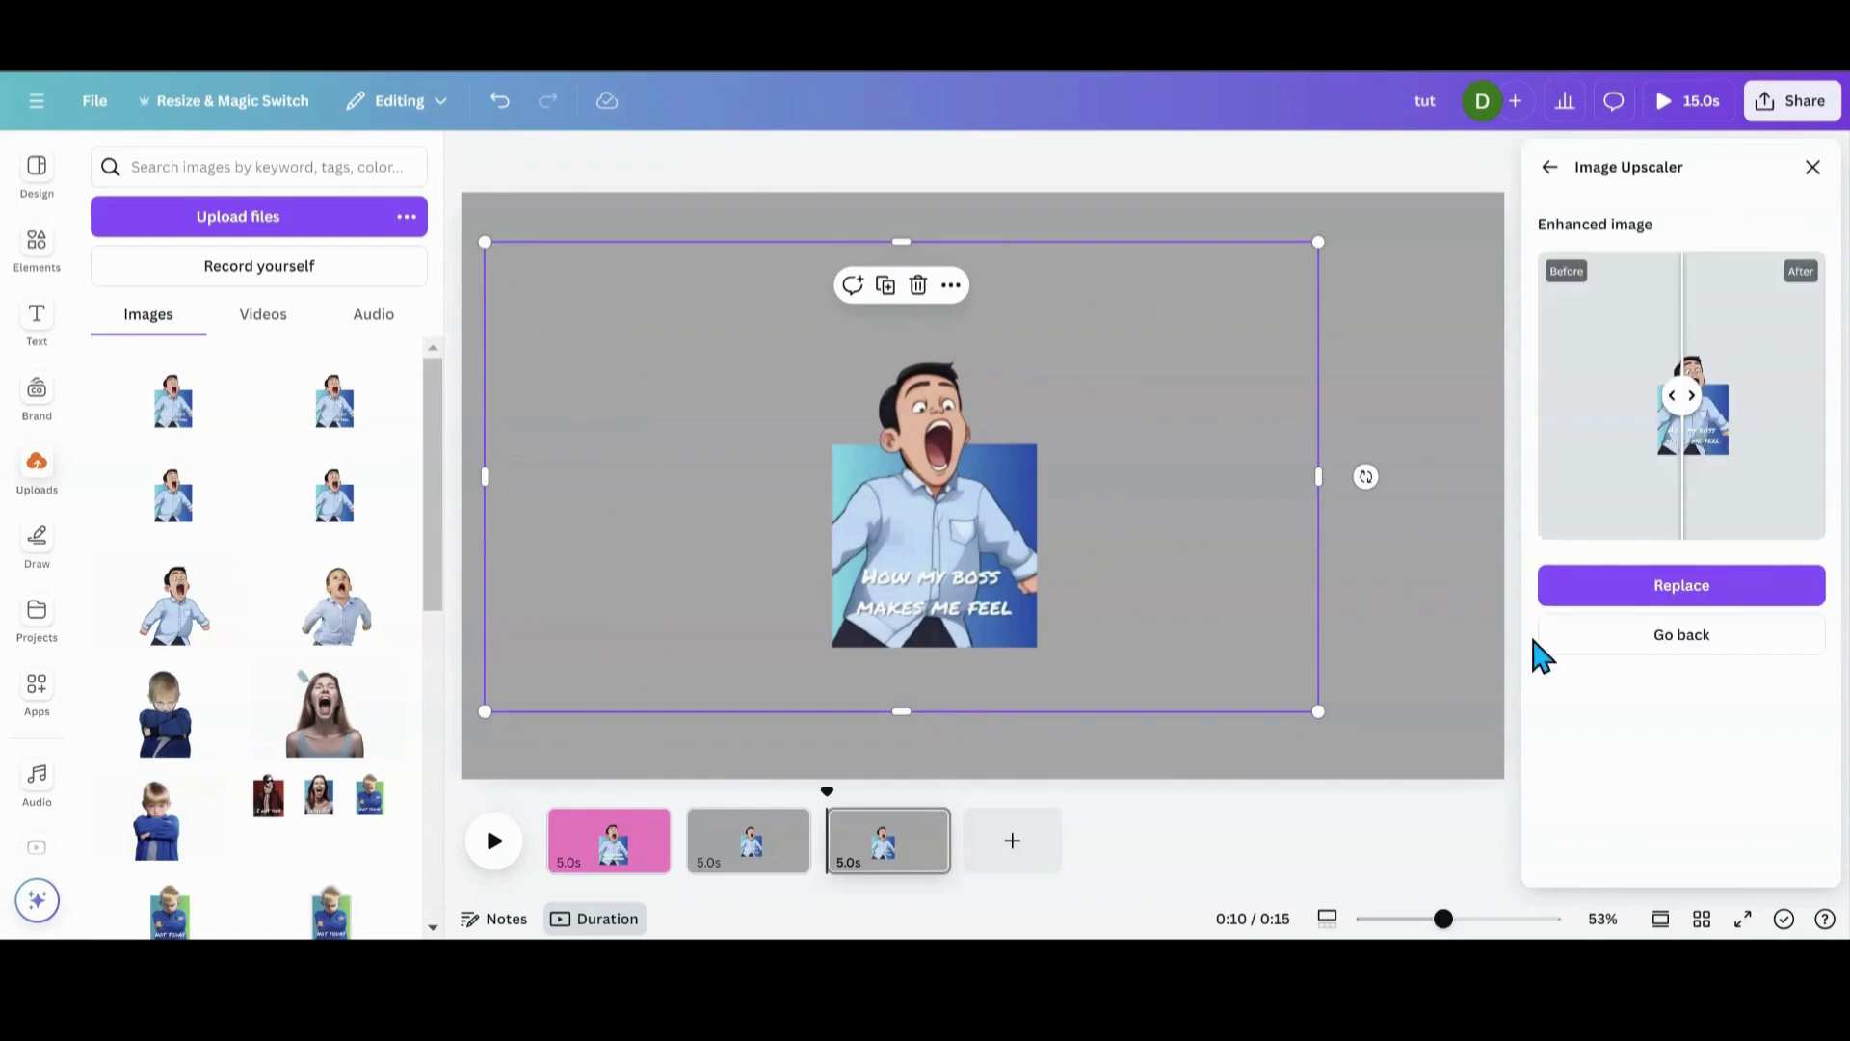
{"action": "left_click", "coordinate": [1622, 607]}
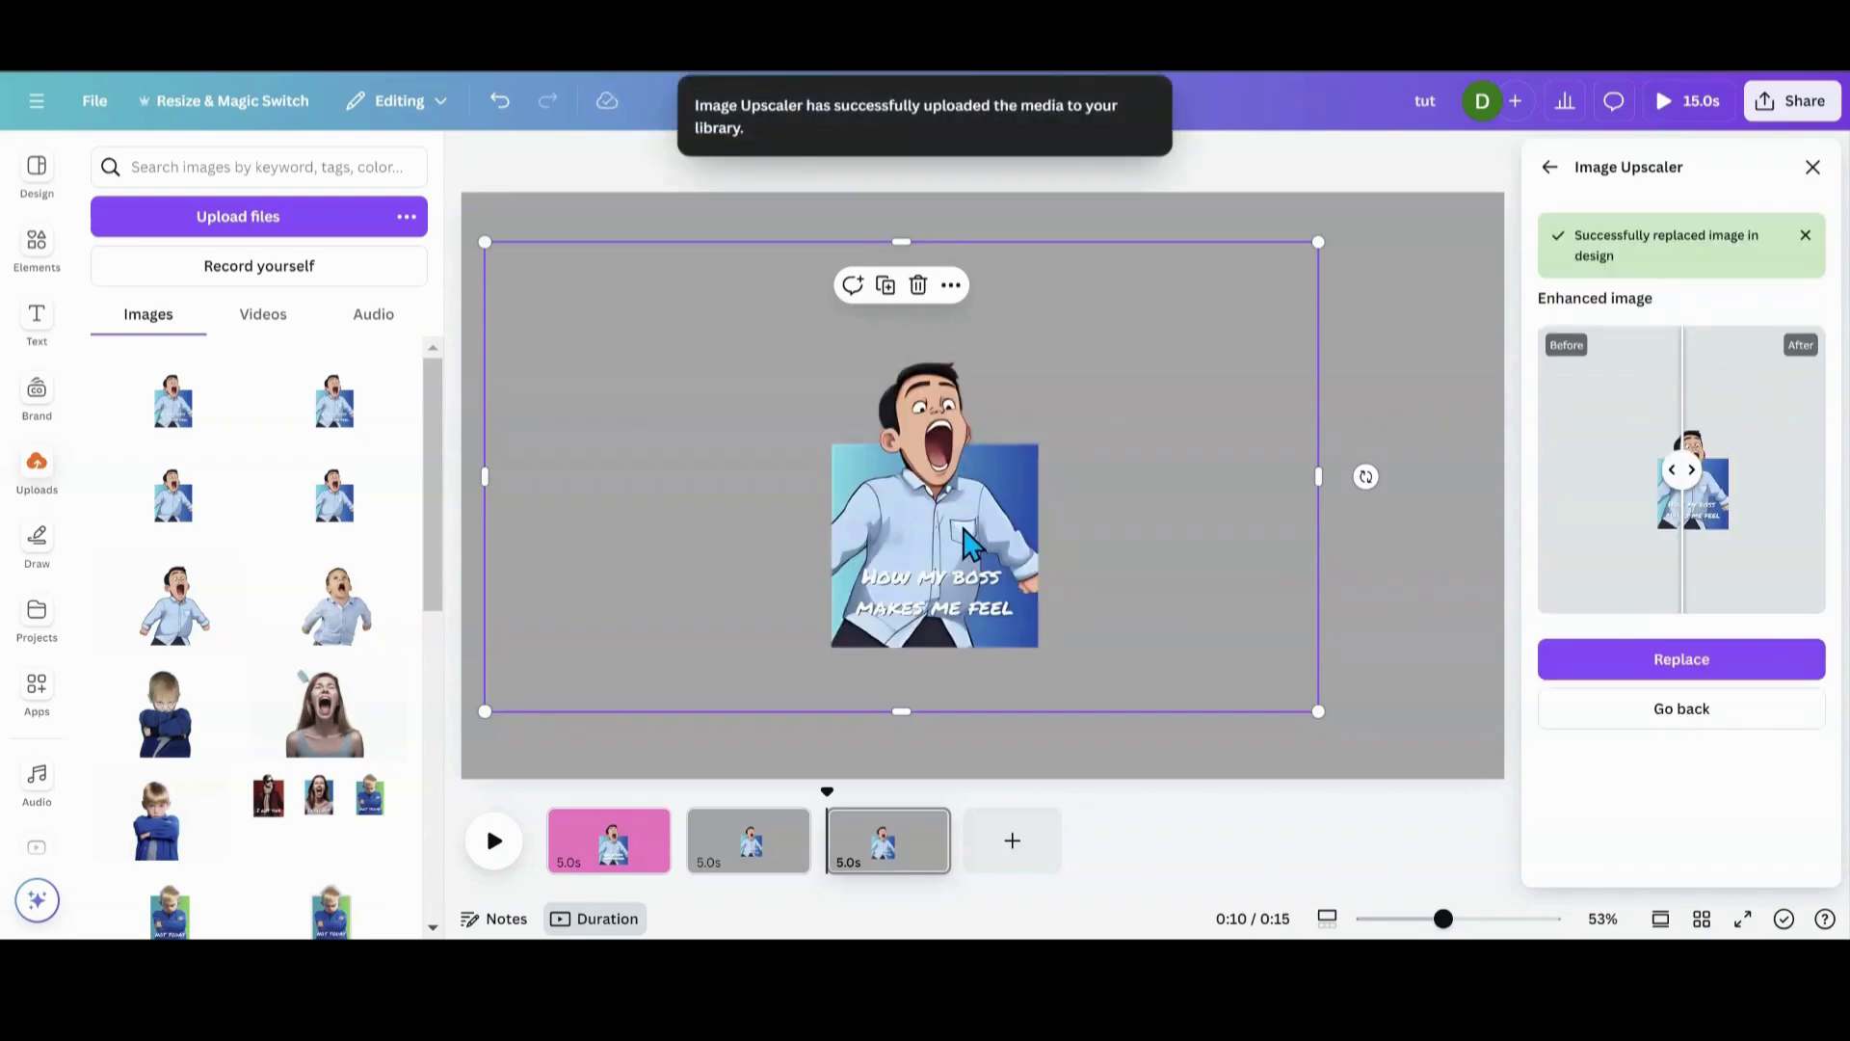
{"action": "left_click_drag", "start_coordinate": [968, 542], "coordinate": [772, 870]}
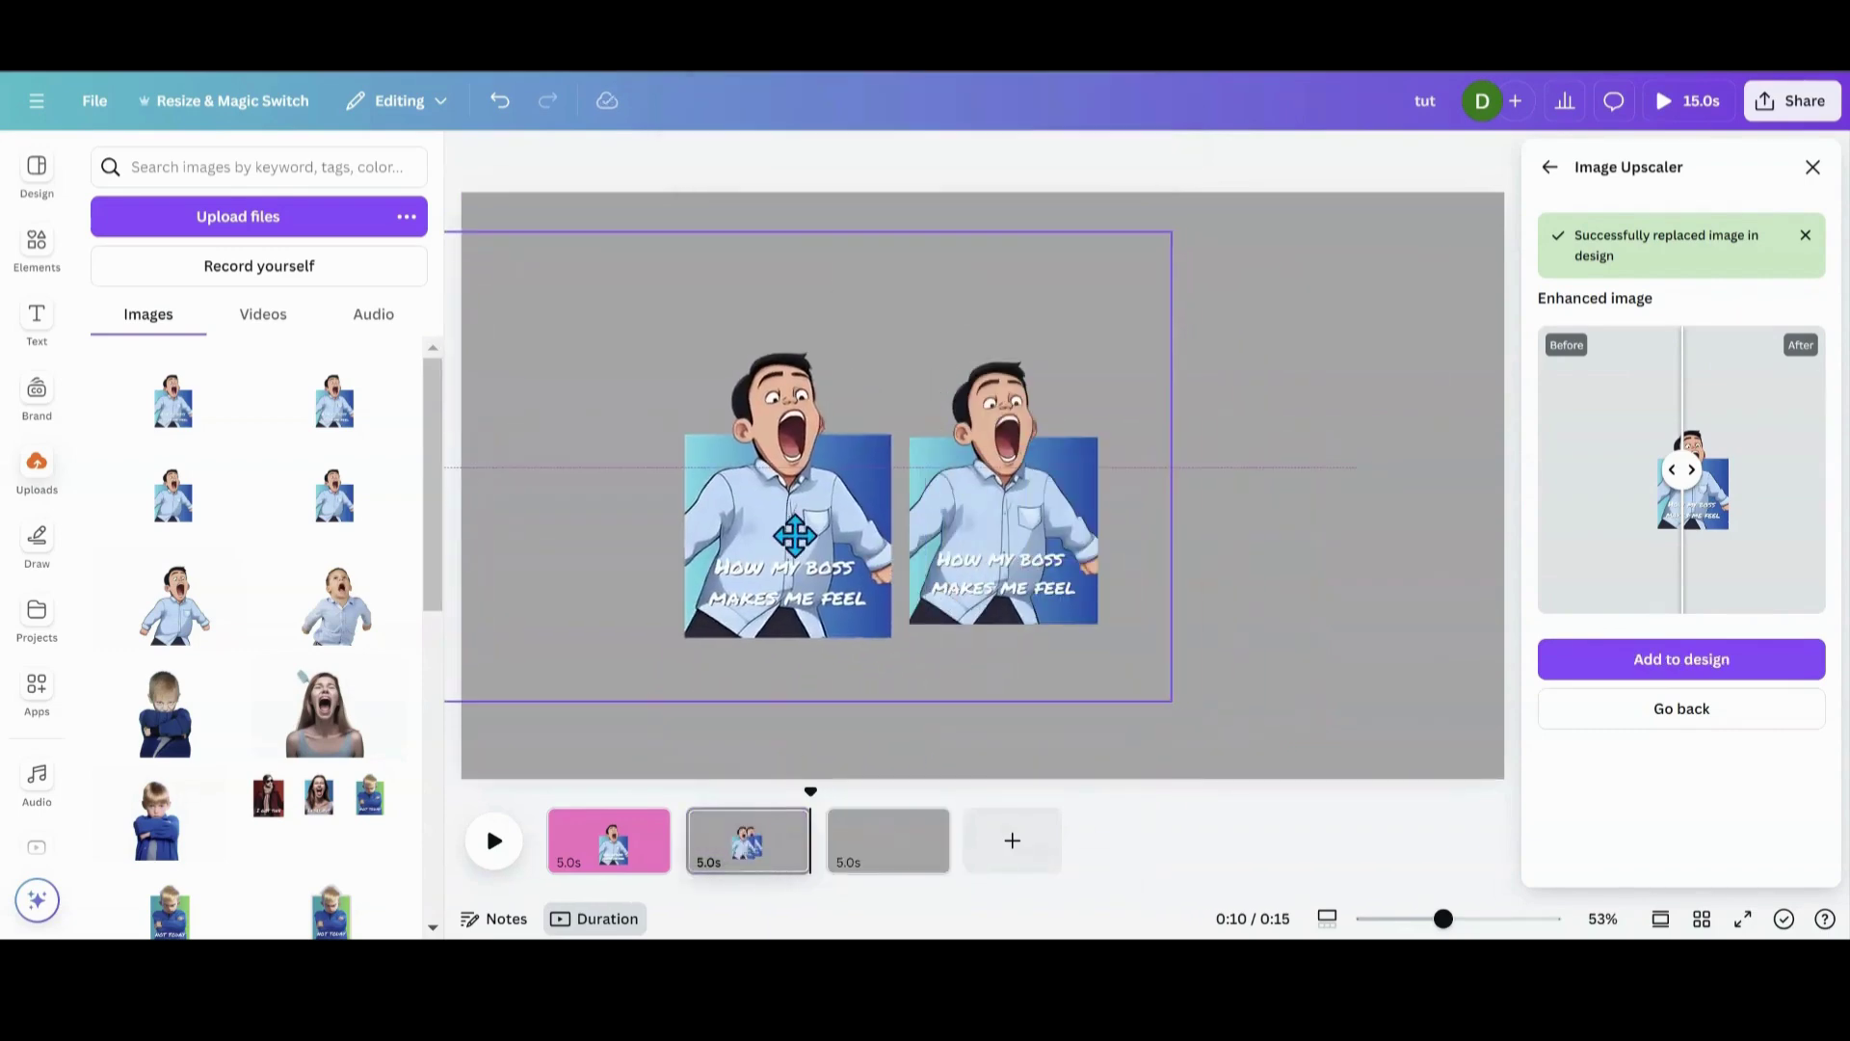
- Enlarge and reposition the second boss image on page 2
{"action": "left_click", "coordinate": [1291, 615]}
{"action": "left_click_drag", "start_coordinate": [1296, 615], "coordinate": [1338, 619]}
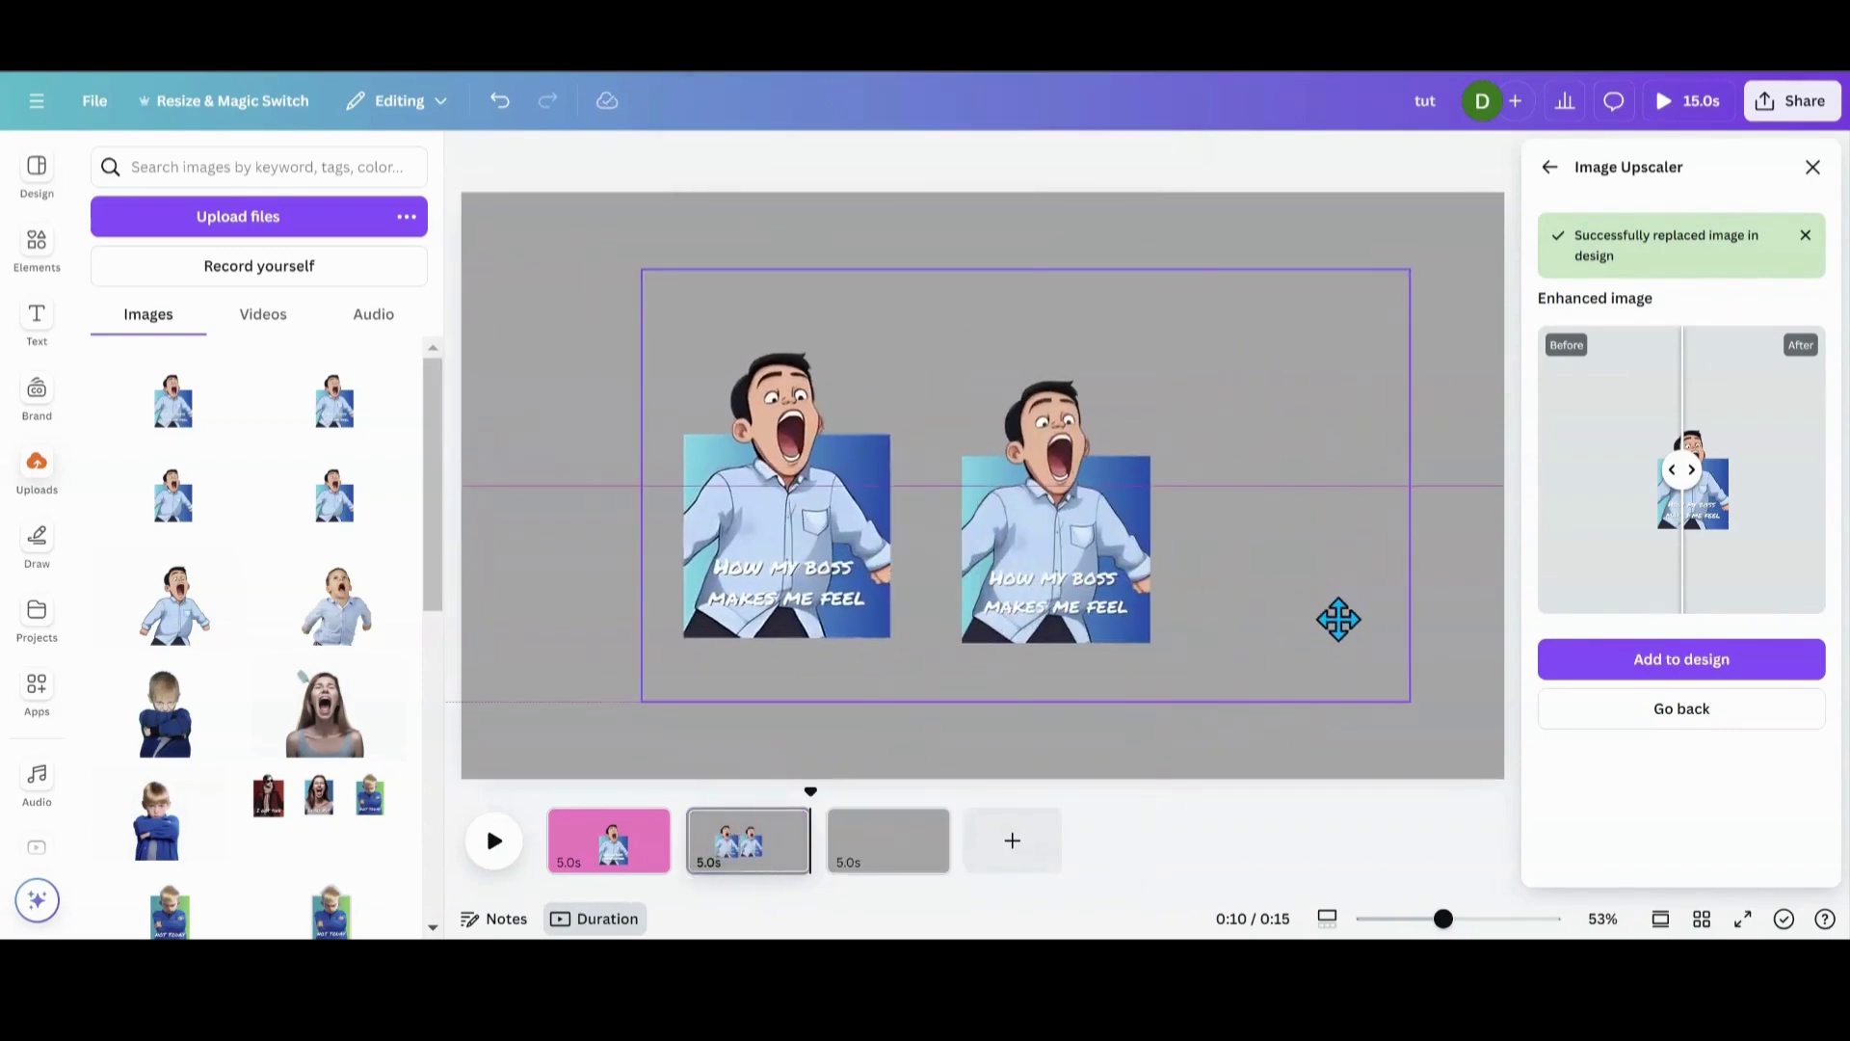
{"action": "left_click_drag", "start_coordinate": [642, 272], "coordinate": [526, 257]}
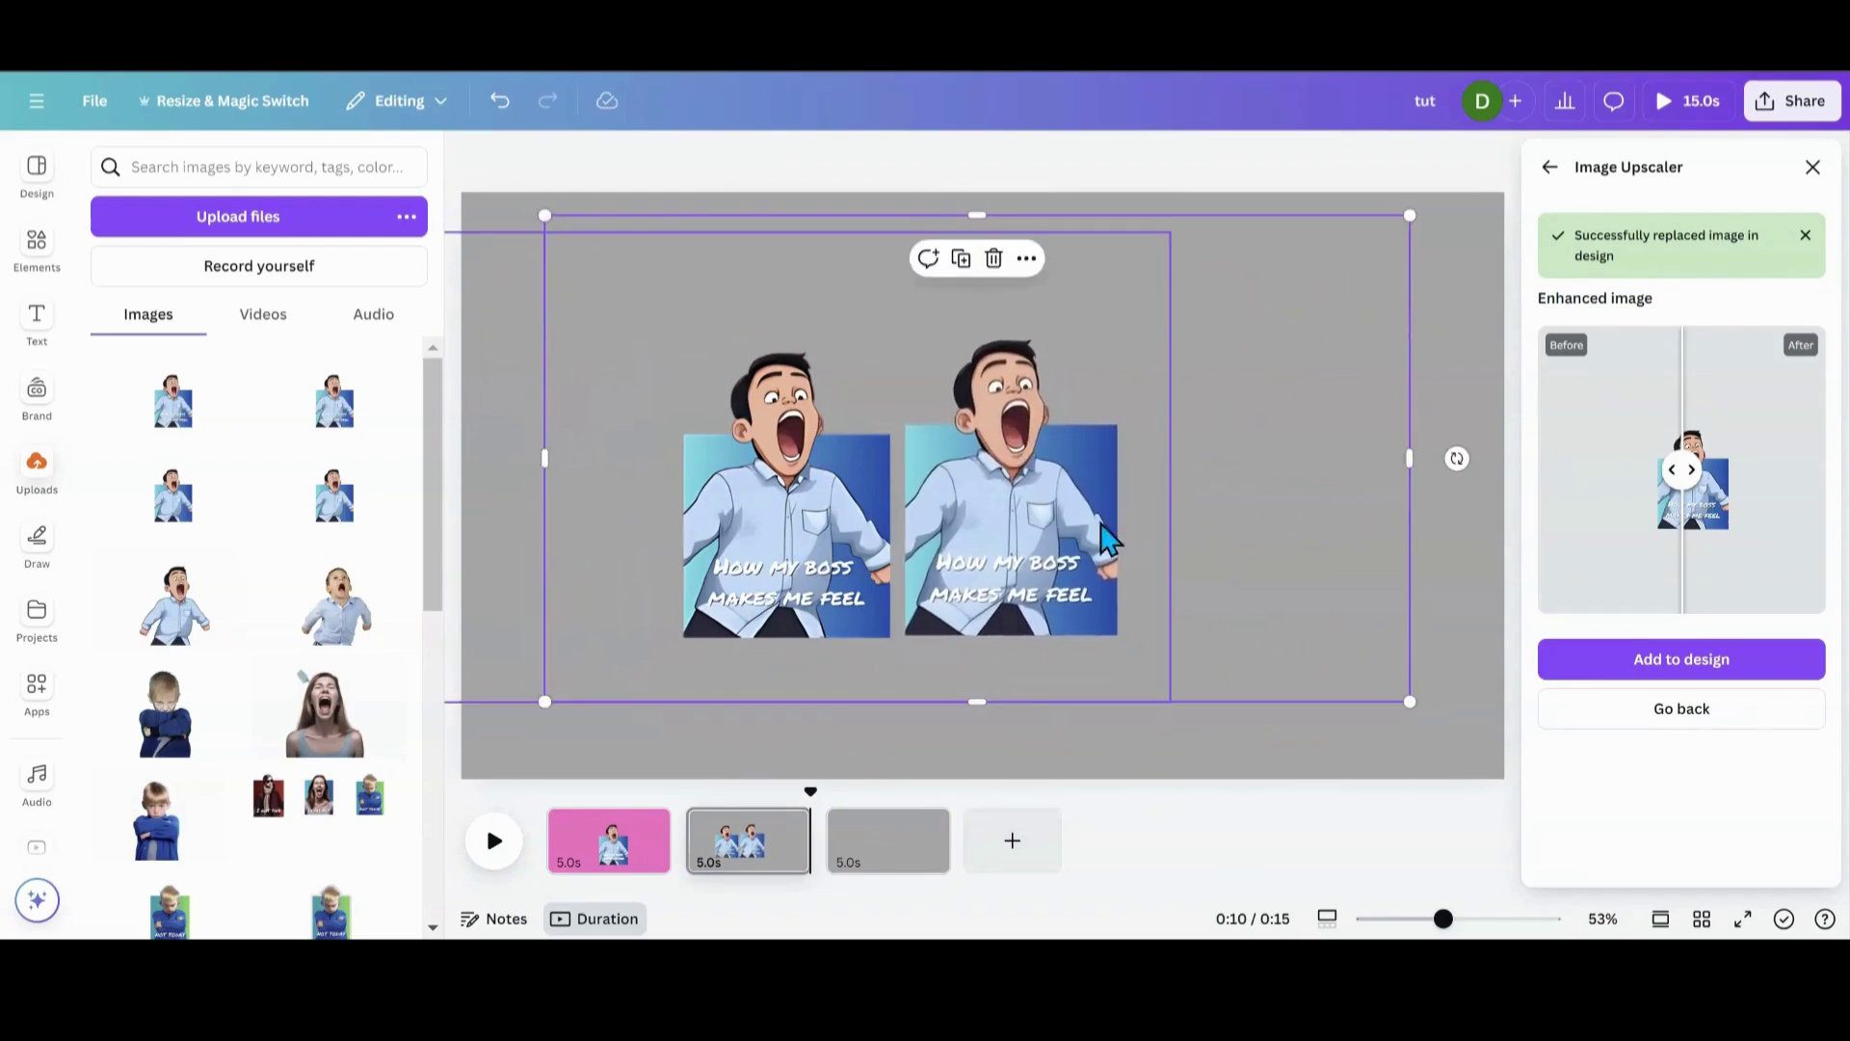
{"action": "left_click_drag", "start_coordinate": [1224, 526], "coordinate": [1290, 554]}
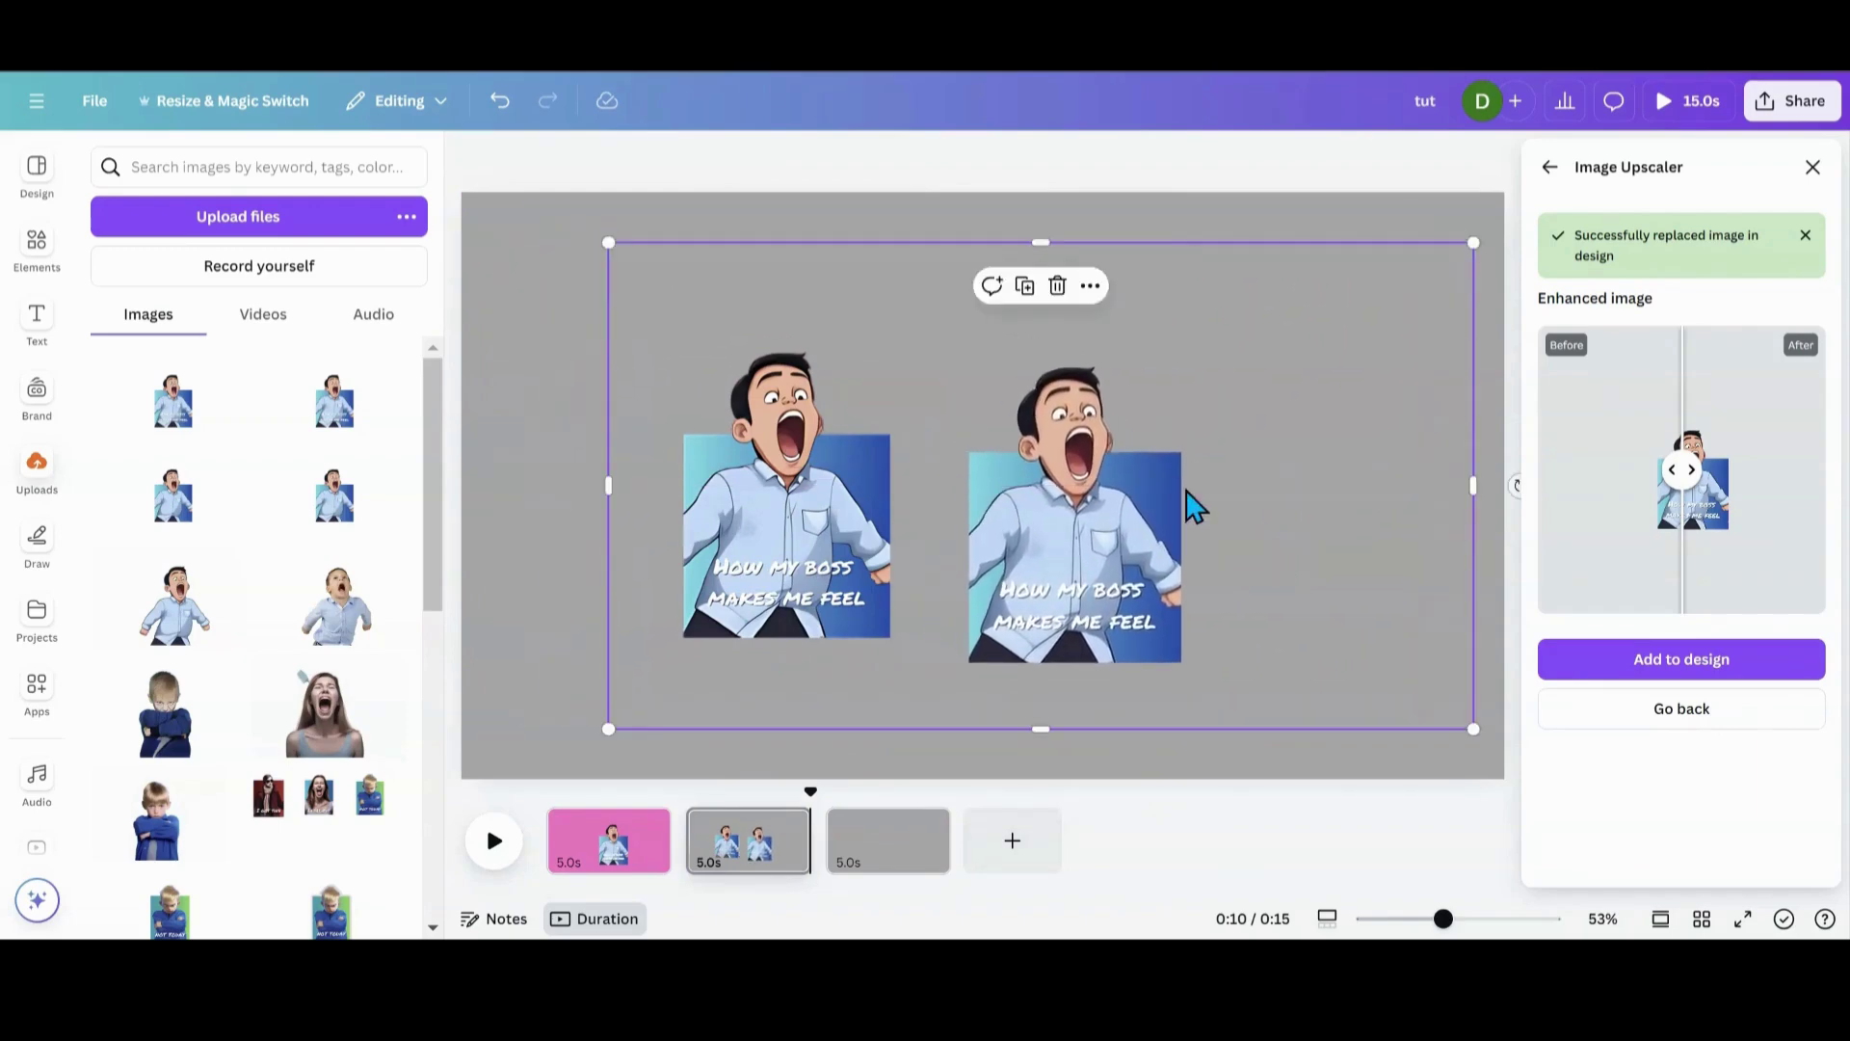
- Delete the extra copy and narrow the remaining image's frame from both sides
{"action": "left_click", "coordinate": [1056, 289]}
{"action": "left_click", "coordinate": [894, 491]}
{"action": "left_click_drag", "start_coordinate": [894, 492], "coordinate": [1113, 491]}
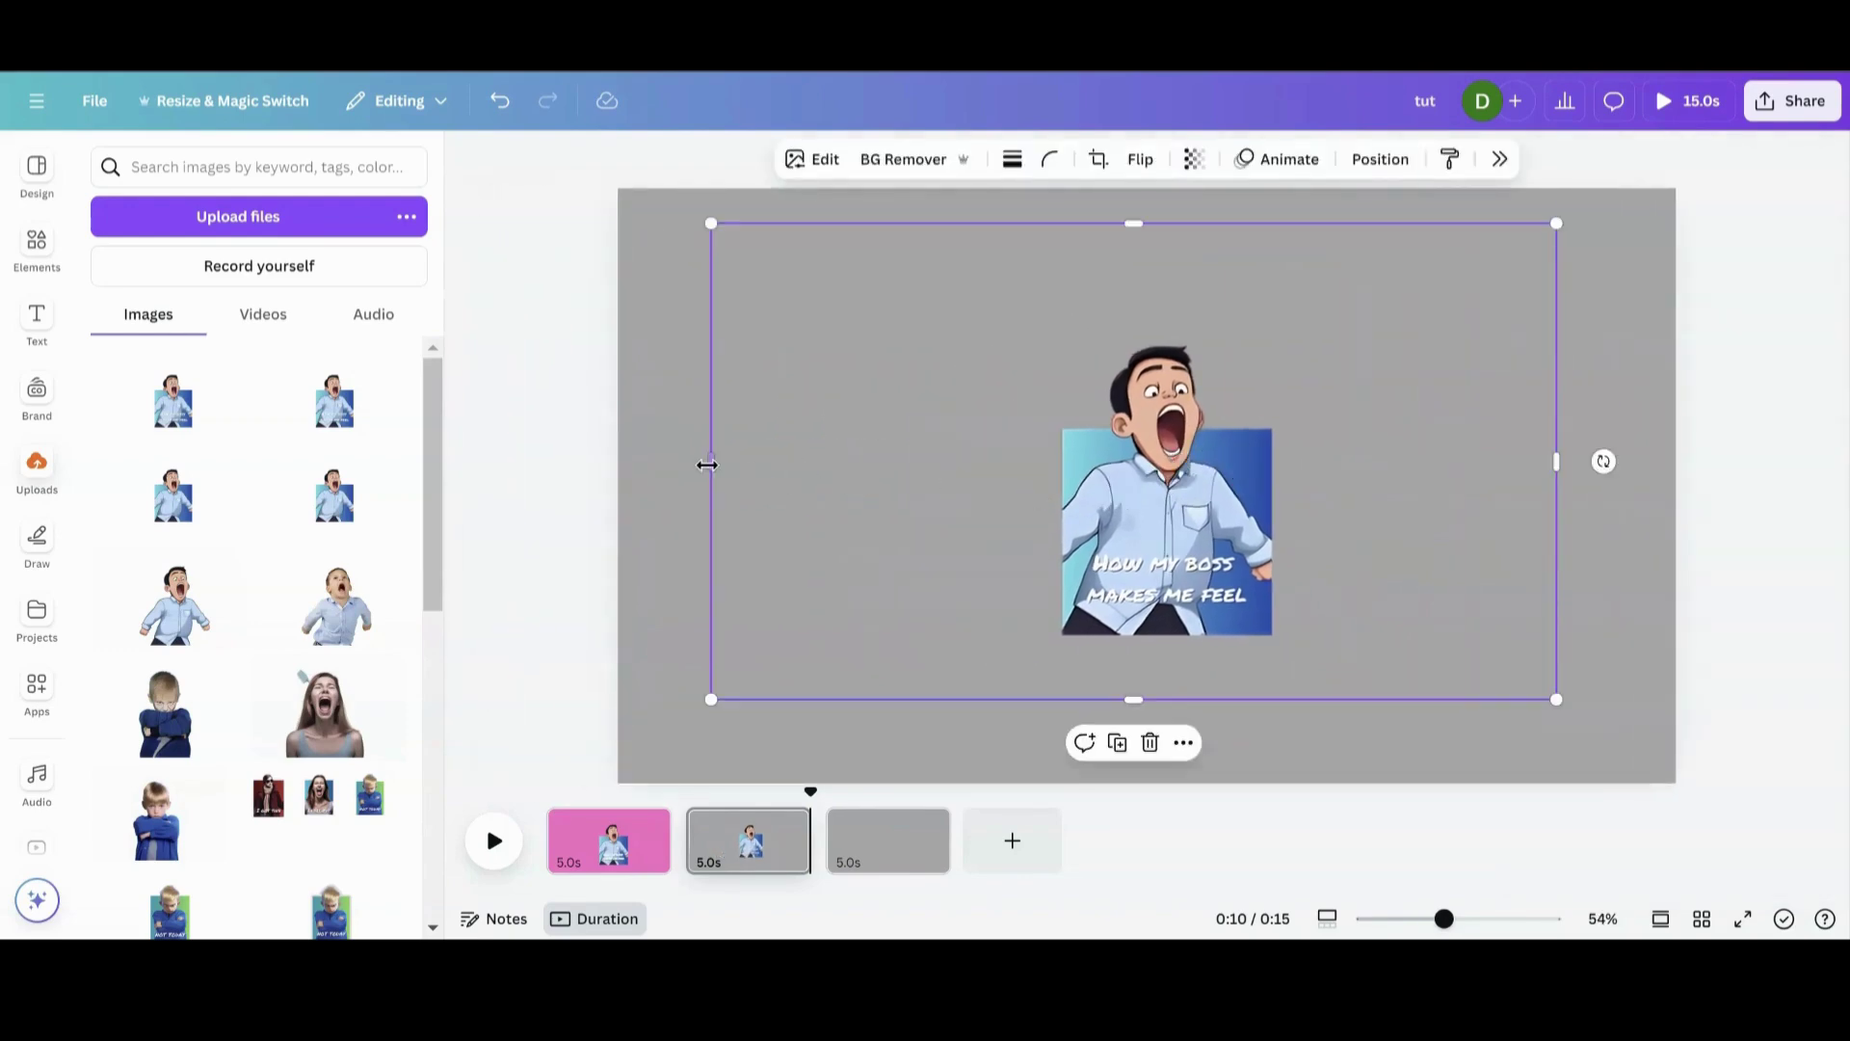
{"action": "left_click_drag", "start_coordinate": [707, 464], "coordinate": [982, 462]}
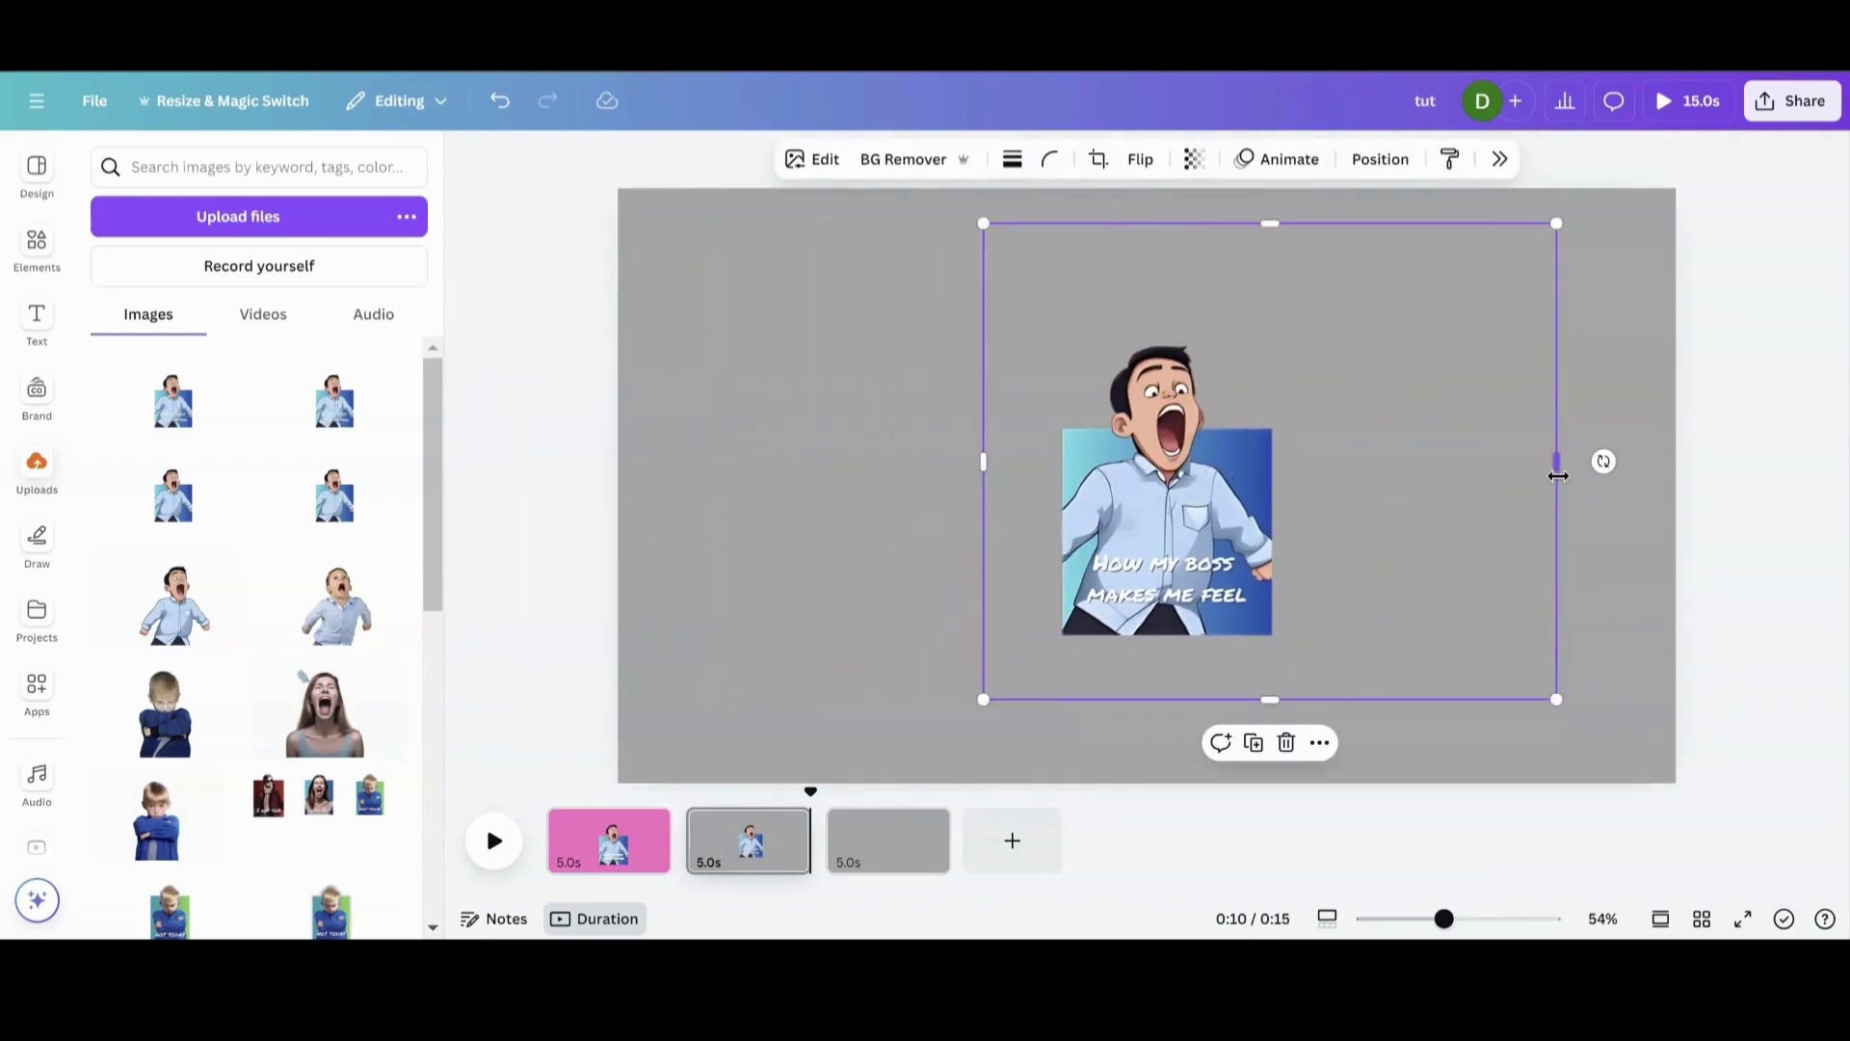
{"action": "left_click_drag", "start_coordinate": [1558, 475], "coordinate": [1330, 482]}
{"action": "left_click_drag", "start_coordinate": [1238, 520], "coordinate": [1185, 525]}
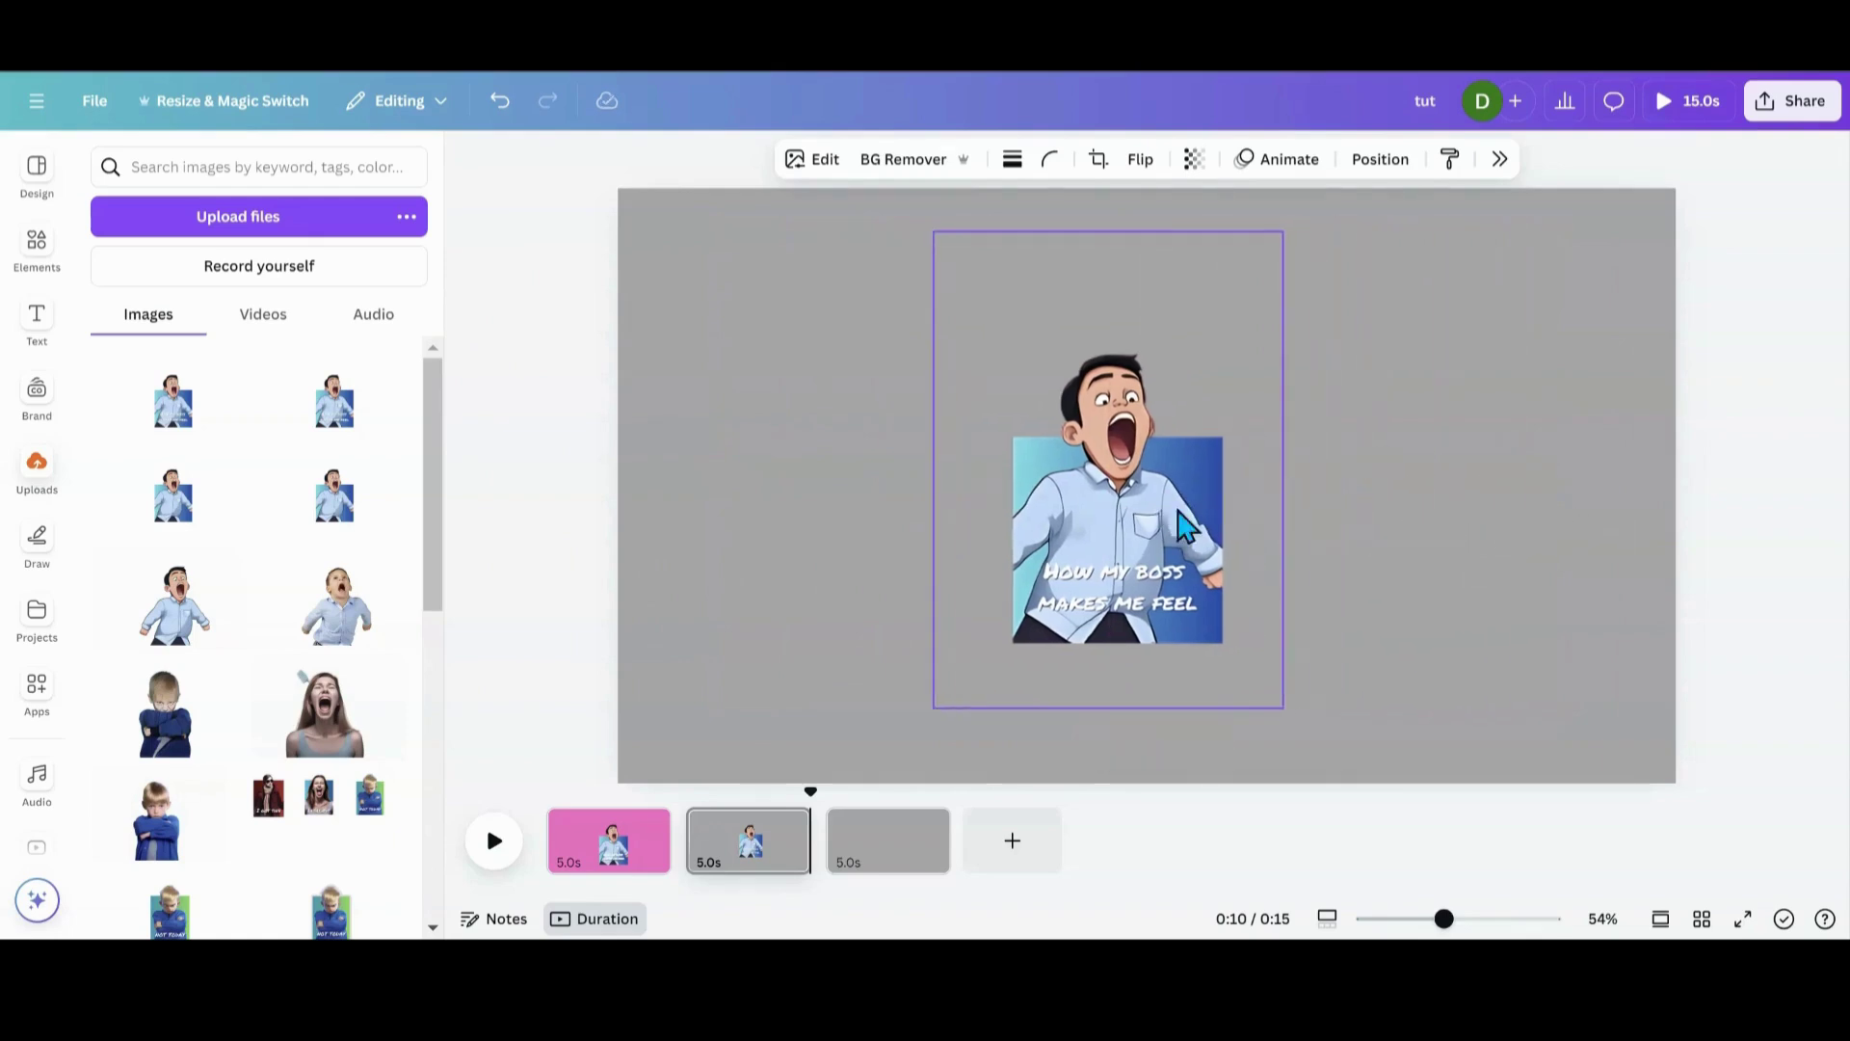
- Give the boss image a white (#FFFFFF) Outline shadow effect
{"action": "left_click", "coordinate": [1500, 159]}
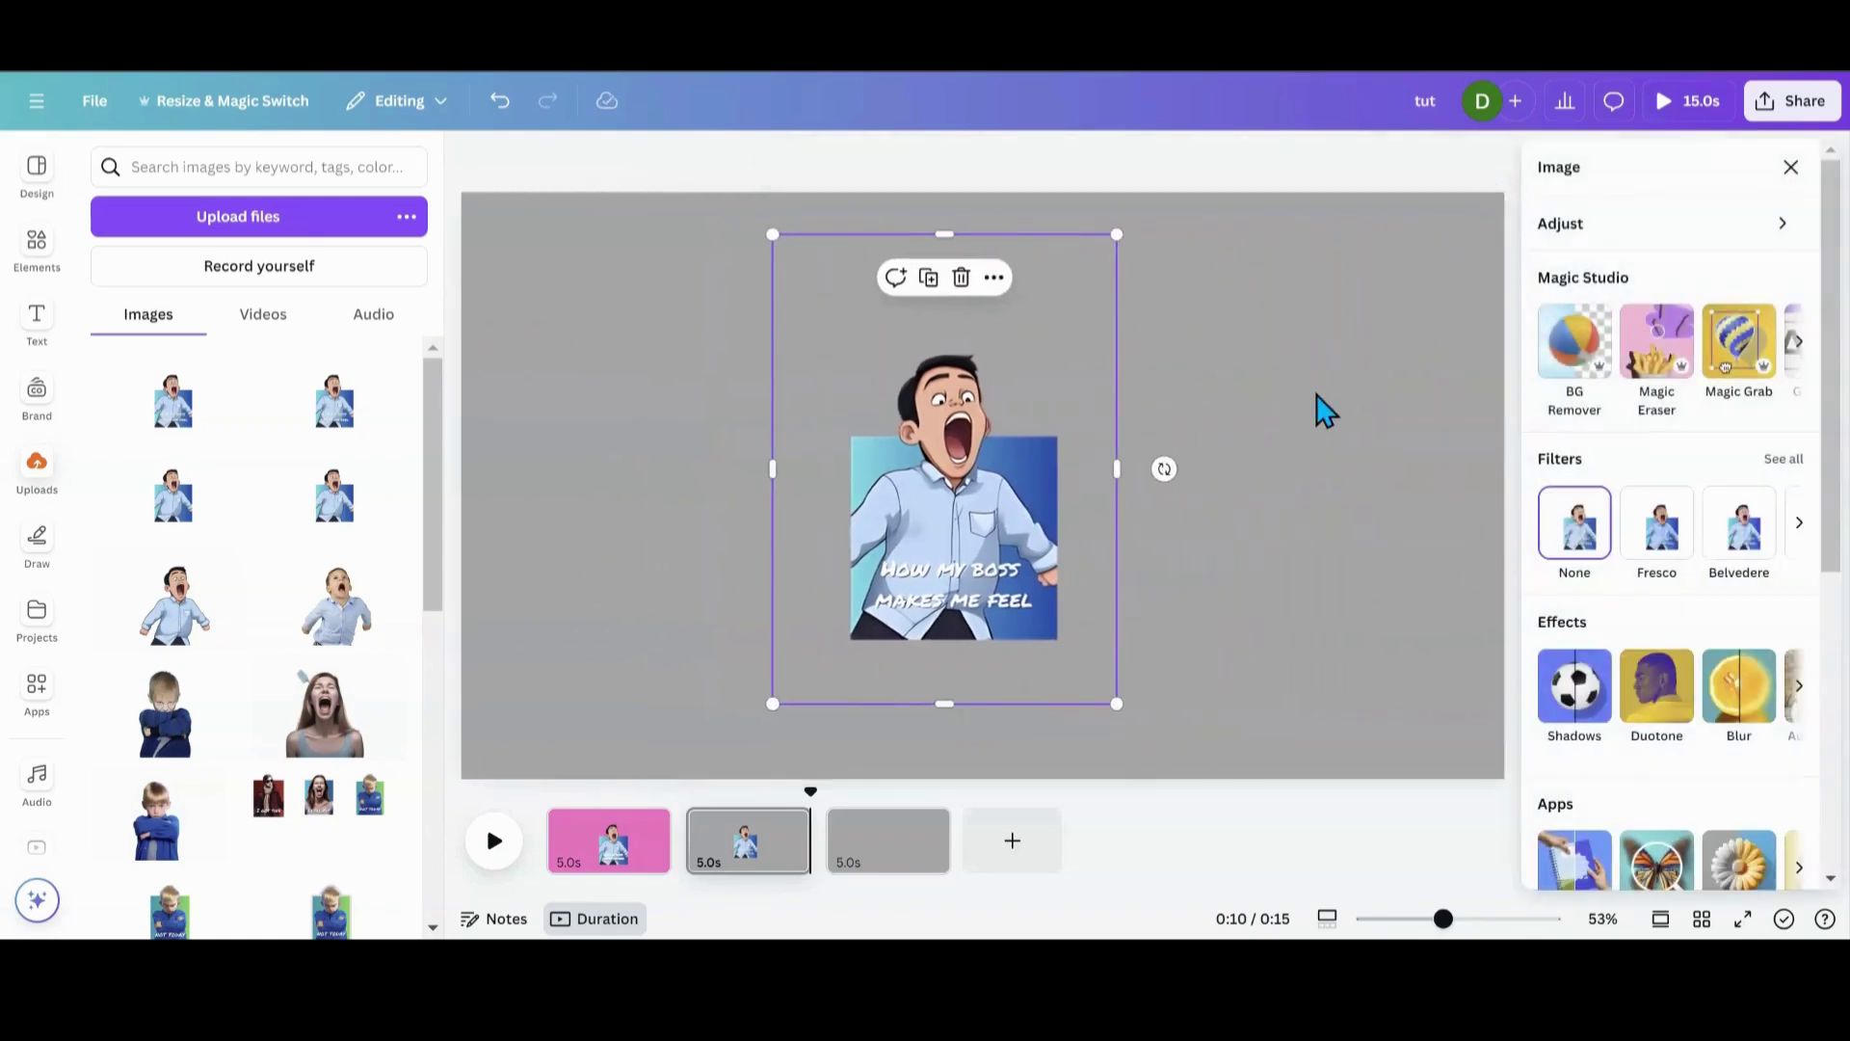
{"action": "left_click", "coordinate": [1585, 688]}
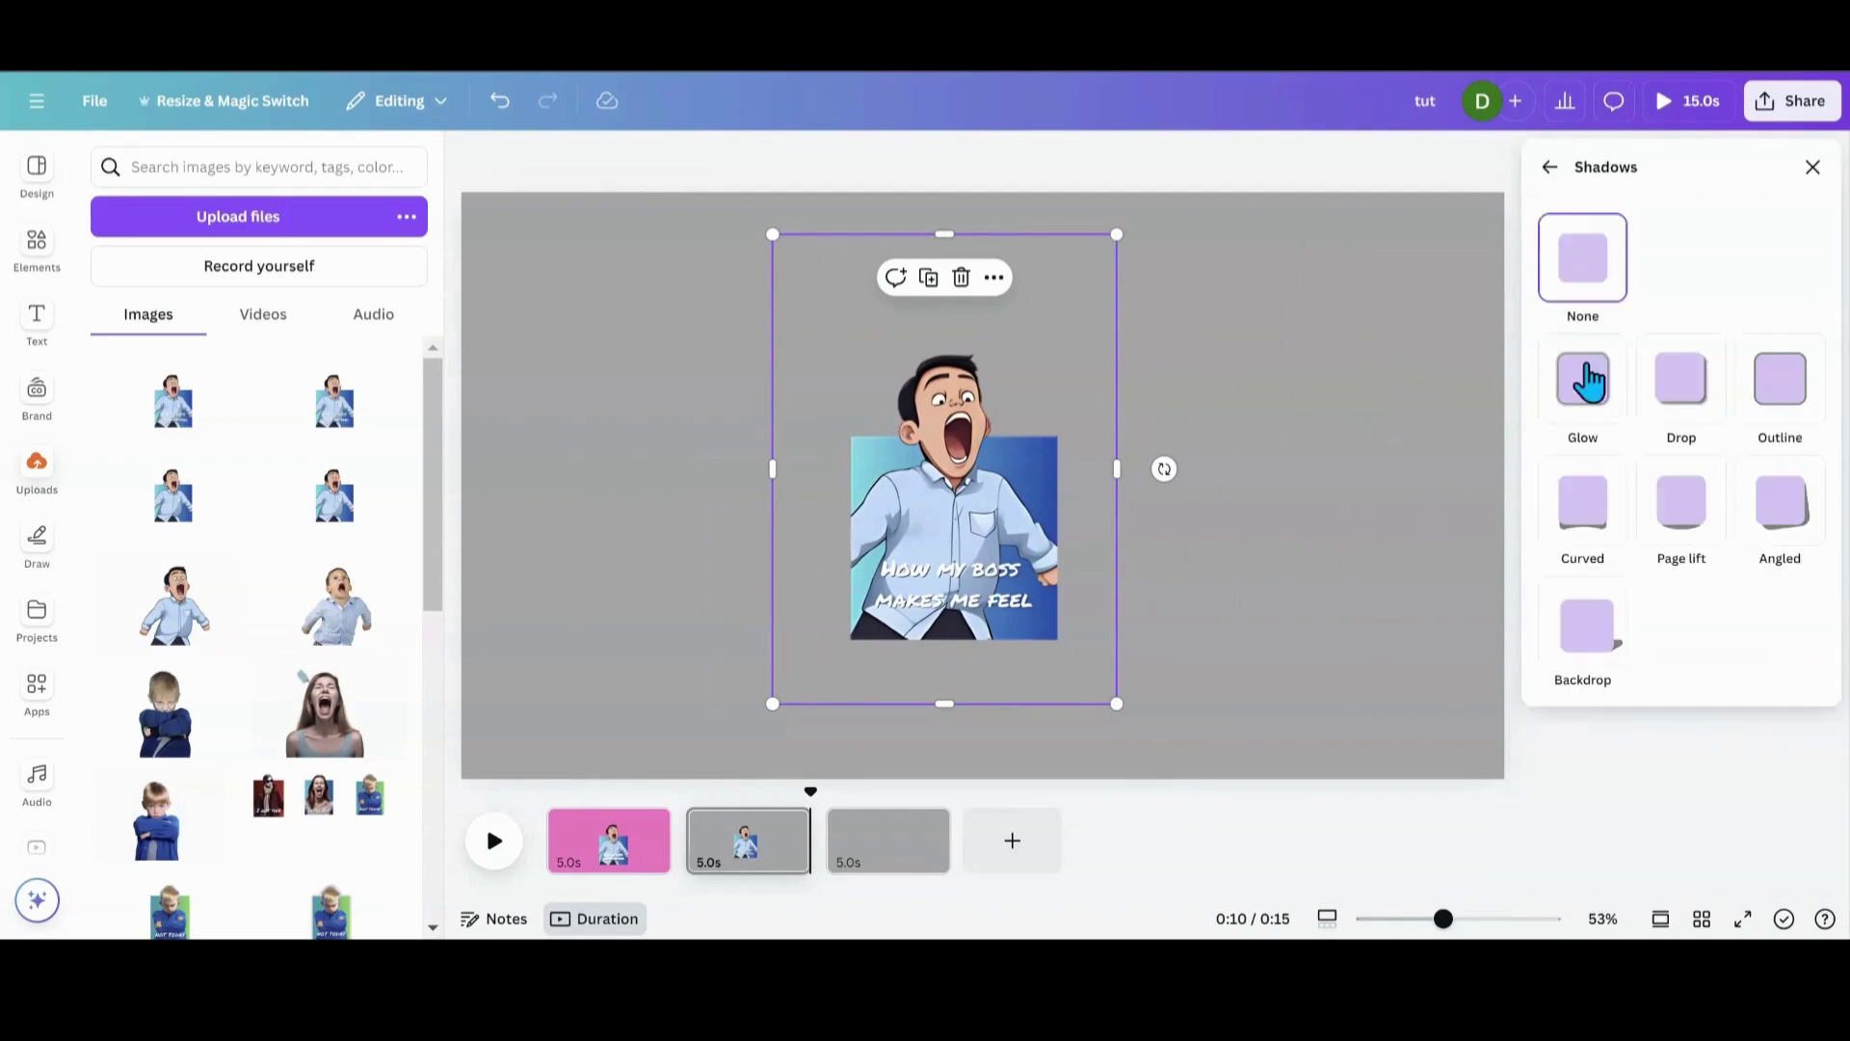
{"action": "left_click", "coordinate": [1773, 395]}
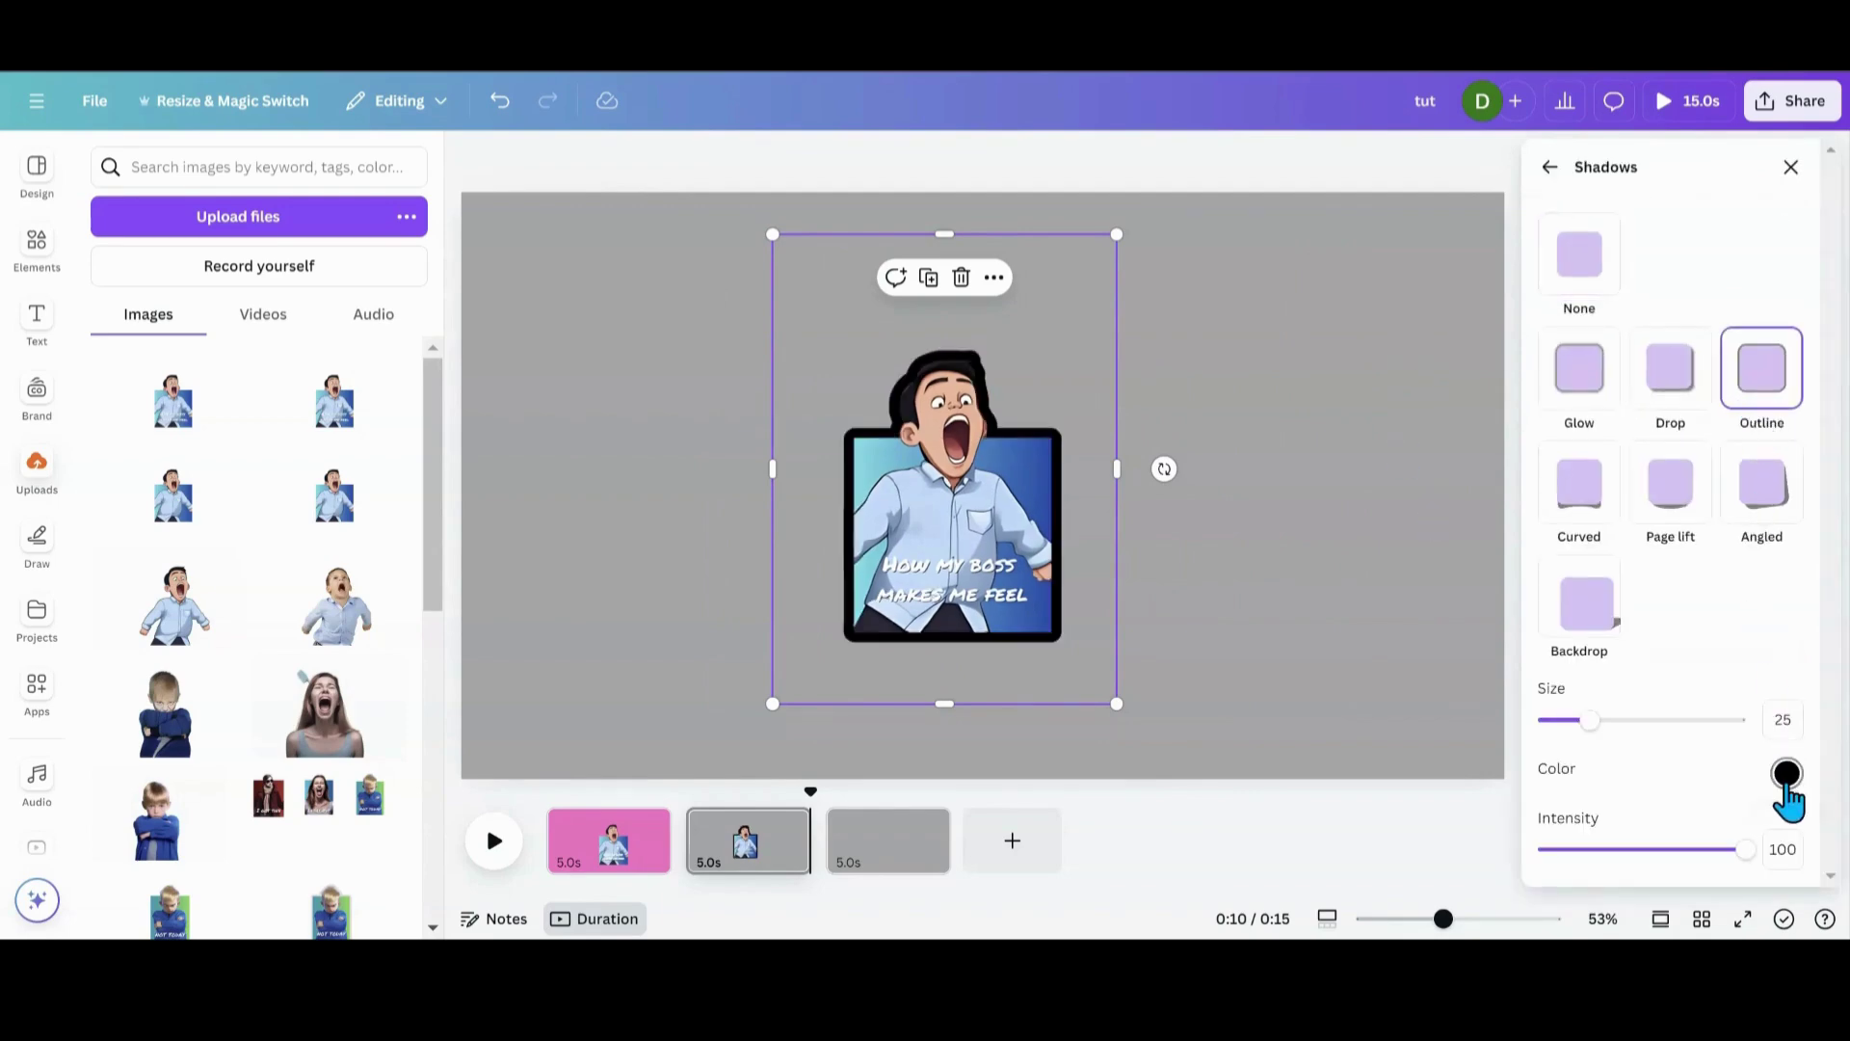
{"action": "left_click", "coordinate": [1785, 783]}
{"action": "left_click", "coordinate": [1535, 635]}
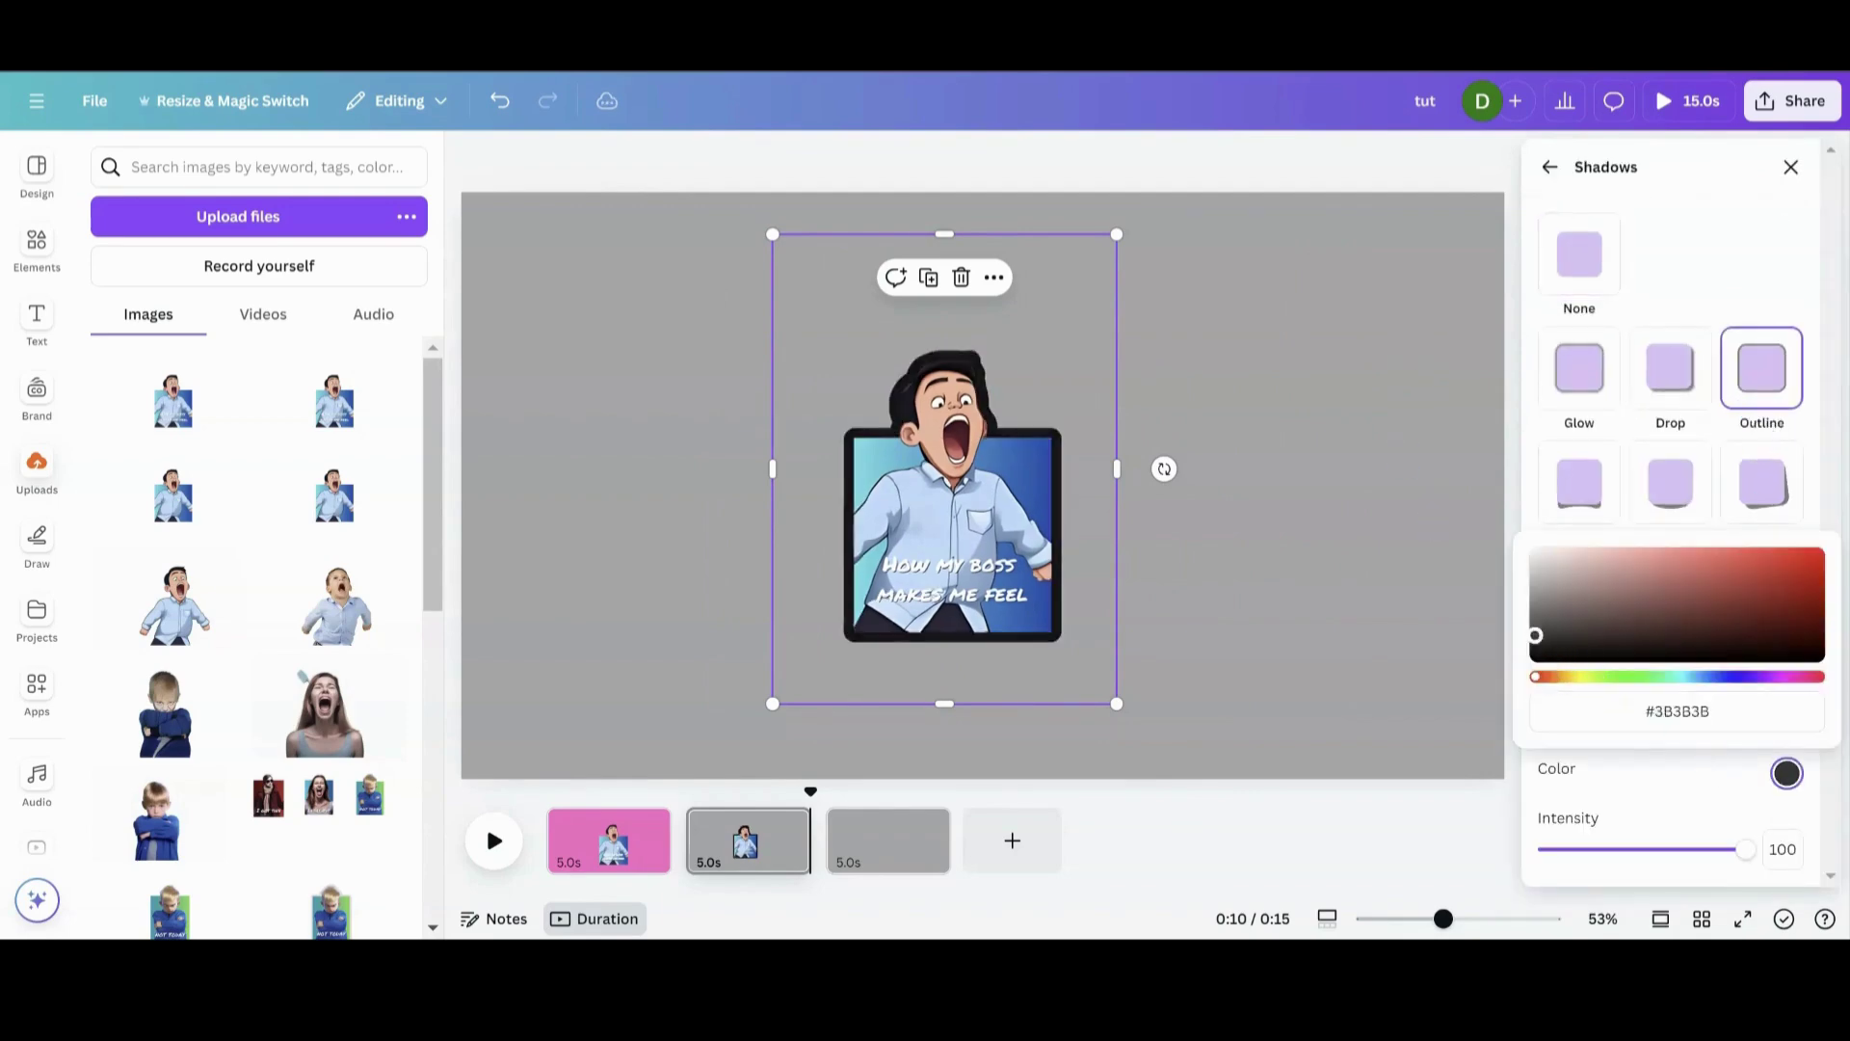
{"action": "left_click_drag", "start_coordinate": [1535, 635], "coordinate": [1532, 557]}
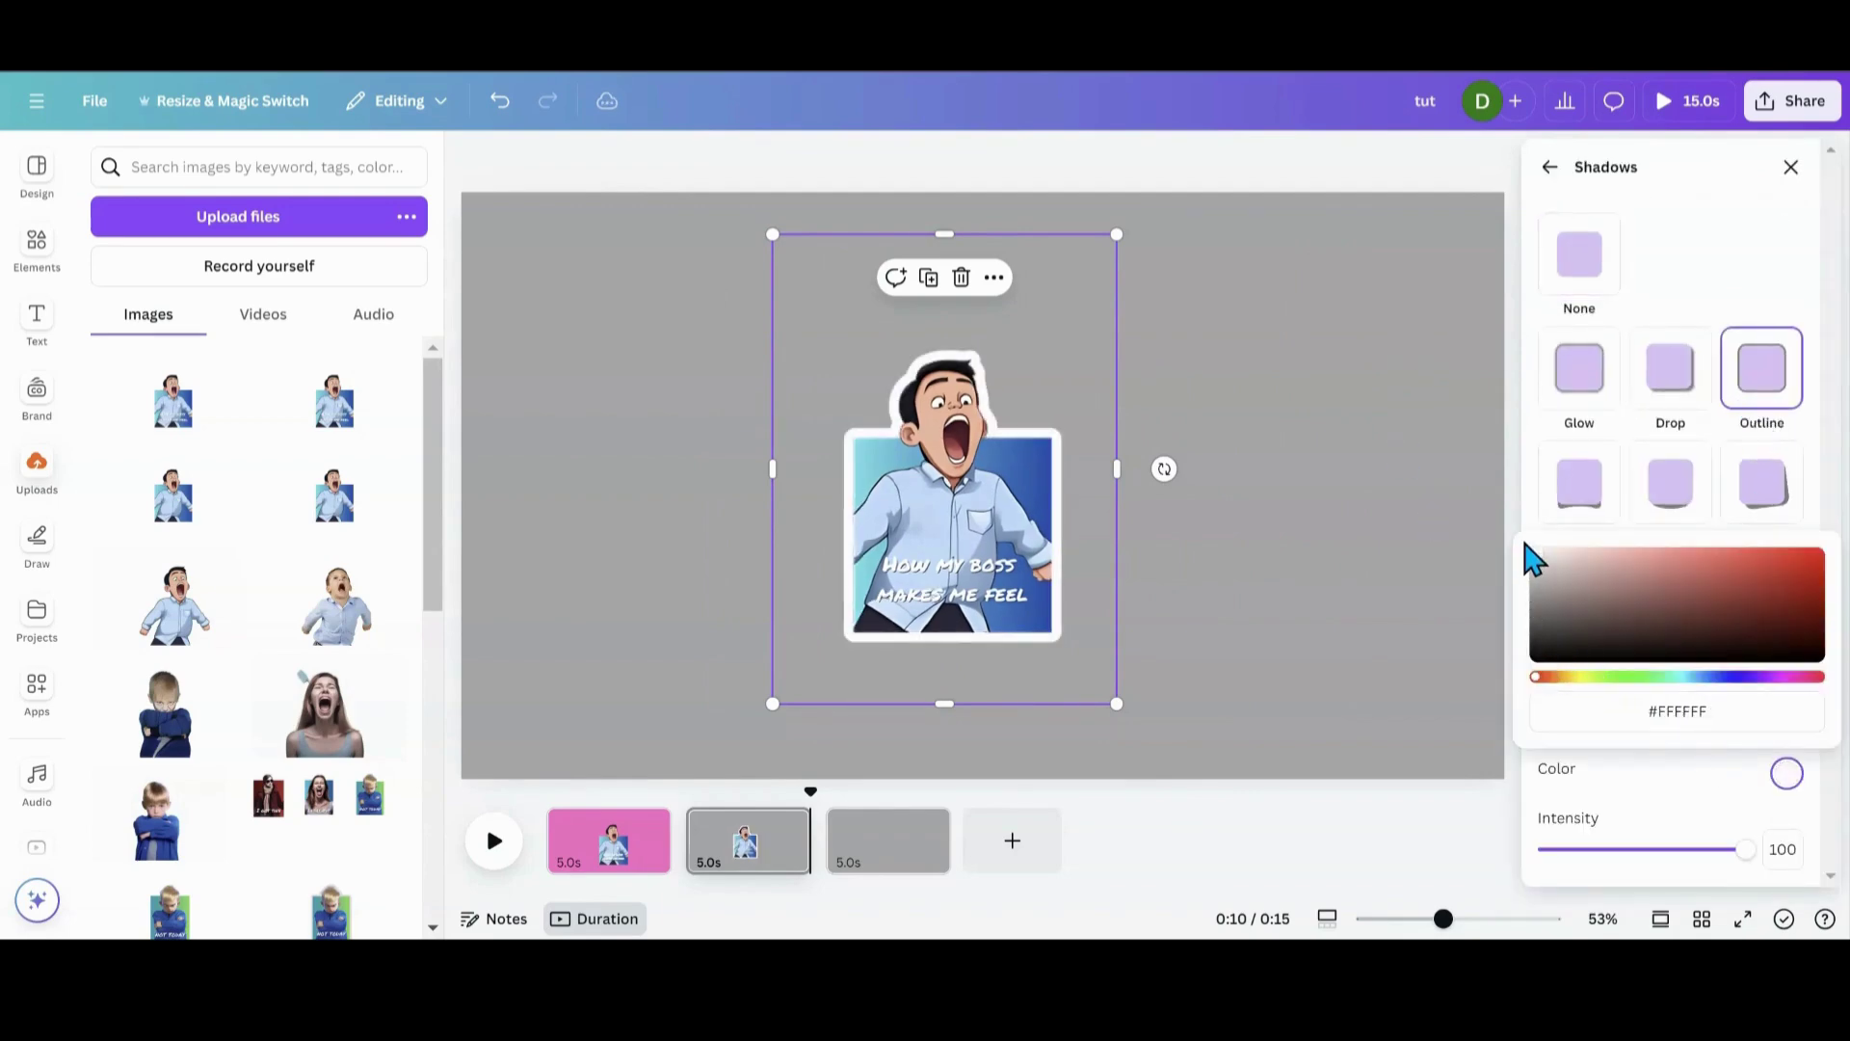
{"action": "left_click", "coordinate": [1292, 520]}
- Nudge the outlined sticker slightly down and left on page 2
{"action": "left_click", "coordinate": [1172, 473]}
{"action": "left_click_drag", "start_coordinate": [1172, 473], "coordinate": [1175, 499]}
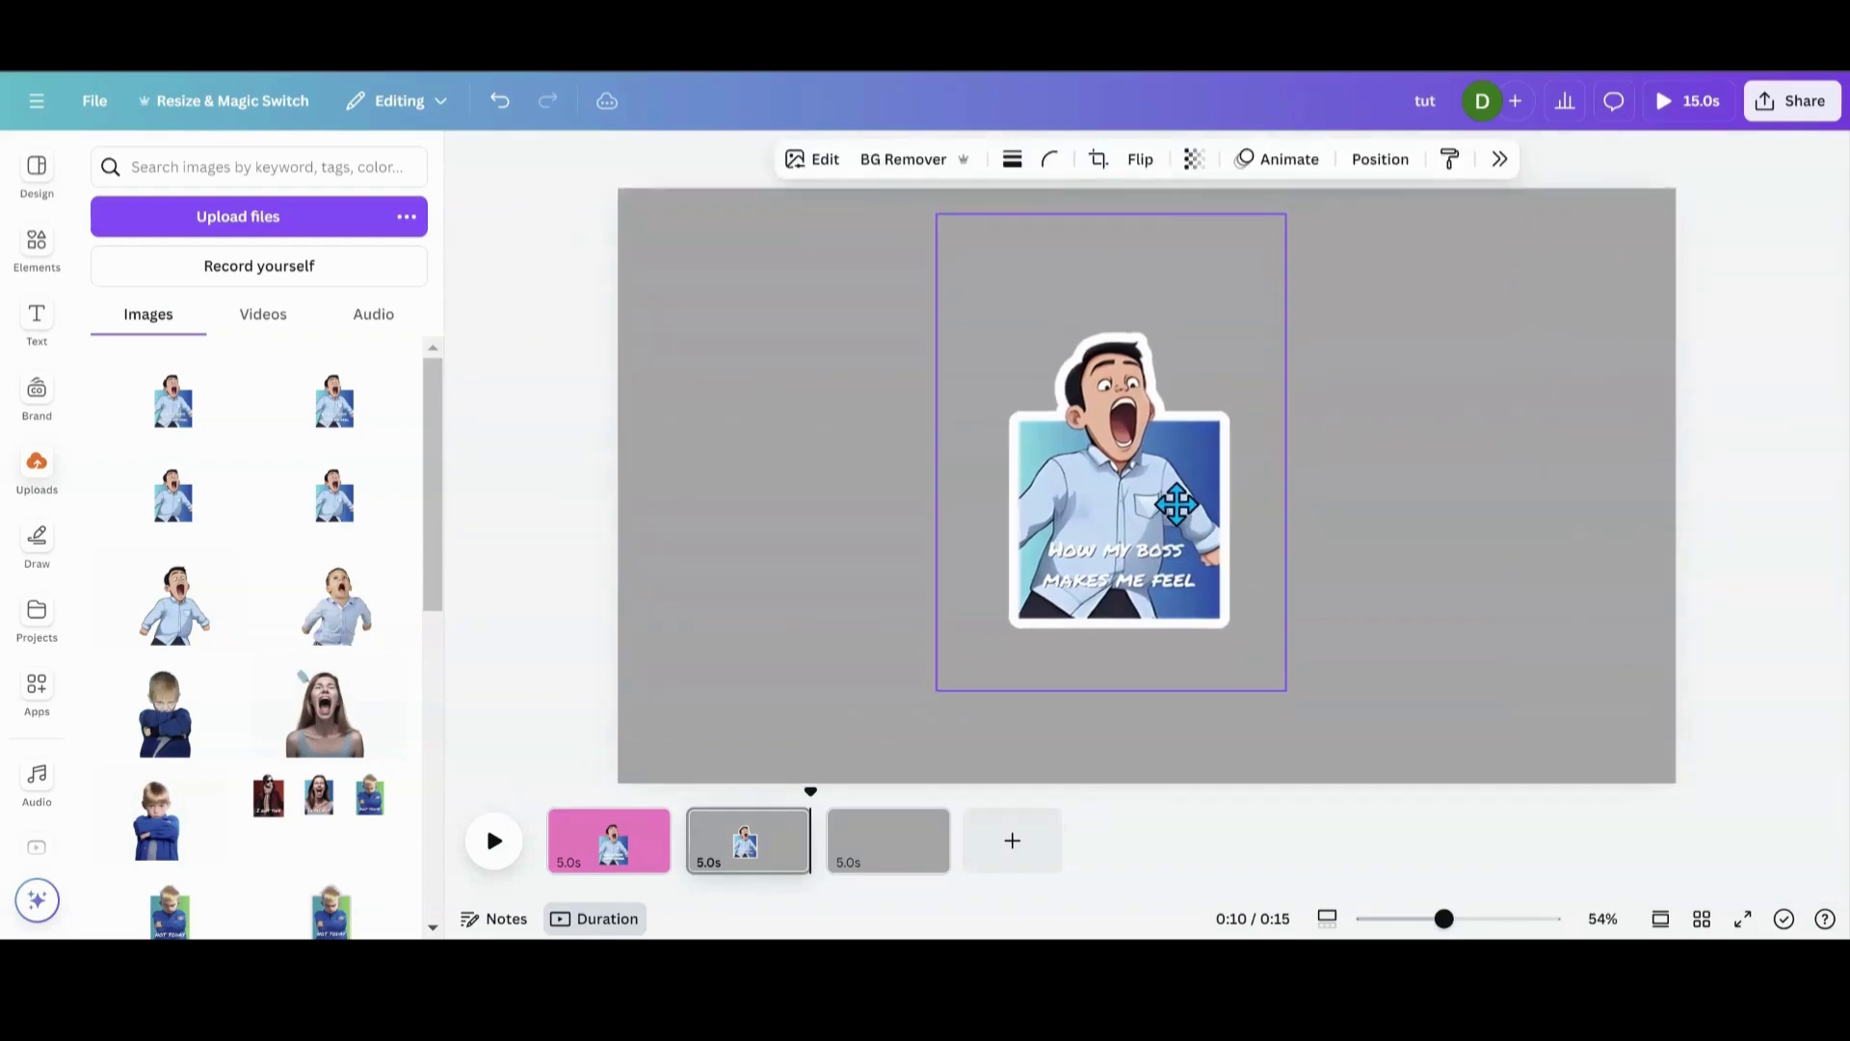
{"action": "left_click", "coordinate": [848, 558]}
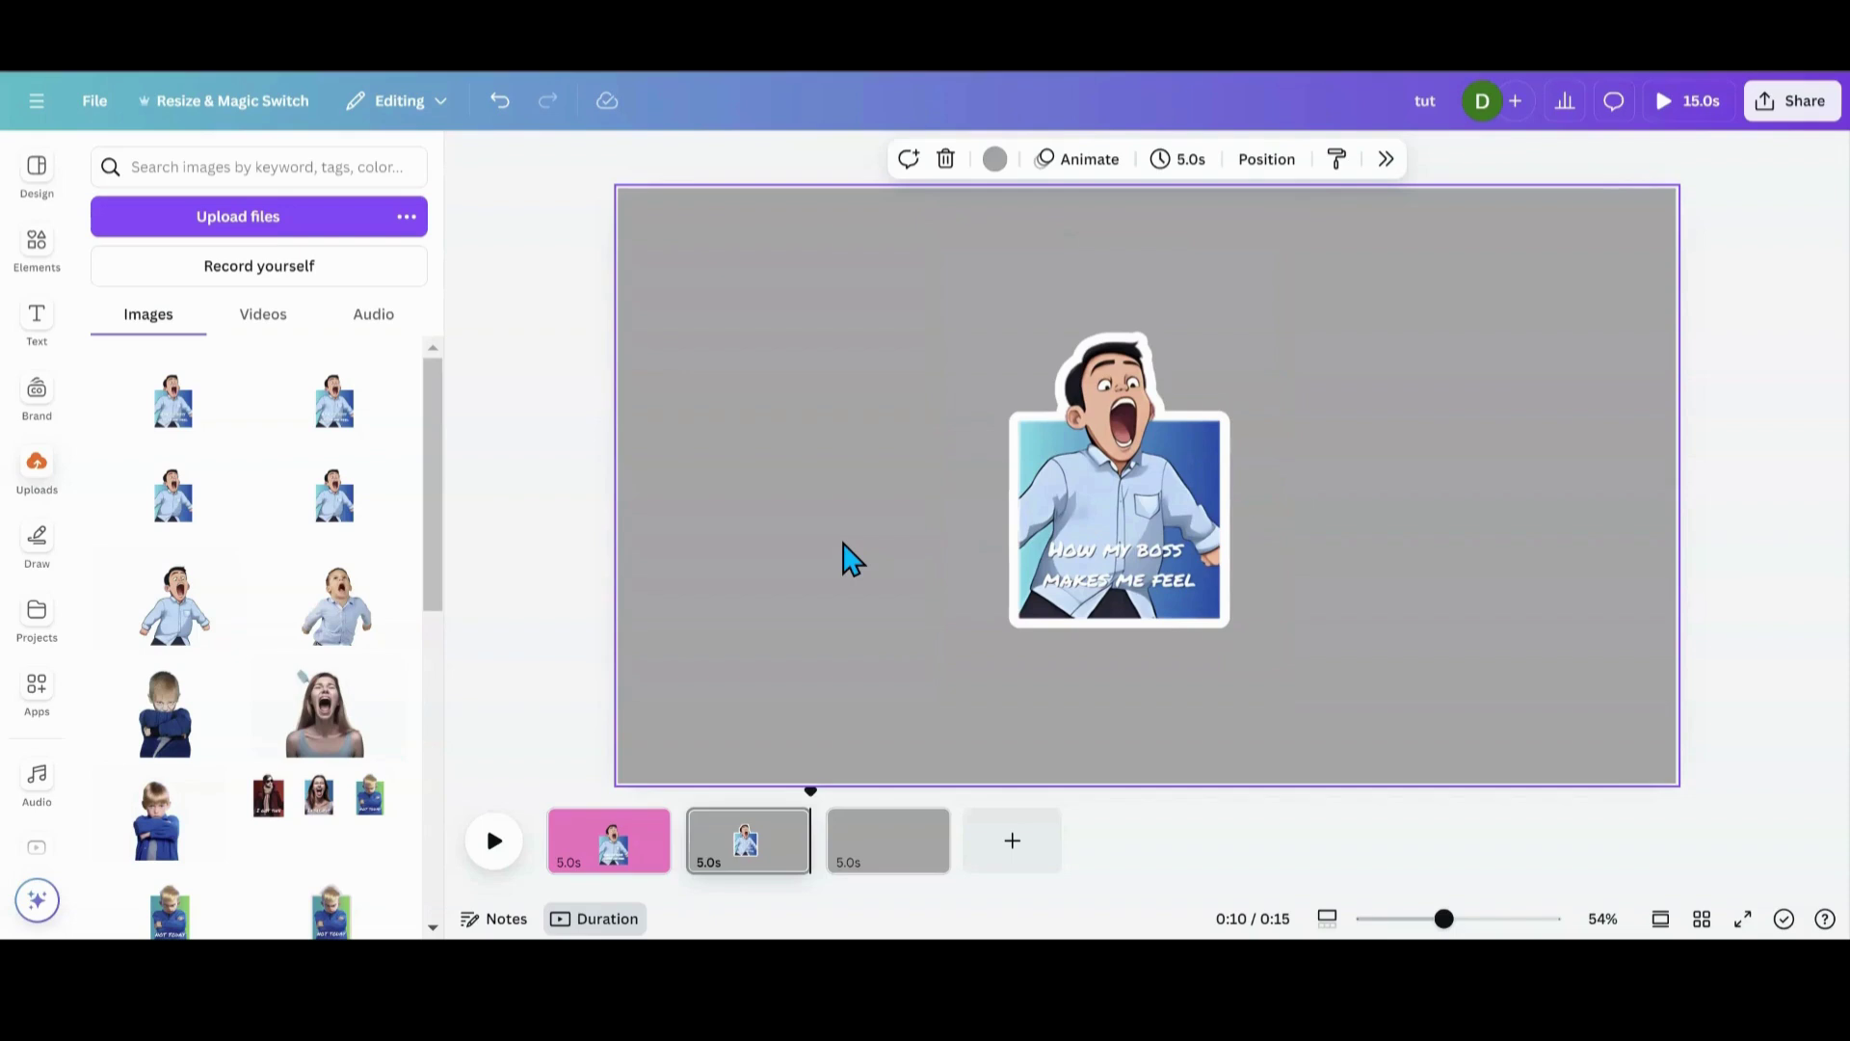
{"action": "left_click_drag", "start_coordinate": [1108, 555], "coordinate": [1066, 559]}
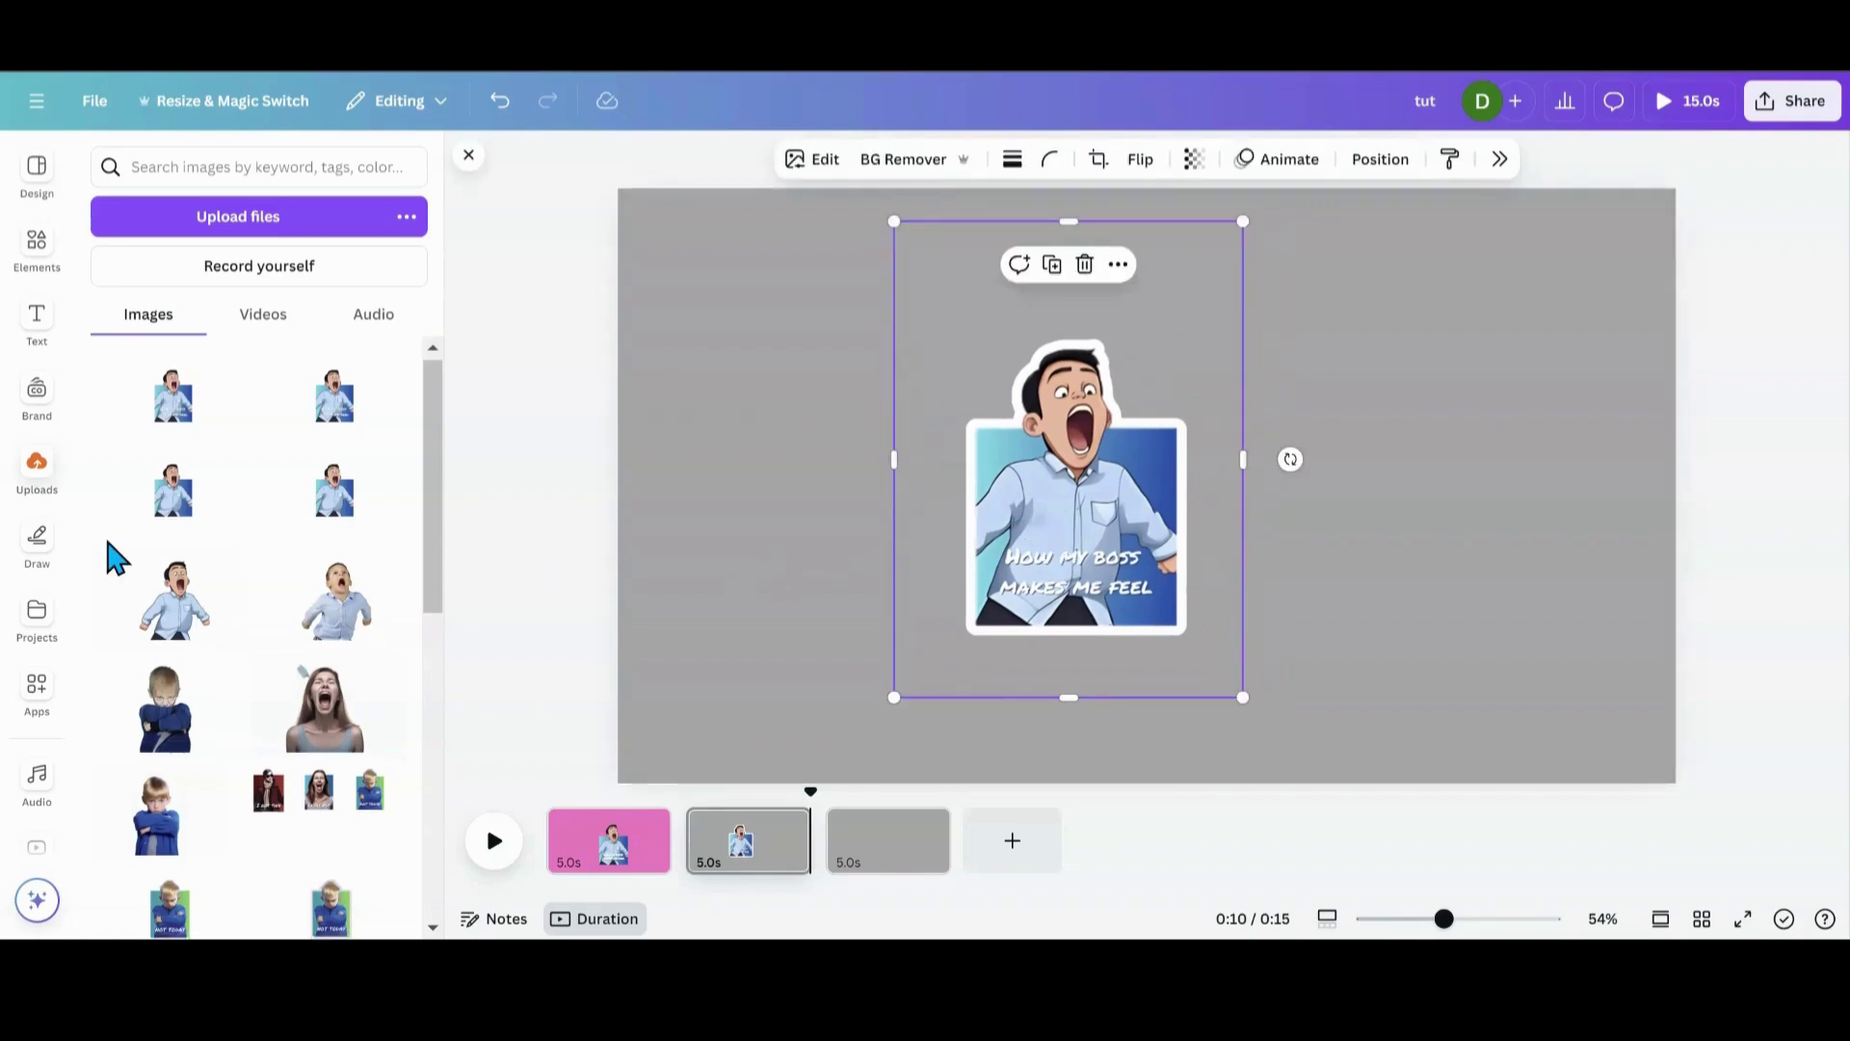
{"action": "scroll", "coordinate": [111, 554], "scroll_direction": "down", "scroll_amount": 4}
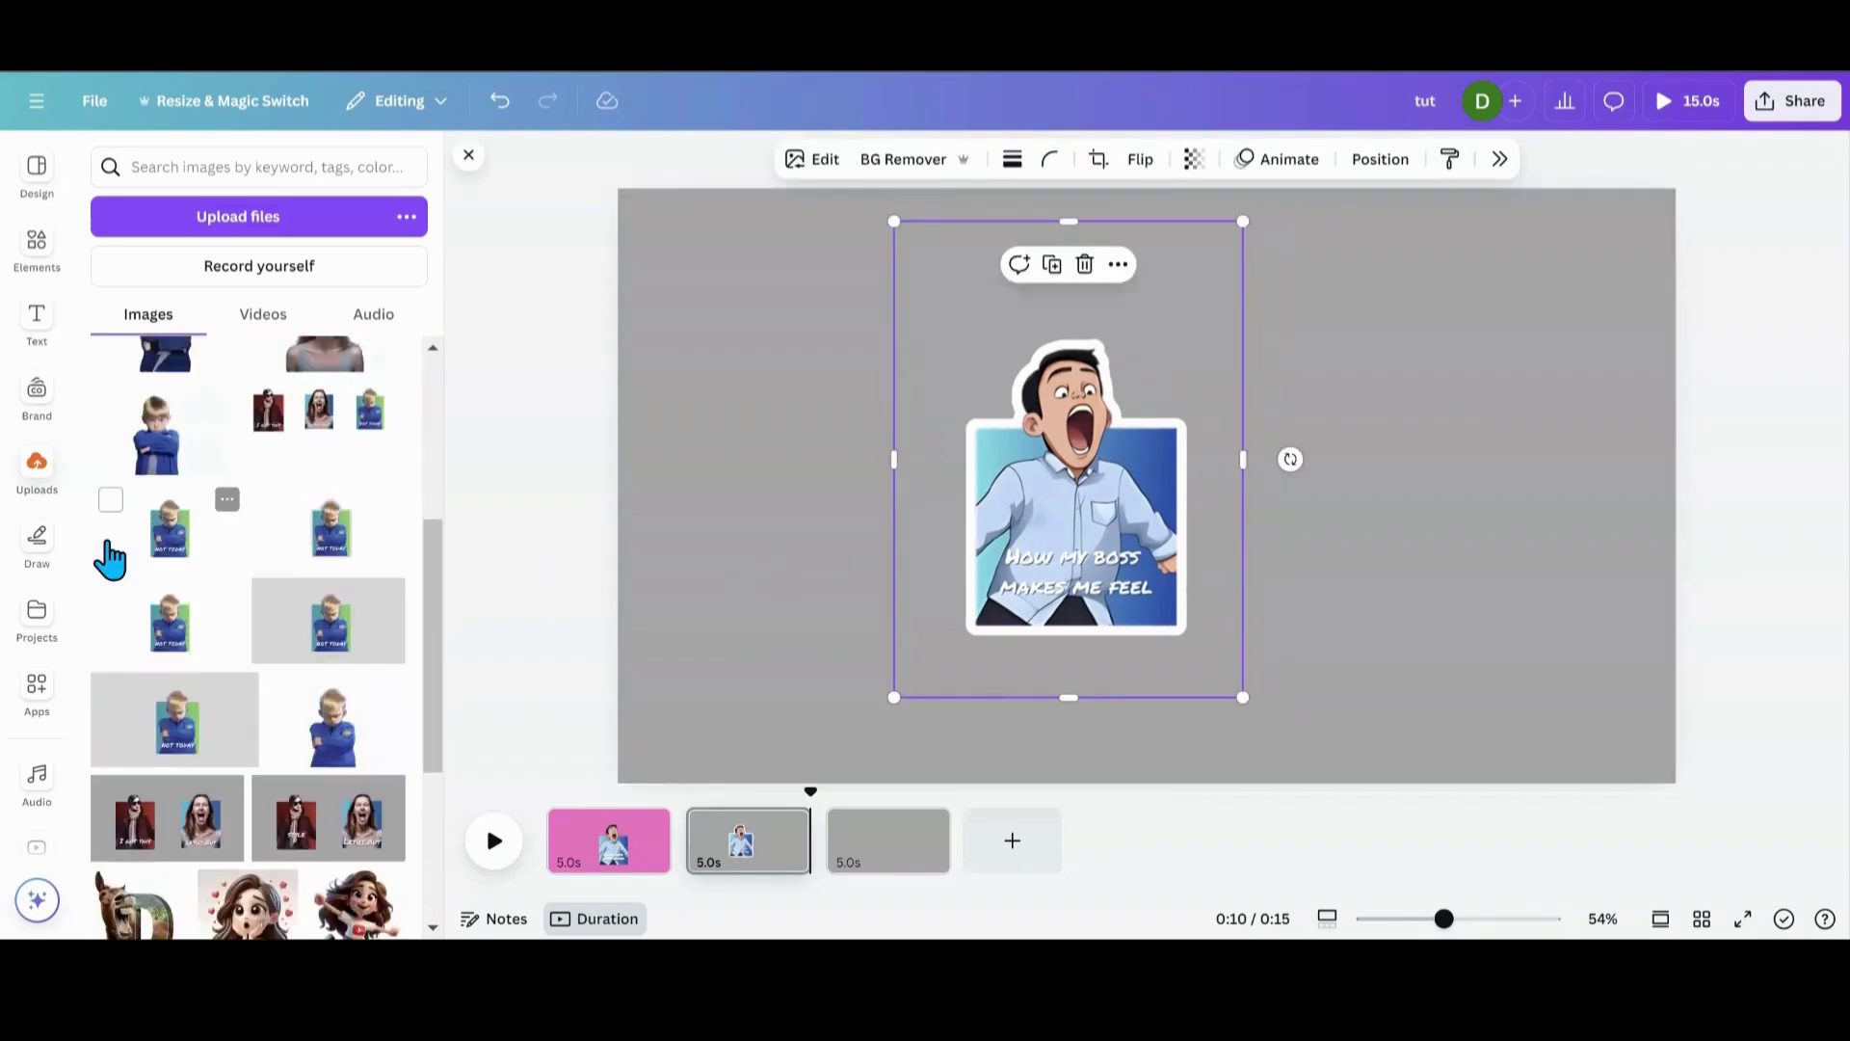
- Put the I GOT THIS / LET IT OUT / NOT TODAY collage on page 3, enlarged across the top
{"action": "scroll", "coordinate": [111, 557], "scroll_direction": "up", "scroll_amount": 2}
{"action": "left_click", "coordinate": [294, 554]}
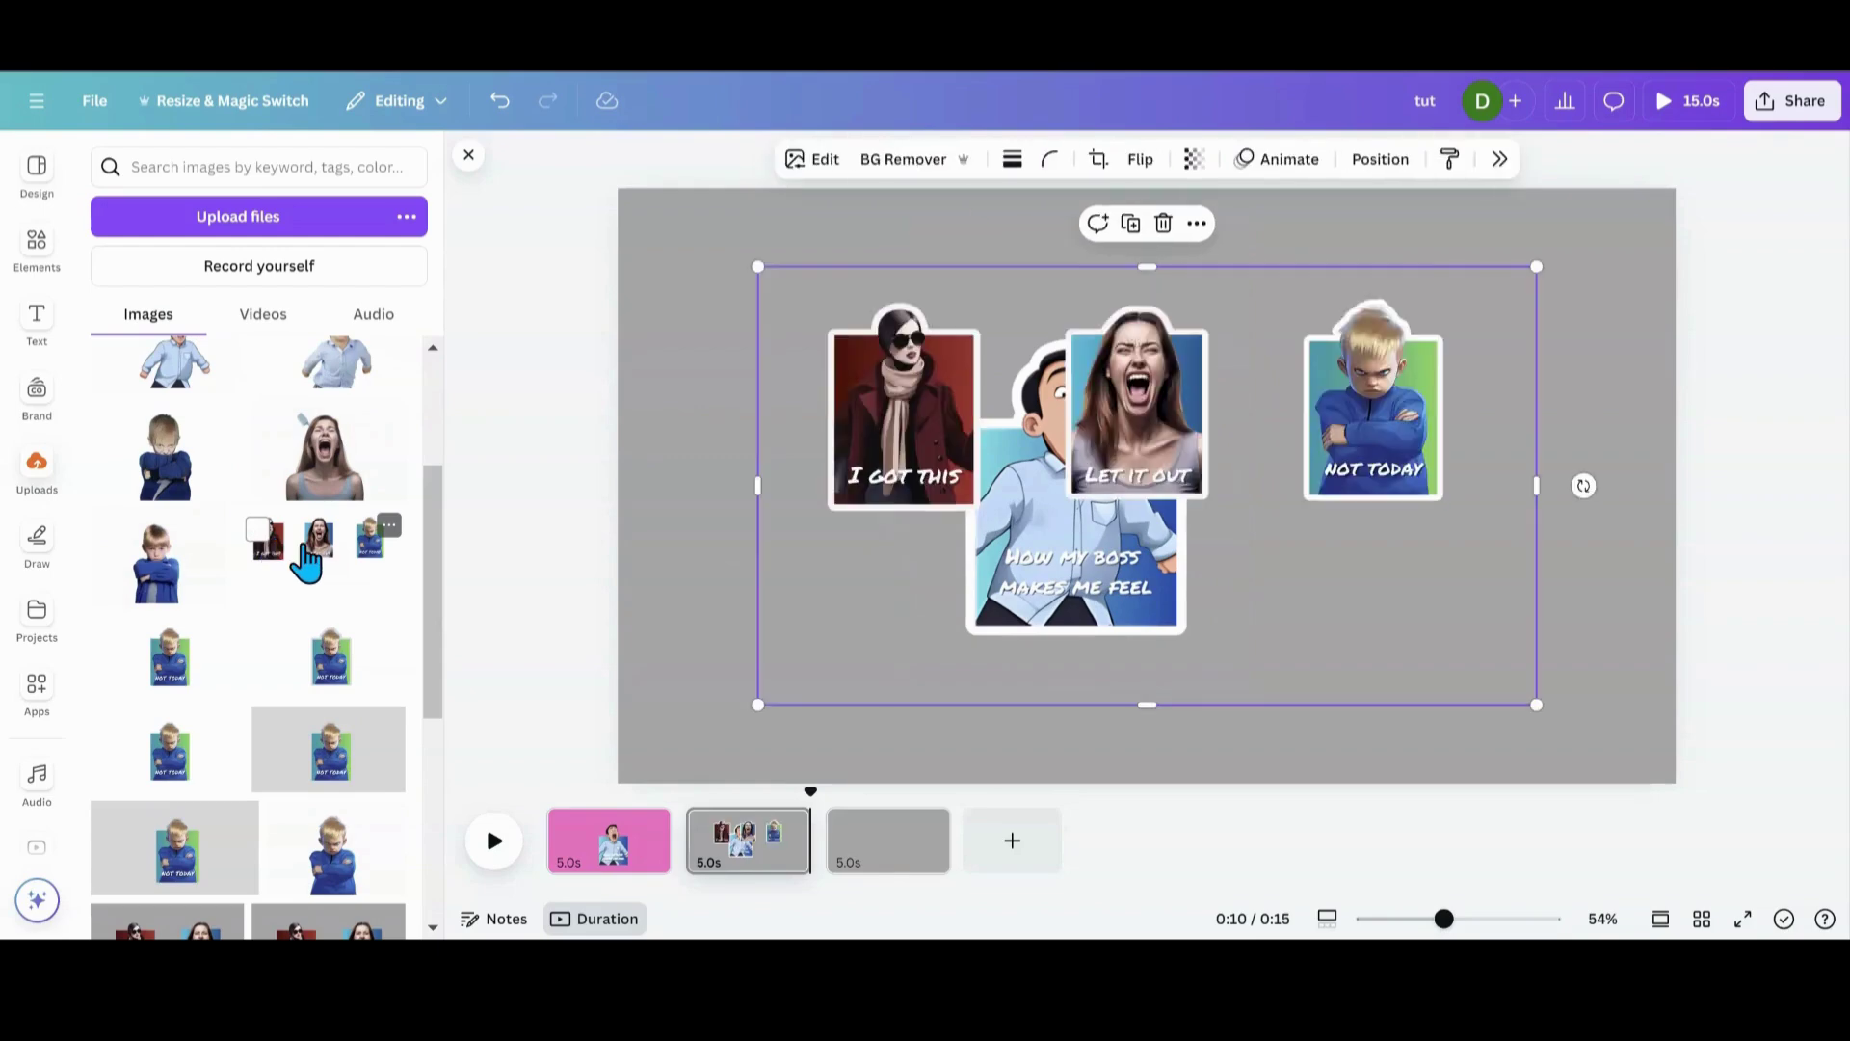
{"action": "left_click_drag", "start_coordinate": [1378, 435], "coordinate": [1475, 460]}
{"action": "left_click_drag", "start_coordinate": [1357, 477], "coordinate": [925, 843]}
{"action": "left_click_drag", "start_coordinate": [805, 281], "coordinate": [517, 235]}
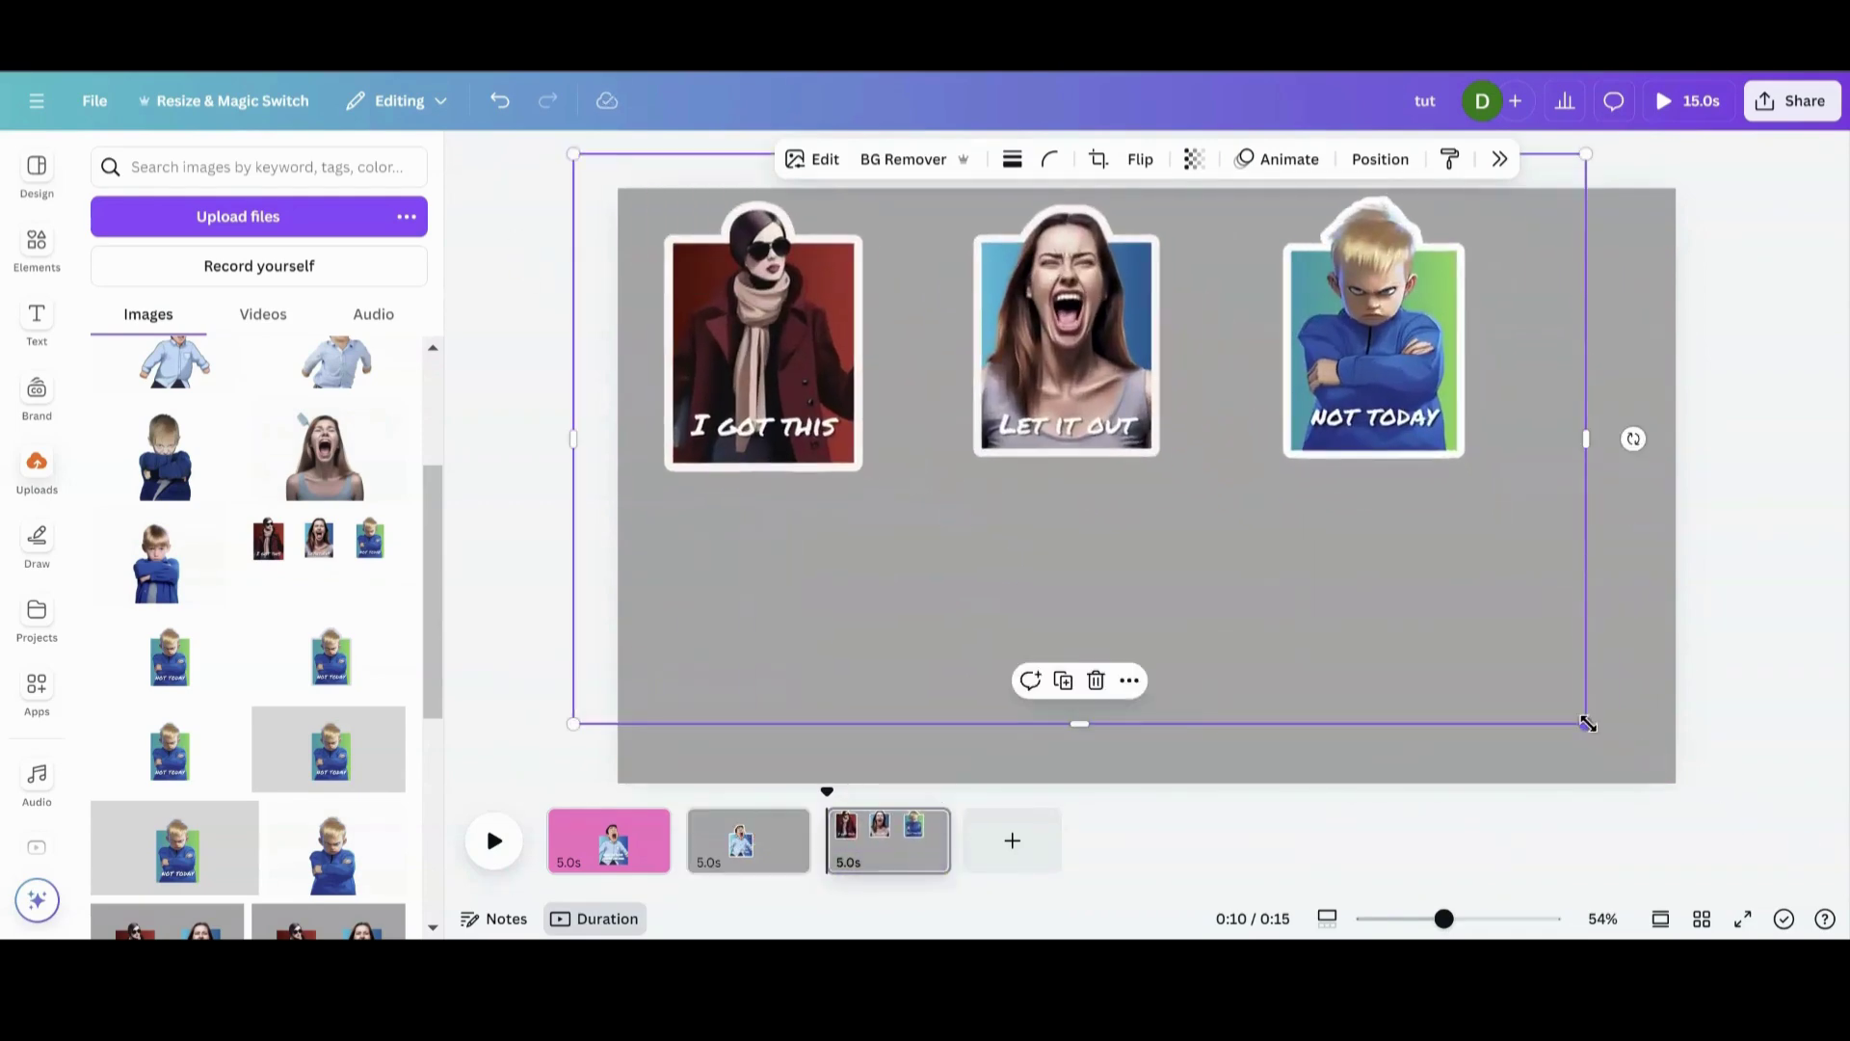
{"action": "left_click_drag", "start_coordinate": [1587, 723], "coordinate": [1702, 854]}
{"action": "left_click_drag", "start_coordinate": [1404, 599], "coordinate": [1413, 654]}
{"action": "left_click_drag", "start_coordinate": [1277, 578], "coordinate": [1281, 595]}
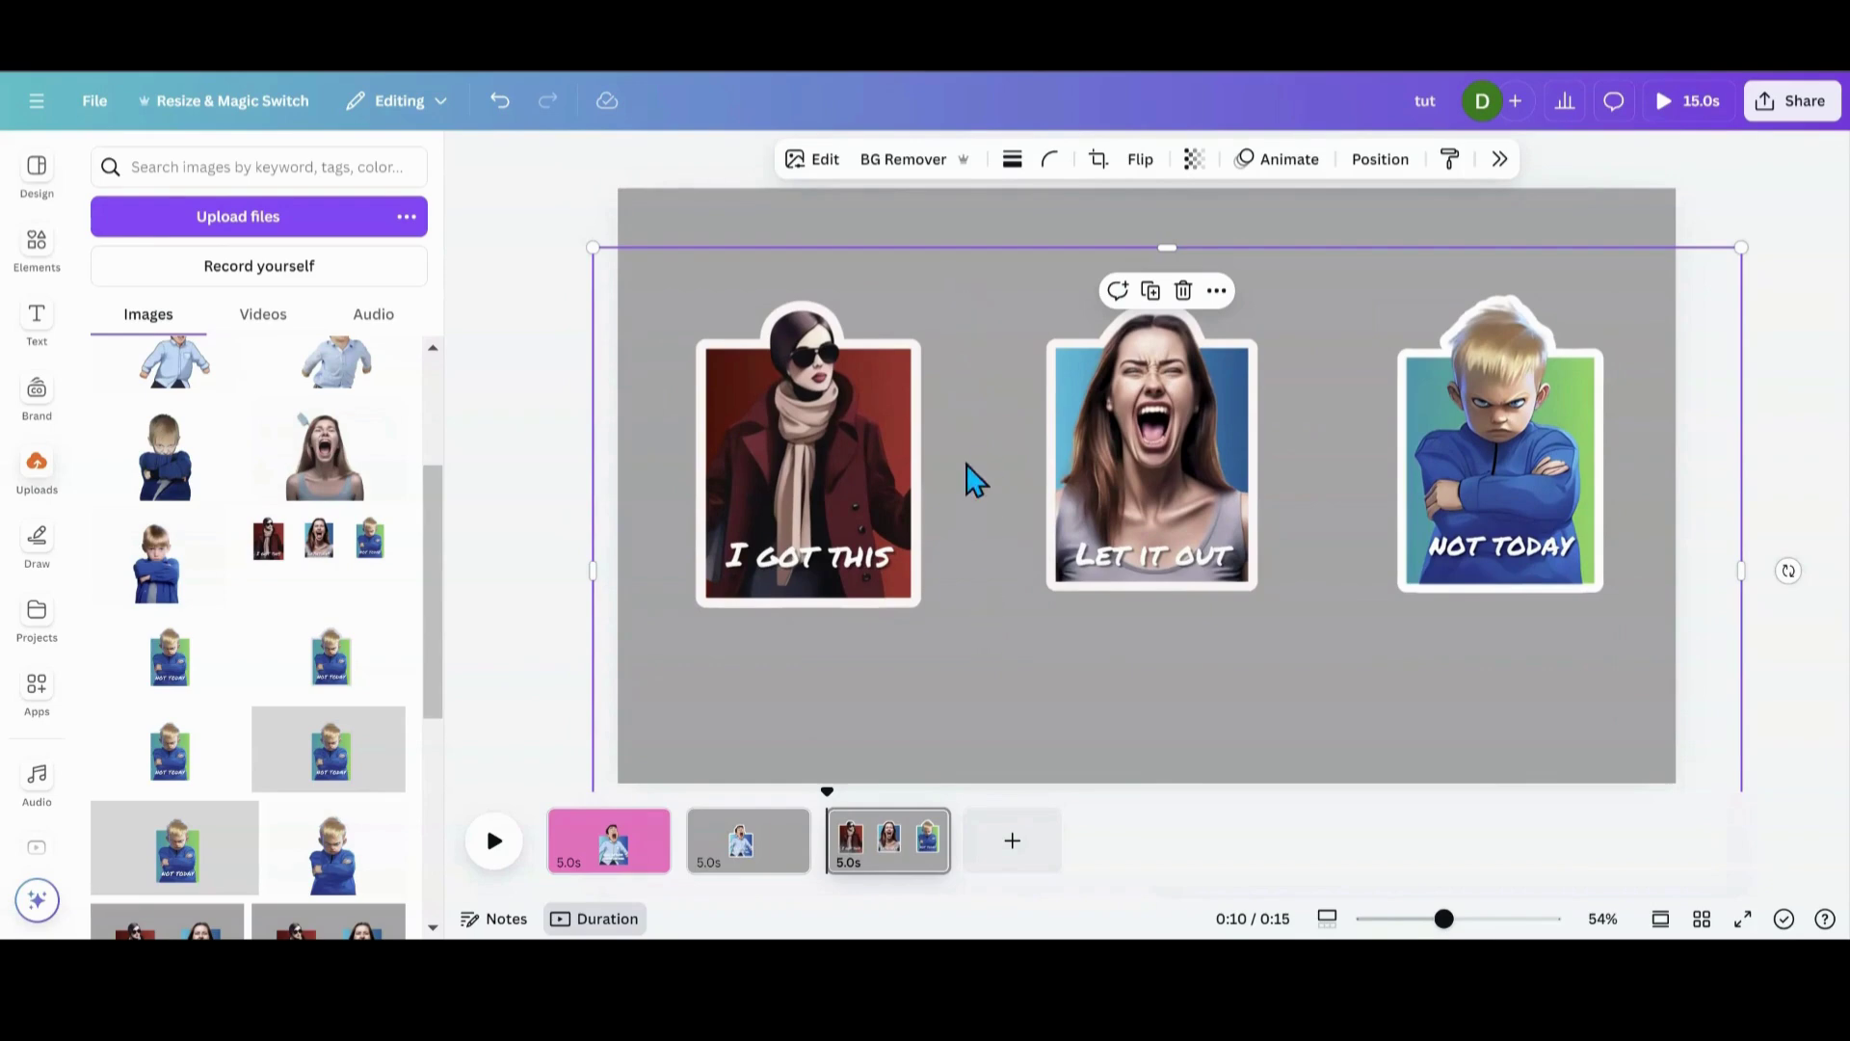
- Duplicate the sticker collage and crop the copy down to the middle LET IT OUT sticker
{"action": "left_click", "coordinate": [1151, 291]}
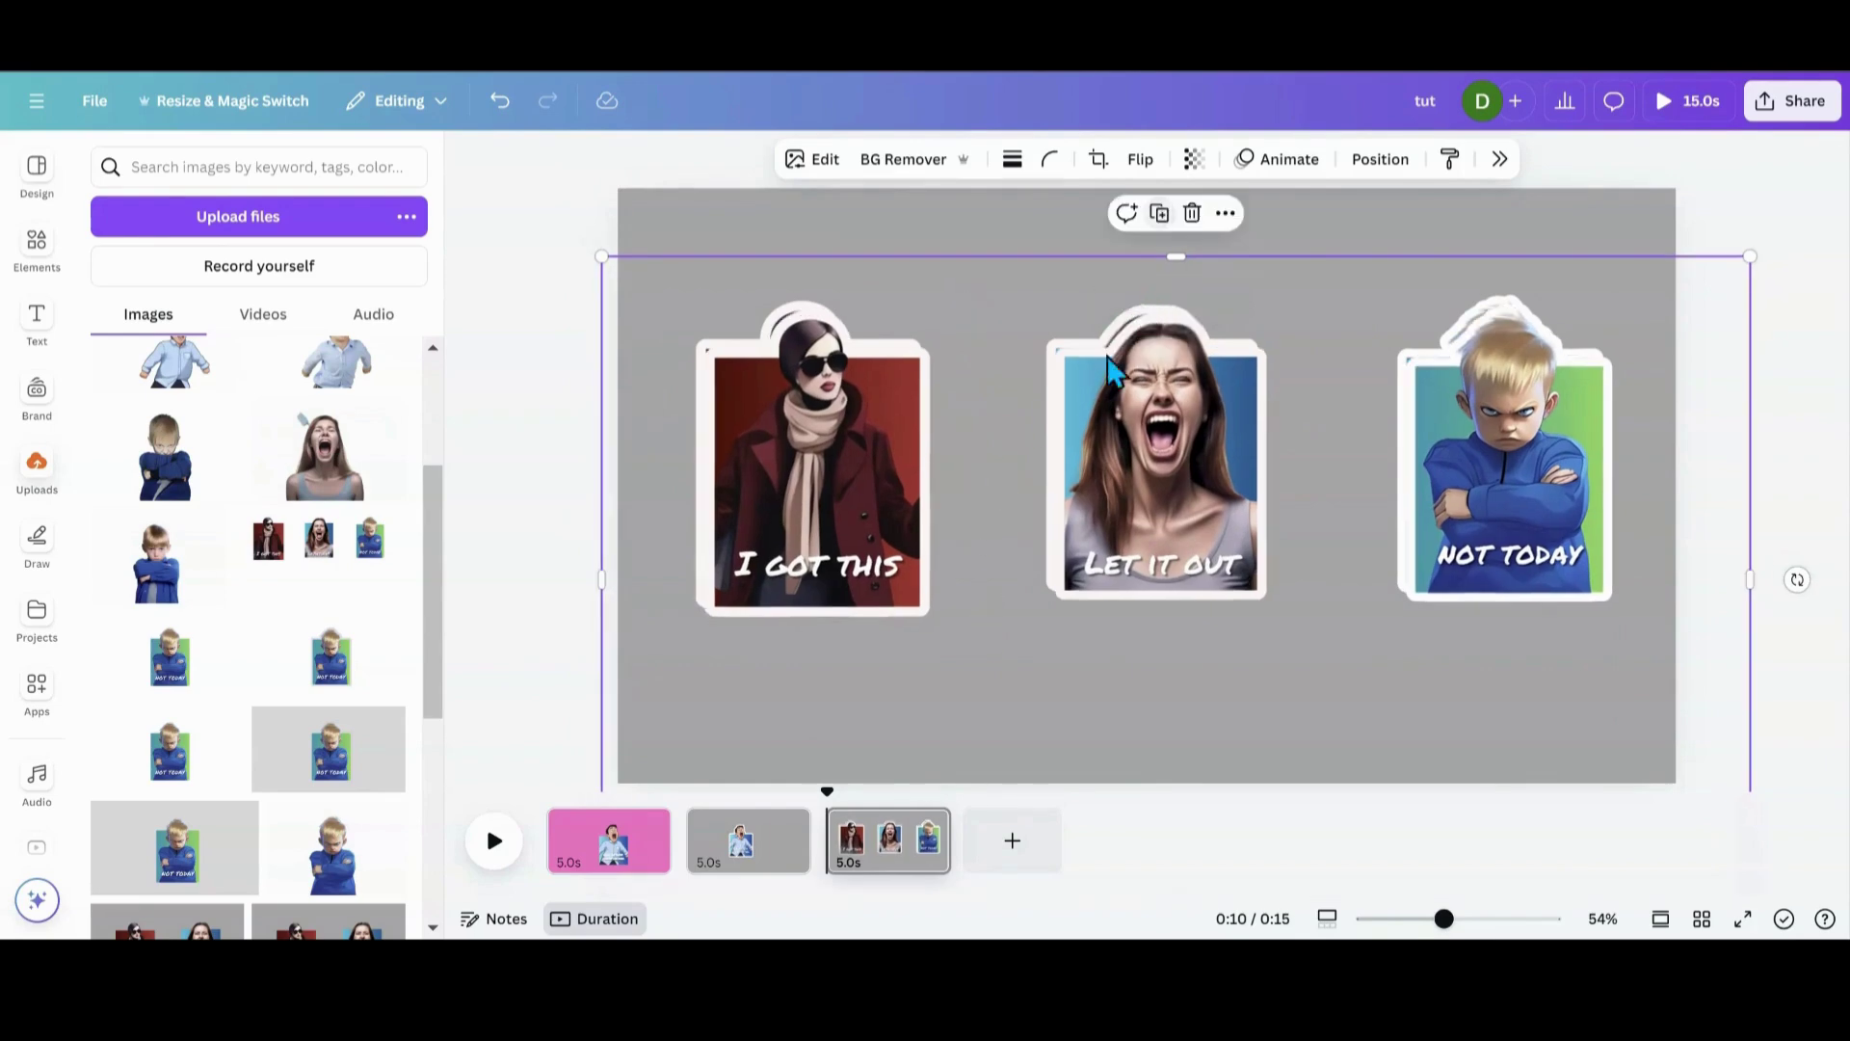
{"action": "left_click_drag", "start_coordinate": [602, 583], "coordinate": [1018, 578]}
{"action": "left_click_drag", "start_coordinate": [1746, 578], "coordinate": [1050, 607]}
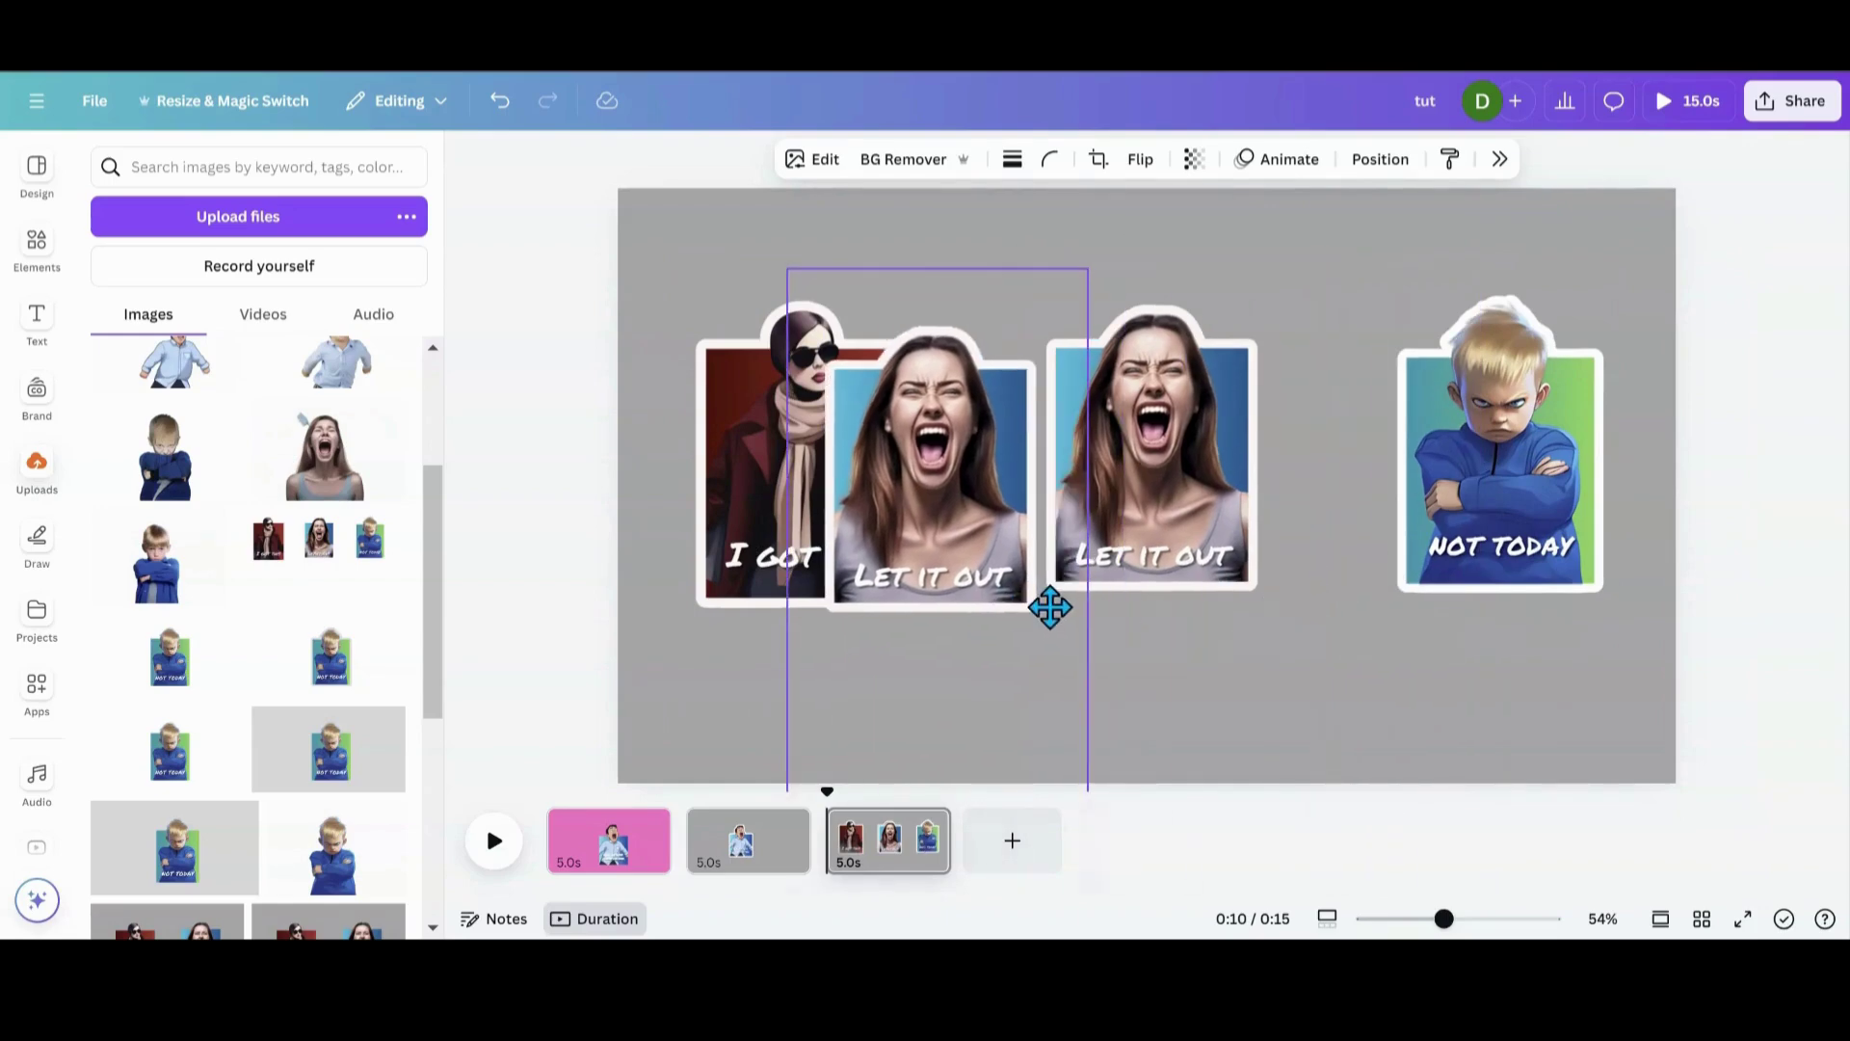
- Crop the extra woman stickers off the group and place LET IT OUT beside NOT TODAY
{"action": "left_click", "coordinate": [1166, 544]}
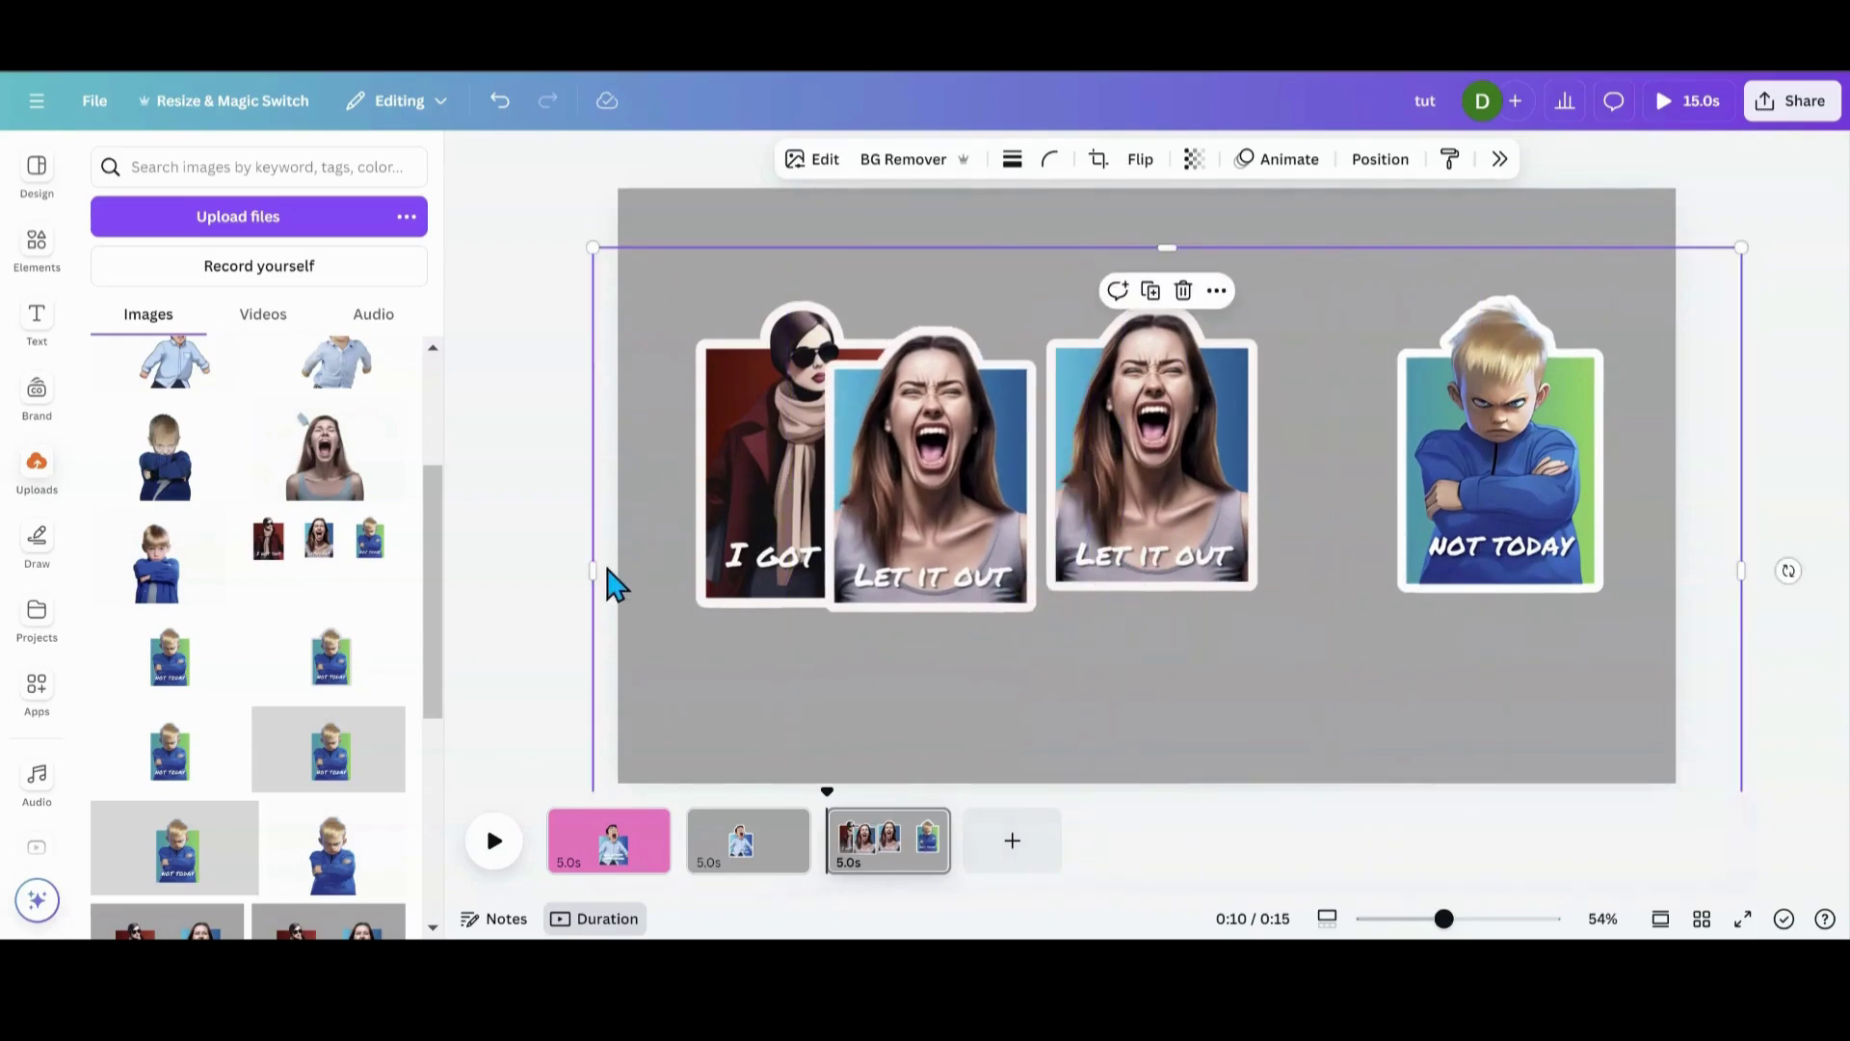
{"action": "left_click_drag", "start_coordinate": [592, 577], "coordinate": [1321, 578]}
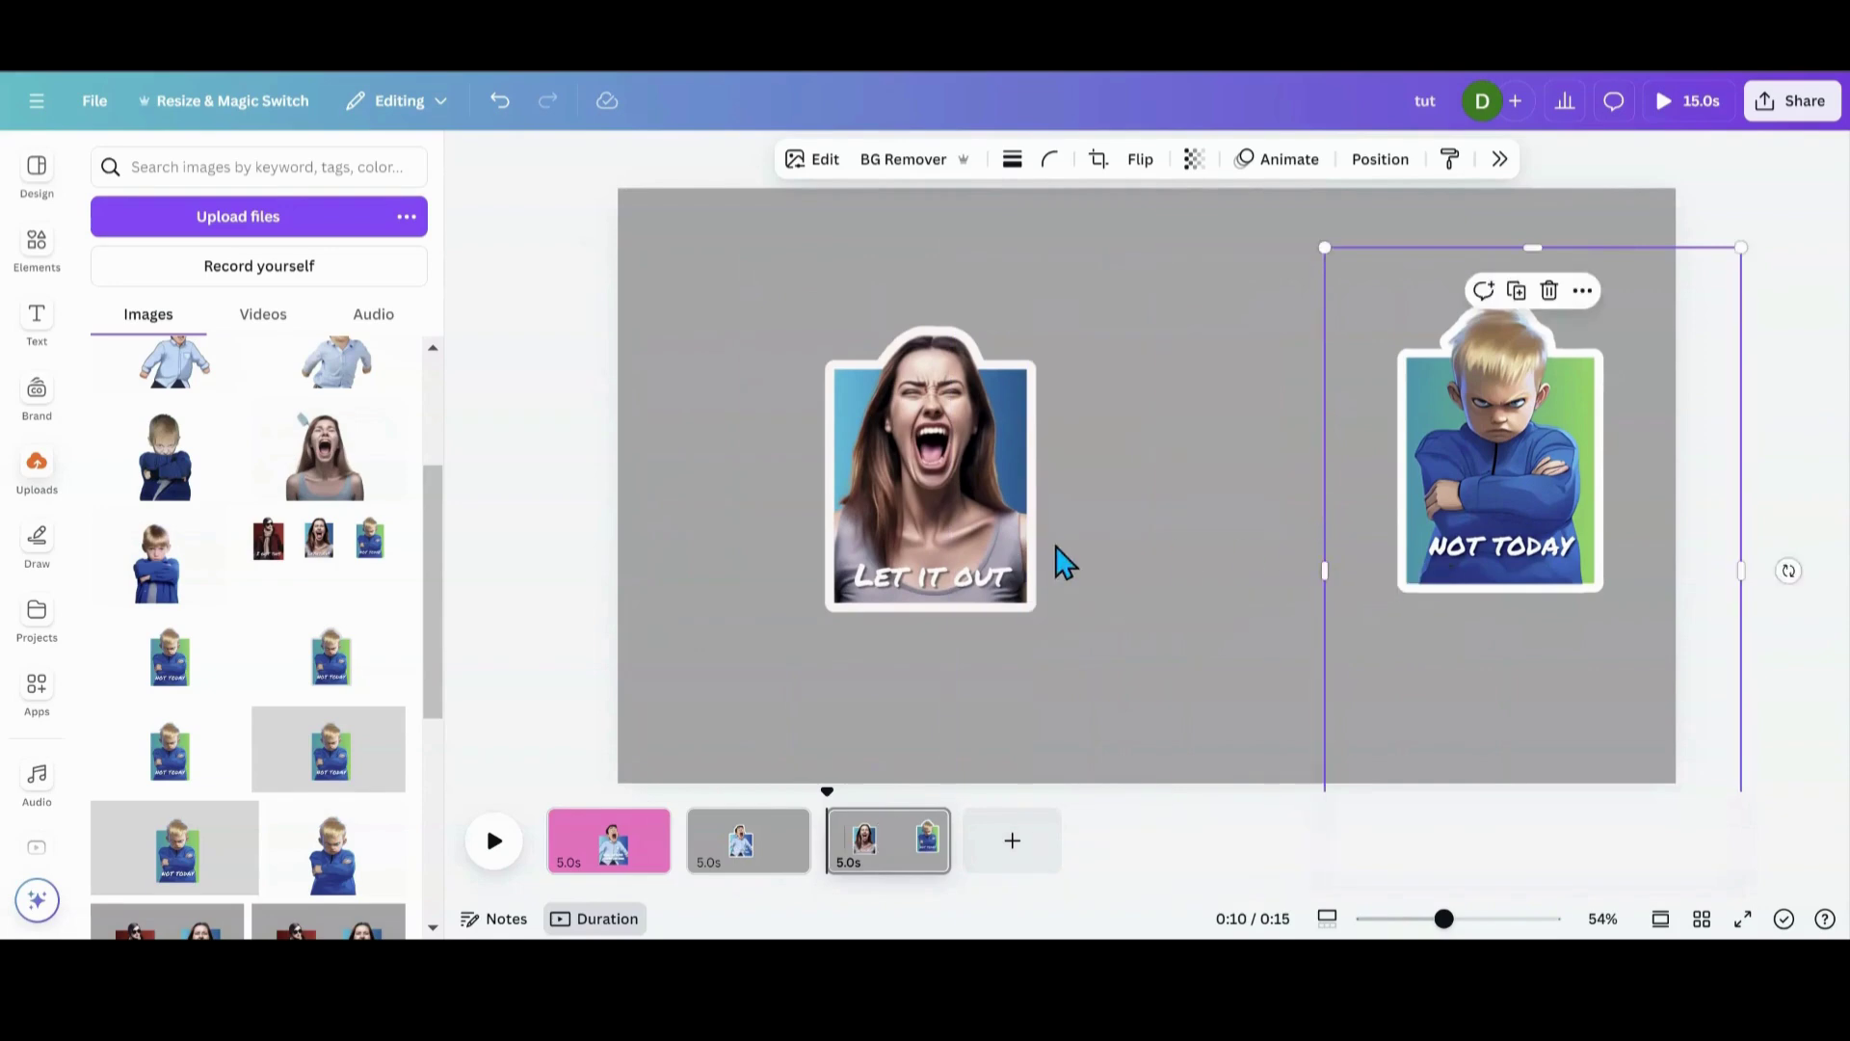
{"action": "left_click_drag", "start_coordinate": [1061, 561], "coordinate": [1044, 502]}
{"action": "left_click_drag", "start_coordinate": [1428, 487], "coordinate": [1307, 463]}
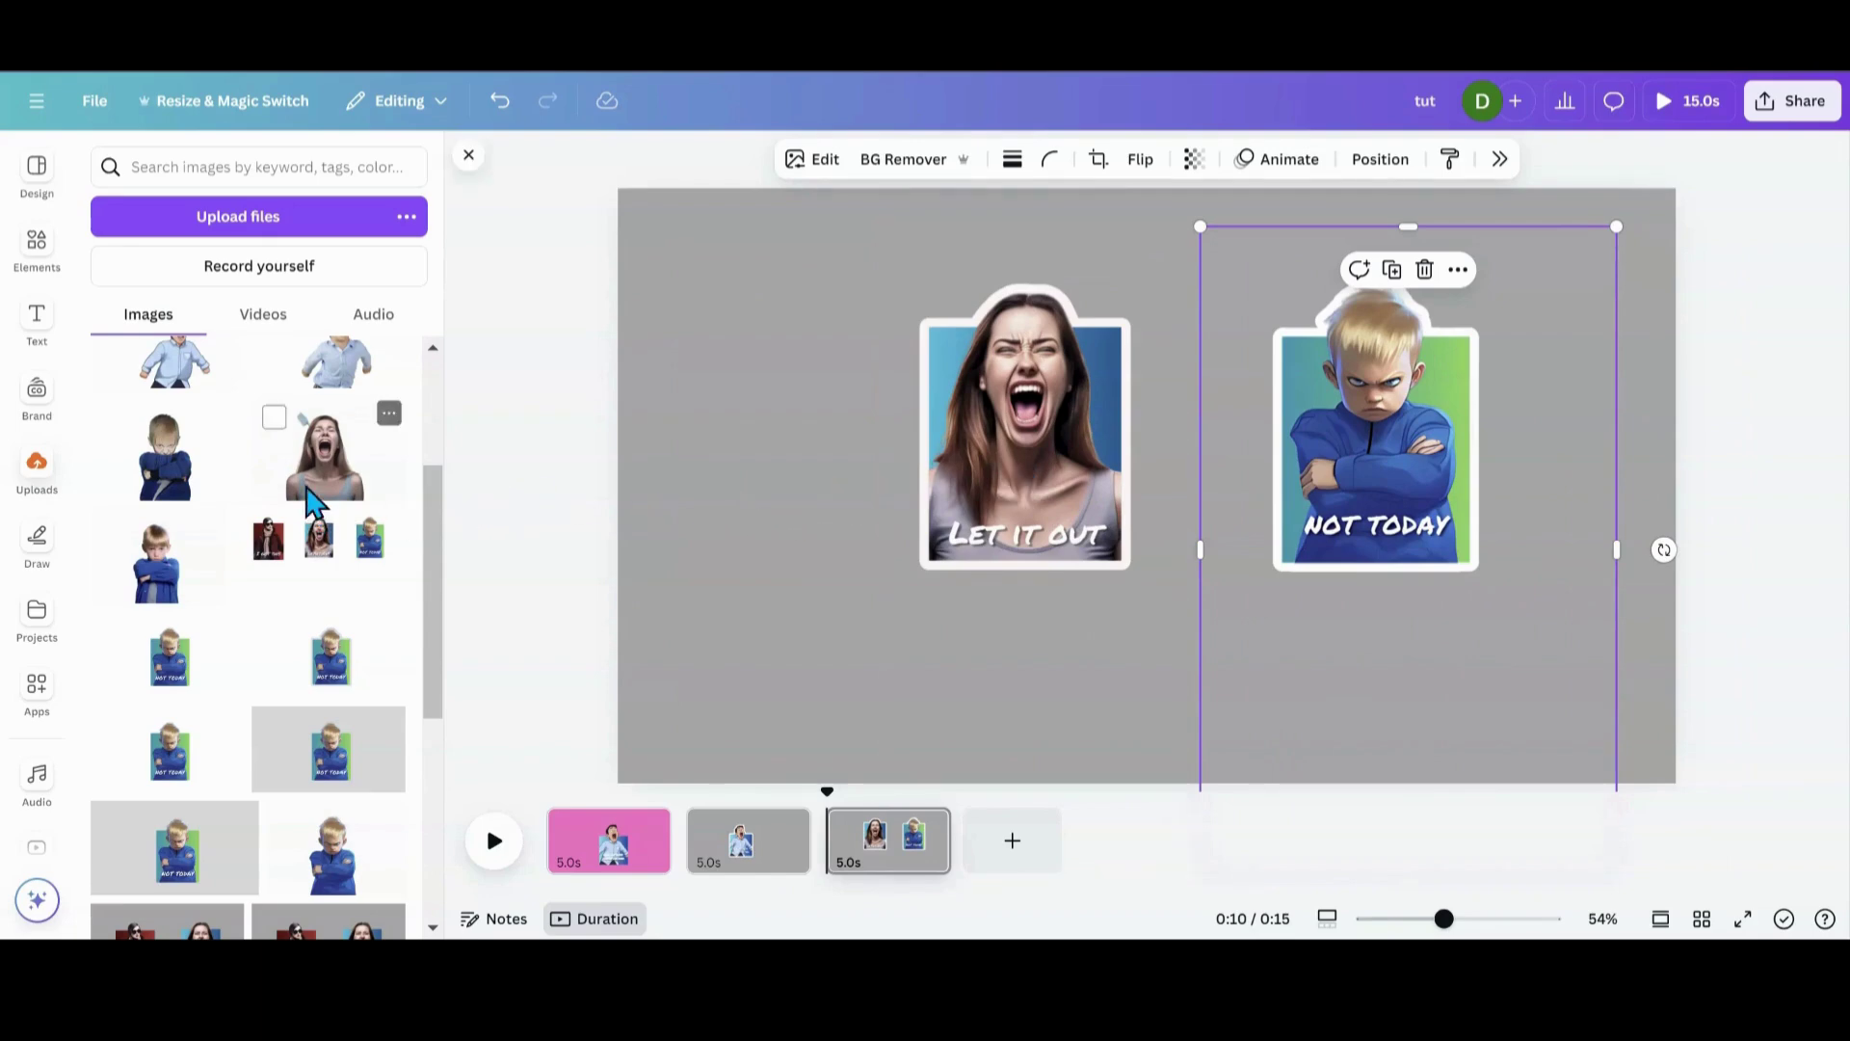
- Add the original screaming-woman photo, shrunk and placed left of the LET IT OUT sticker
{"action": "left_click", "coordinate": [308, 500]}
{"action": "left_click_drag", "start_coordinate": [983, 508], "coordinate": [764, 541]}
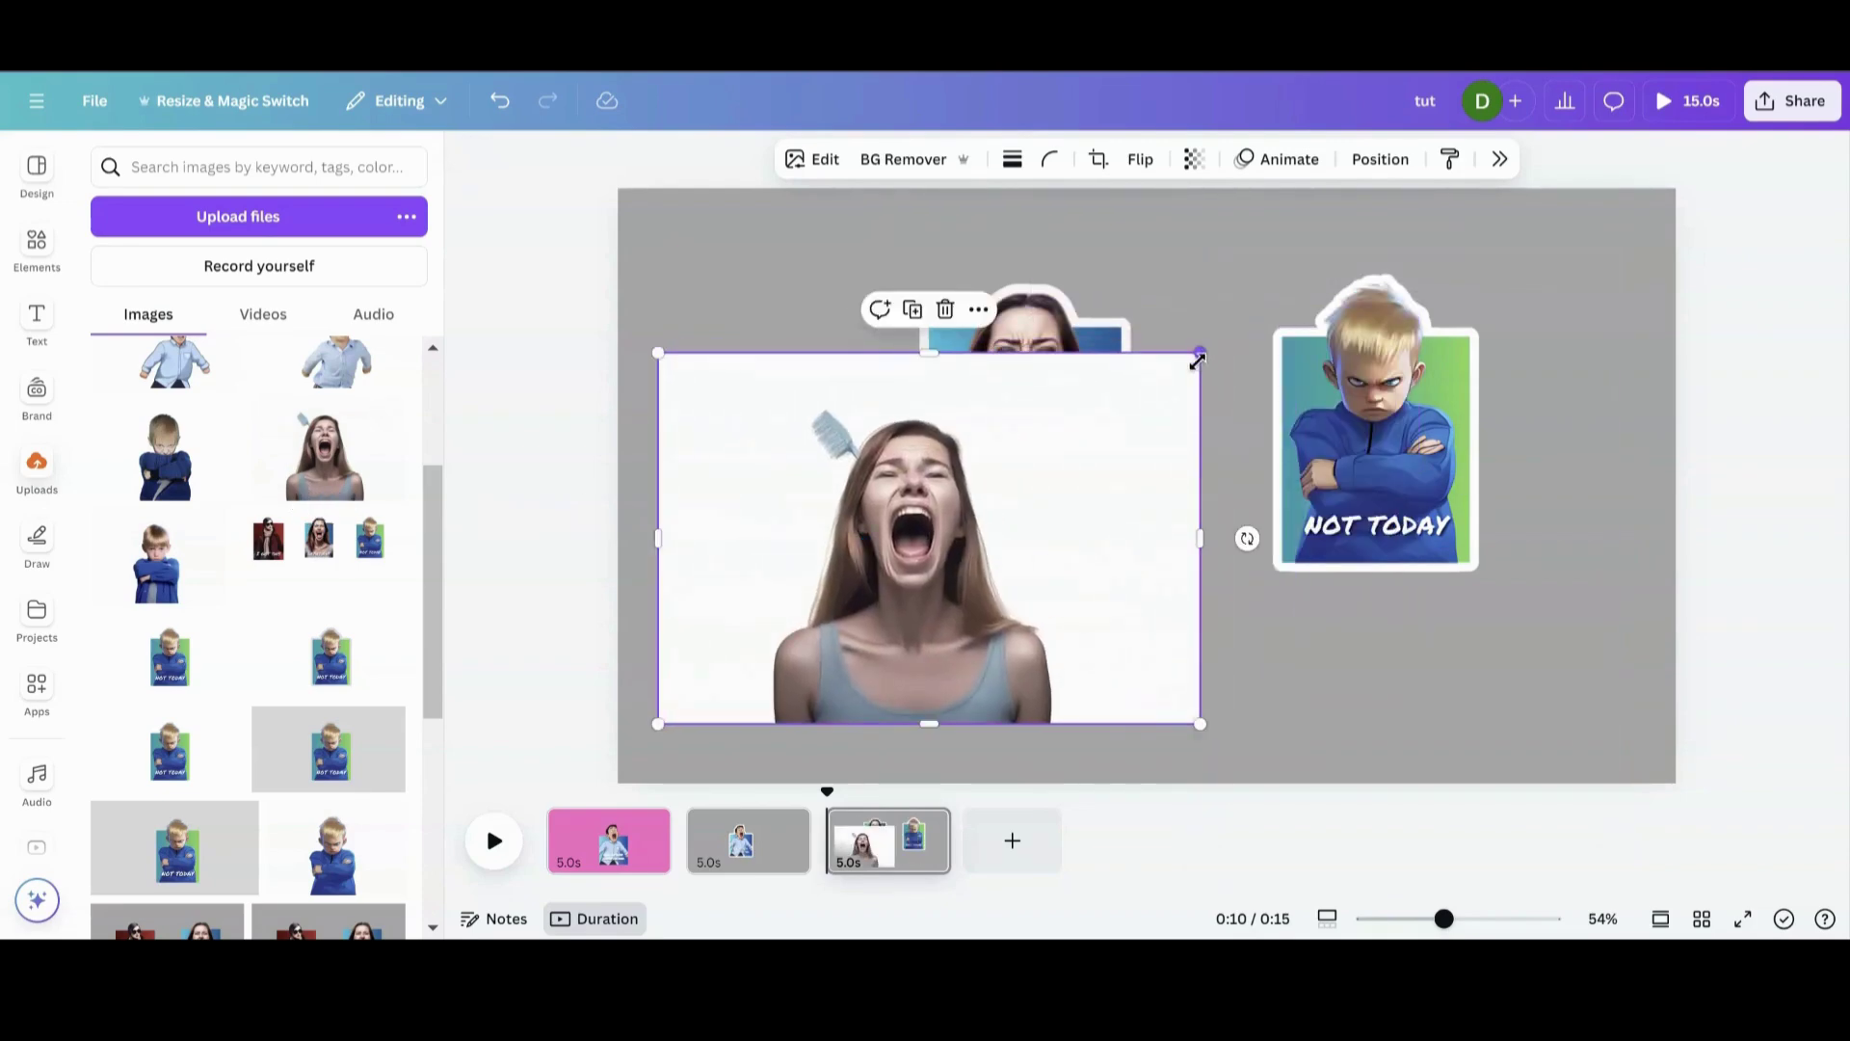
{"action": "left_click_drag", "start_coordinate": [1197, 360], "coordinate": [933, 532]}
{"action": "left_click_drag", "start_coordinate": [846, 599], "coordinate": [843, 414]}
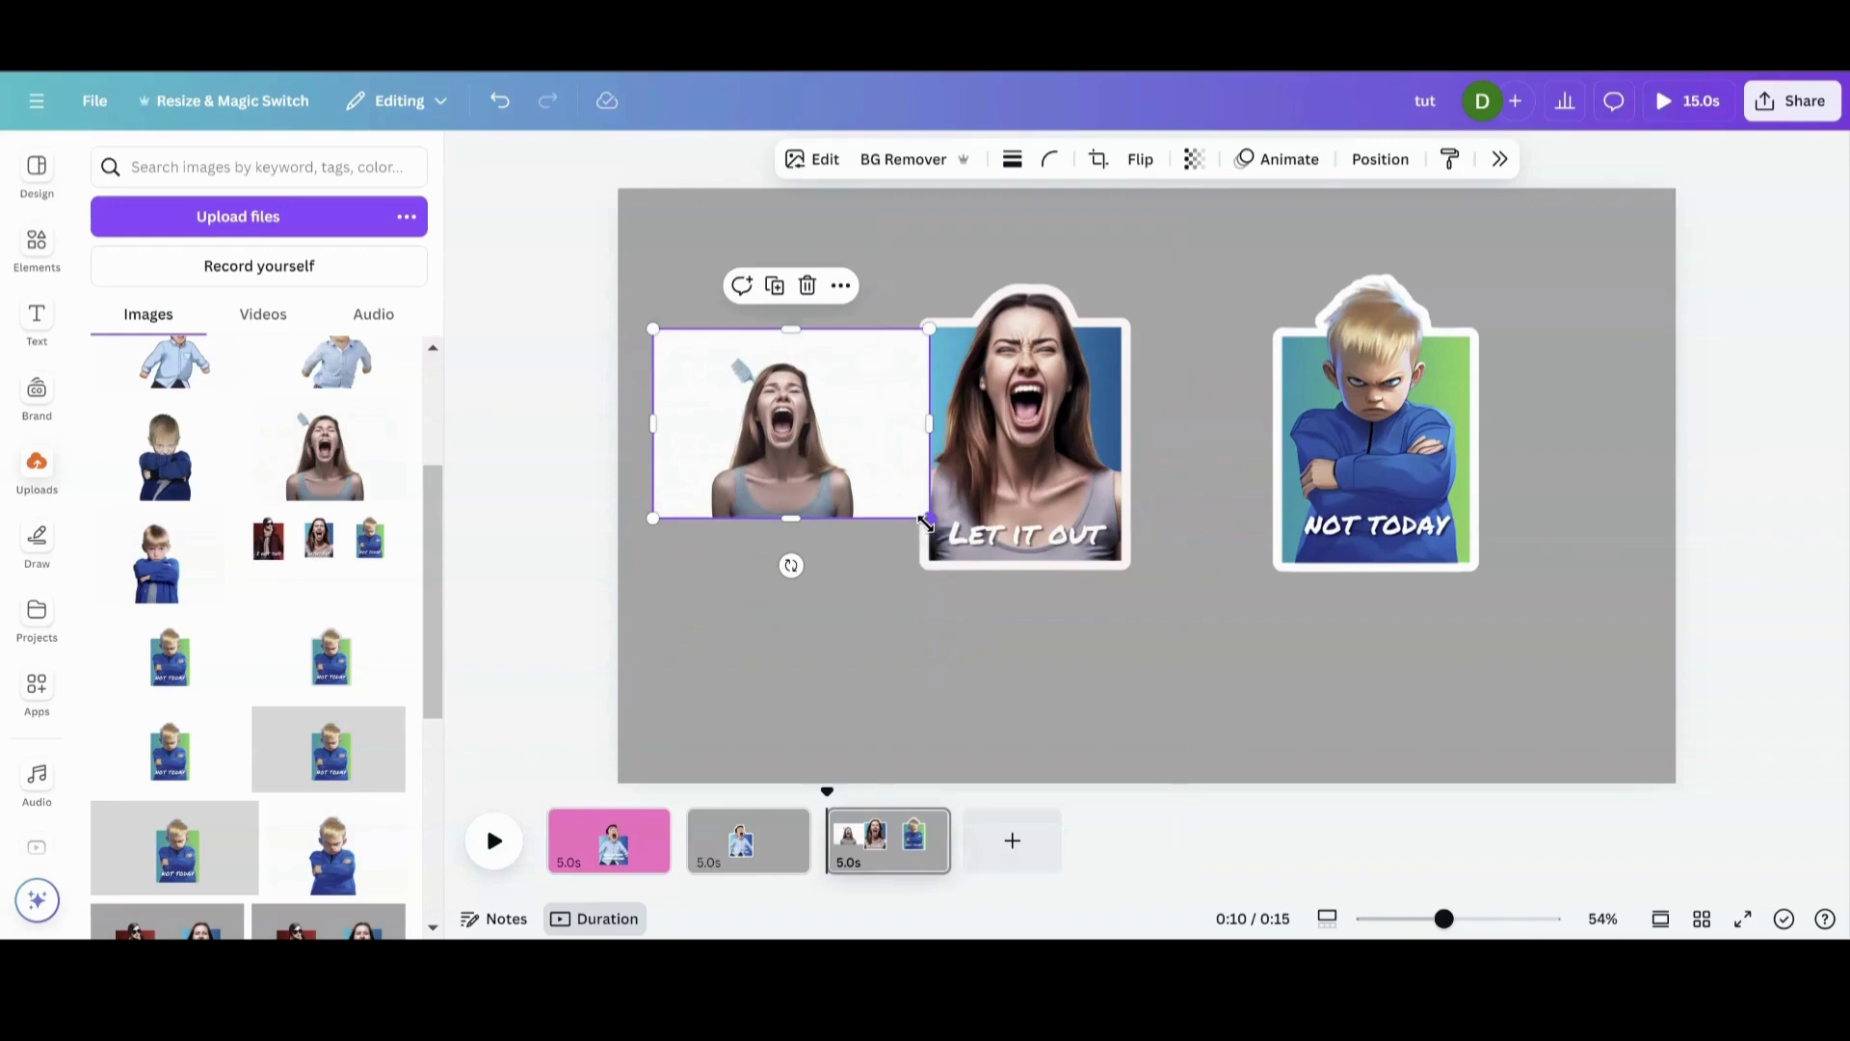
{"action": "left_click_drag", "start_coordinate": [929, 518], "coordinate": [909, 443]}
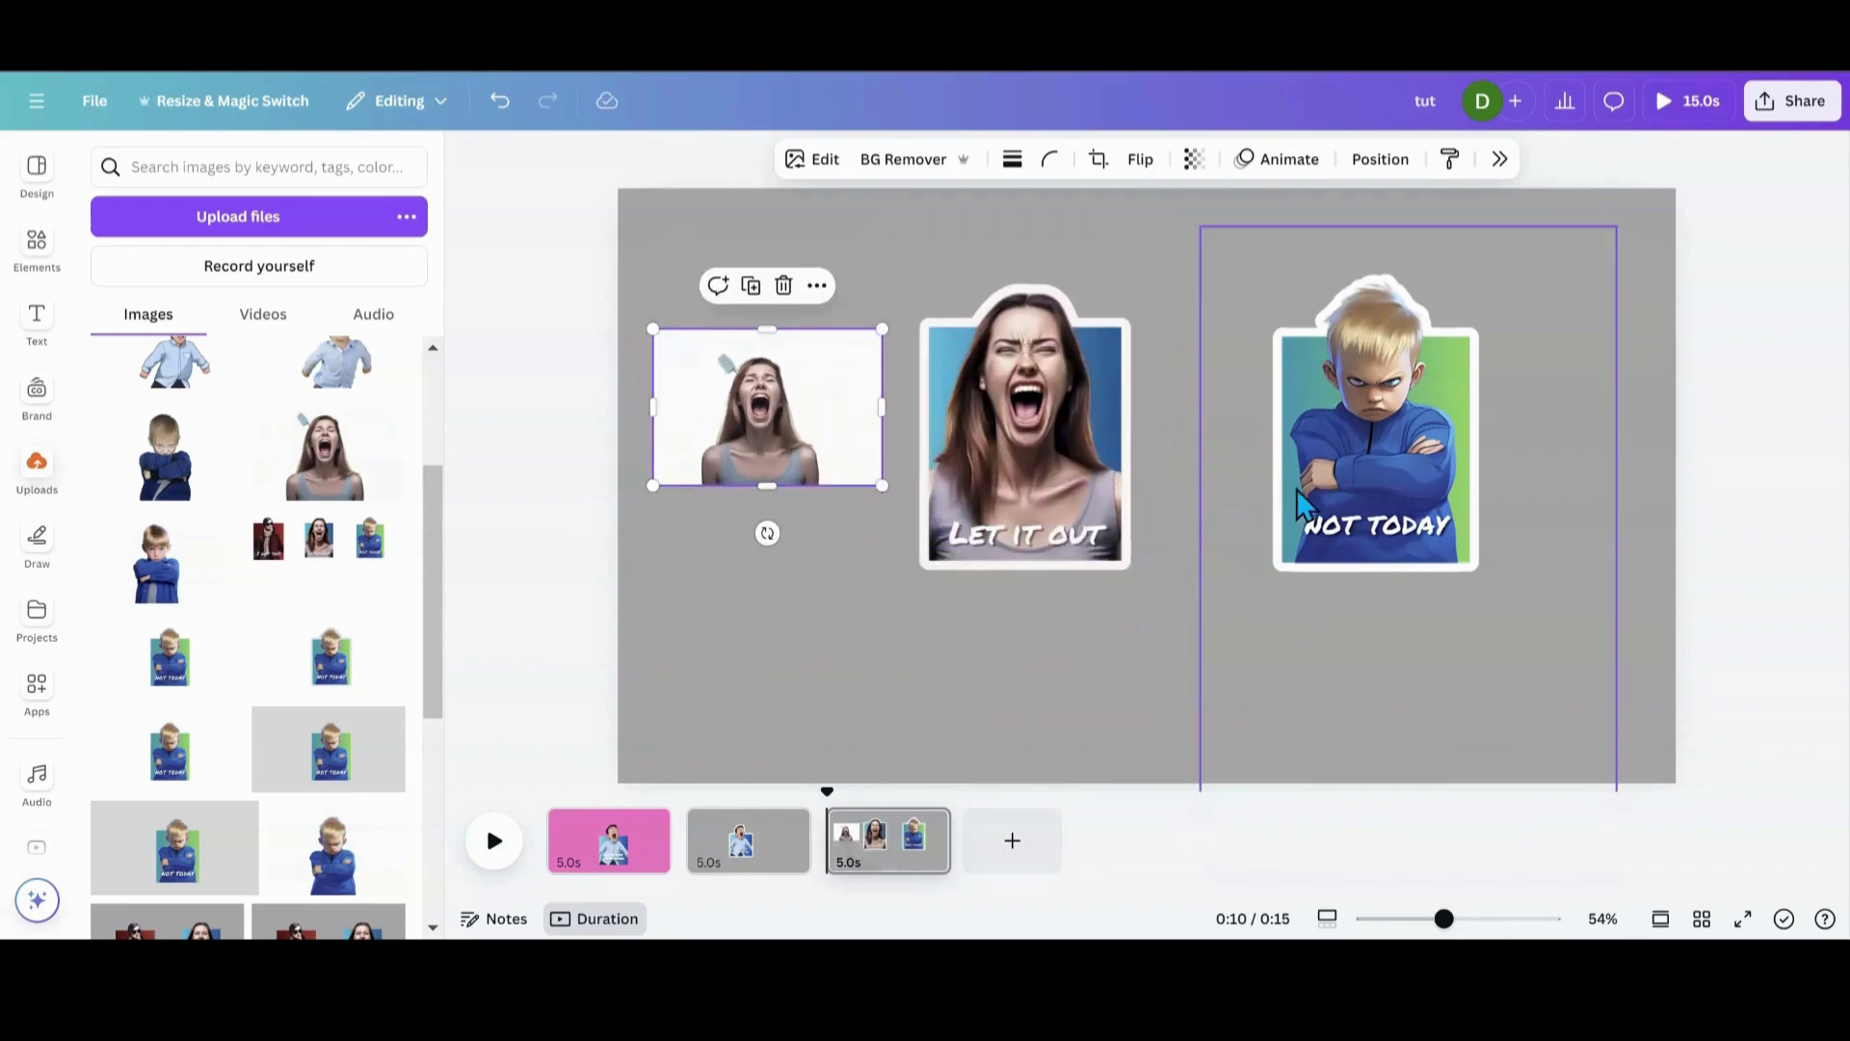
- Add the crossed-arms boy cutout over the woman sticker and the white-background boy photo beside it
{"action": "left_click", "coordinate": [161, 493]}
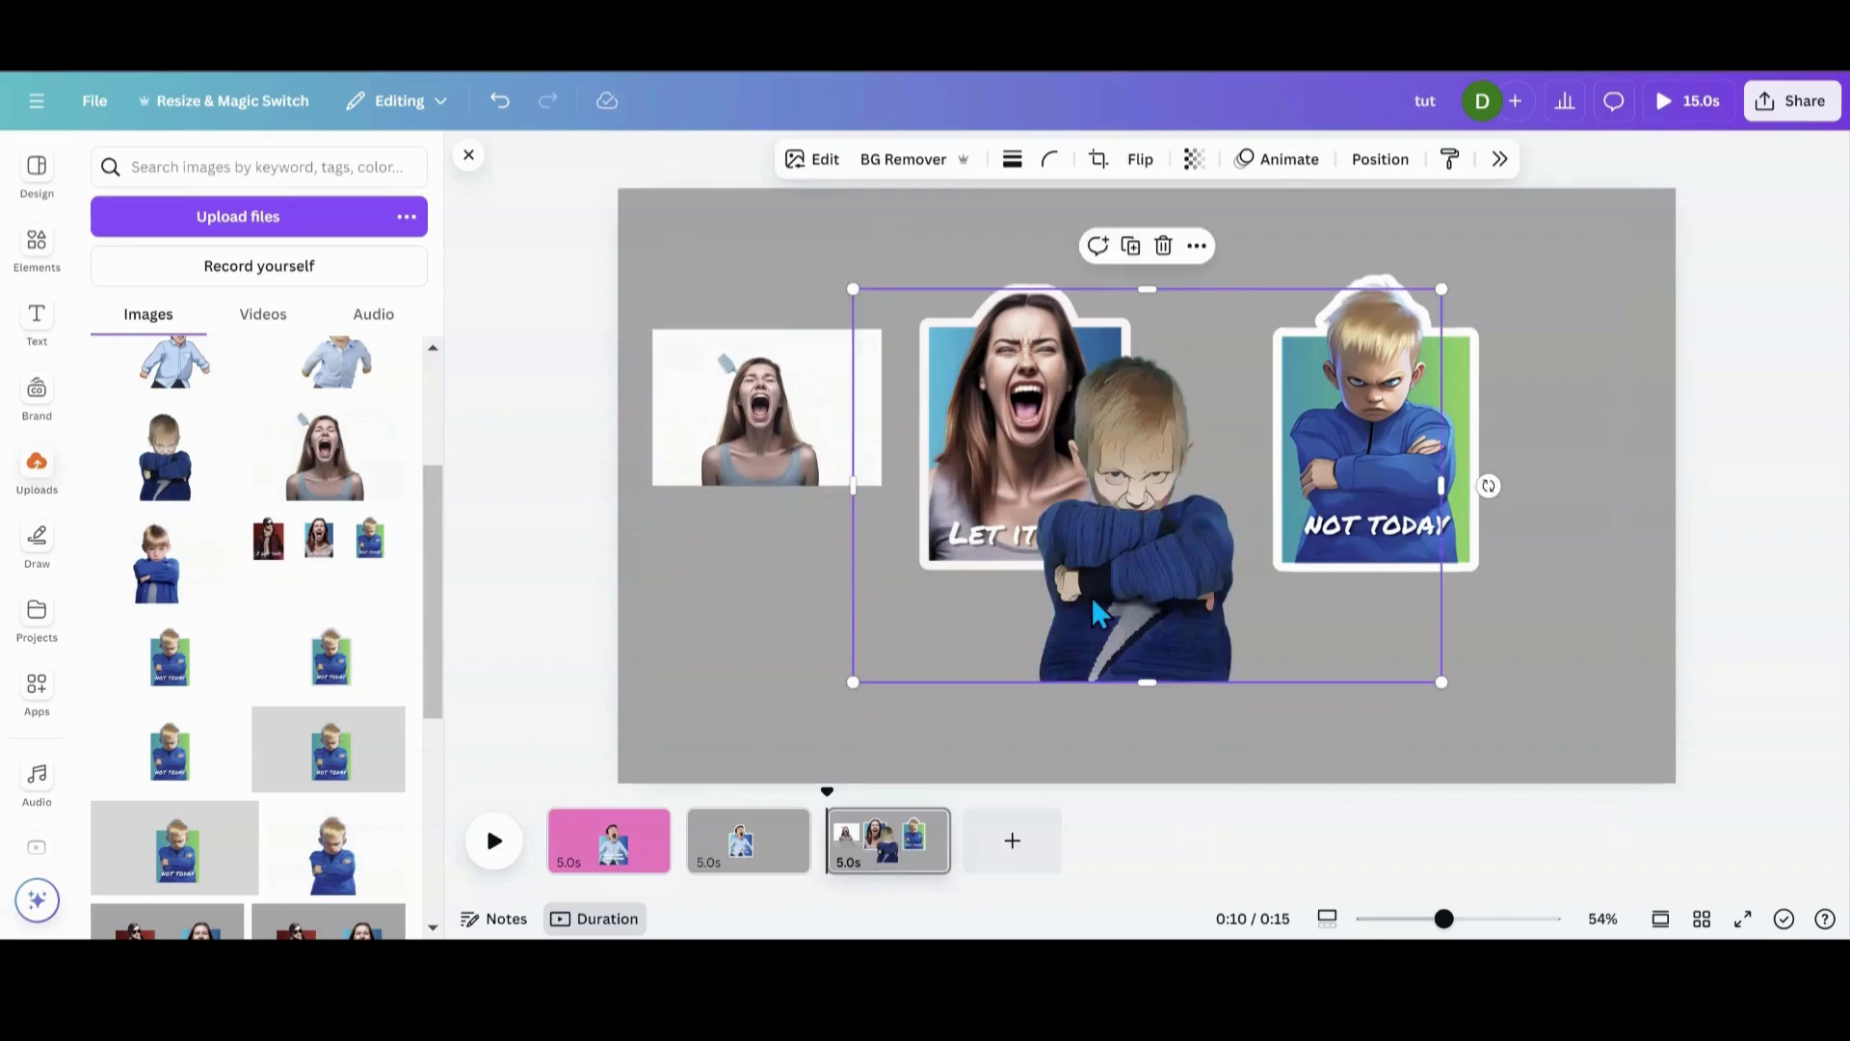
{"action": "left_click_drag", "start_coordinate": [1096, 596], "coordinate": [1171, 623]}
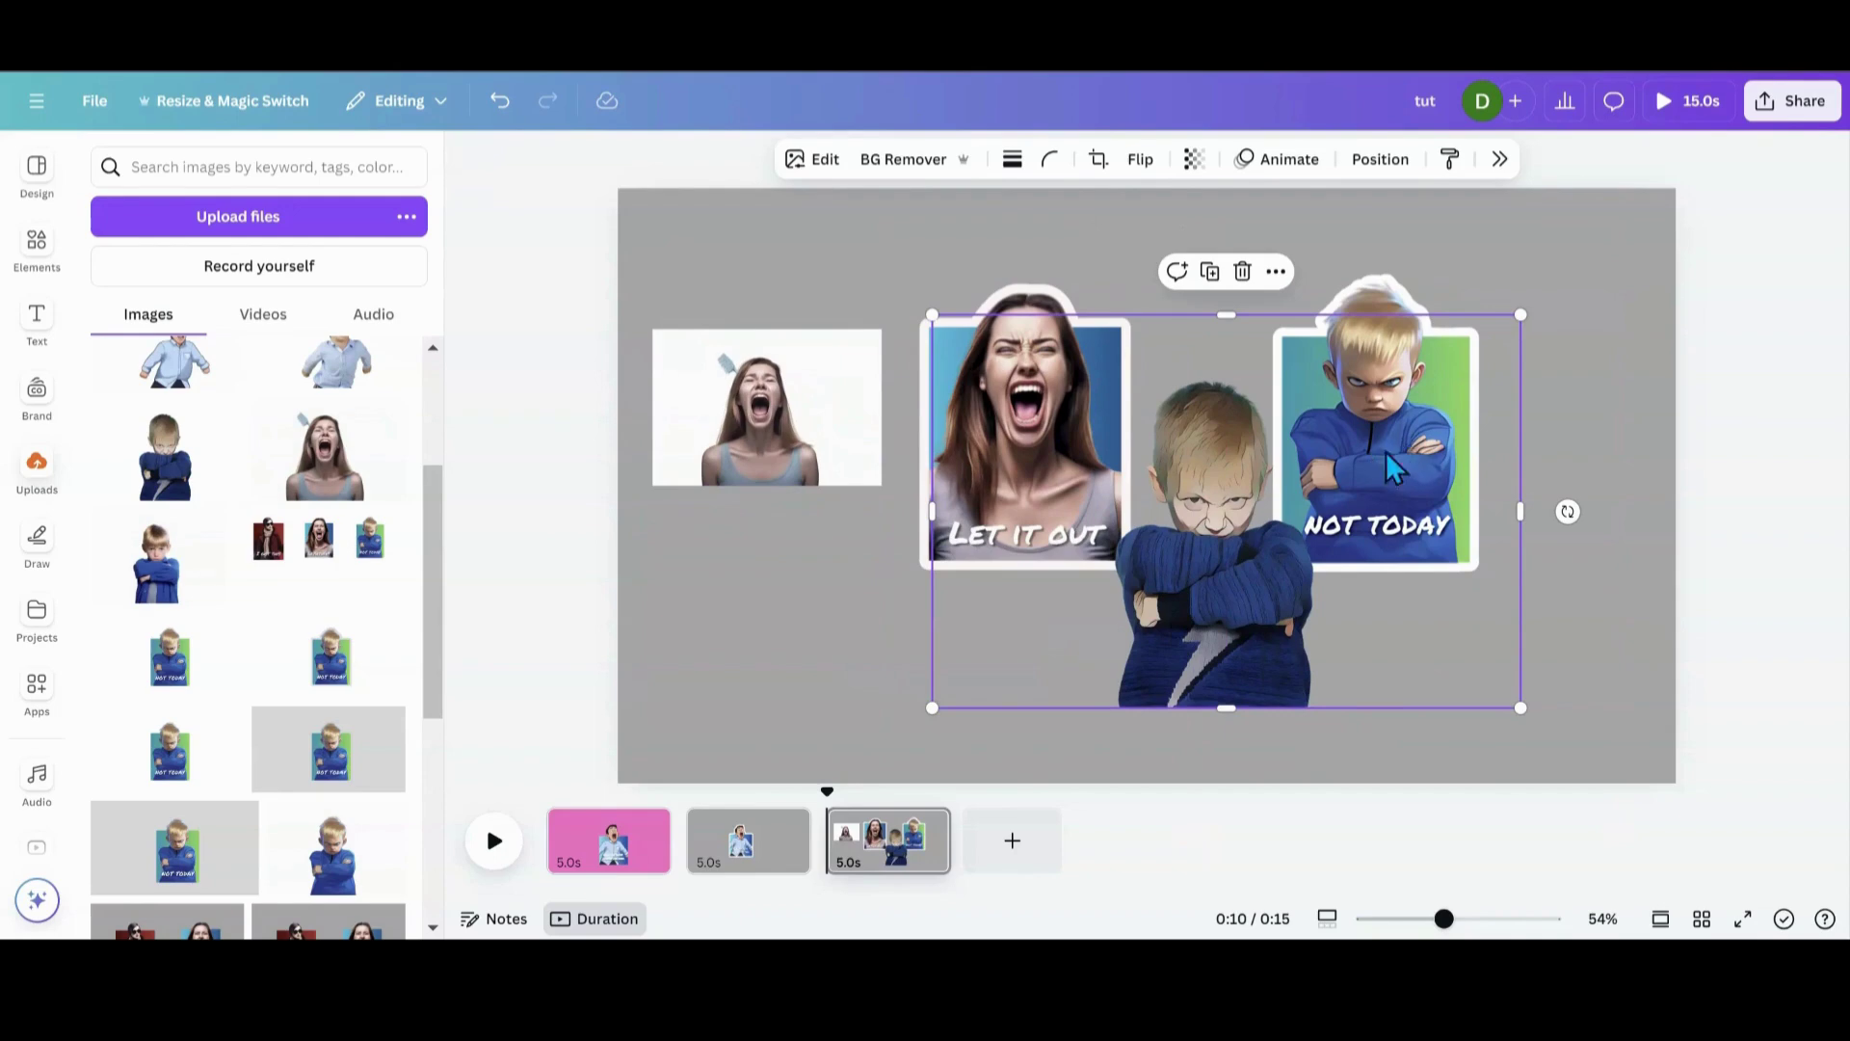
{"action": "left_click_drag", "start_coordinate": [1314, 530], "coordinate": [991, 531]}
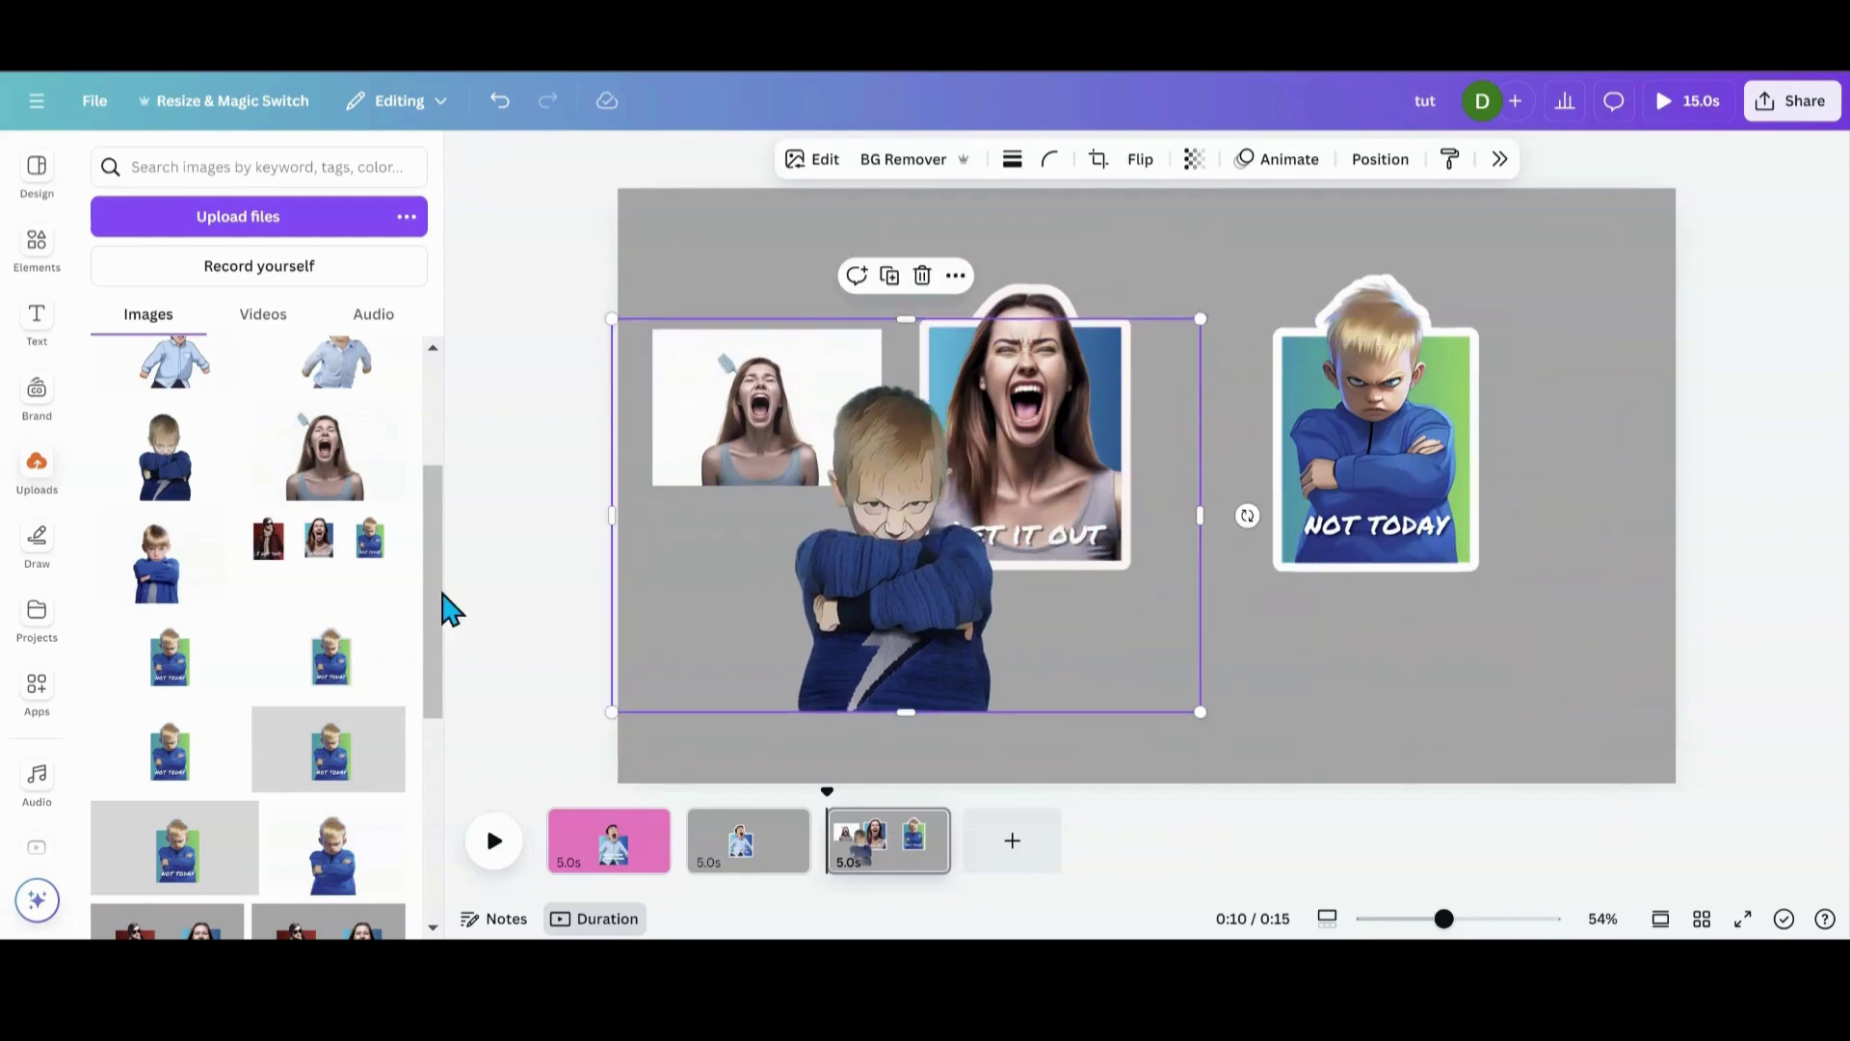
{"action": "left_click", "coordinate": [154, 599]}
{"action": "left_click_drag", "start_coordinate": [1071, 558], "coordinate": [1089, 579]}
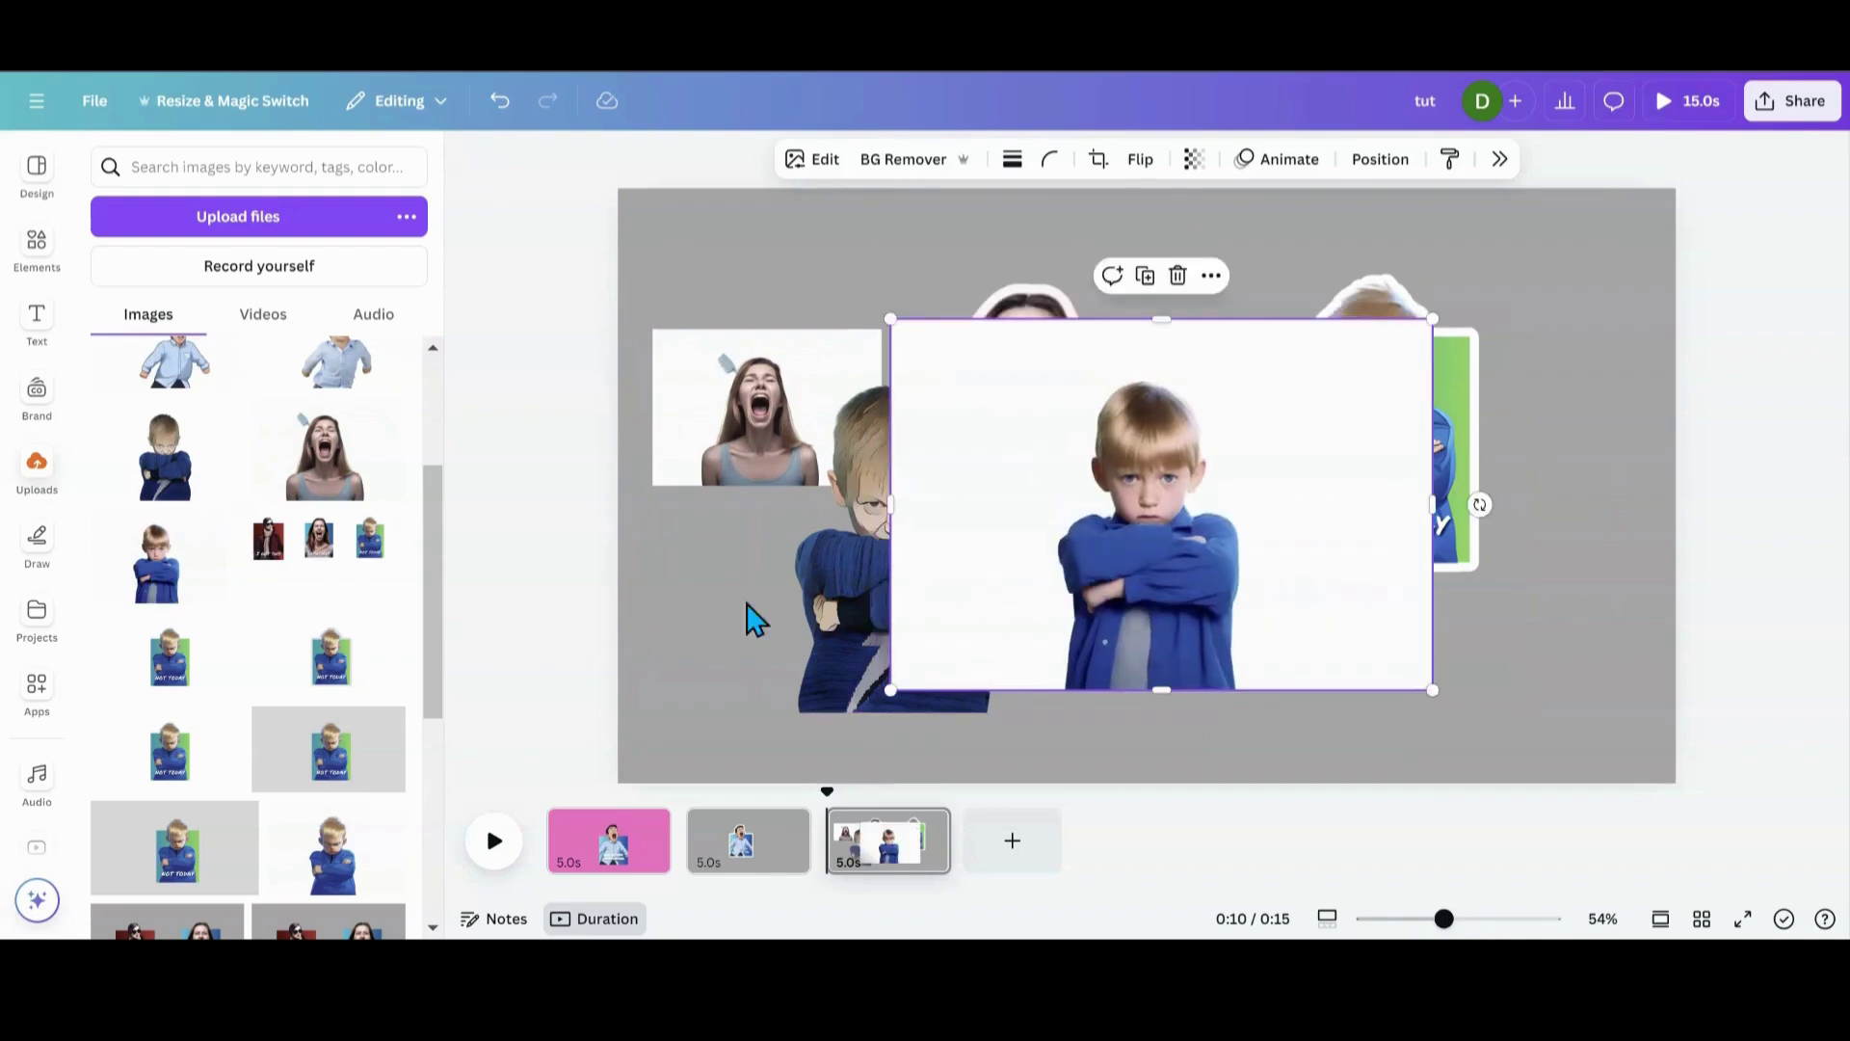
{"action": "scroll", "coordinate": [115, 648], "scroll_direction": "up", "scroll_amount": 3}
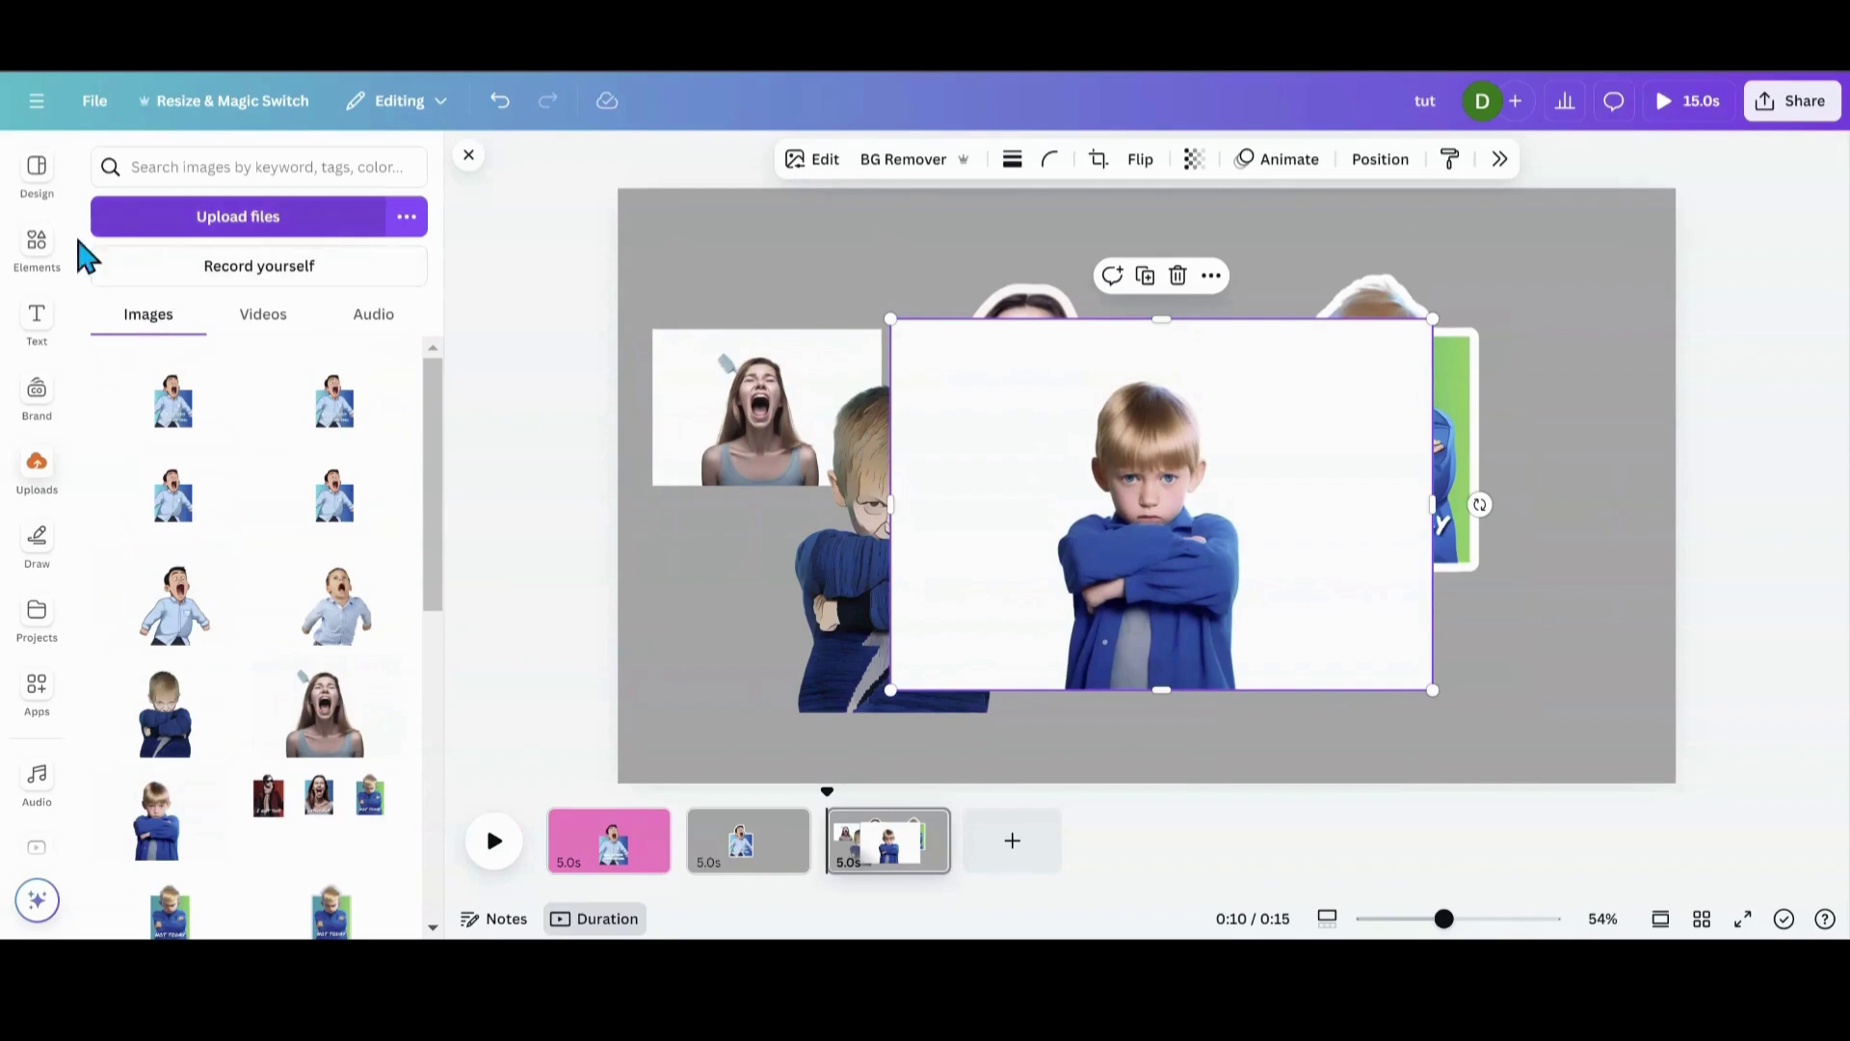
- Add the blue-background boy photo from recently used Elements, shrunk into the bottom right
{"action": "left_click", "coordinate": [35, 253]}
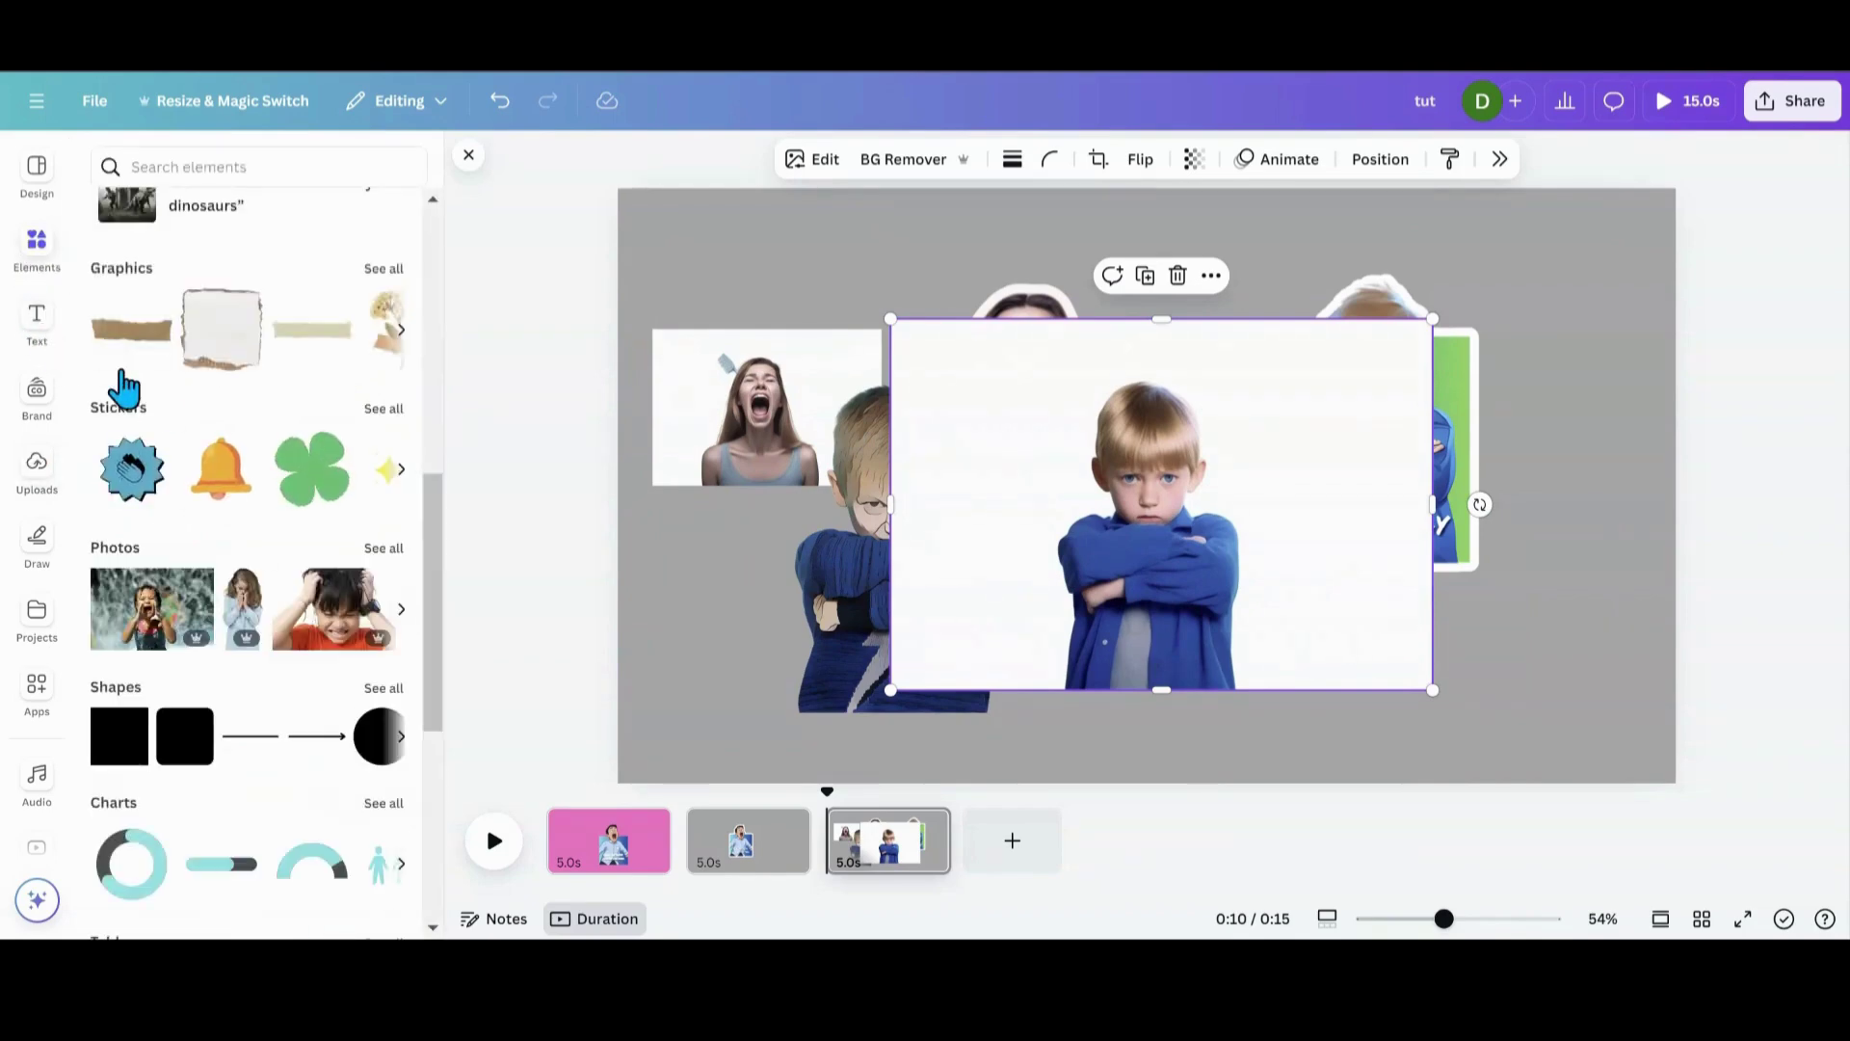
{"action": "scroll", "coordinate": [125, 386], "scroll_direction": "up", "scroll_amount": 10}
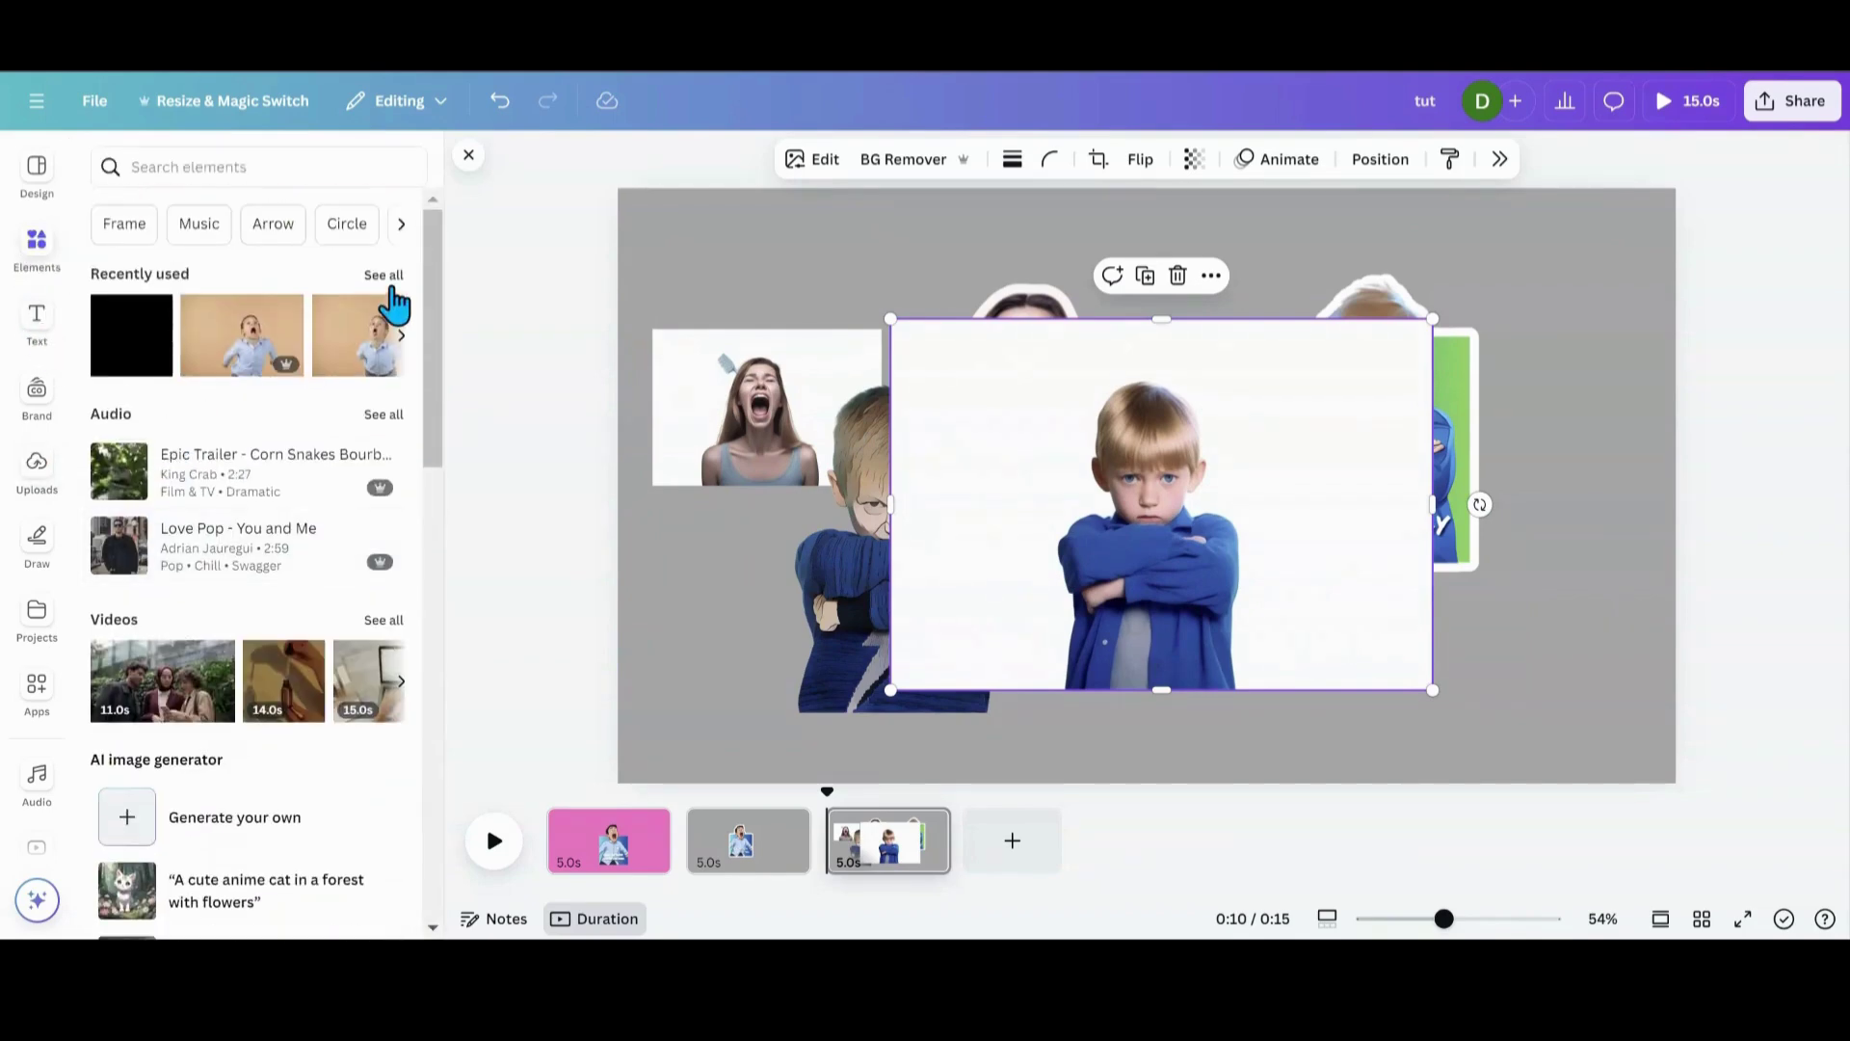
{"action": "left_click", "coordinate": [384, 276]}
{"action": "left_click", "coordinate": [313, 395]}
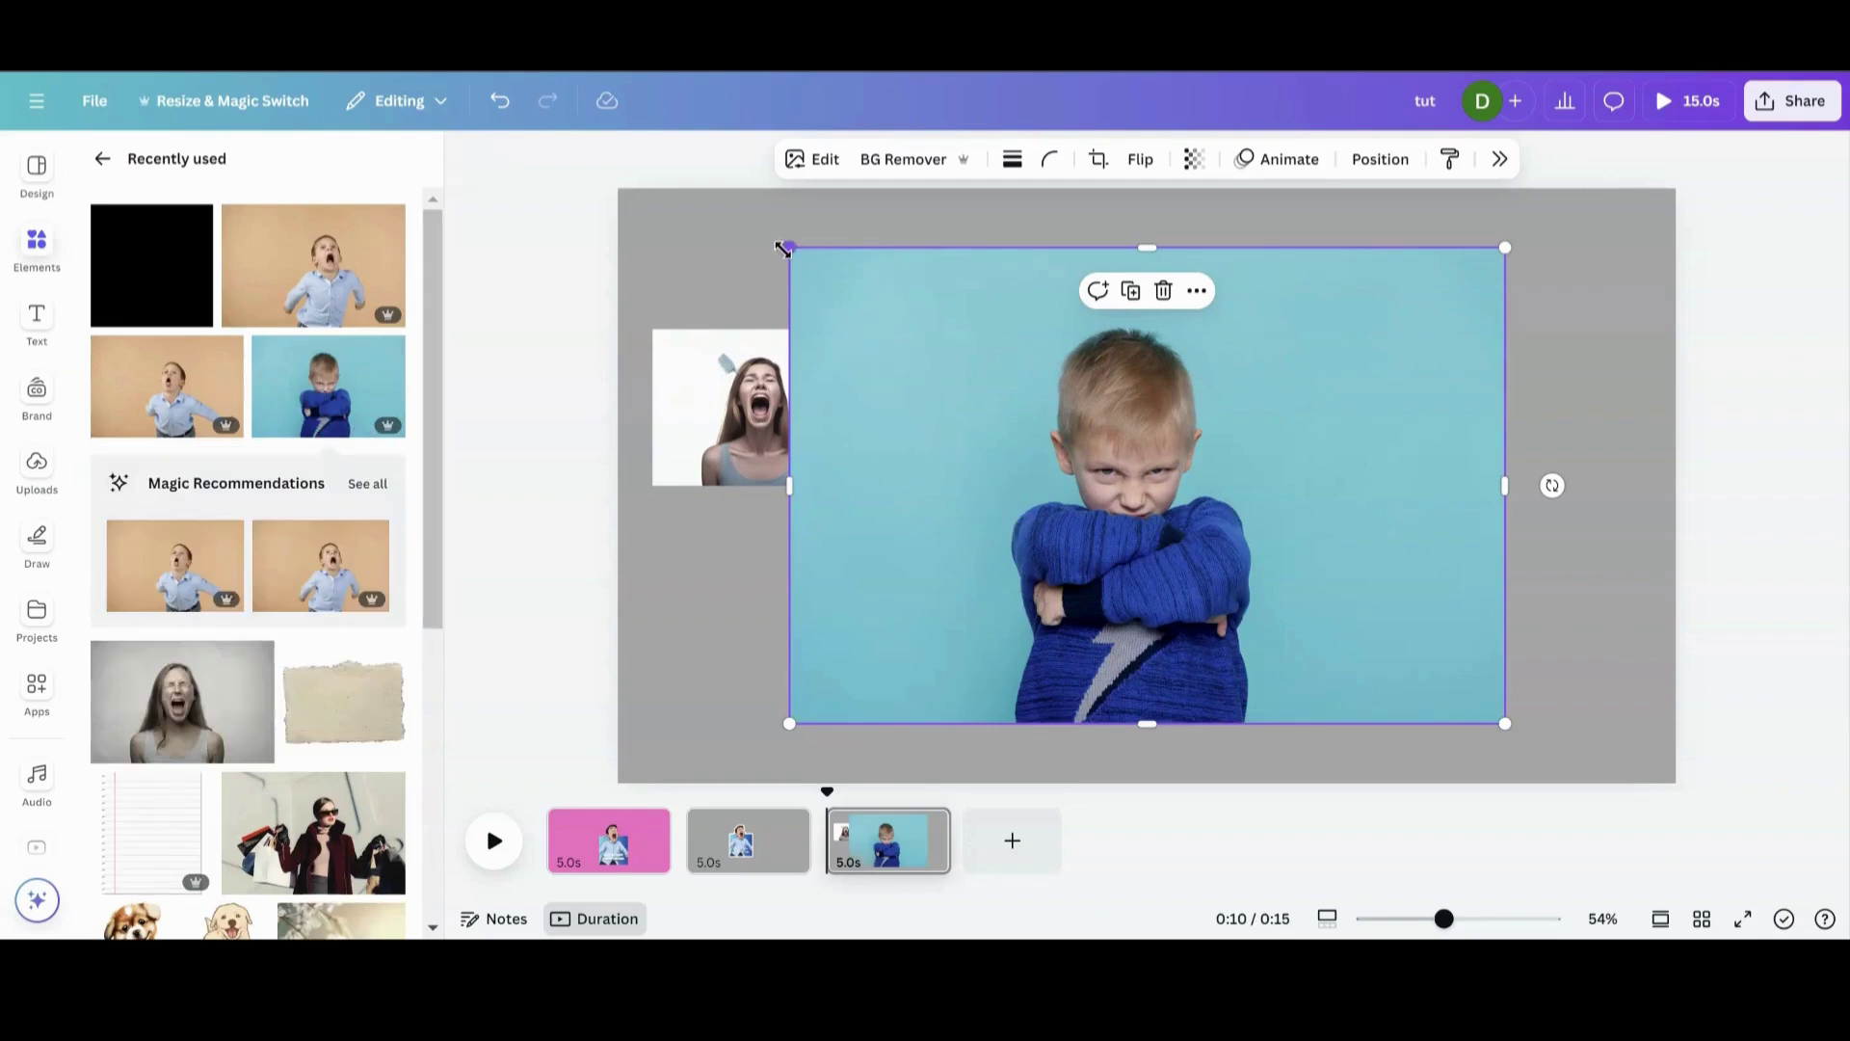
{"action": "left_click_drag", "start_coordinate": [782, 248], "coordinate": [1272, 660]}
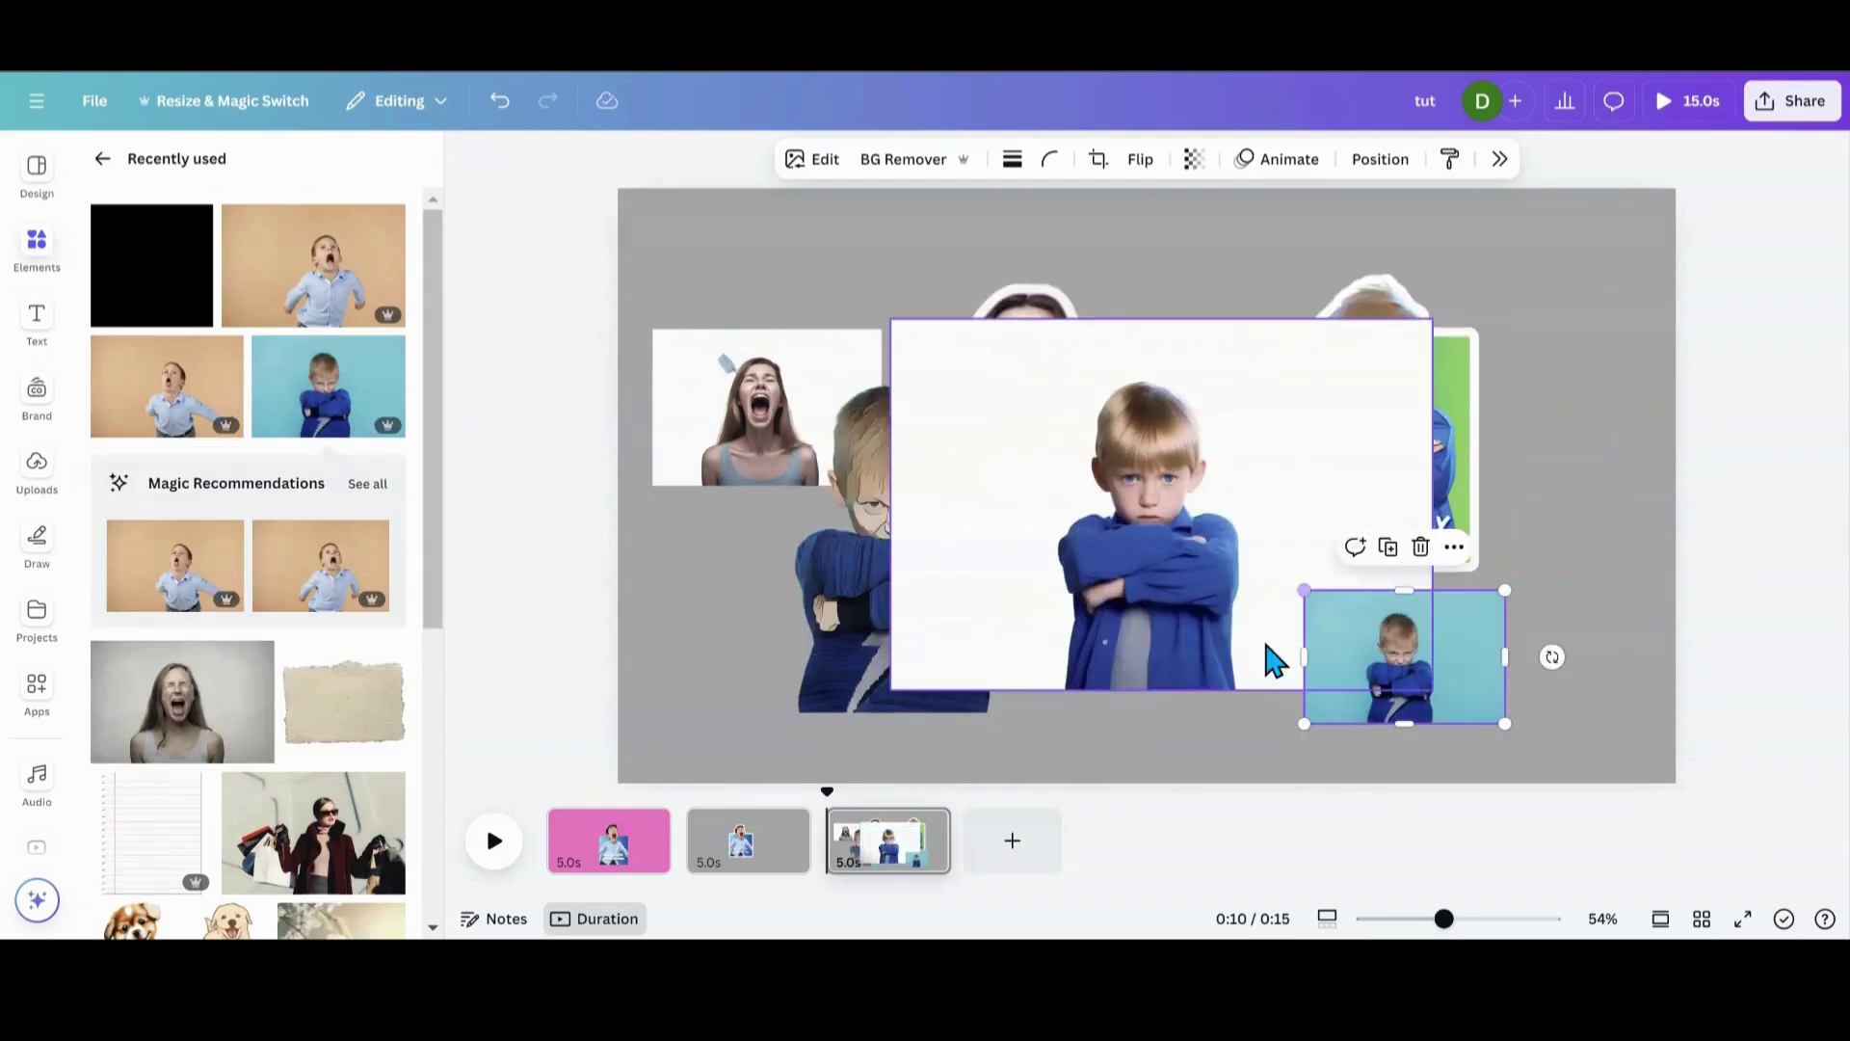
- Arrange the collage: blue boy photo below the stickers, enlarged white boy photo over NOT TODAY
{"action": "left_click", "coordinate": [1207, 577]}
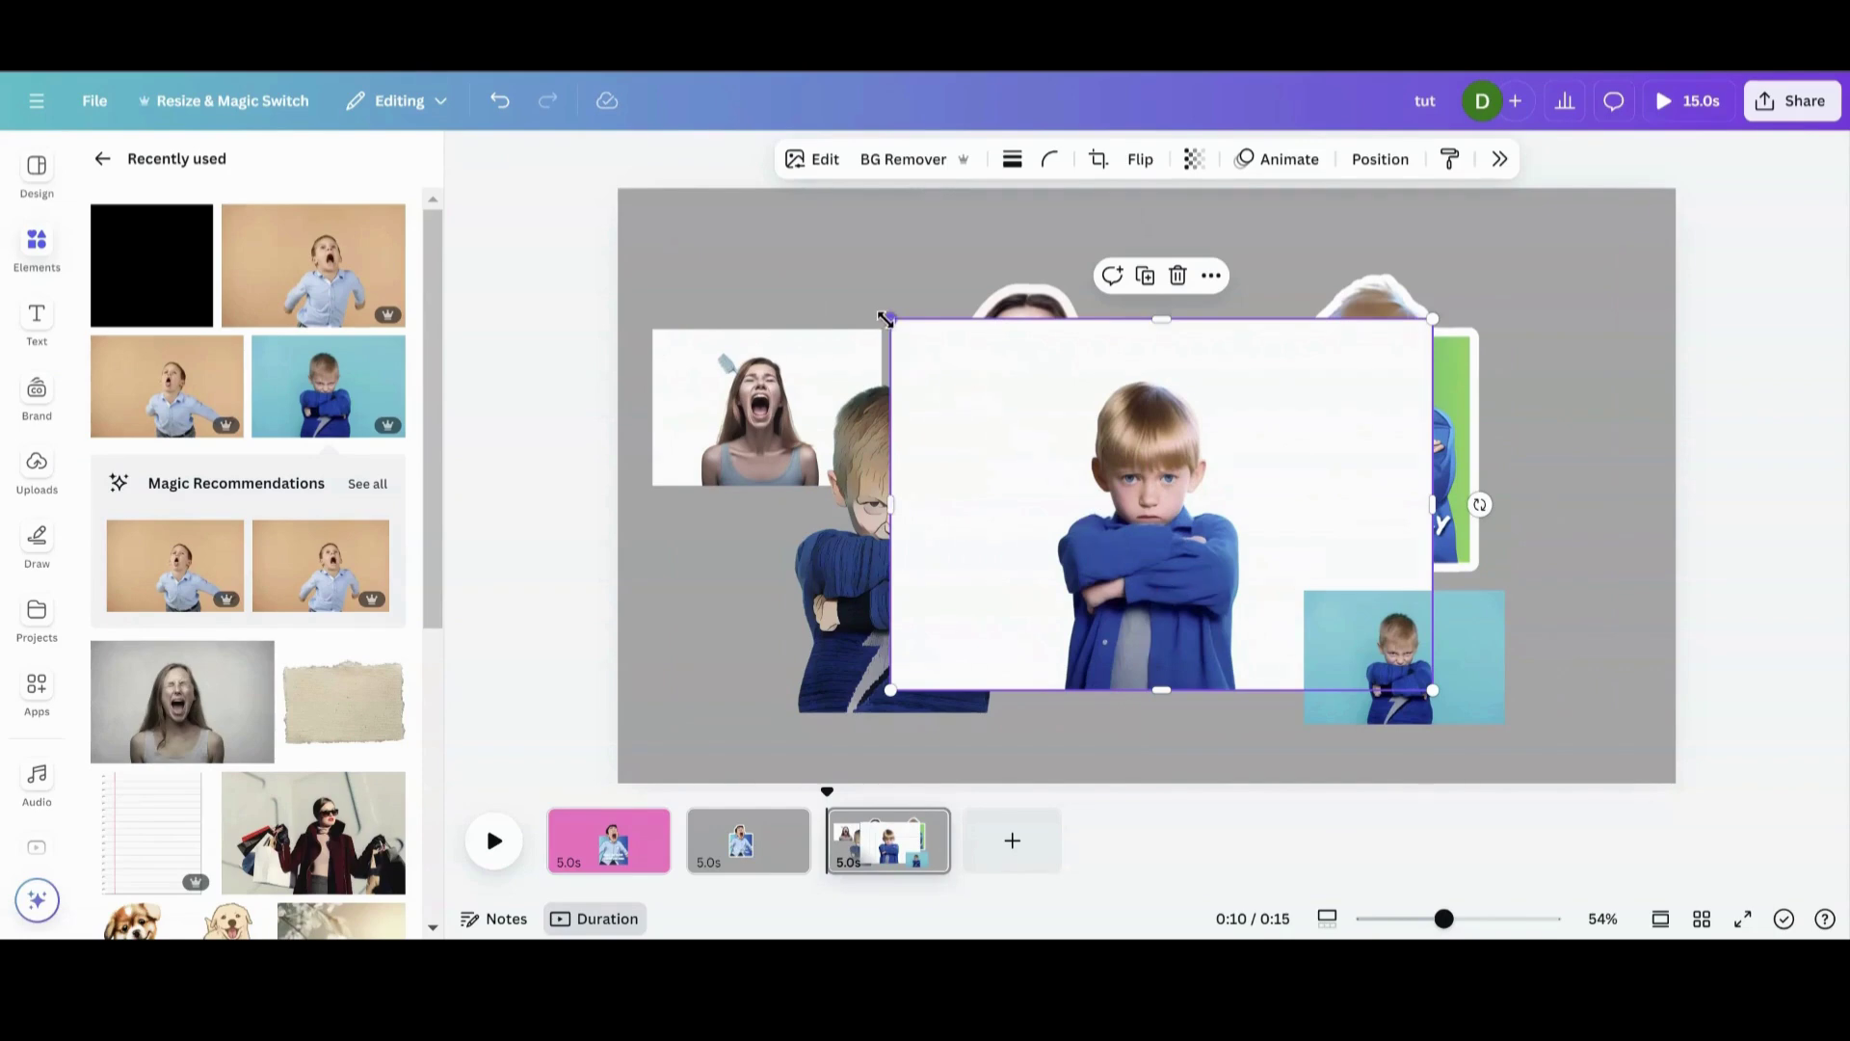
{"action": "left_click_drag", "start_coordinate": [885, 318], "coordinate": [1098, 459]}
{"action": "left_click_drag", "start_coordinate": [1160, 558], "coordinate": [1385, 670]}
{"action": "left_click", "coordinate": [1384, 414]}
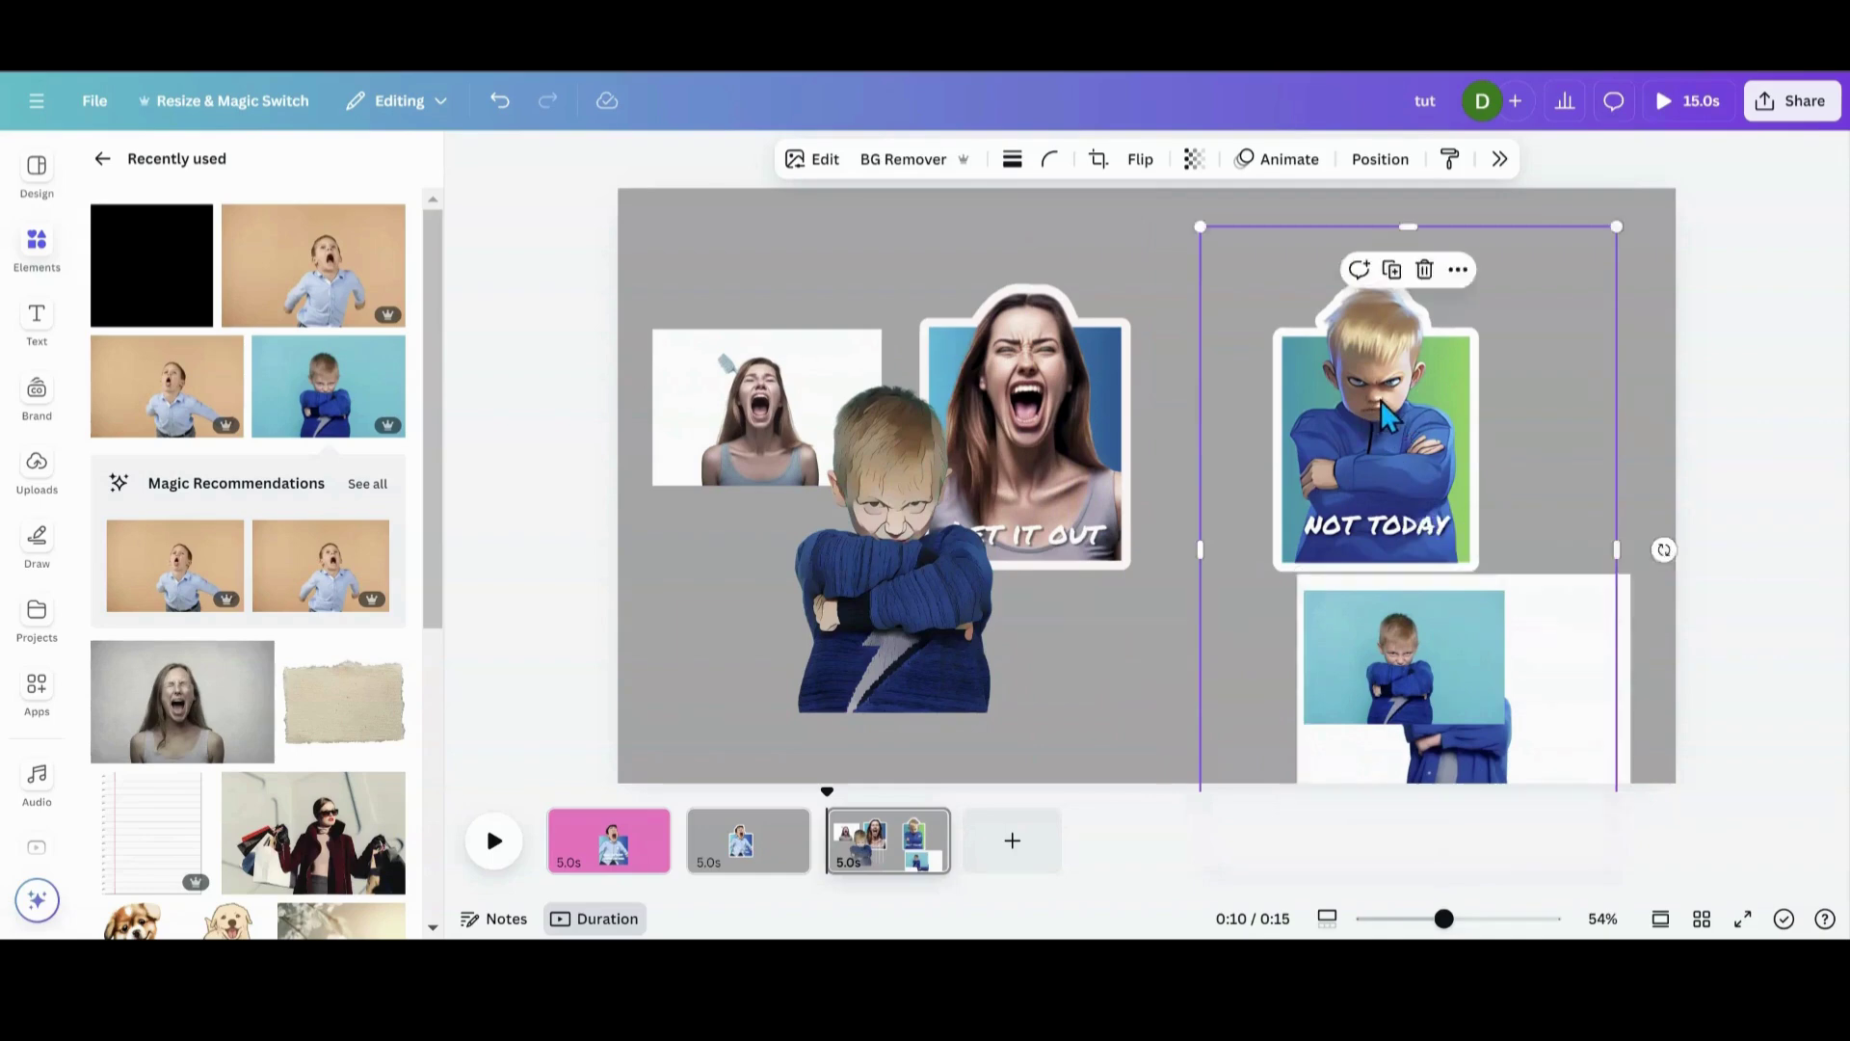
{"action": "left_click_drag", "start_coordinate": [1384, 414], "coordinate": [1368, 395]}
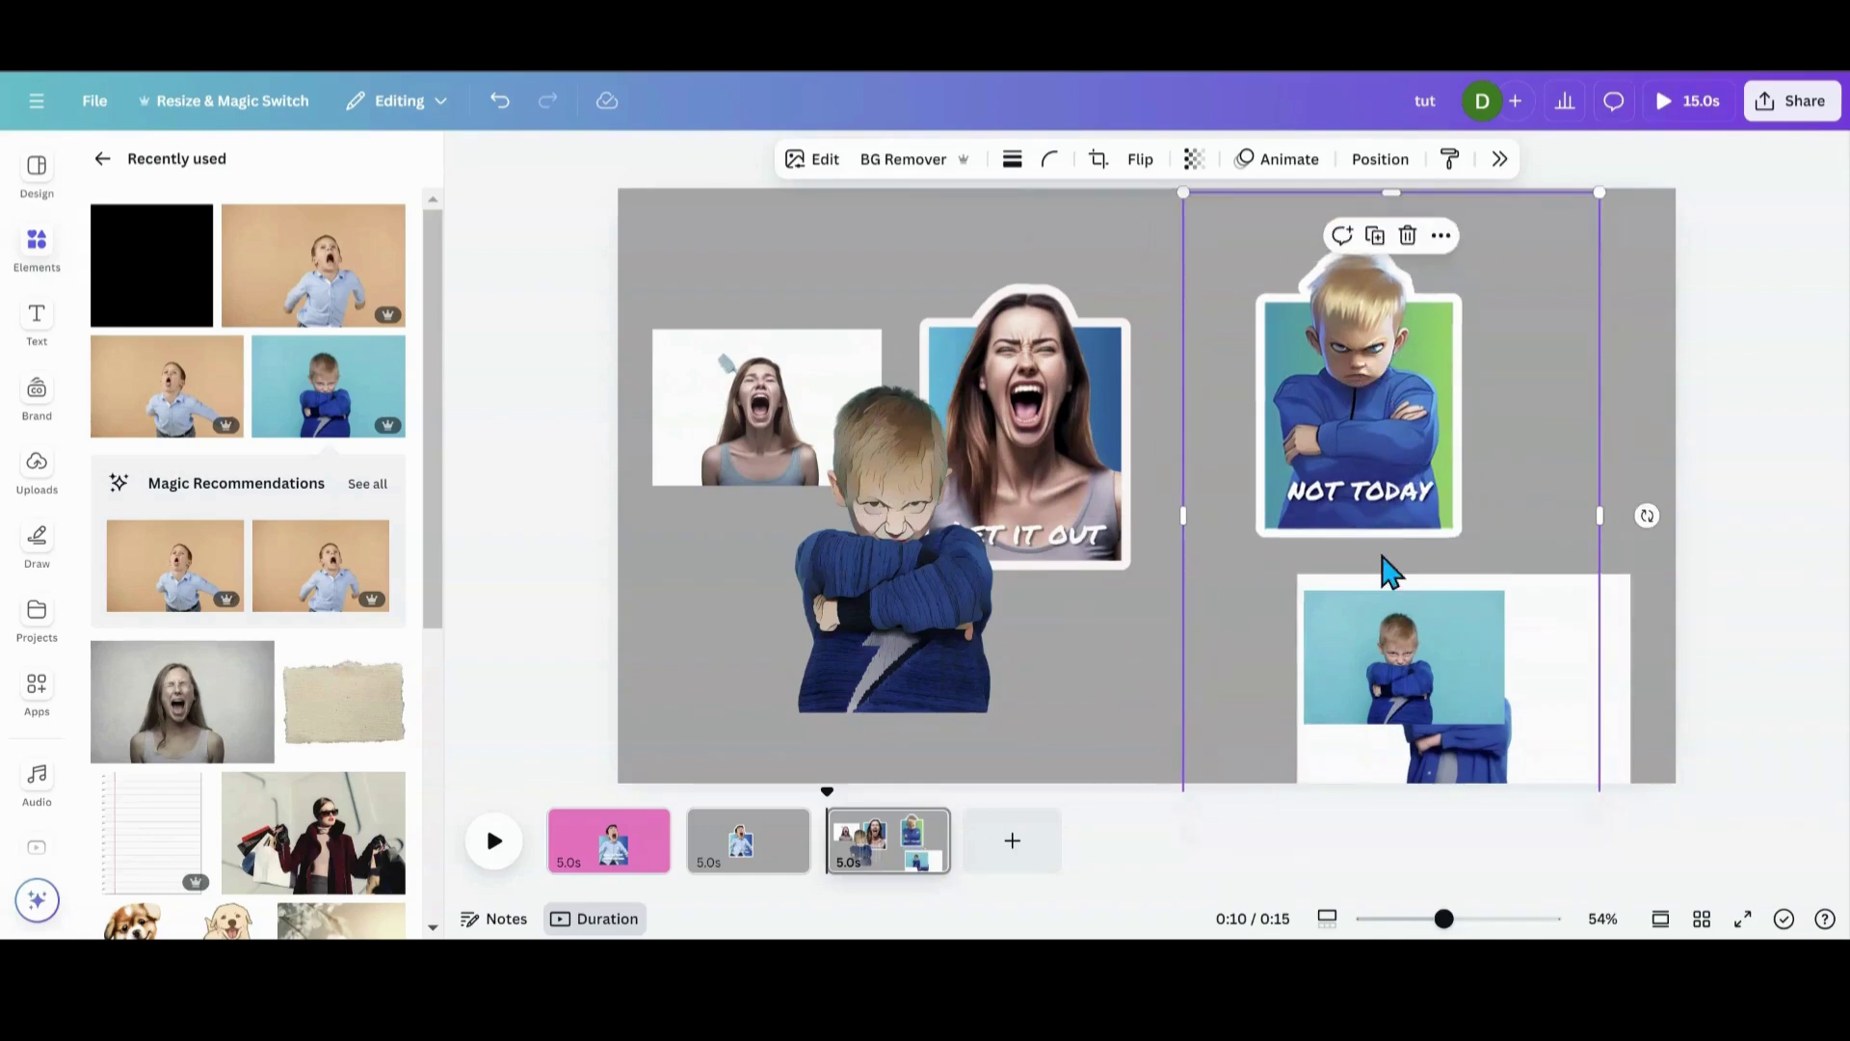
{"action": "left_click_drag", "start_coordinate": [1424, 700], "coordinate": [1202, 715]}
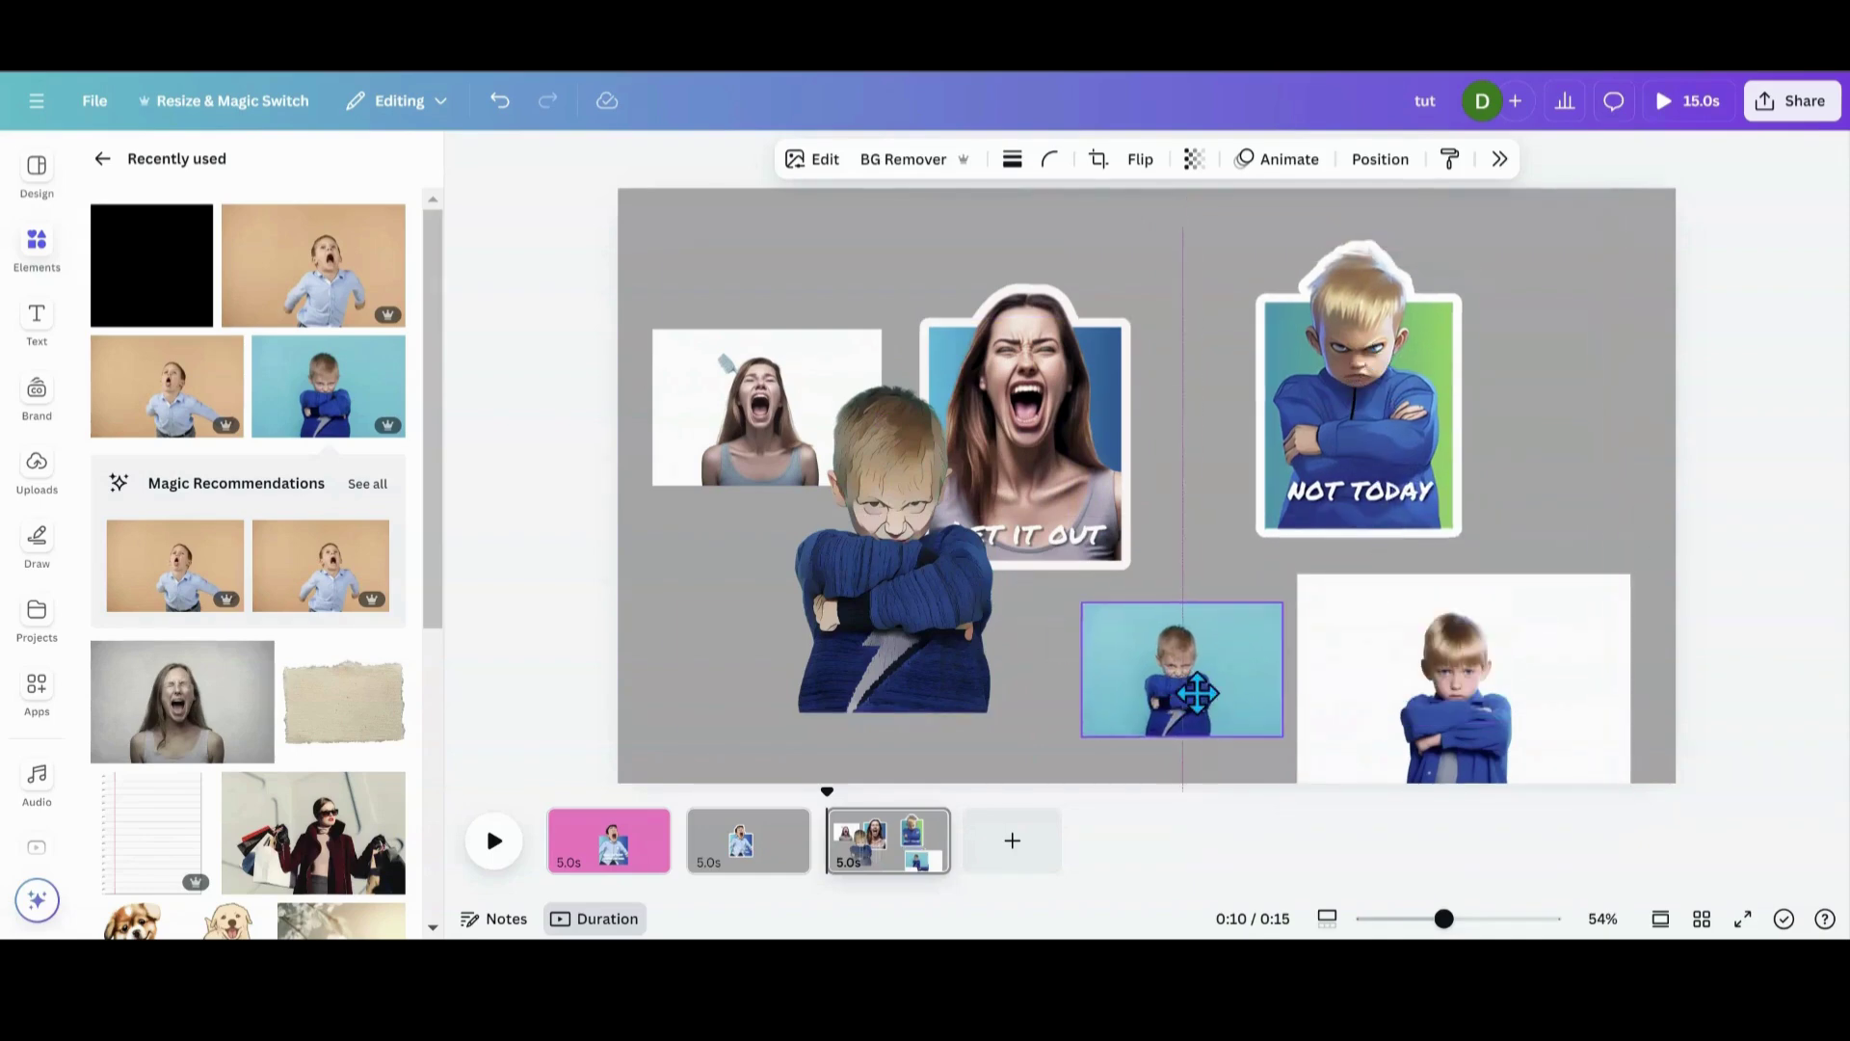
{"action": "left_click_drag", "start_coordinate": [1599, 665], "coordinate": [1605, 405]}
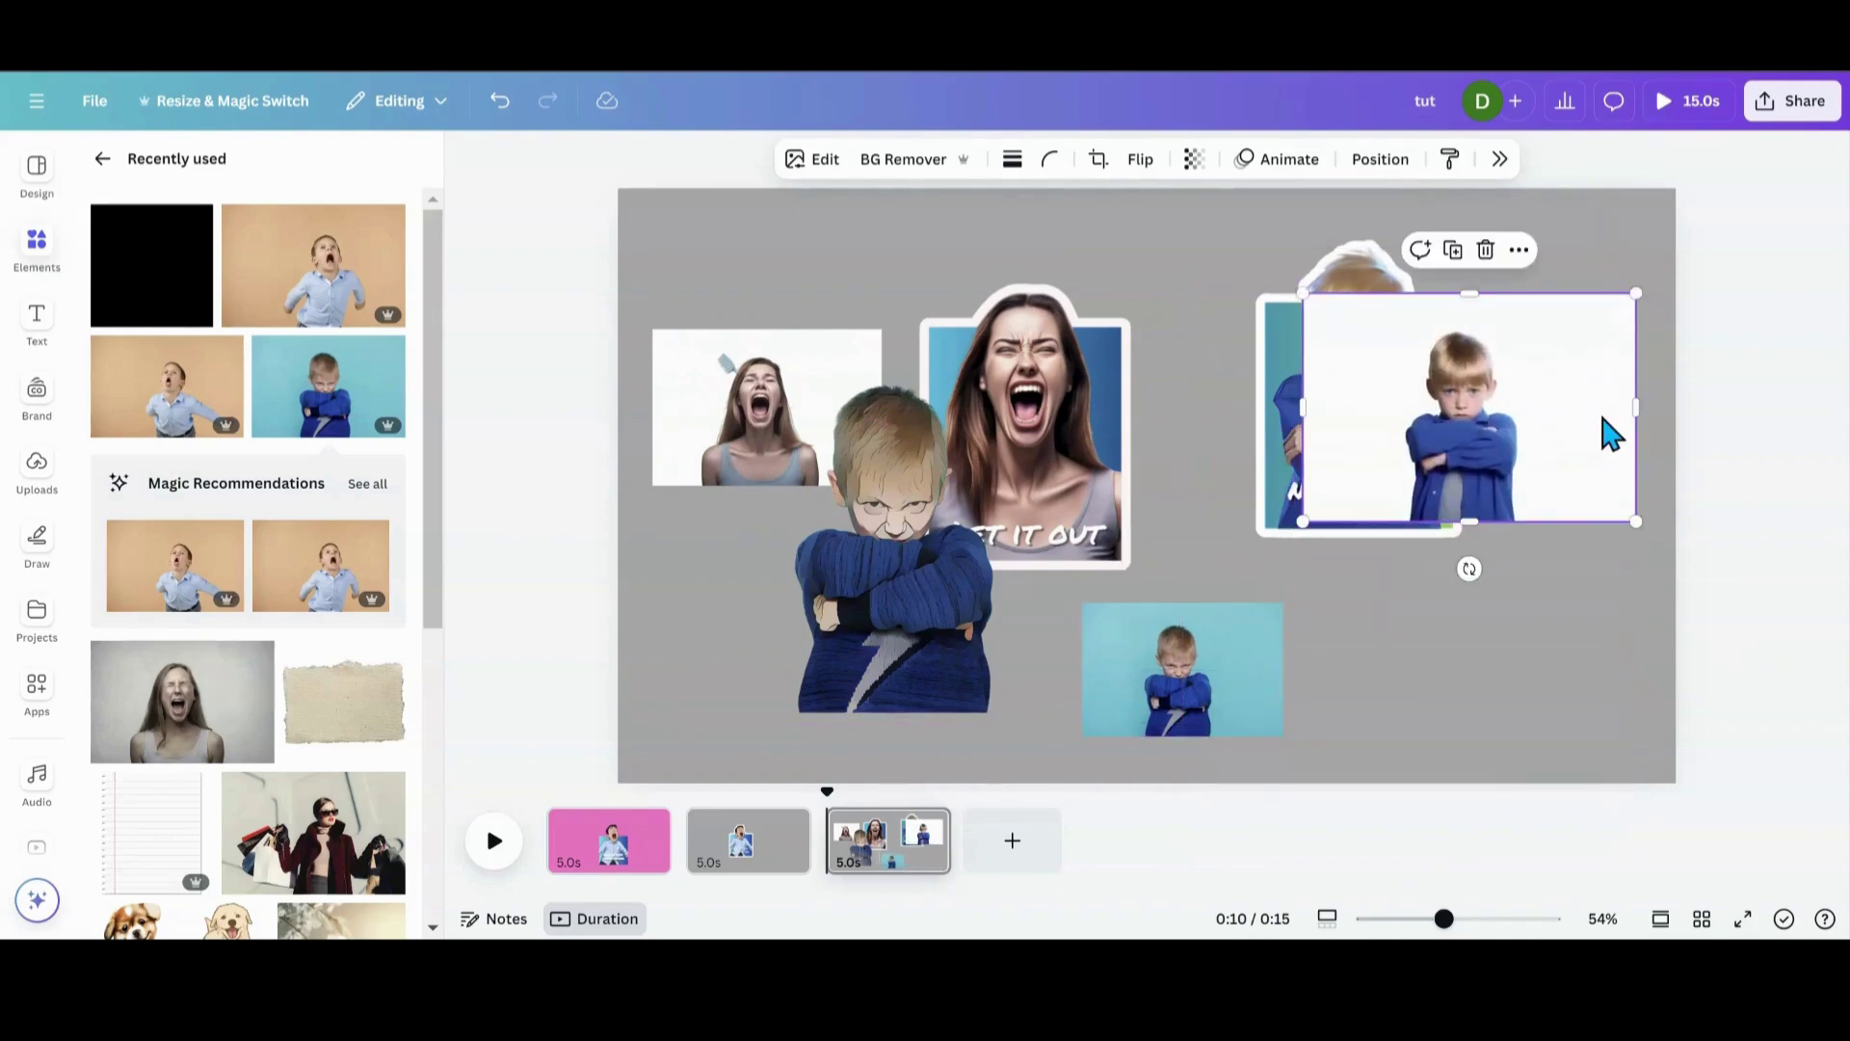
{"action": "left_click_drag", "start_coordinate": [1302, 521], "coordinate": [1362, 482]}
- Resize the crossed-arms boy cutout and drag it from the third page onto the pink Page 1
{"action": "left_click", "coordinate": [821, 595]}
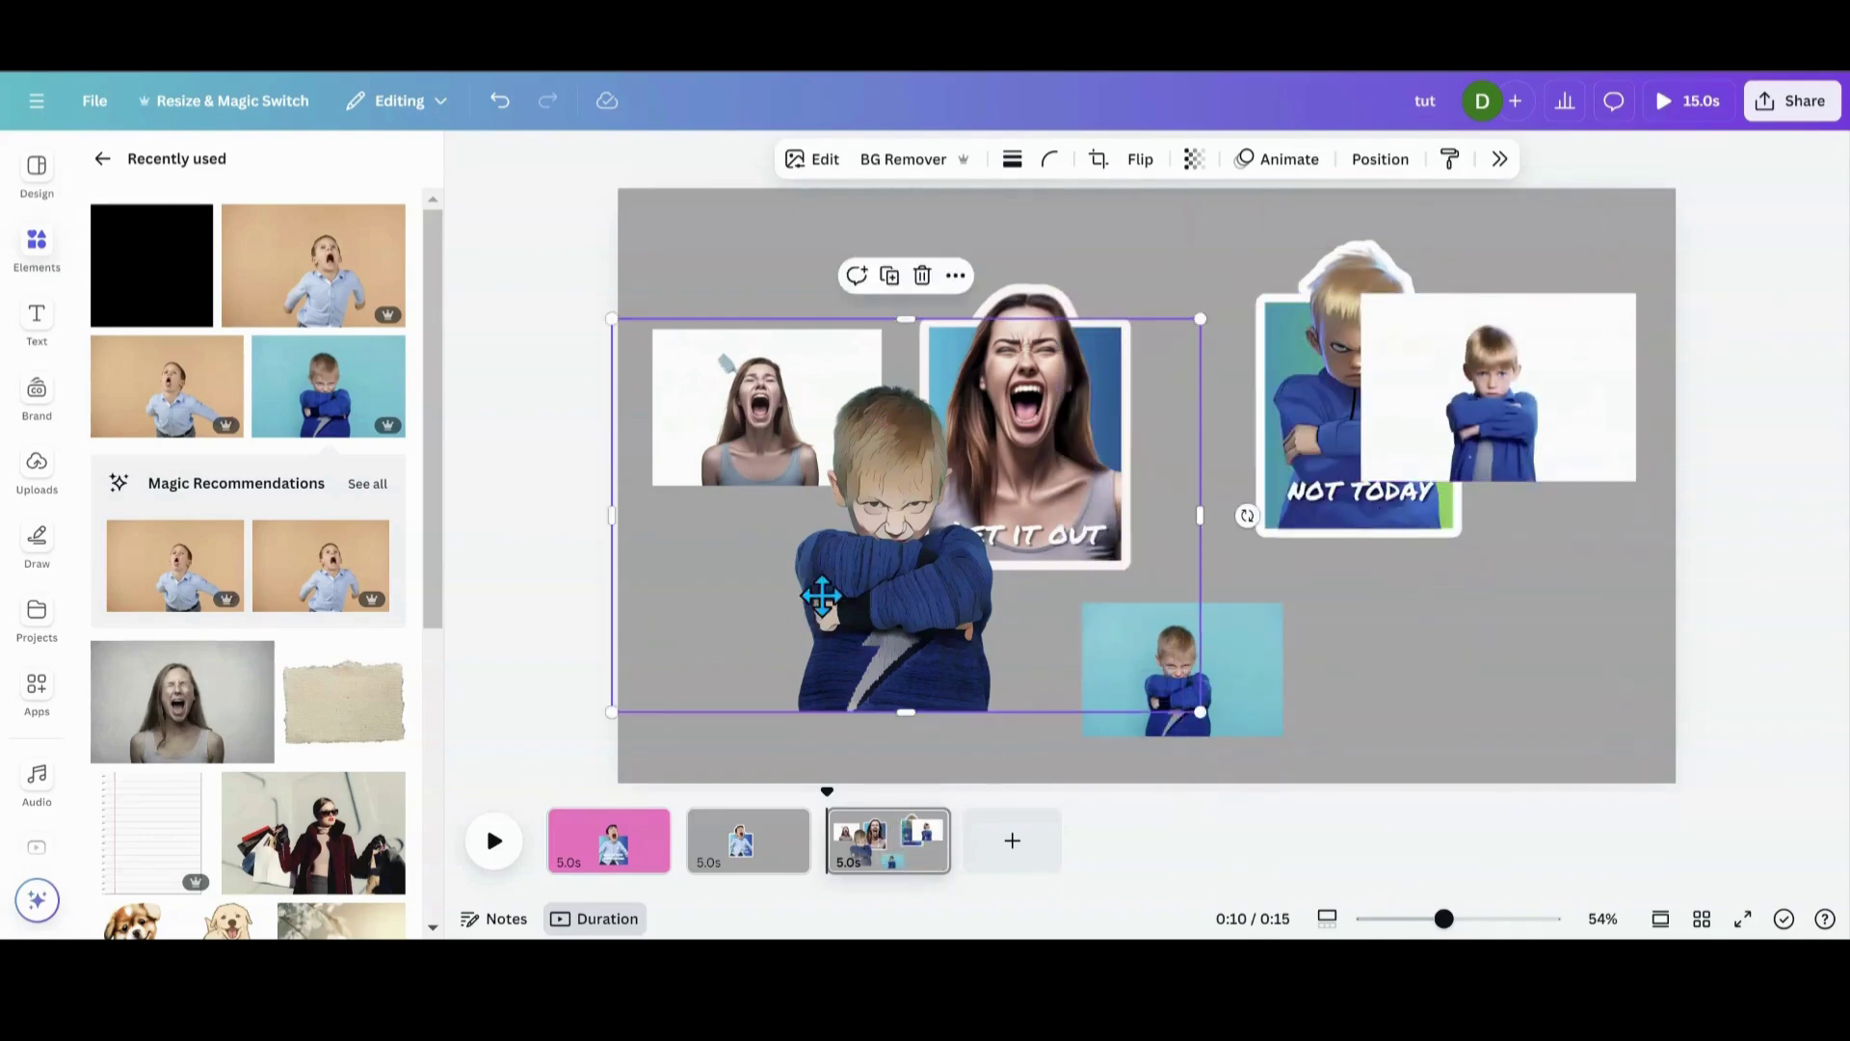
{"action": "left_click_drag", "start_coordinate": [821, 596], "coordinate": [1110, 586]}
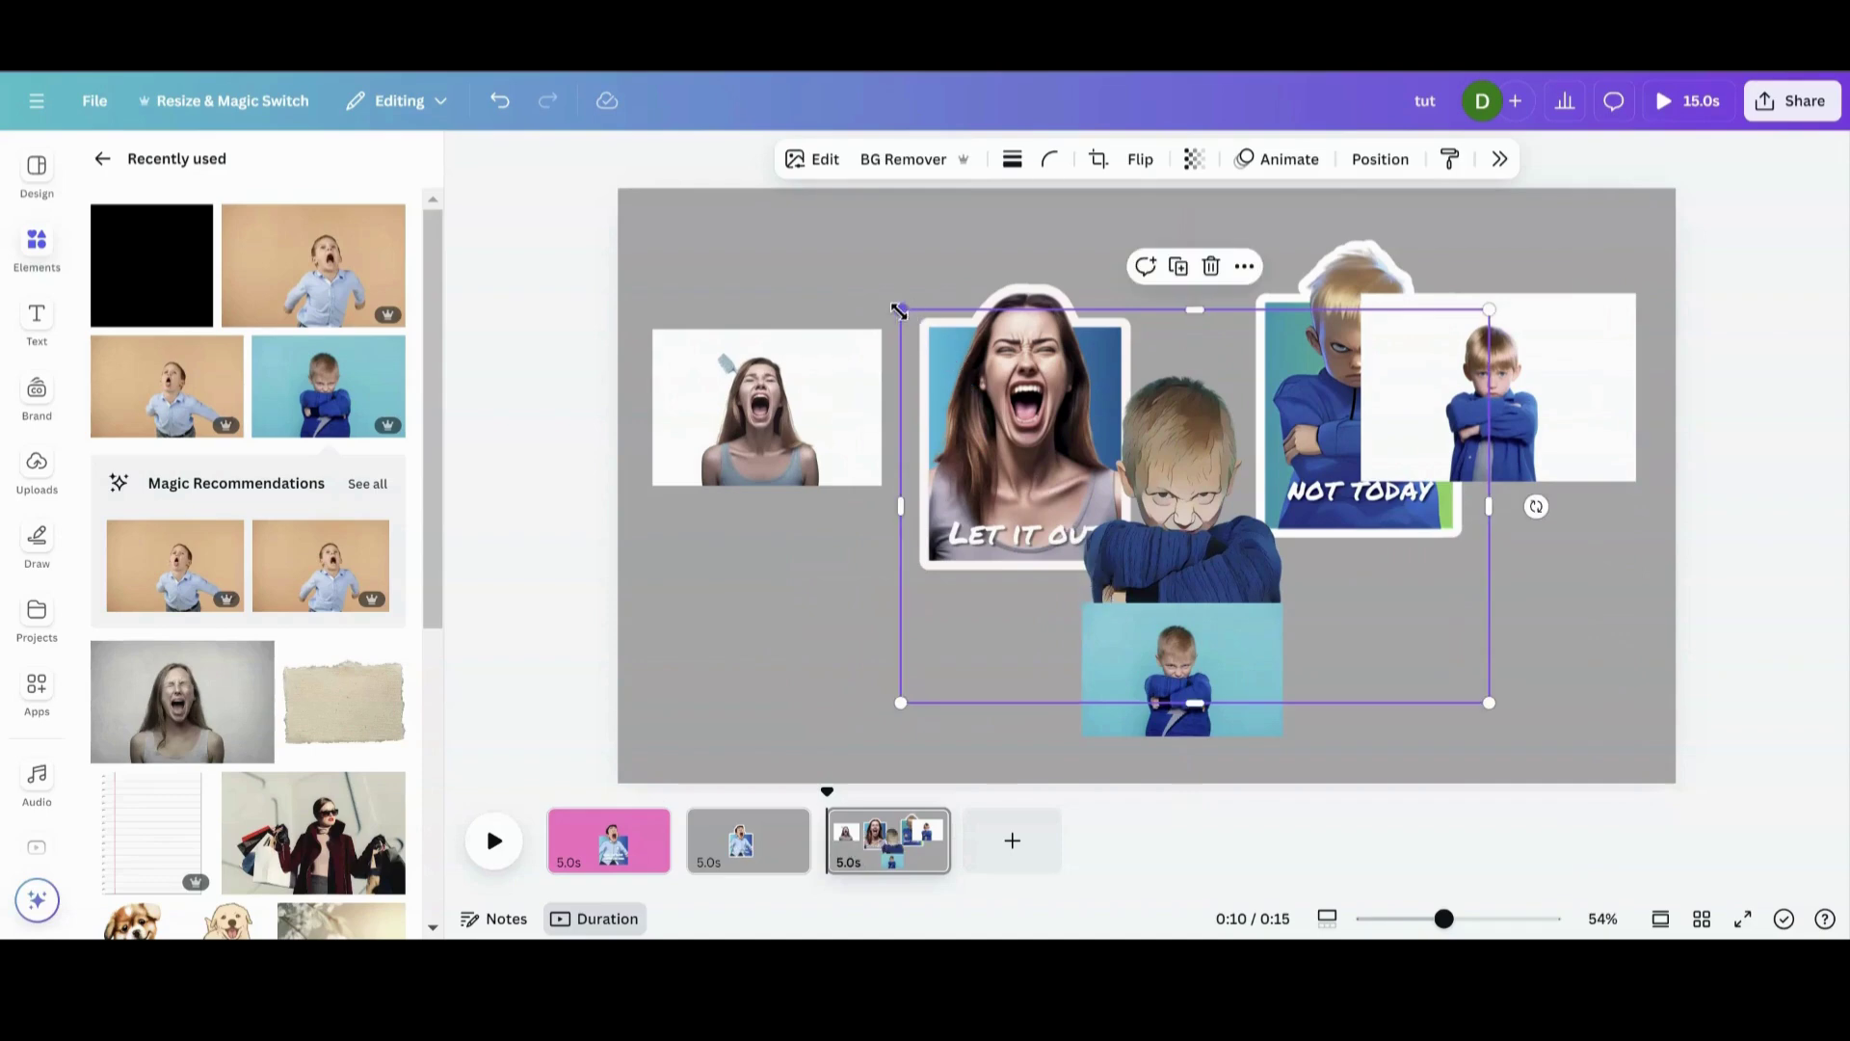
{"action": "left_click_drag", "start_coordinate": [898, 310], "coordinate": [631, 272]}
{"action": "left_click_drag", "start_coordinate": [969, 555], "coordinate": [826, 584]}
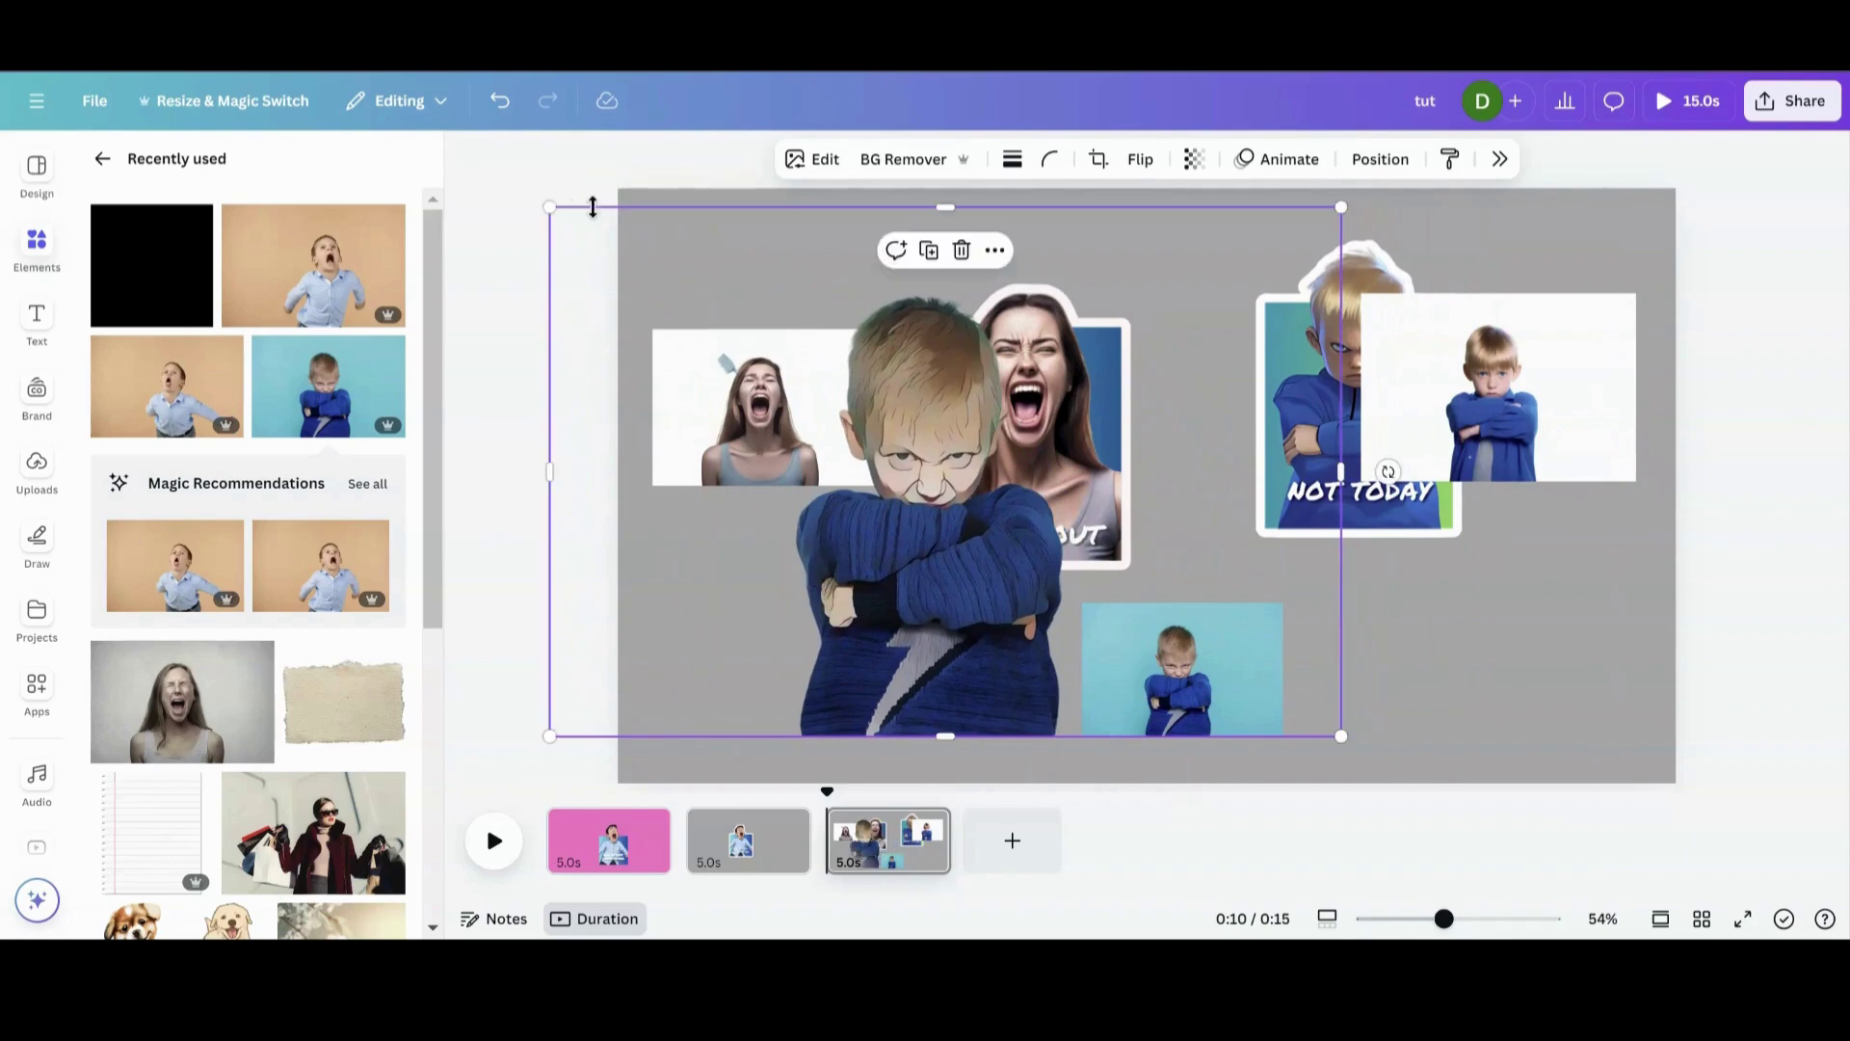
{"action": "left_click_drag", "start_coordinate": [549, 209], "coordinate": [867, 414]}
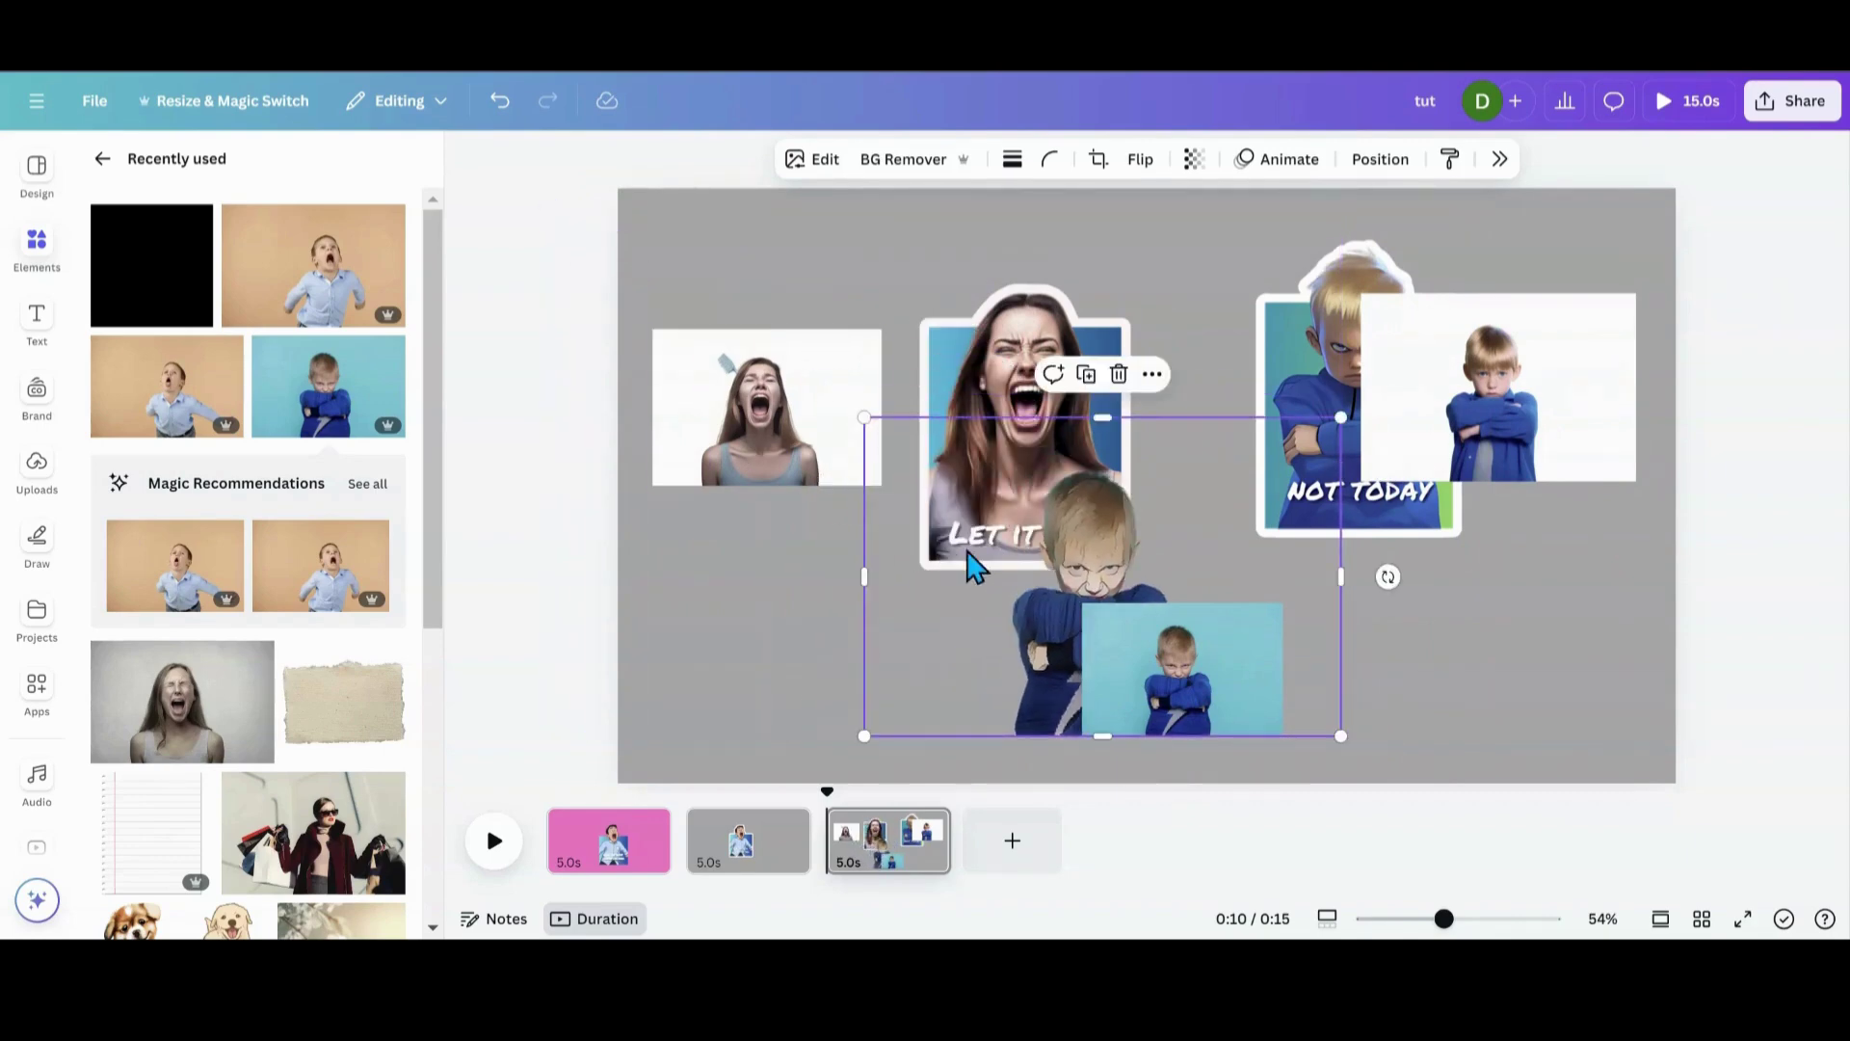
{"action": "left_click_drag", "start_coordinate": [970, 566], "coordinate": [1378, 586]}
{"action": "left_click_drag", "start_coordinate": [1209, 665], "coordinate": [648, 848]}
- Move the screaming cartoon man to the right edge and enlarge the boy cutout over the gradient box
{"action": "left_click", "coordinate": [1065, 501]}
{"action": "left_click_drag", "start_coordinate": [1065, 501], "coordinate": [1382, 499]}
{"action": "left_click_drag", "start_coordinate": [945, 646], "coordinate": [1193, 602]}
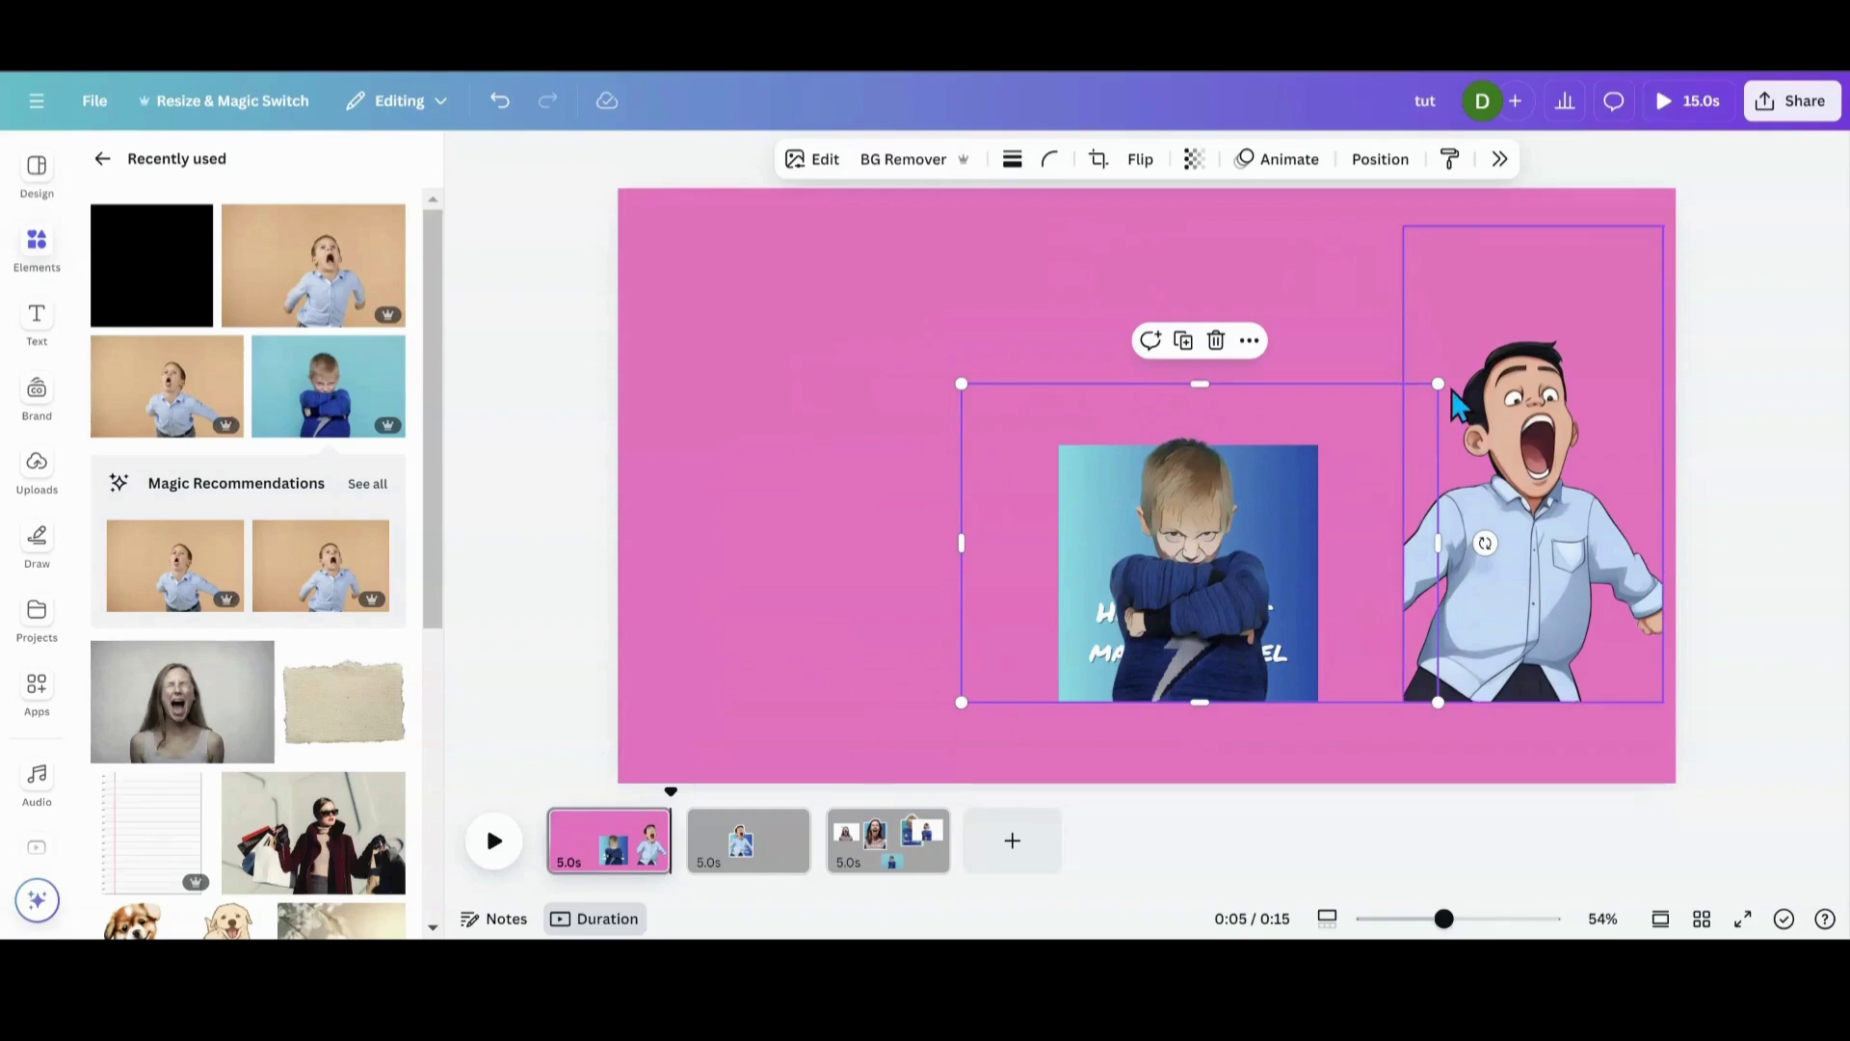
{"action": "left_click_drag", "start_coordinate": [1440, 378], "coordinate": [1571, 188]}
{"action": "left_click_drag", "start_coordinate": [1264, 541], "coordinate": [1193, 545]}
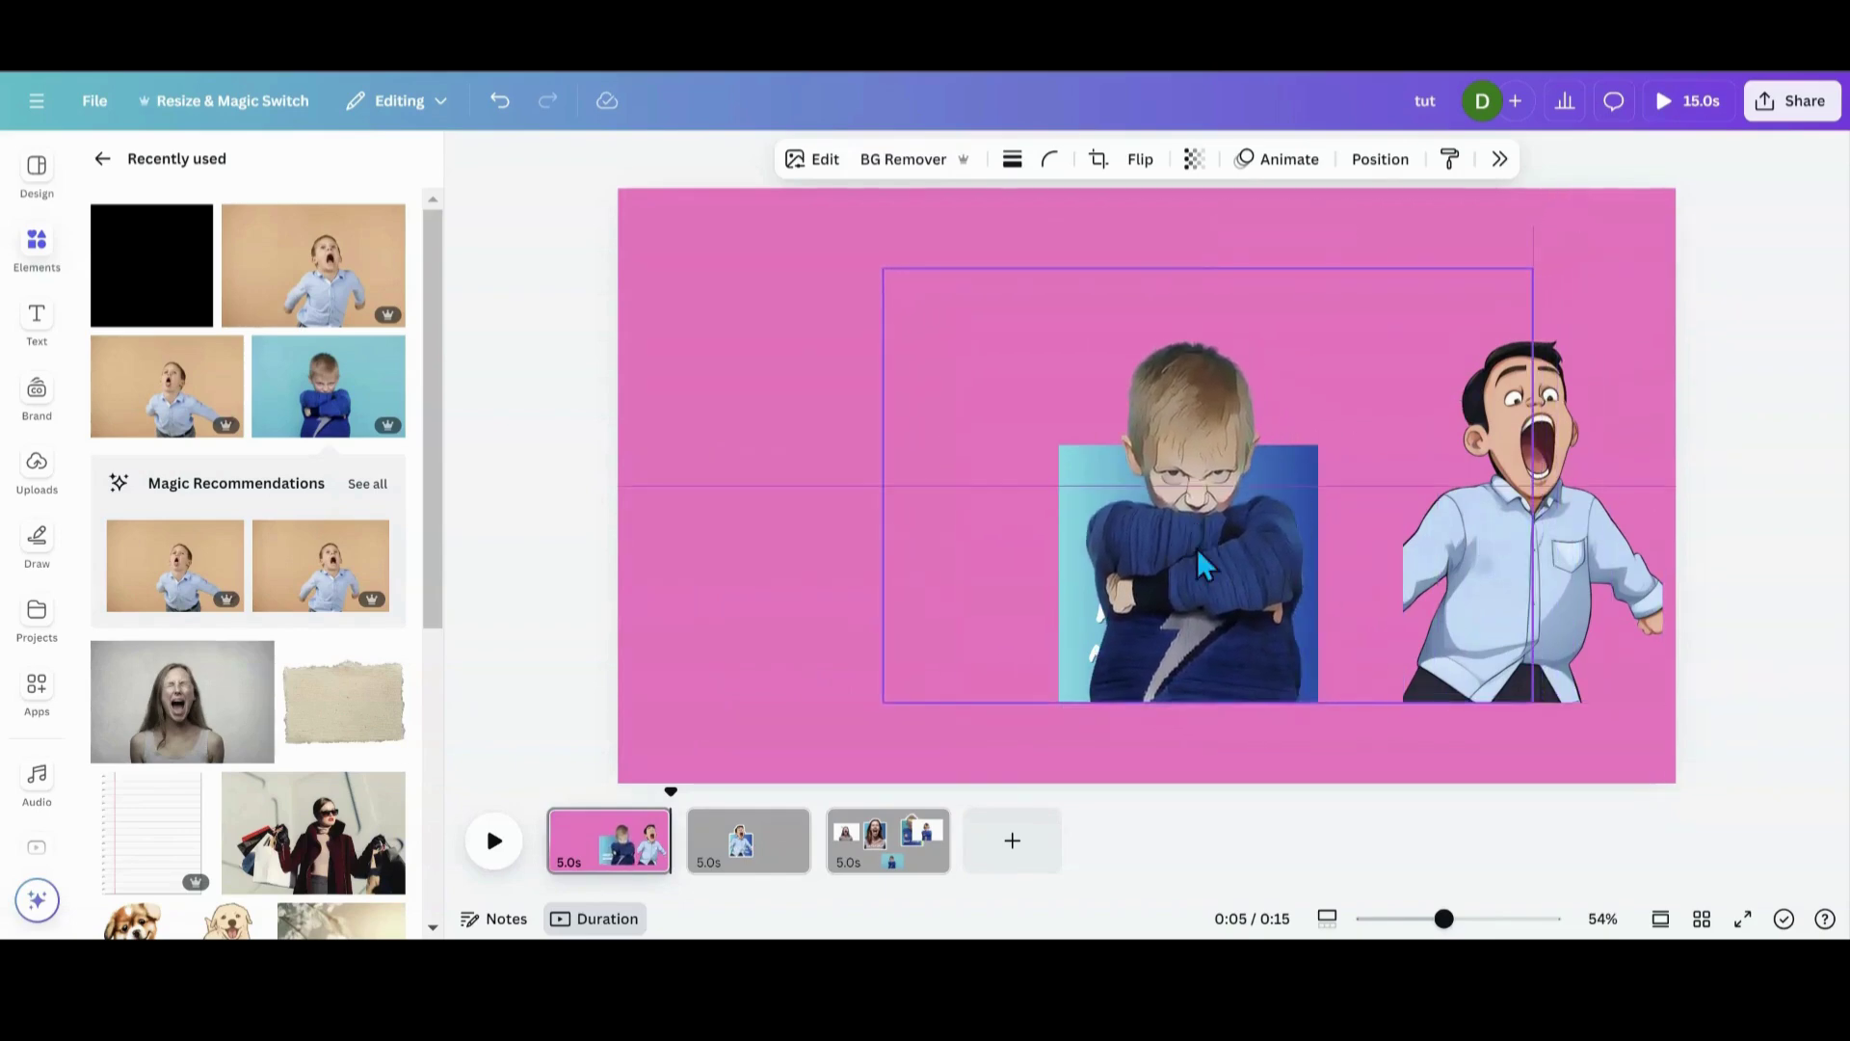
{"action": "left_click", "coordinate": [804, 570]}
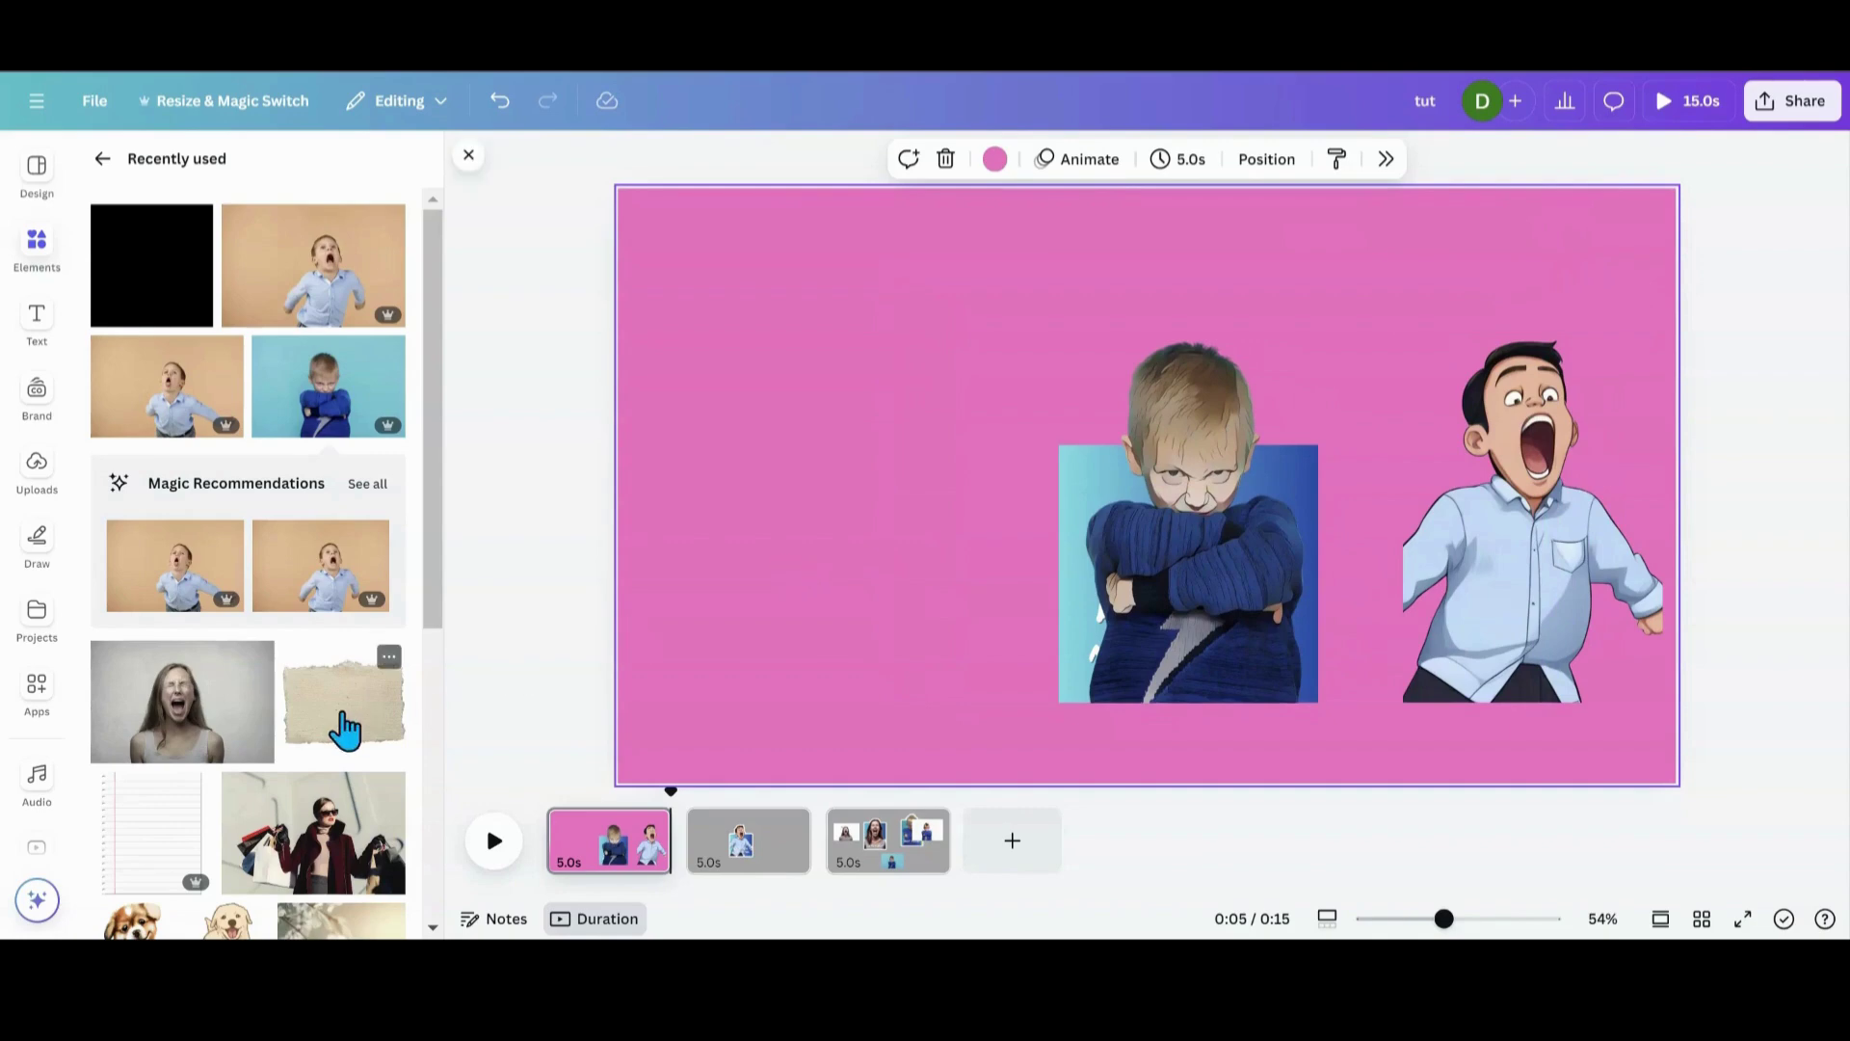
{"action": "scroll", "coordinate": [344, 730], "scroll_direction": "down", "scroll_amount": 6}
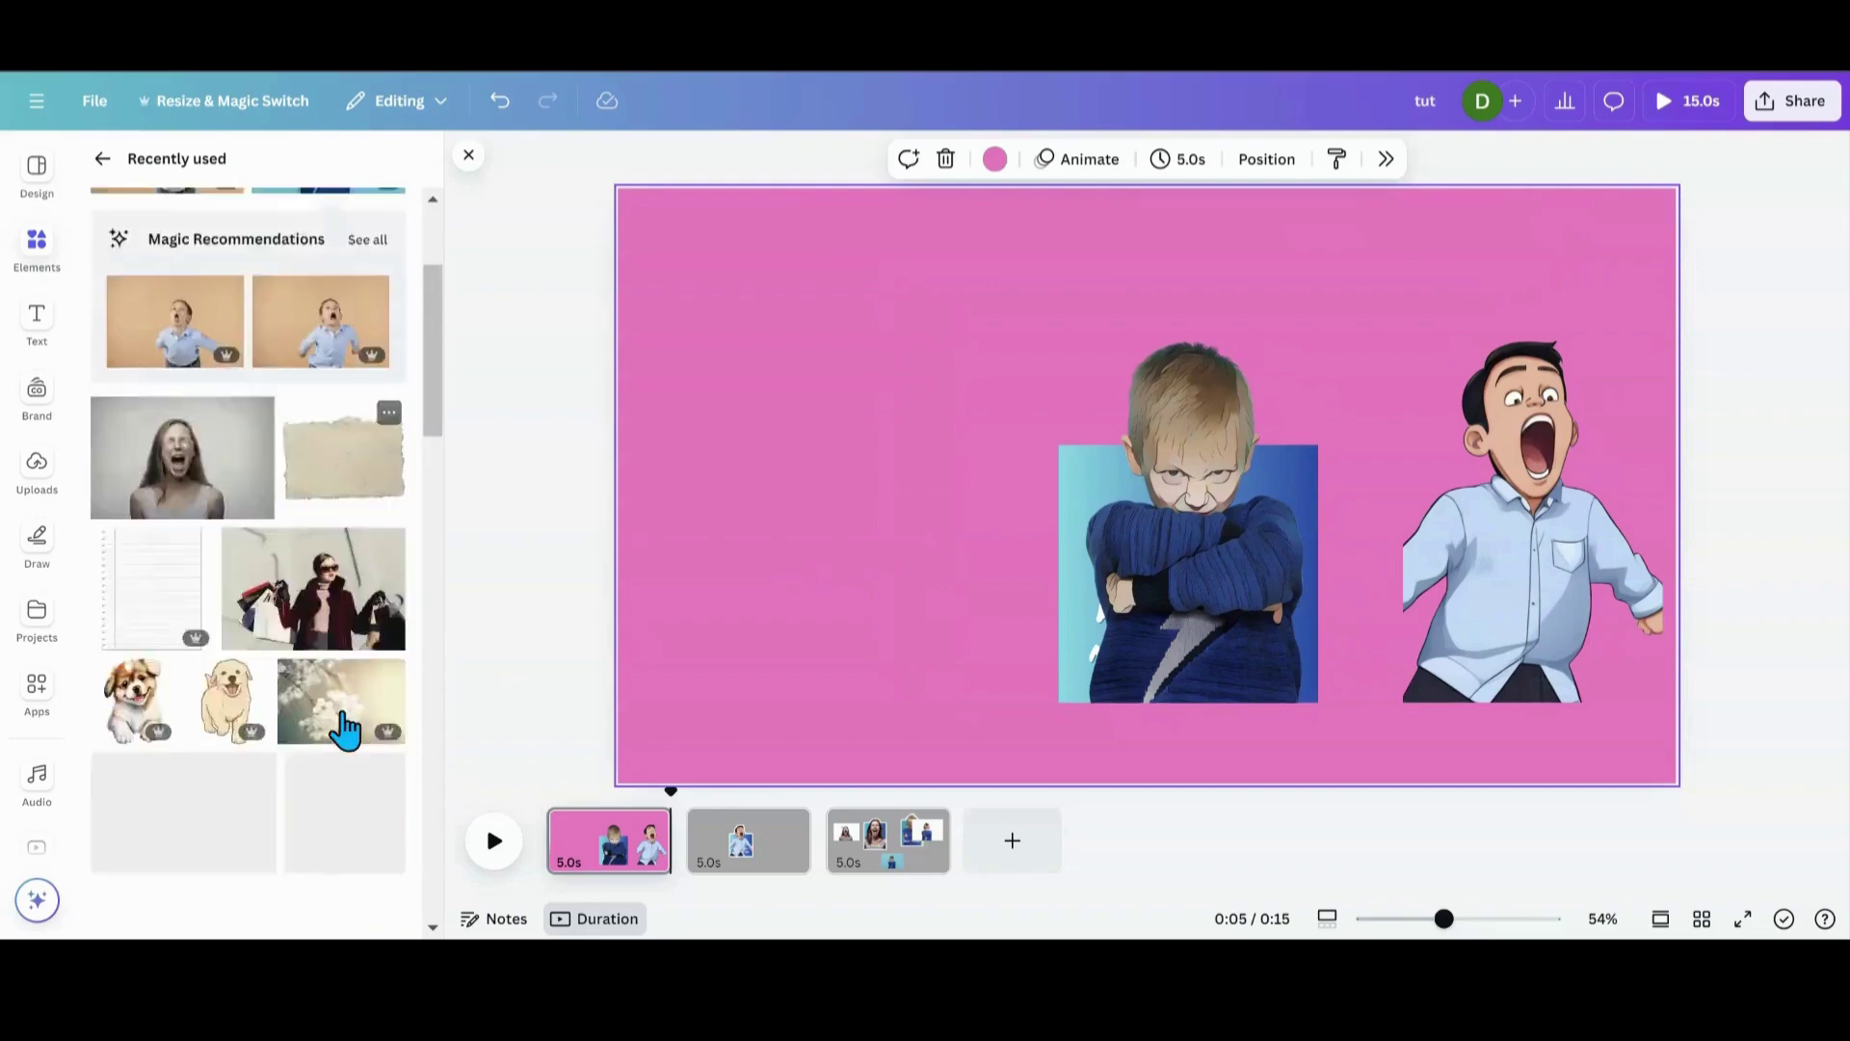